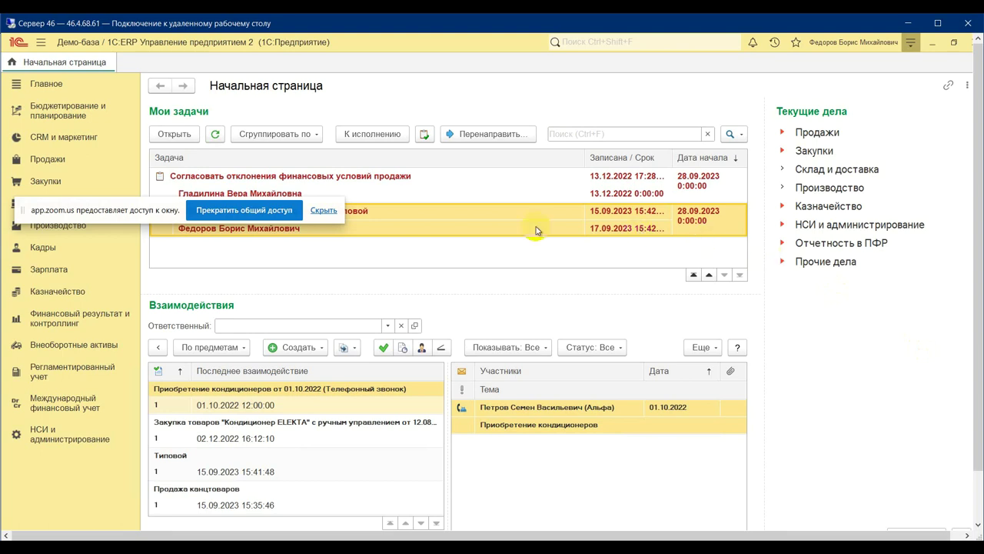
Create a production resource specification of type Изготовление, сборка and name it "Изготовление аггрегата".
drag(136, 211, 710, 87)
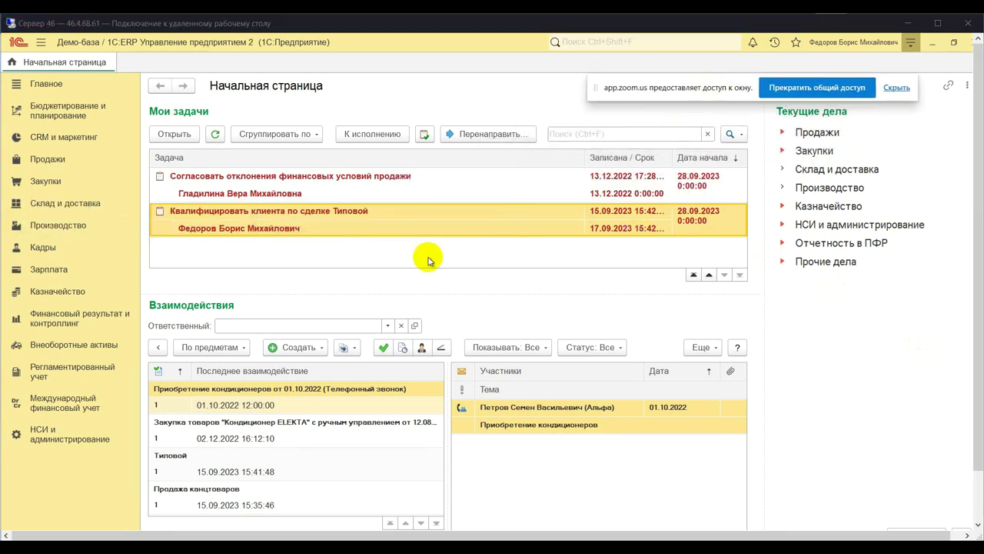
click(80, 225)
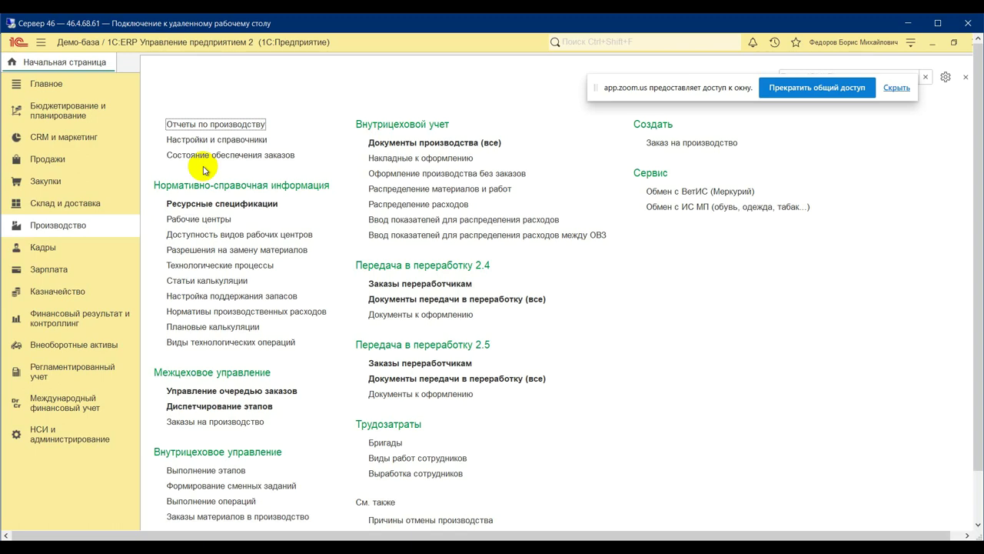
click(233, 201)
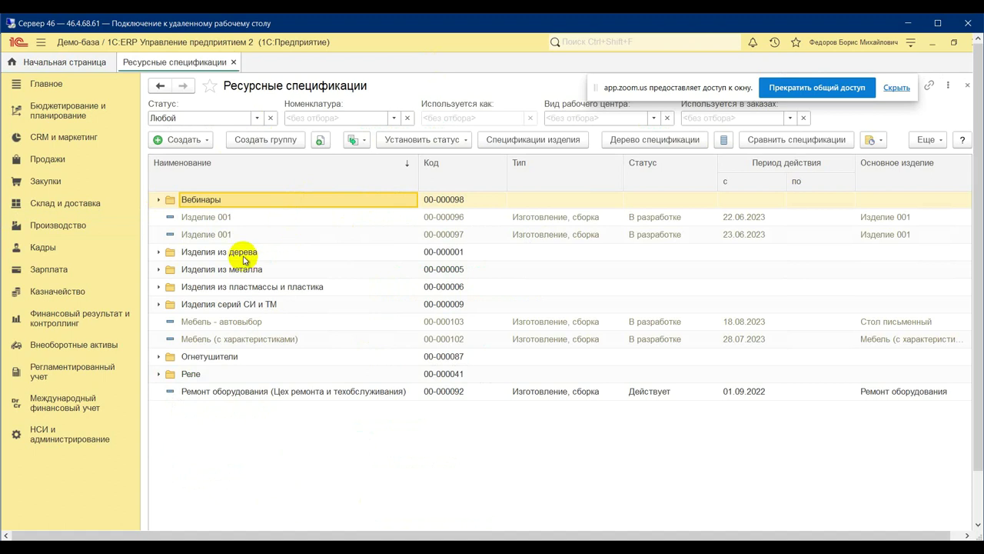
click(179, 139)
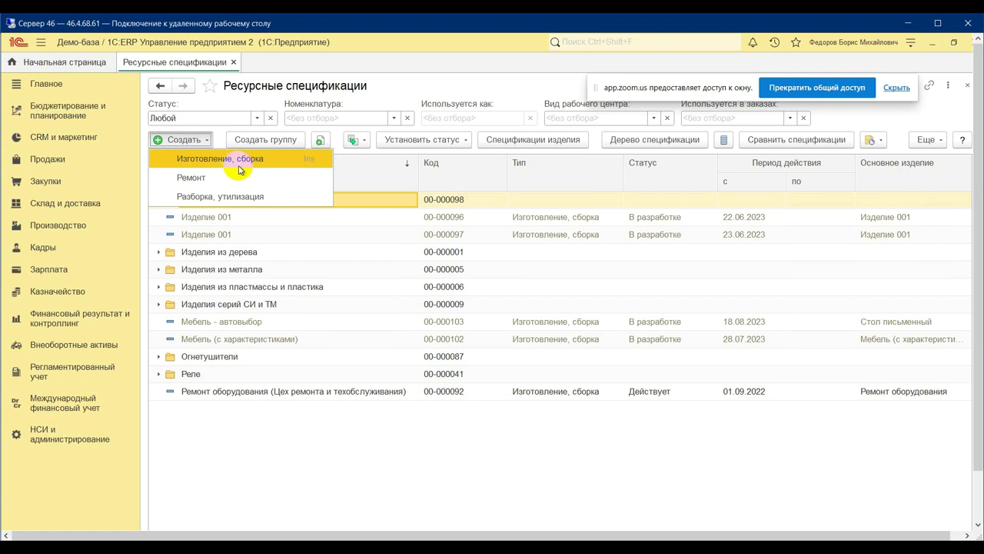
click(240, 169)
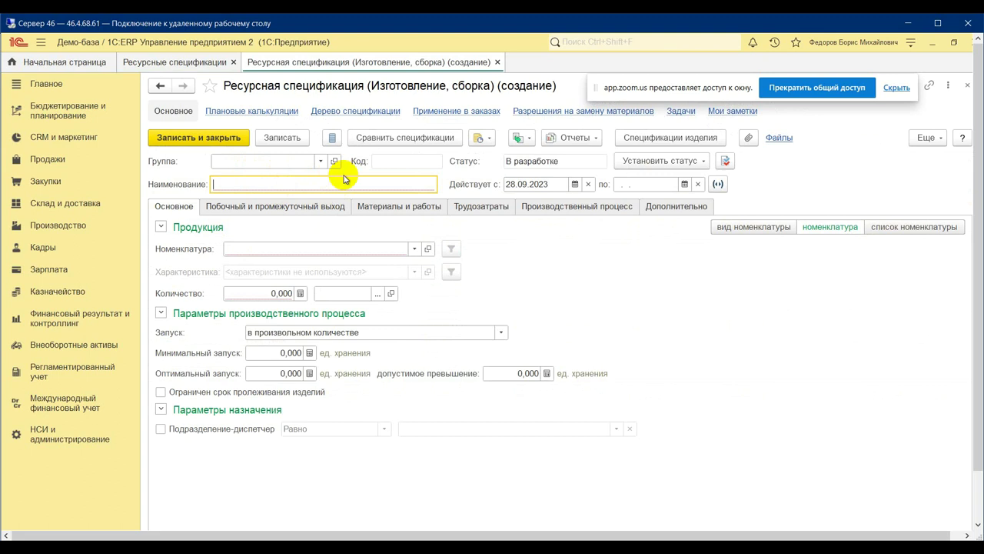
text(И)
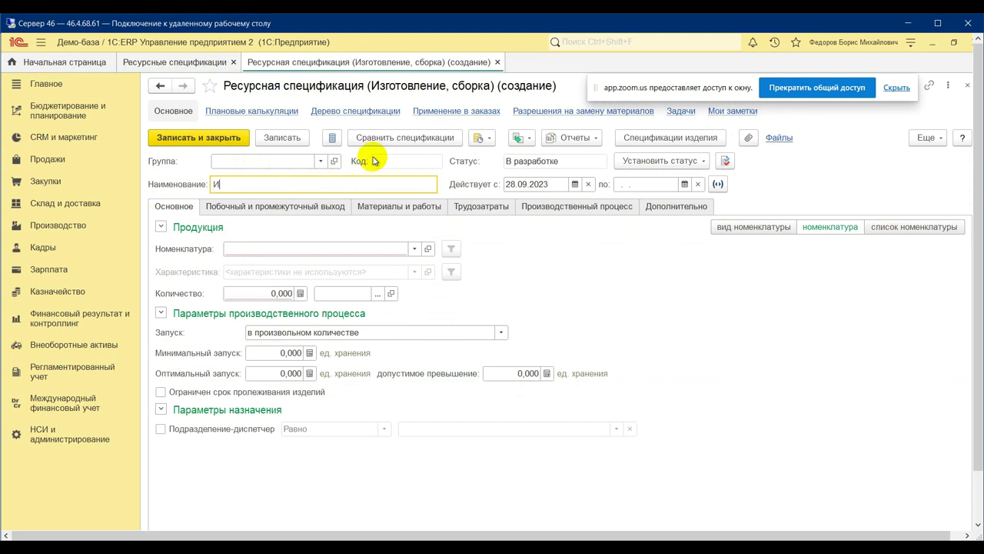
text(зготовление аггрегата)
Open the full item list for the specification's product and filter it by the item type Продукция.
click(291, 248)
click(284, 404)
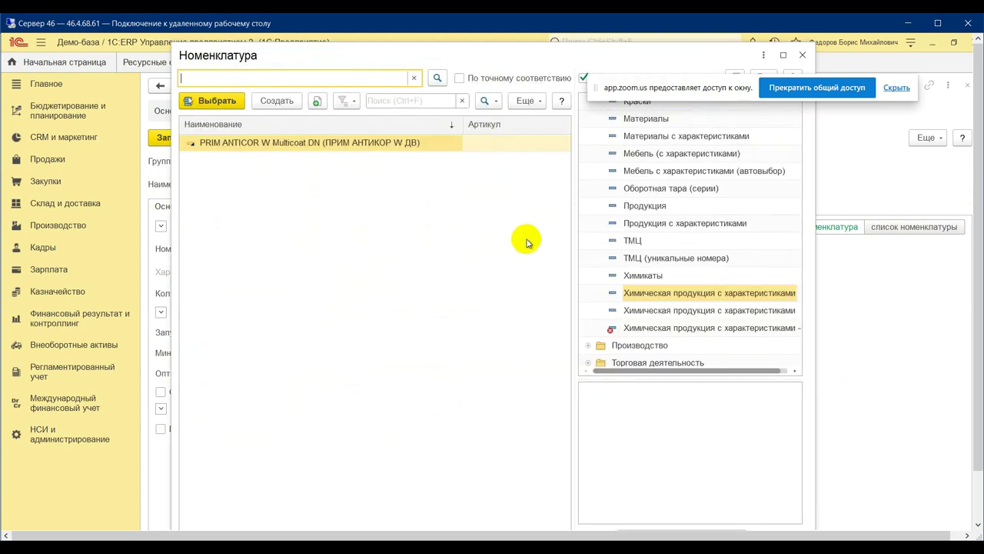
scroll(657, 250, up, 1)
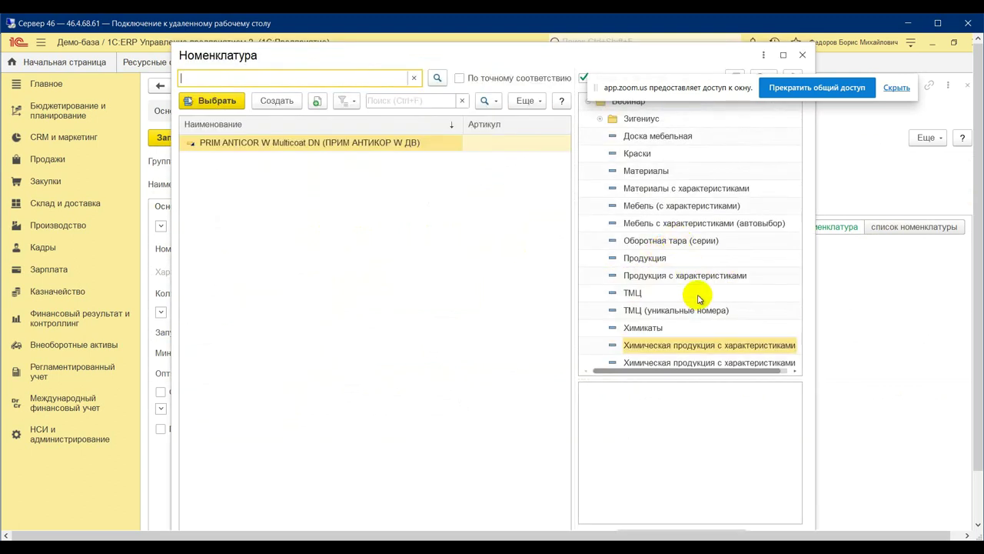
click(650, 257)
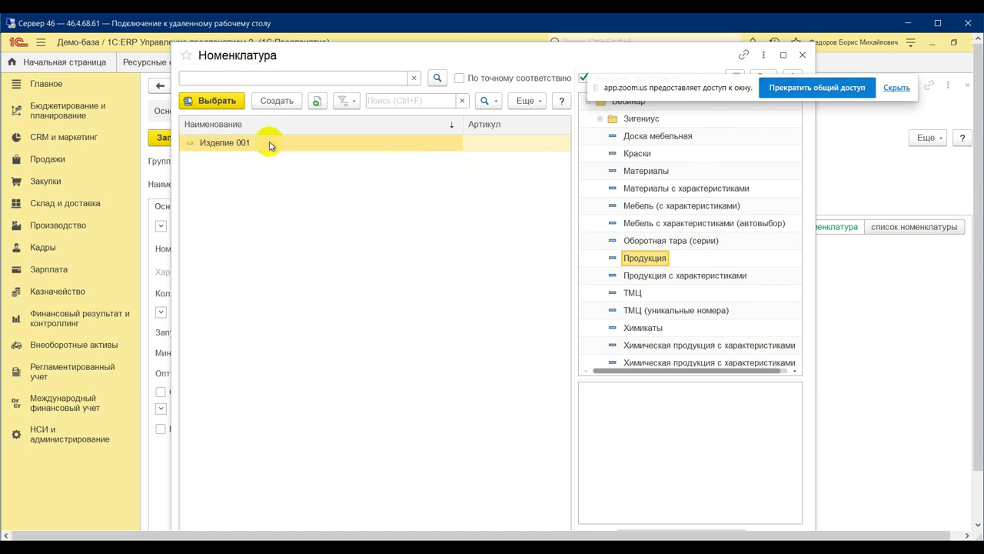
Create the item "Аггрегат 001" of type Продукция with storage unit шт and save it.
click(293, 100)
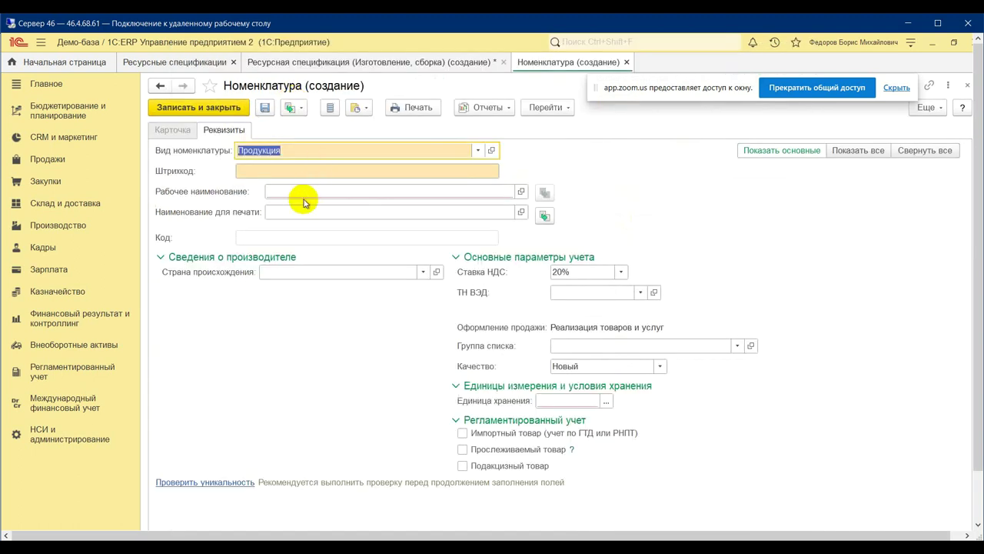
click(304, 193)
text(Аггрегат 001)
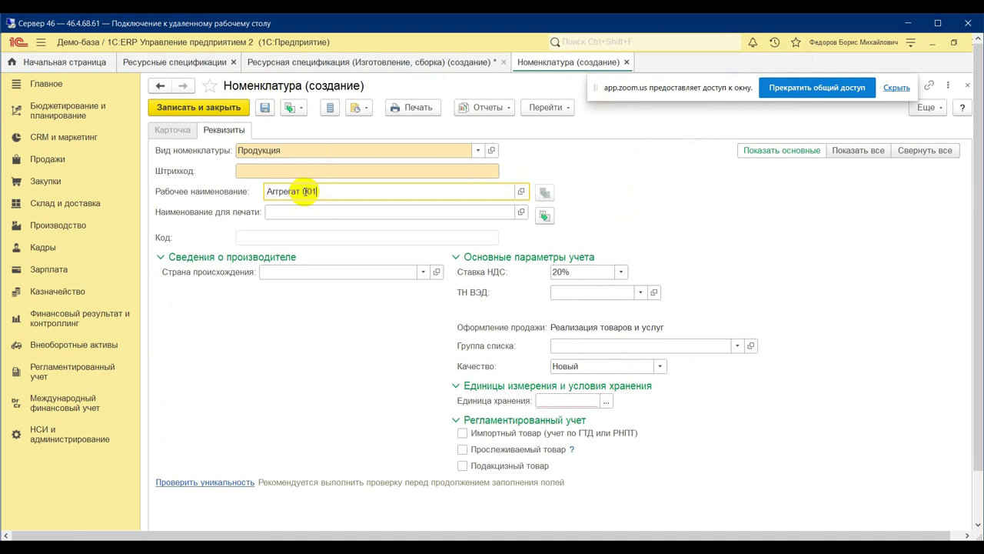
click(546, 401)
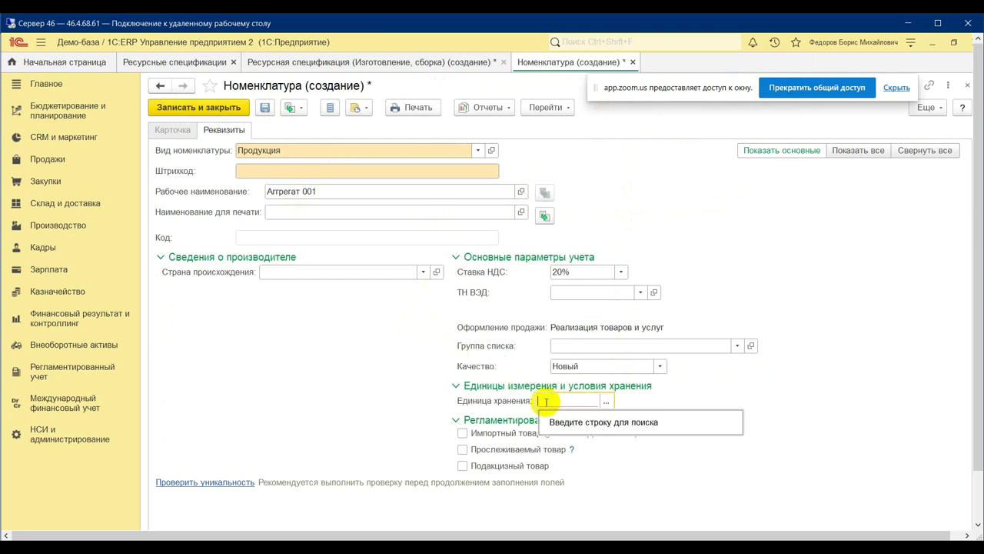
text(шт)
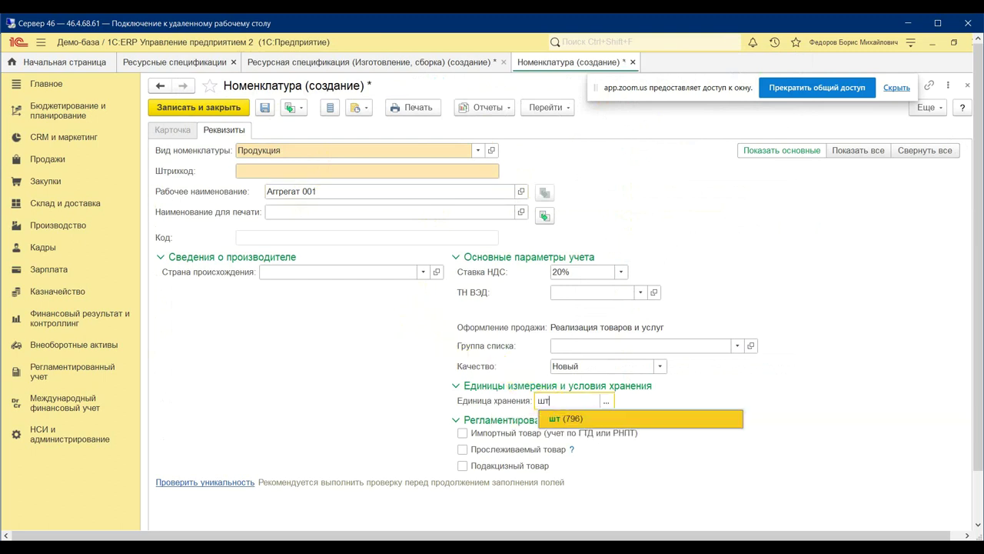
click(566, 418)
click(213, 105)
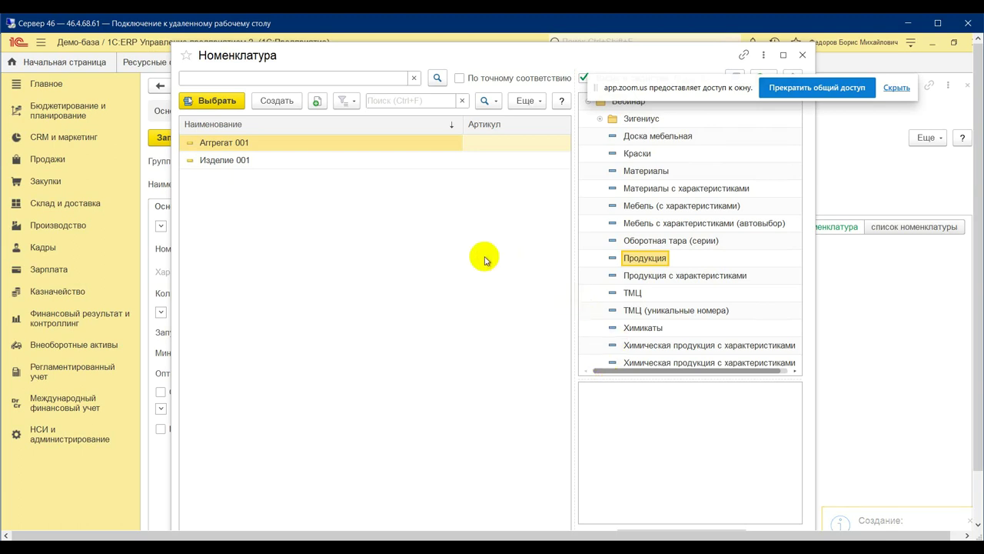
Create the item "Мотор" of type Продукция with storage unit шт and save it.
click(277, 101)
click(322, 189)
text(Мотор)
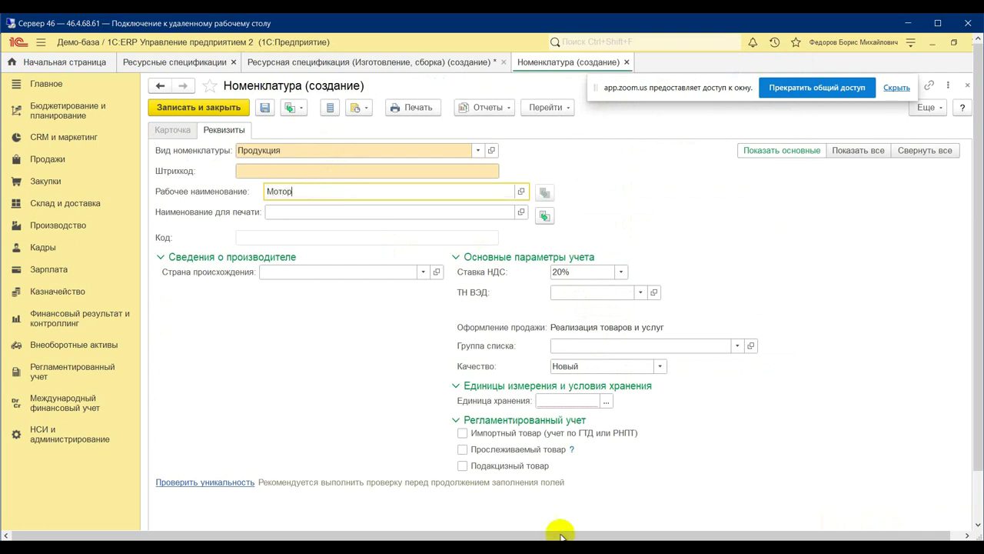
click(550, 401)
text(шт)
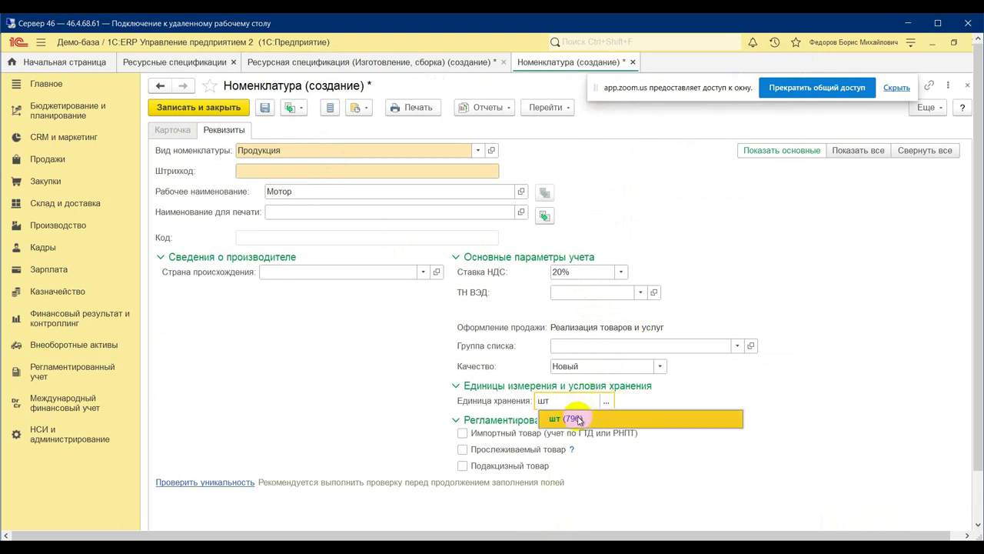
click(566, 418)
click(198, 109)
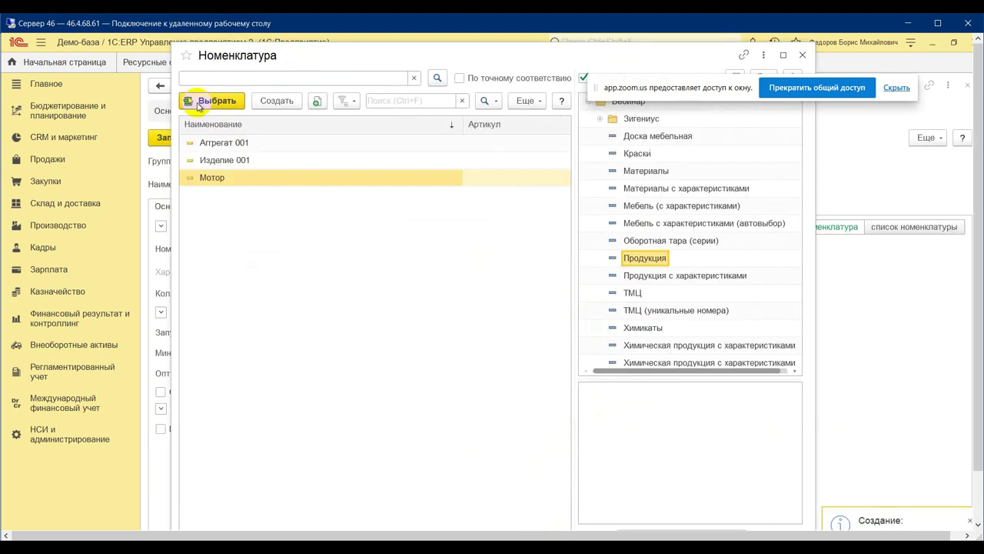
Create the item "Трансмиссия" of type Продукция with storage unit шт and save it.
click(269, 105)
click(283, 193)
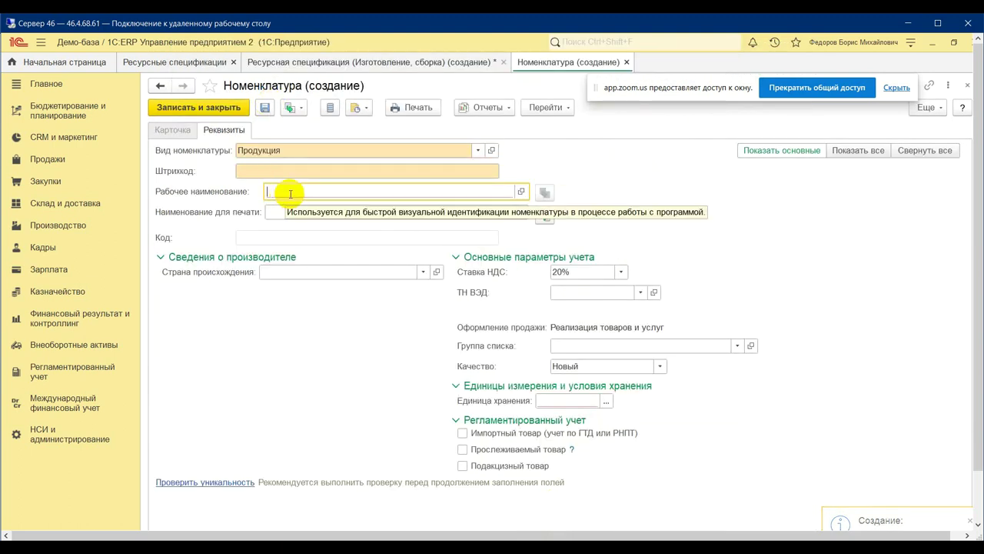
text(Трансмиссия)
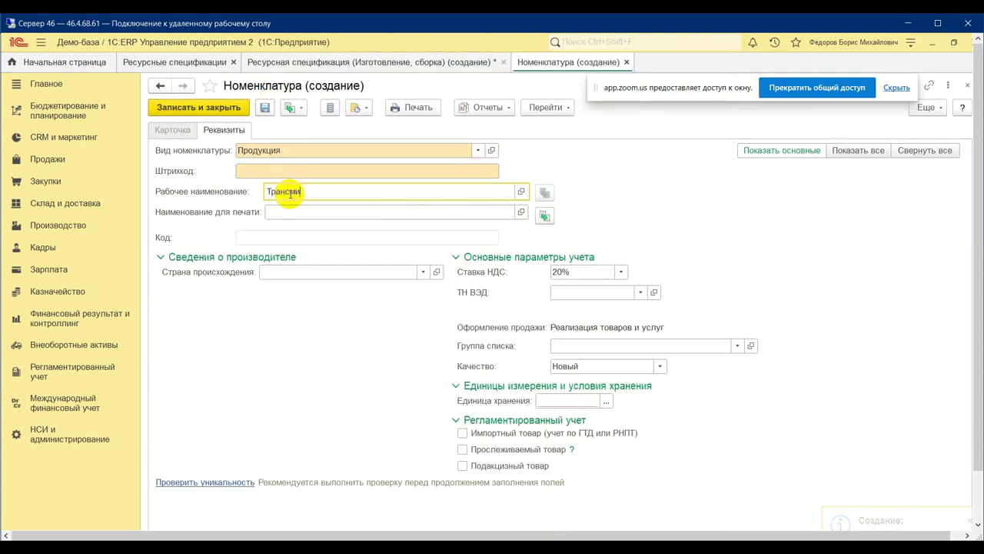
click(588, 400)
text(шт)
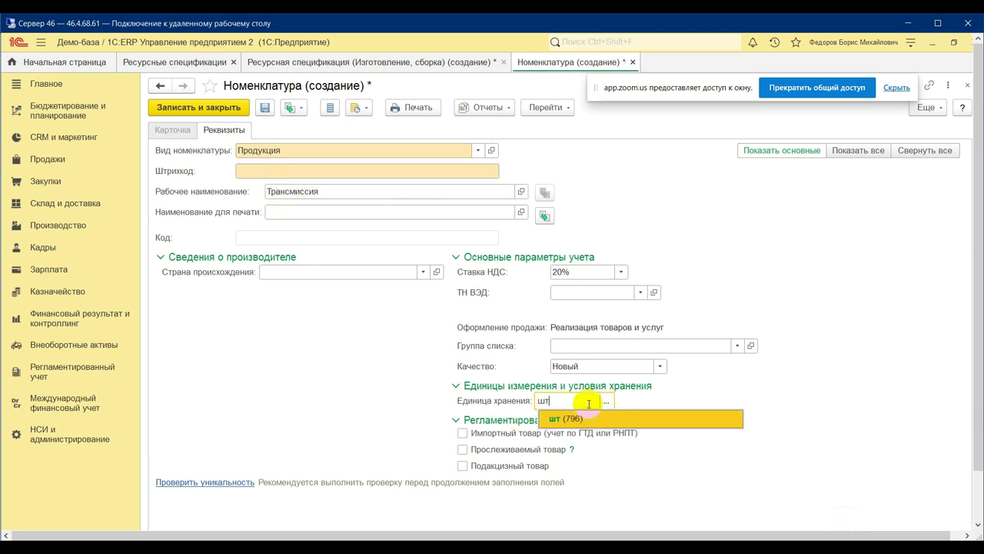
click(581, 418)
click(229, 111)
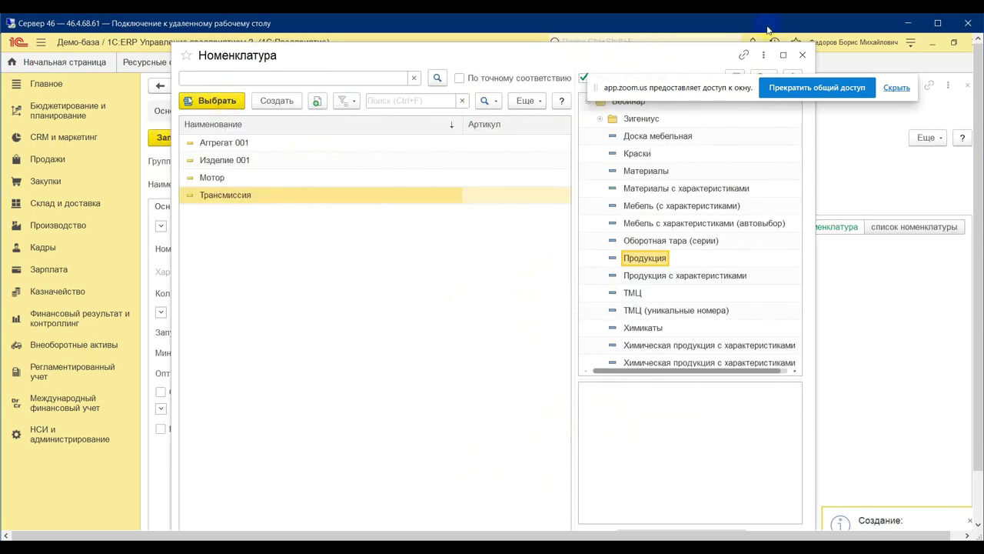
Choose Аггрегат 001 as the specification's product and set its quantity to 1.
double_click(239, 144)
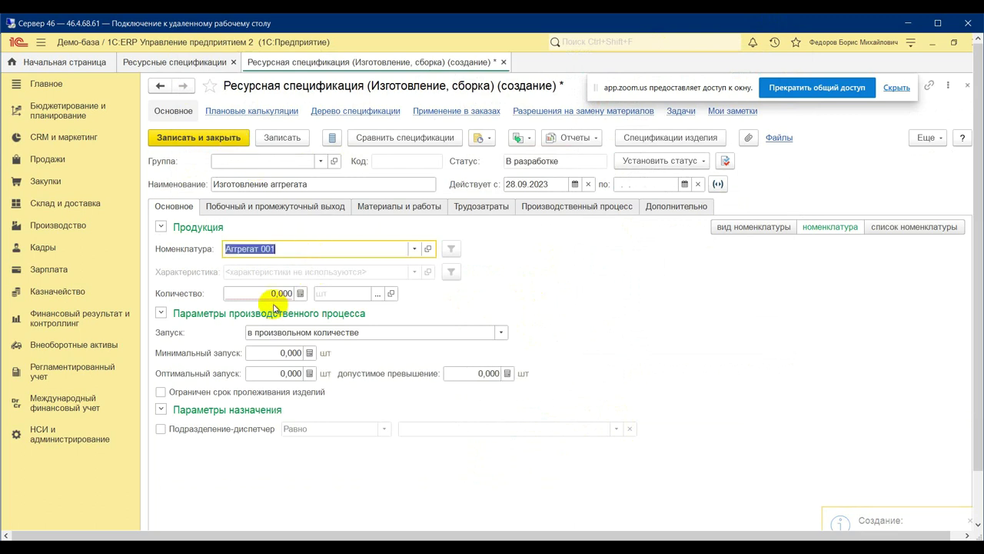
click(274, 299)
text(1)
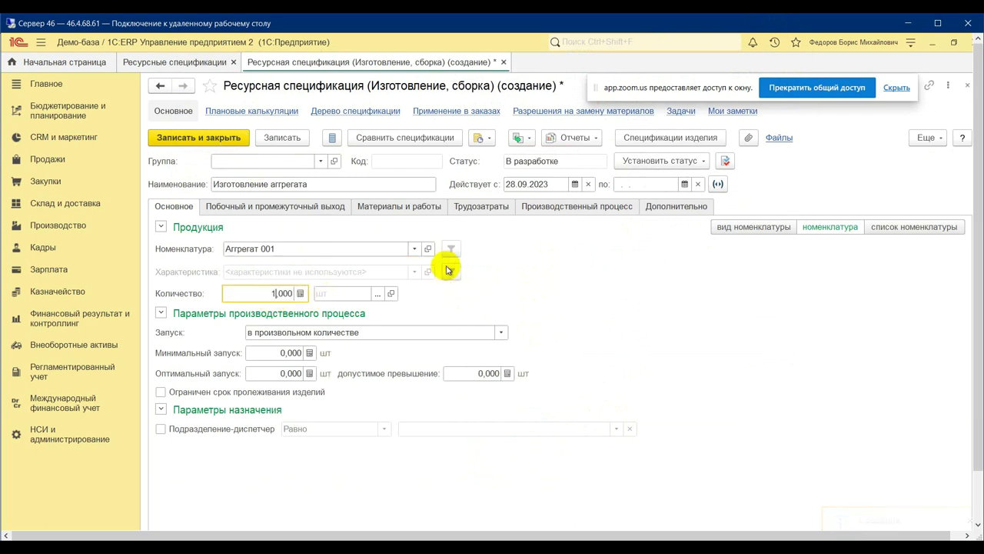
Add Мотор and Трансмиссия as two rows in the specification's materials and works list.
click(265, 206)
click(415, 206)
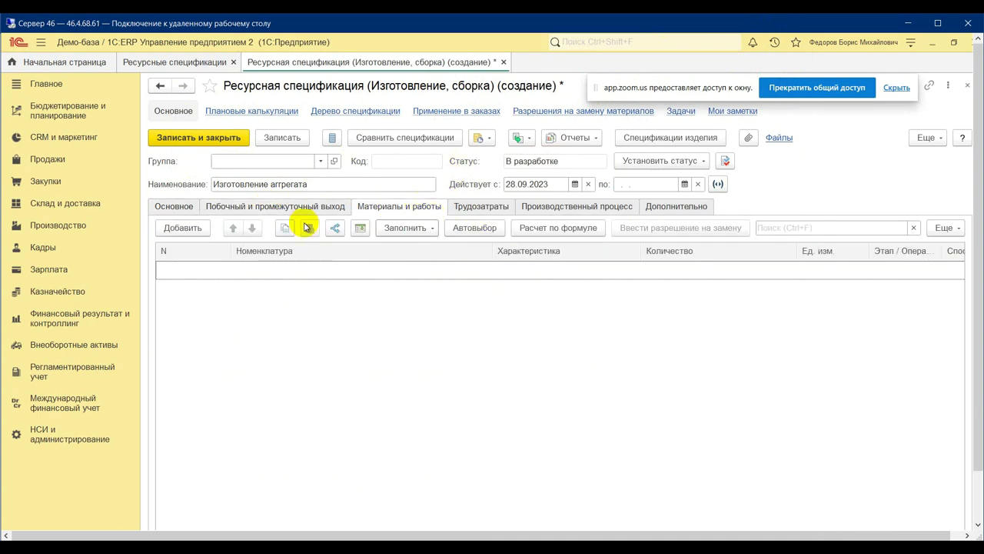
click(182, 227)
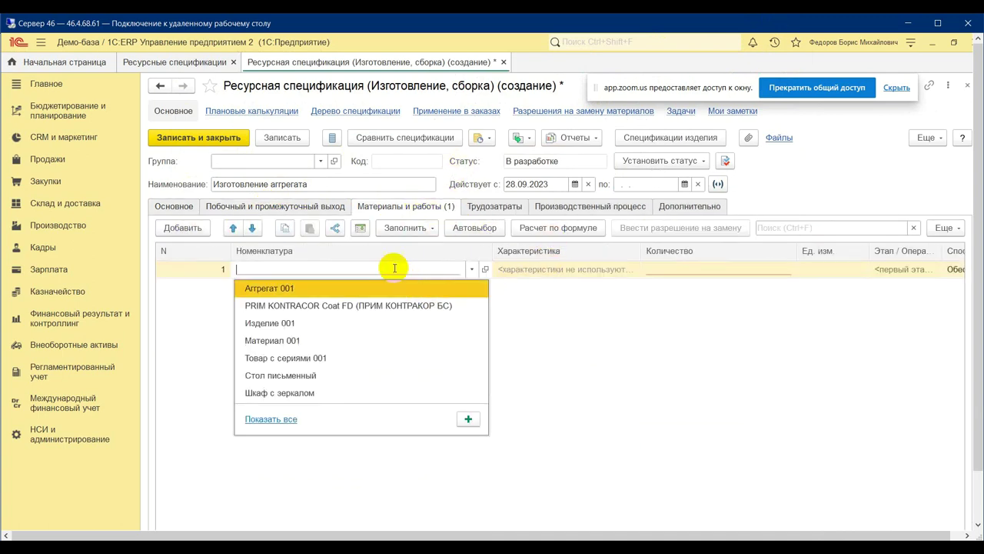
text(мо)
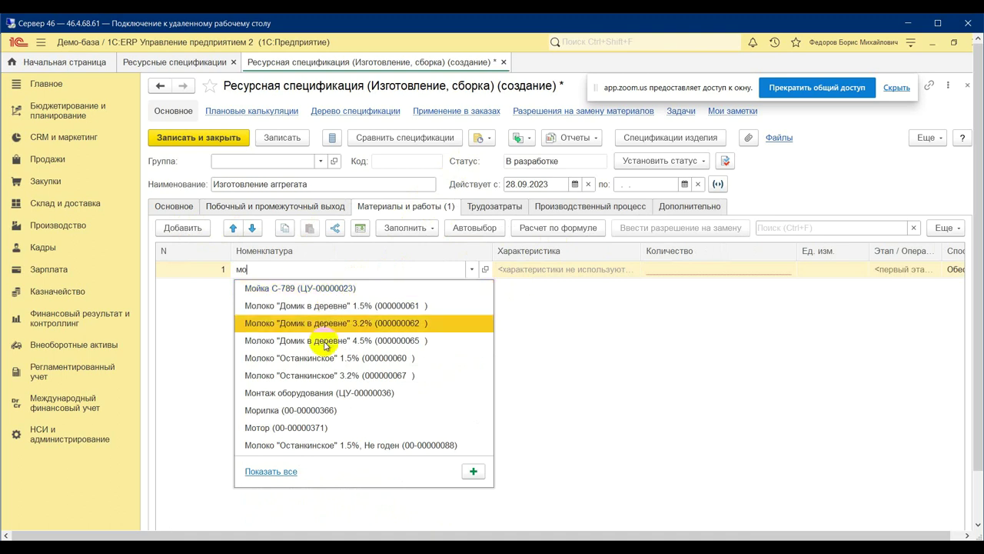
click(247, 344)
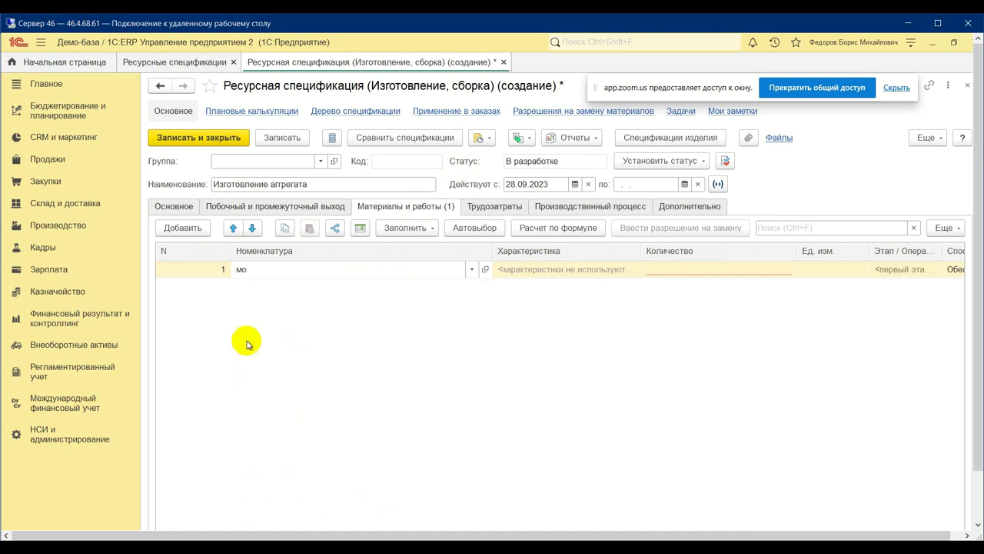
click(178, 223)
text(тра)
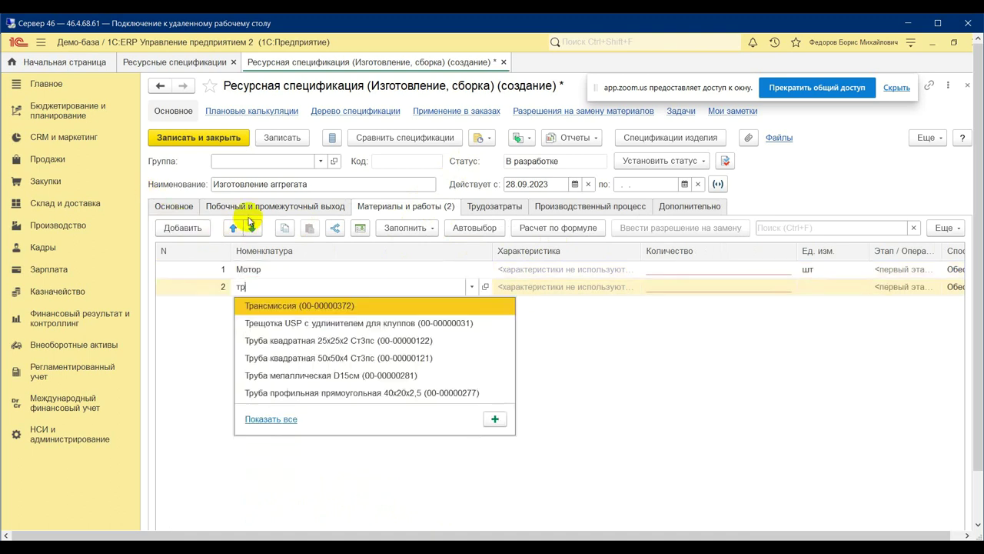
click(293, 307)
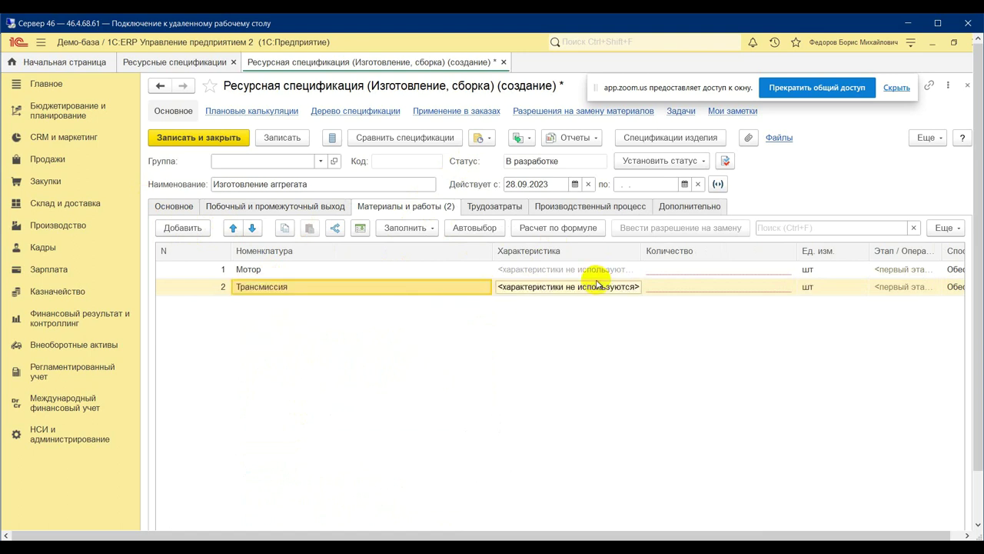
Set the quantity of both the Мотор and Трансмиссия material rows to 1.
click(723, 273)
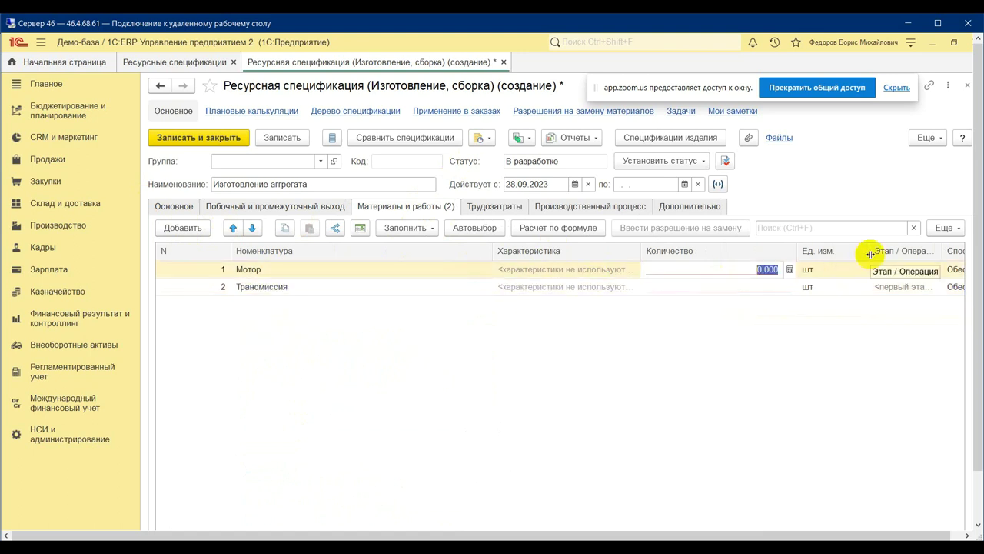
text(1)
click(782, 286)
text(1)
key(Return)
Assign the costing item Материалы основные to both the Мотор and Трансмиссия material rows.
click(842, 287)
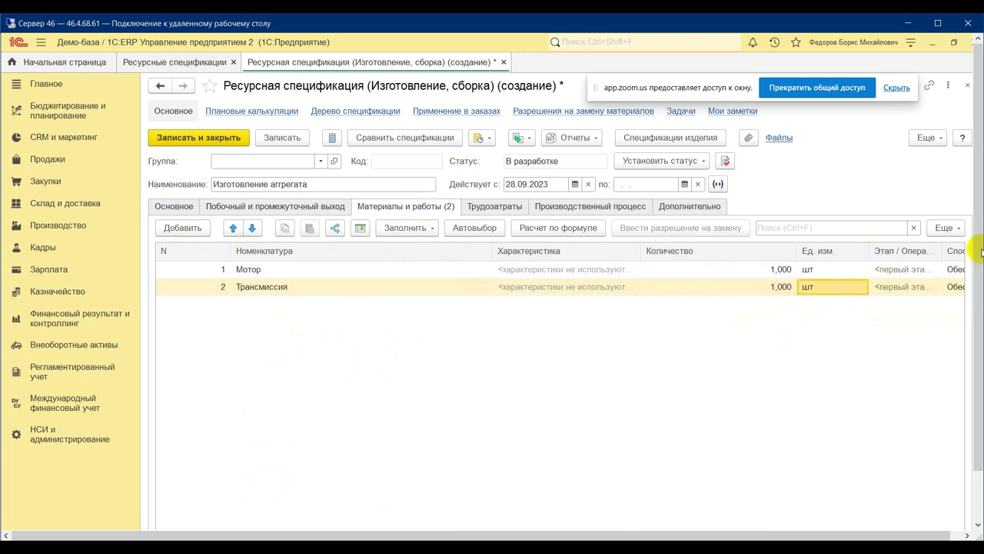
key(Tab)
key(Tab)
key(Tab)
key(Tab)
key(Tab)
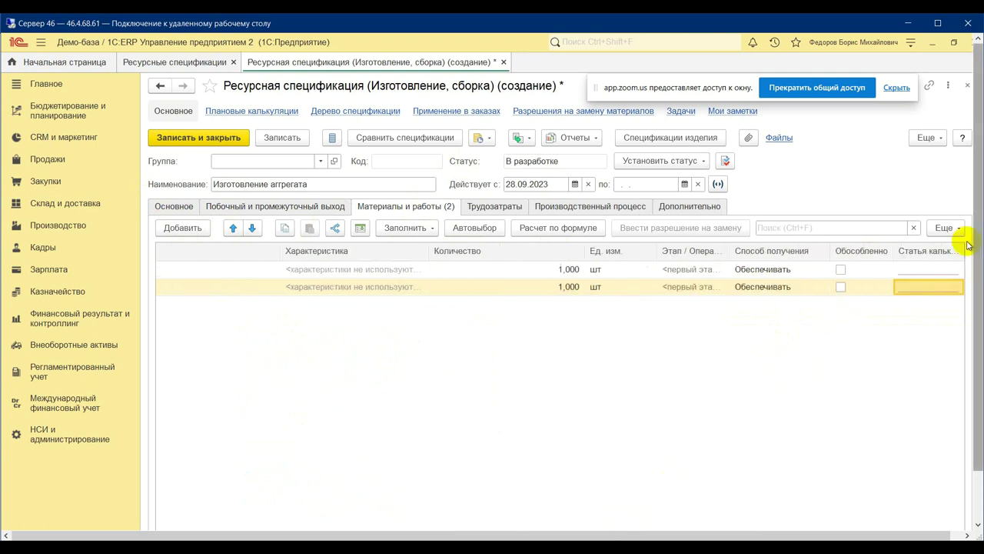
click(867, 269)
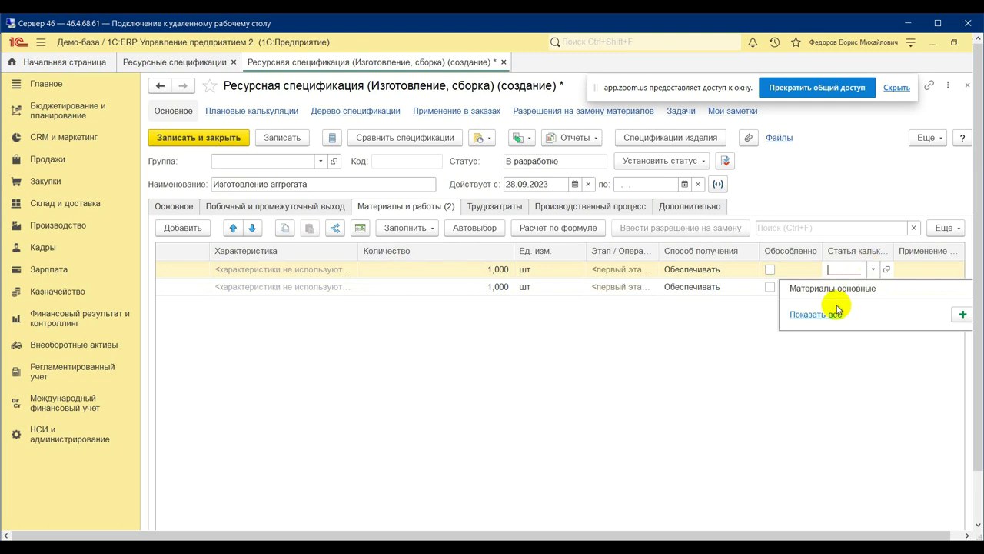
click(838, 288)
click(841, 291)
click(841, 307)
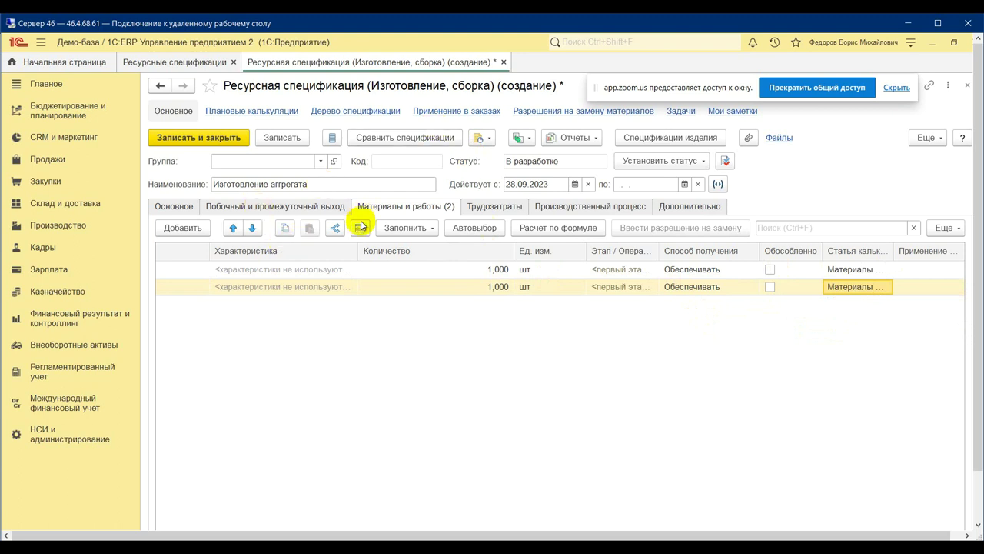
Review the supply method options for the Мотор row, including Произвести по спецификации, and leave without applying changes.
click(697, 271)
click(695, 270)
click(739, 273)
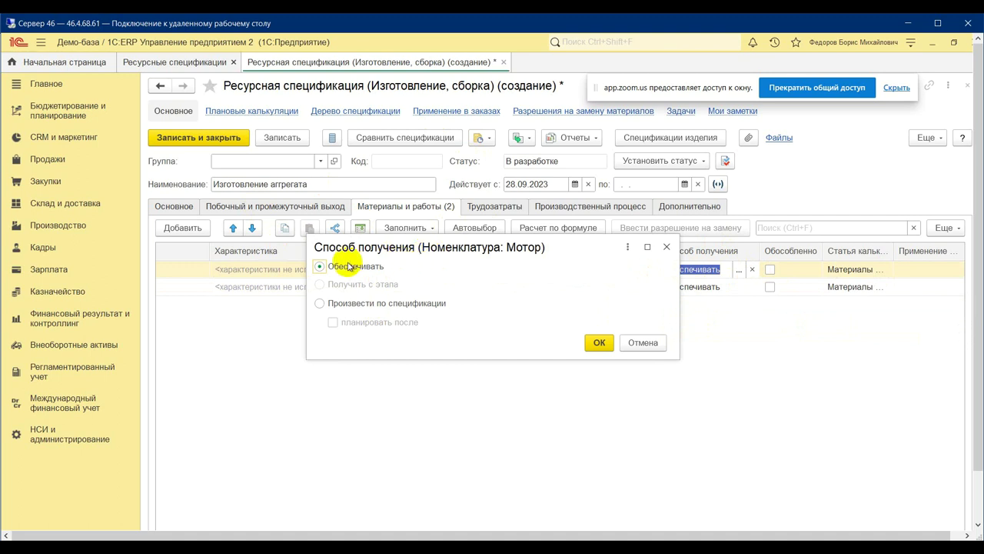
click(394, 306)
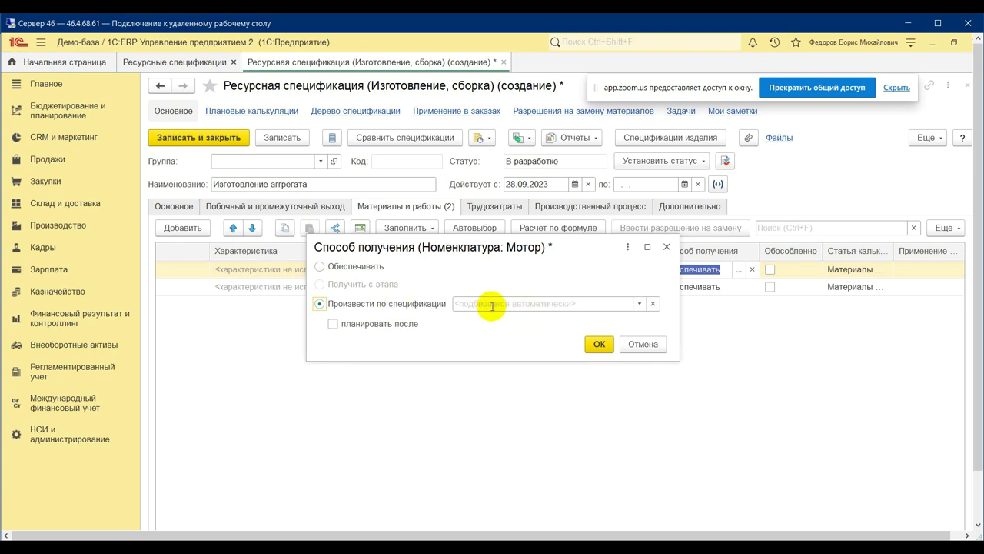
click(321, 266)
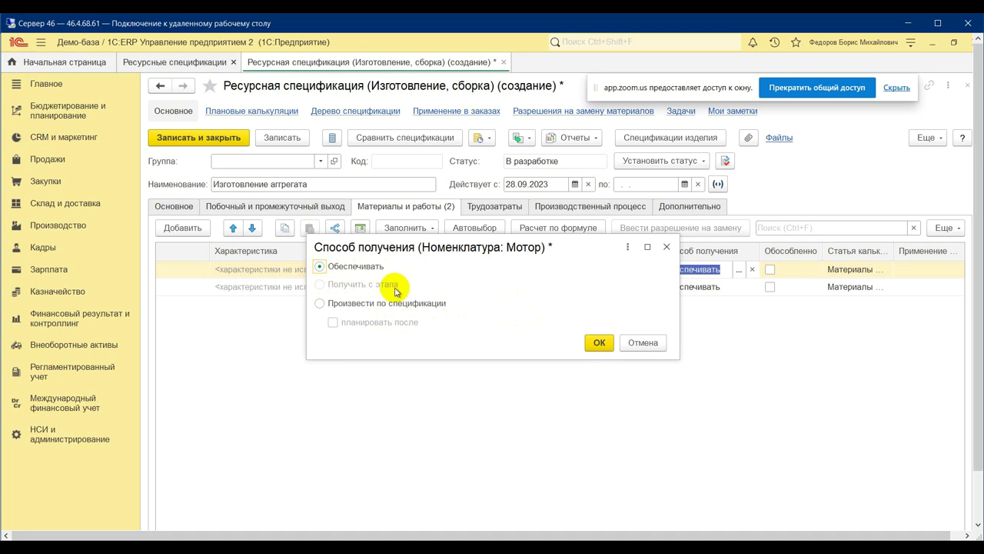
click(643, 344)
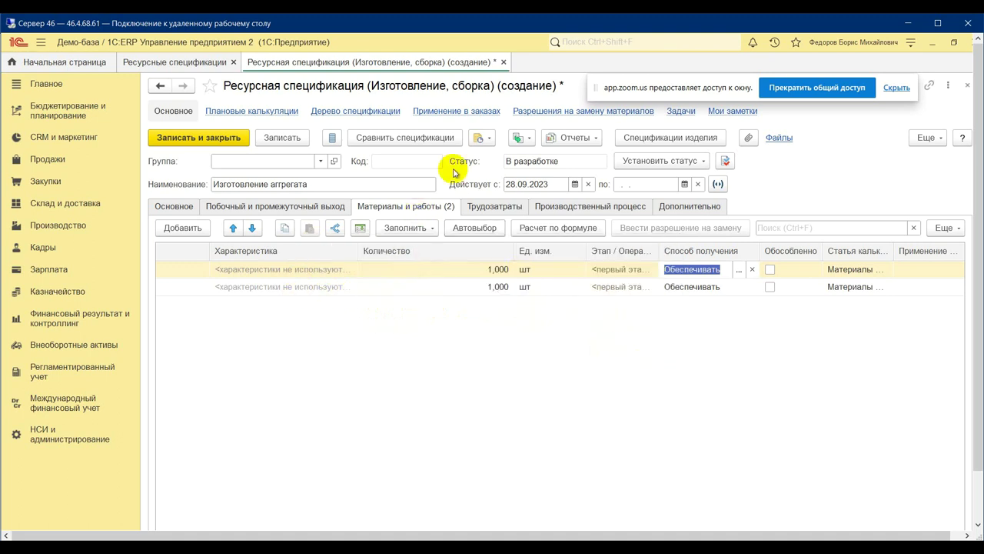
Add two stages to the specification's production process, saving the specification so that stages can be entered.
click(582, 209)
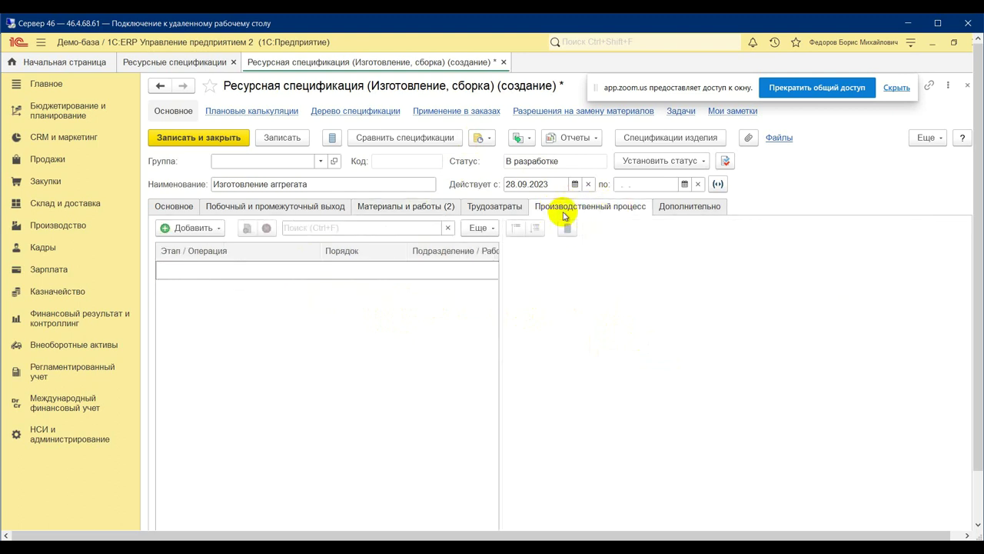
click(192, 228)
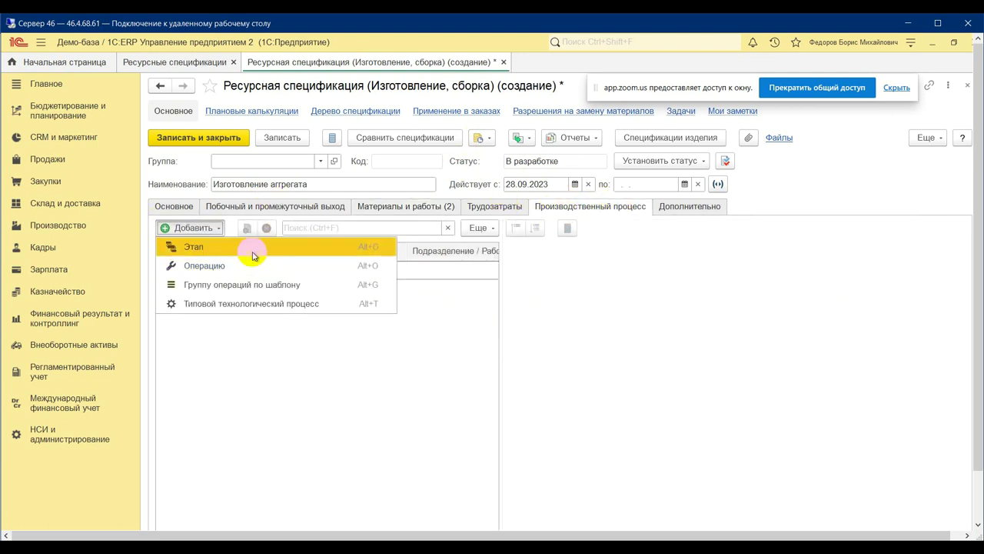
click(253, 256)
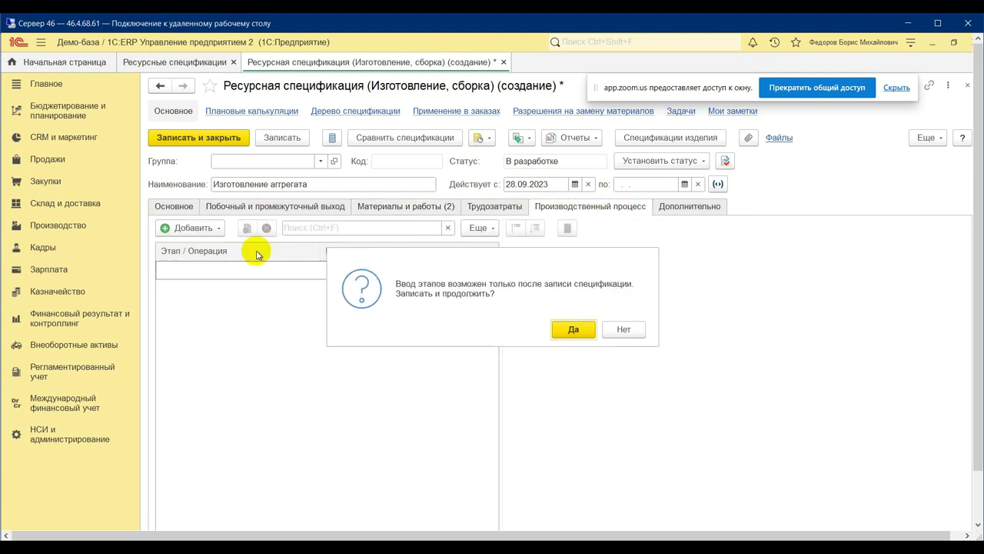
click(573, 329)
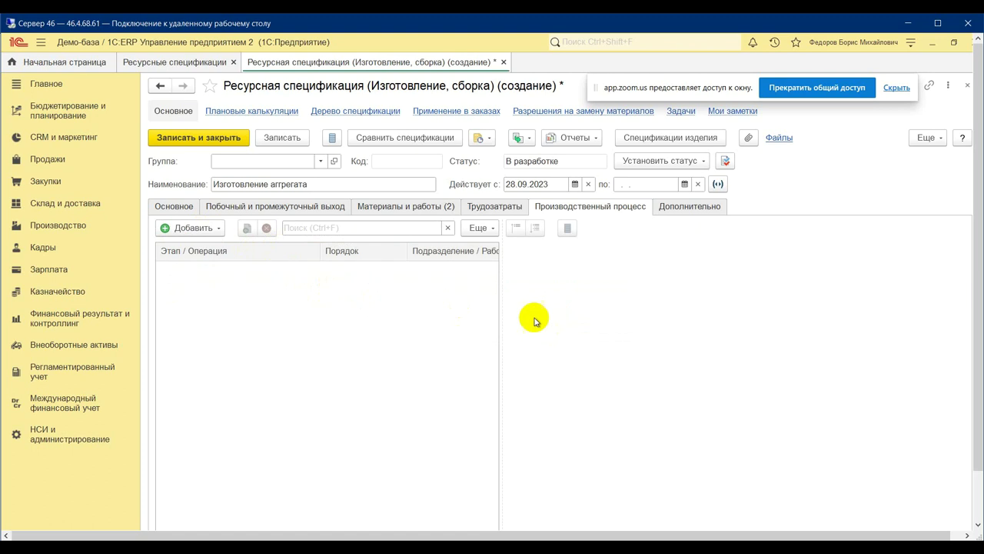
click(206, 230)
click(221, 247)
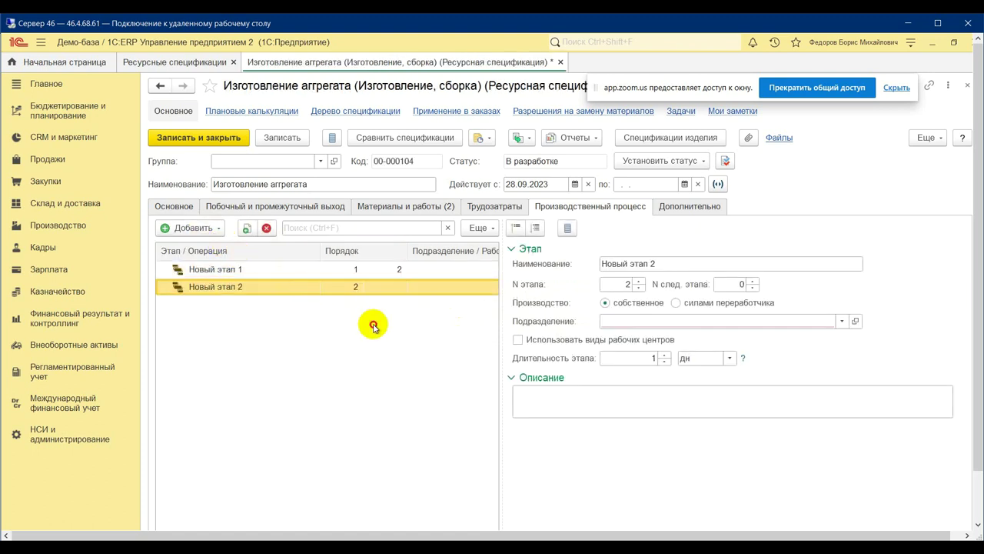
Assign the department _Цех 99 to both production stages, Новый этап 2 and Новый этап 1.
click(742, 322)
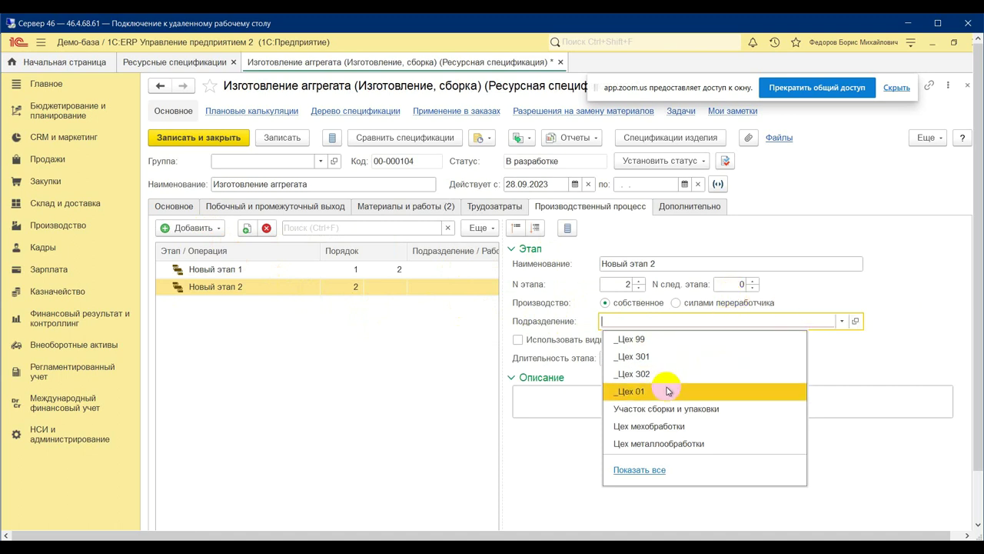
click(634, 339)
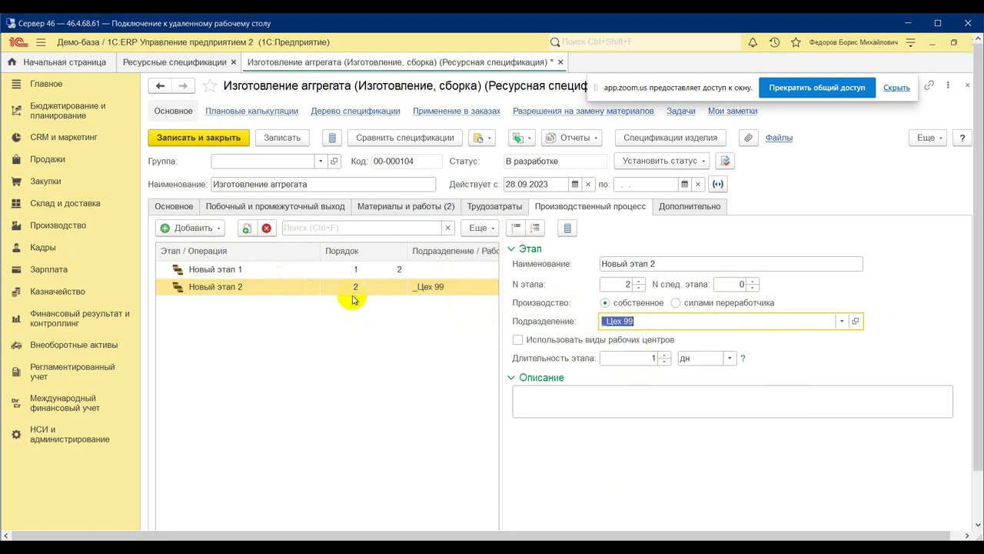
click(291, 270)
click(650, 322)
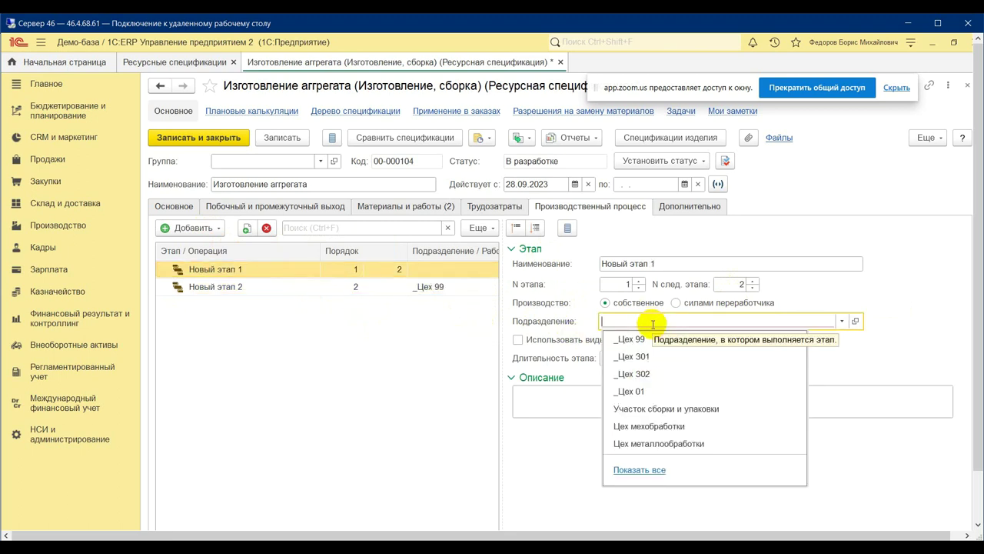
click(646, 341)
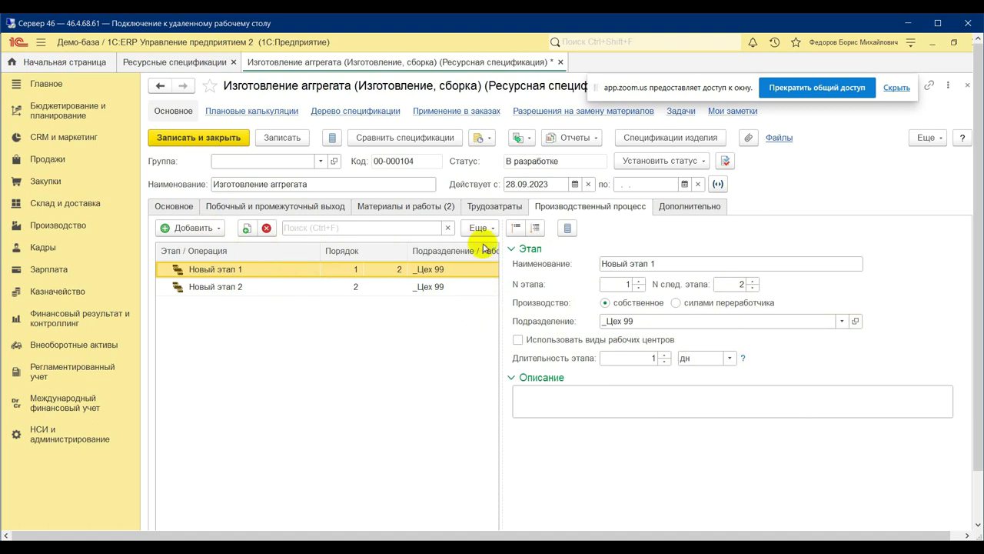
click(353, 290)
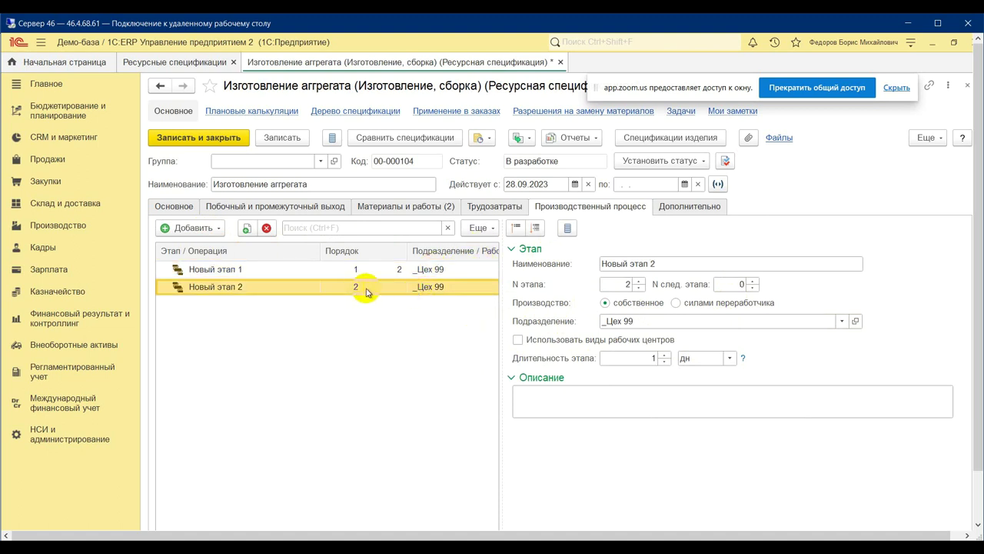
Set the stage of both the Мотор and Трансмиссия material rows to Новый этап 2.
click(385, 211)
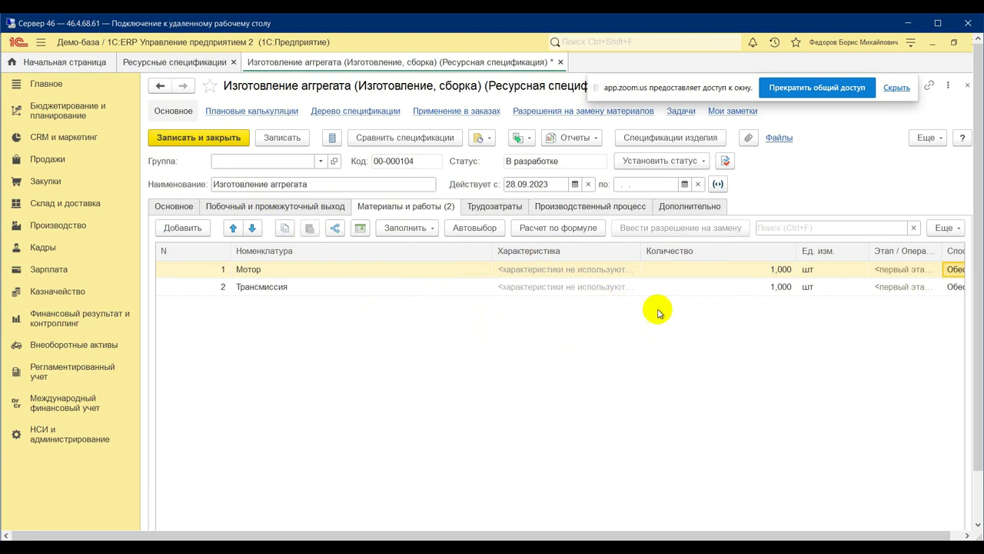
click(952, 286)
click(950, 286)
click(836, 288)
click(838, 271)
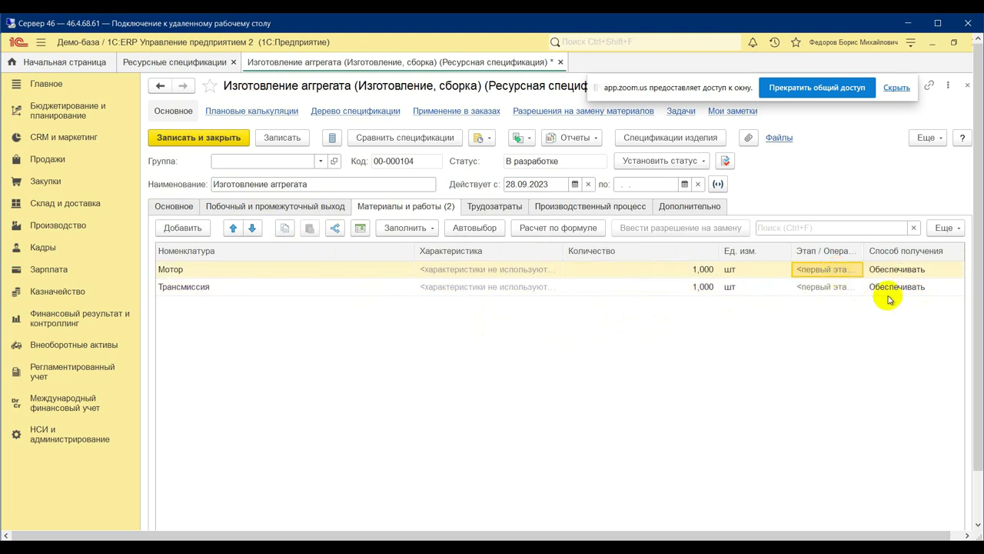
click(841, 270)
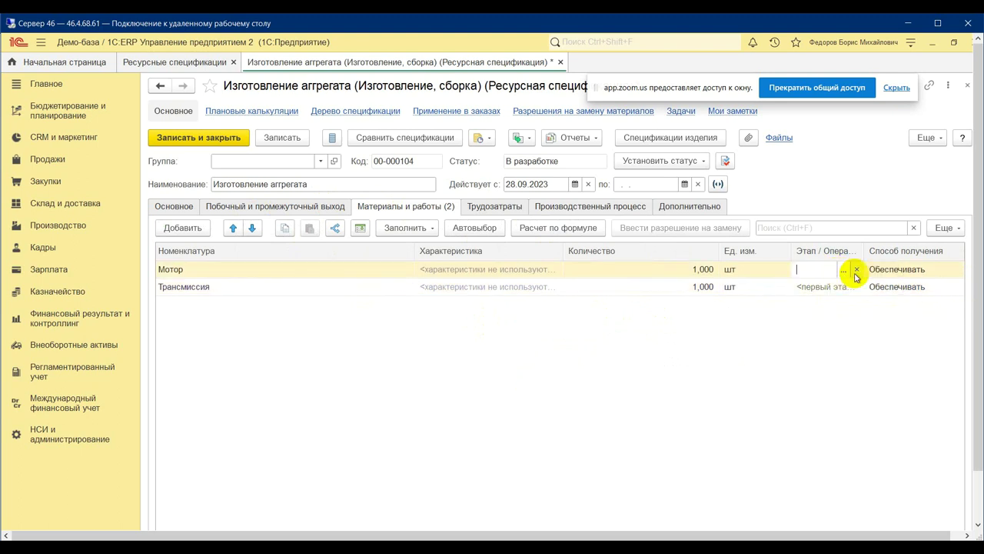
click(845, 271)
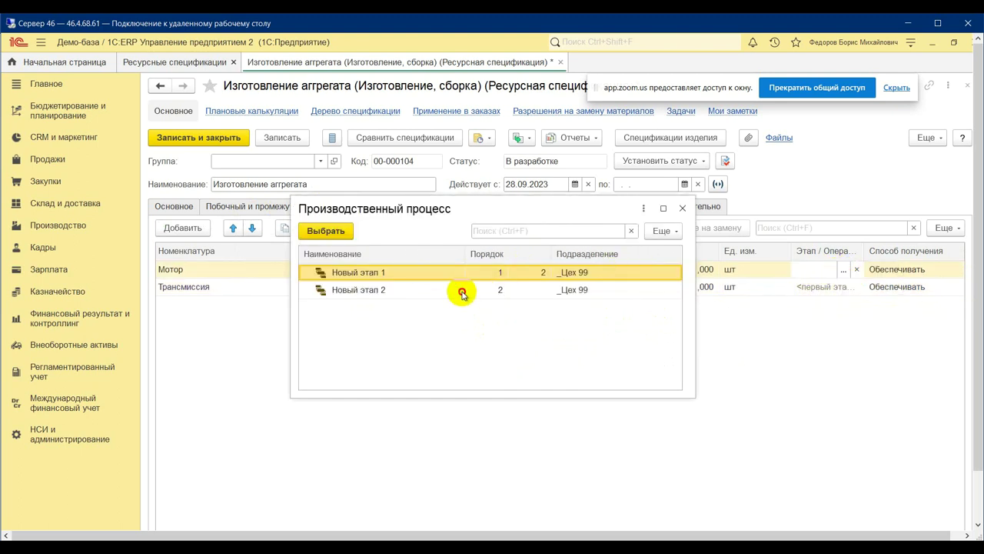
click(463, 291)
double_click(607, 289)
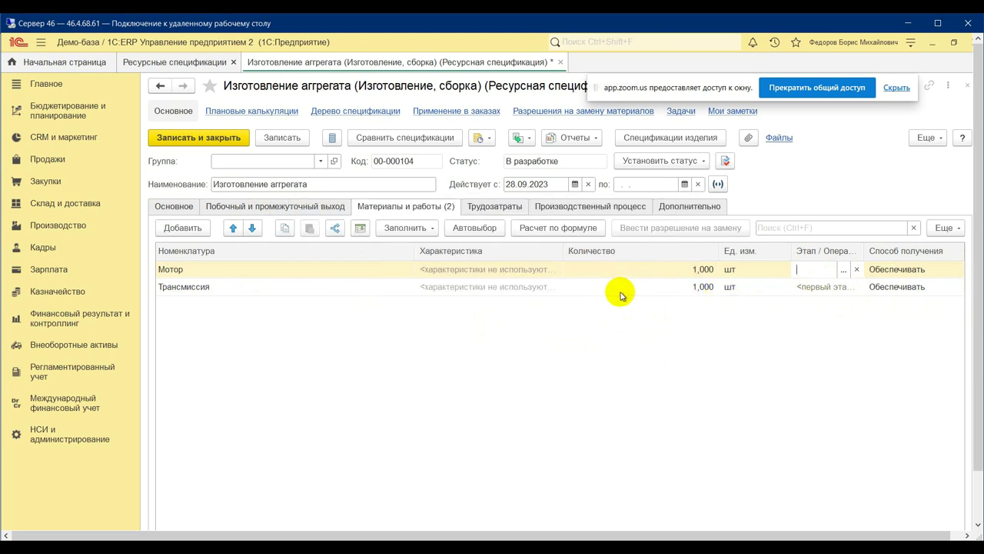
click(807, 291)
click(839, 288)
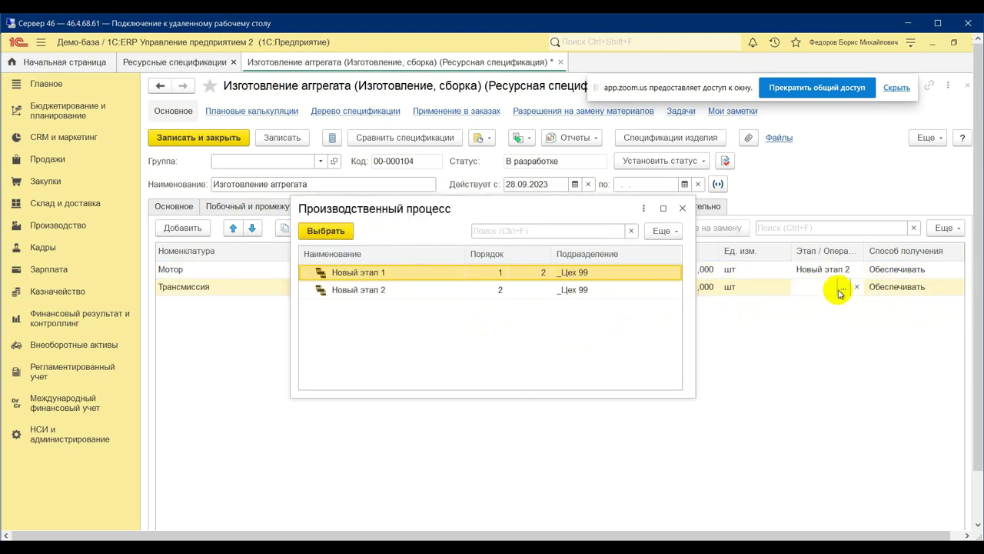
double_click(398, 290)
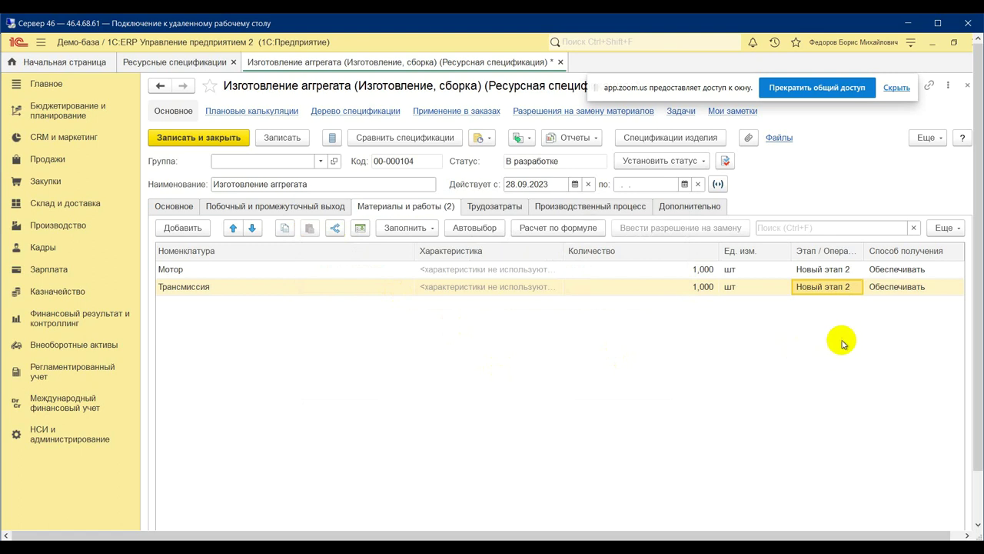
Set the Трансмиссия row's supply method to Получить с этапа with Новый этап 1 as the source stage.
click(891, 289)
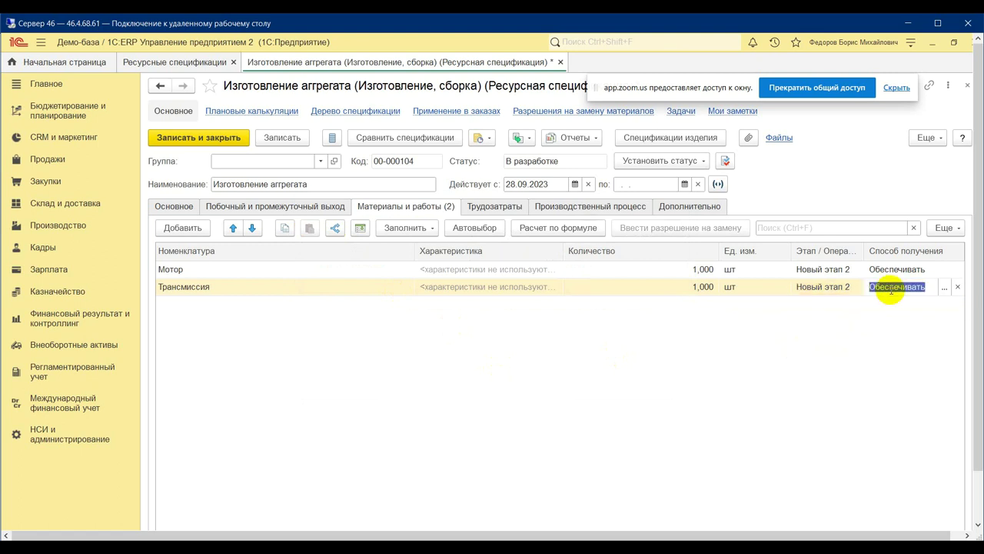
click(943, 286)
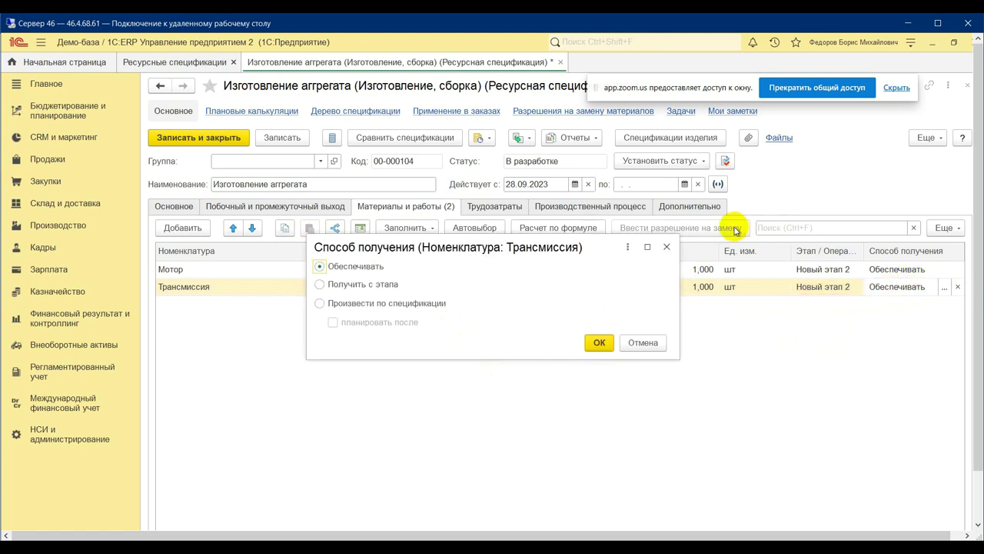
click(316, 286)
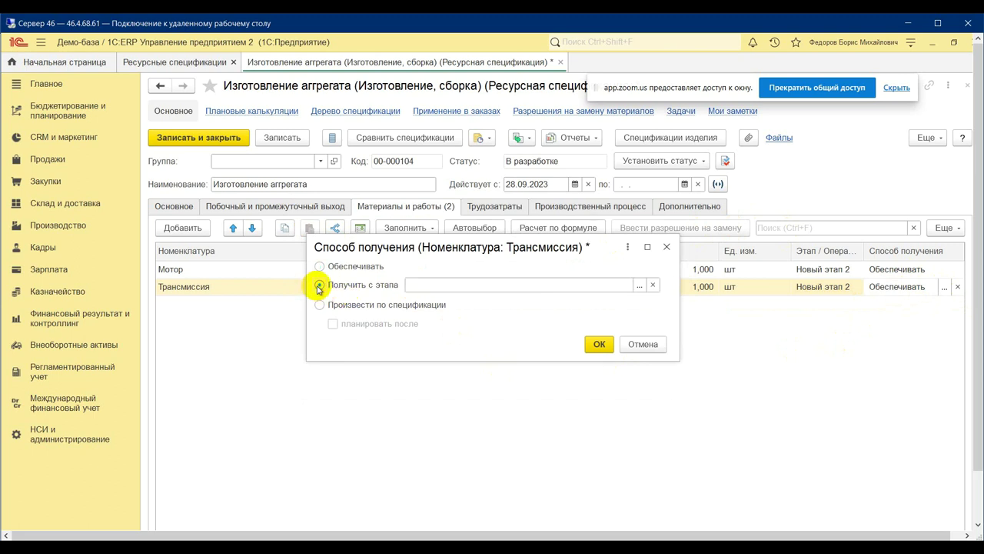
click(636, 286)
double_click(376, 279)
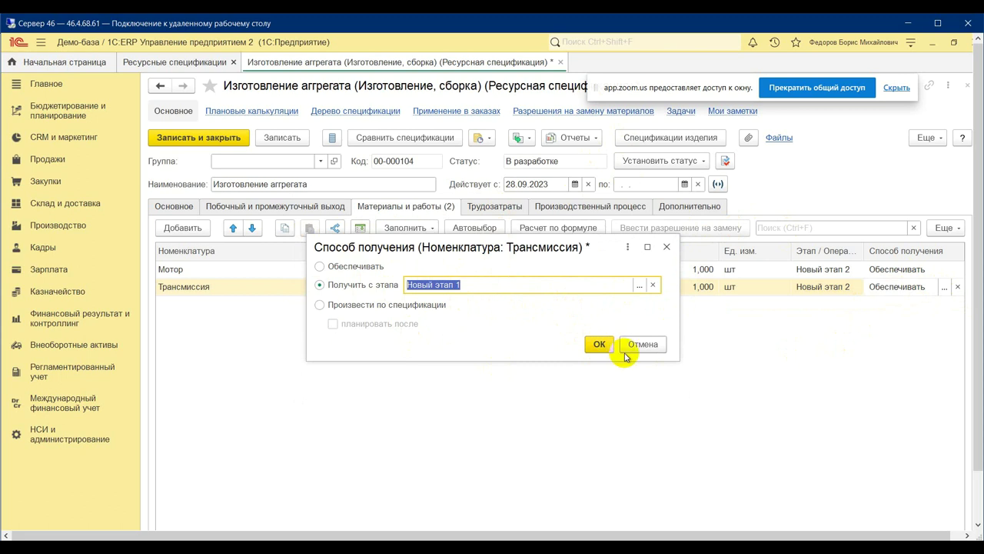
click(600, 344)
click(567, 329)
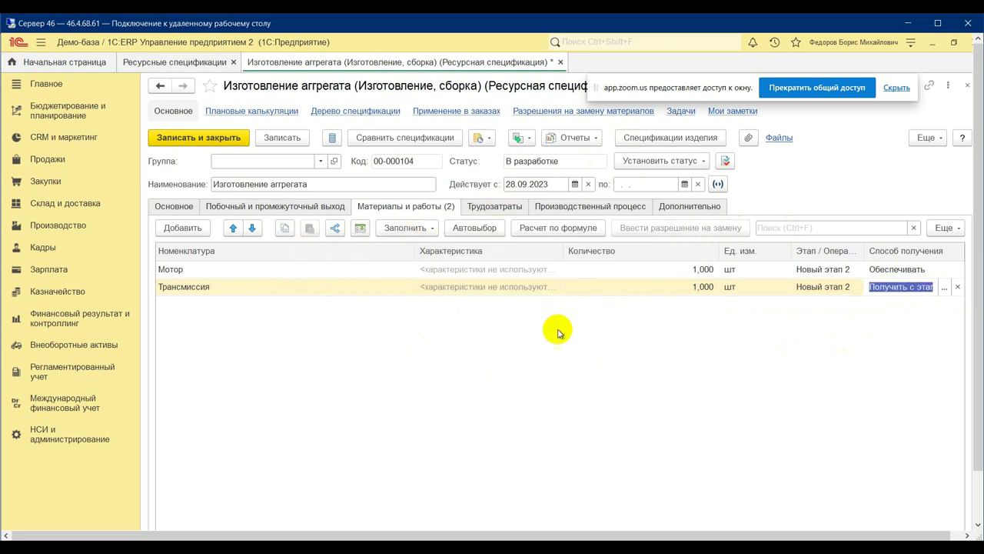
Check the Трансмиссия row in the specification's by-product and intermediate output list, and return to the materials.
click(286, 206)
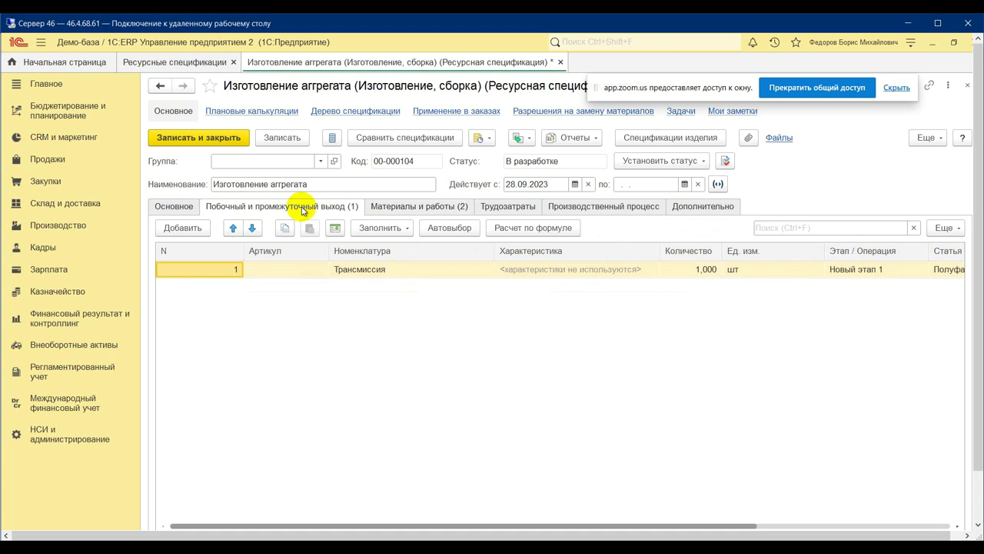
click(409, 276)
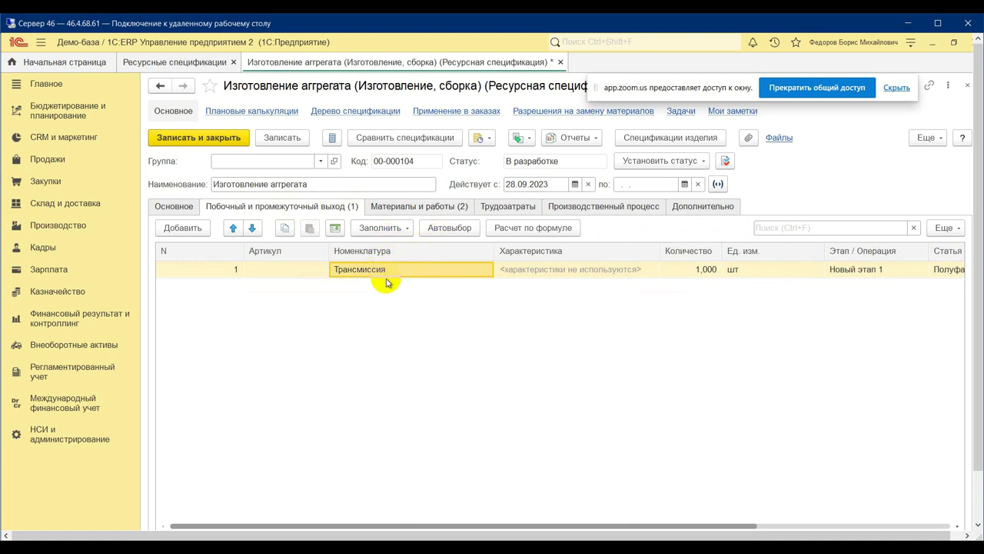
click(427, 206)
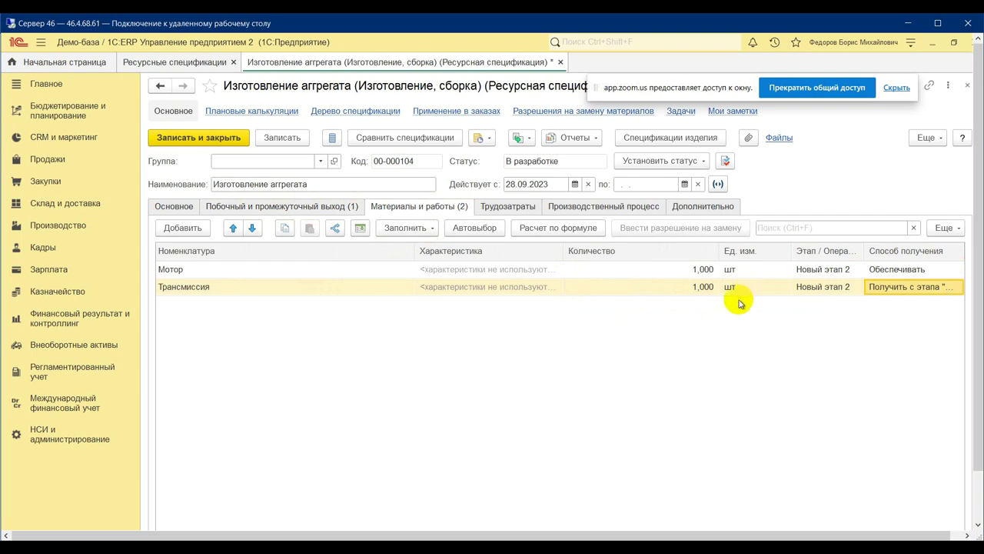
Clear the assigned stage from both the Мотор and Трансмиссия material rows.
double_click(826, 272)
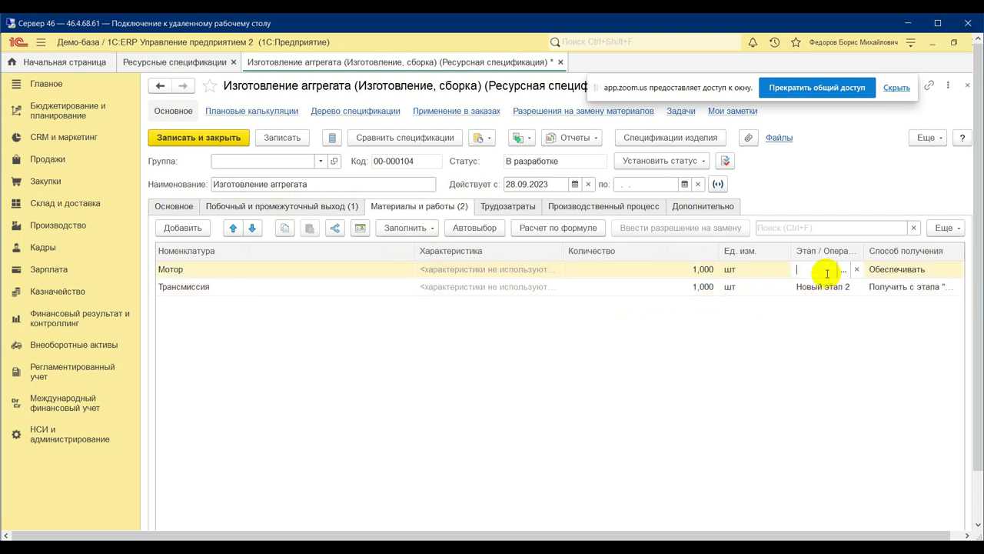
double_click(829, 288)
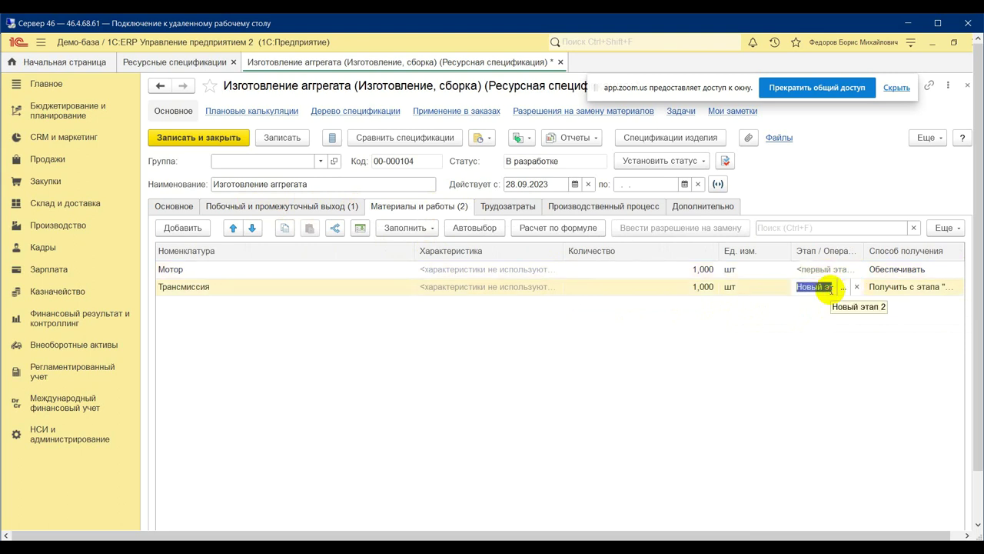
key(Delete)
click(776, 346)
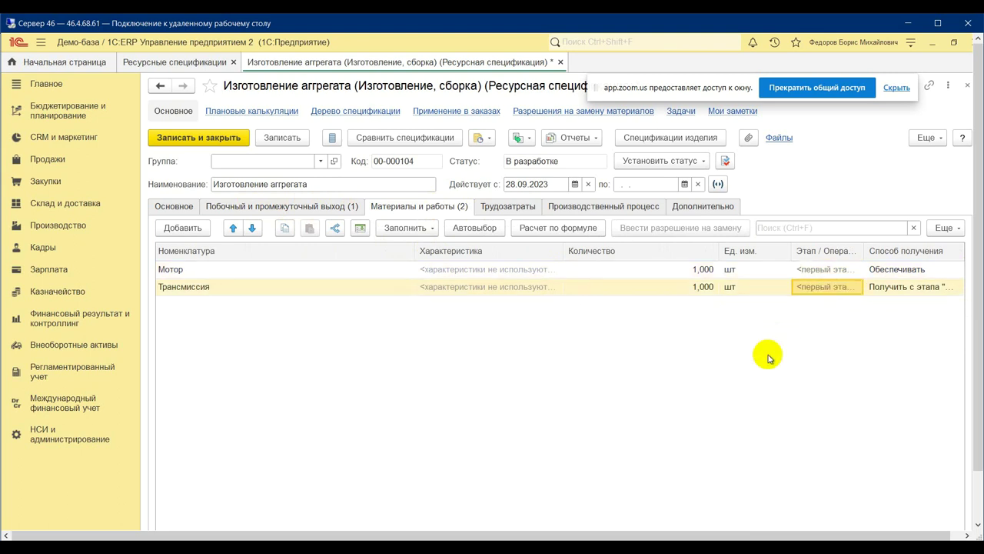
Set the Трансмиссия row's supply method to Обеспечивать and open the by-product and intermediate output list.
click(916, 288)
click(916, 287)
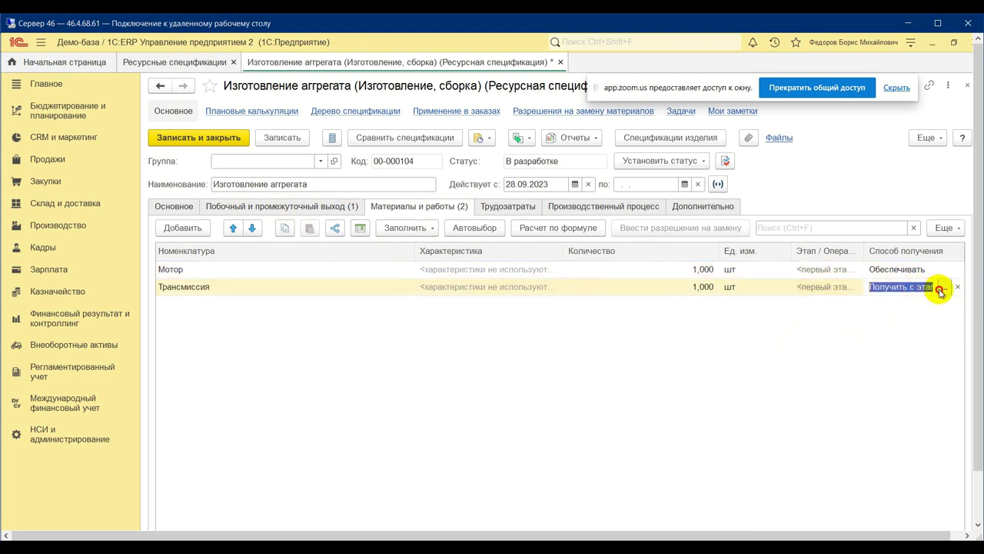
click(943, 287)
click(352, 267)
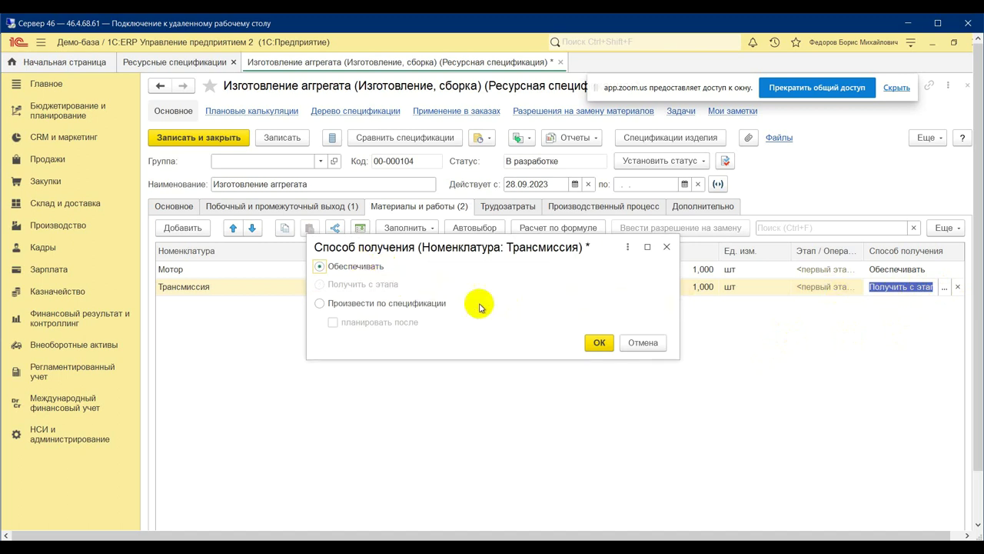
click(598, 342)
click(323, 206)
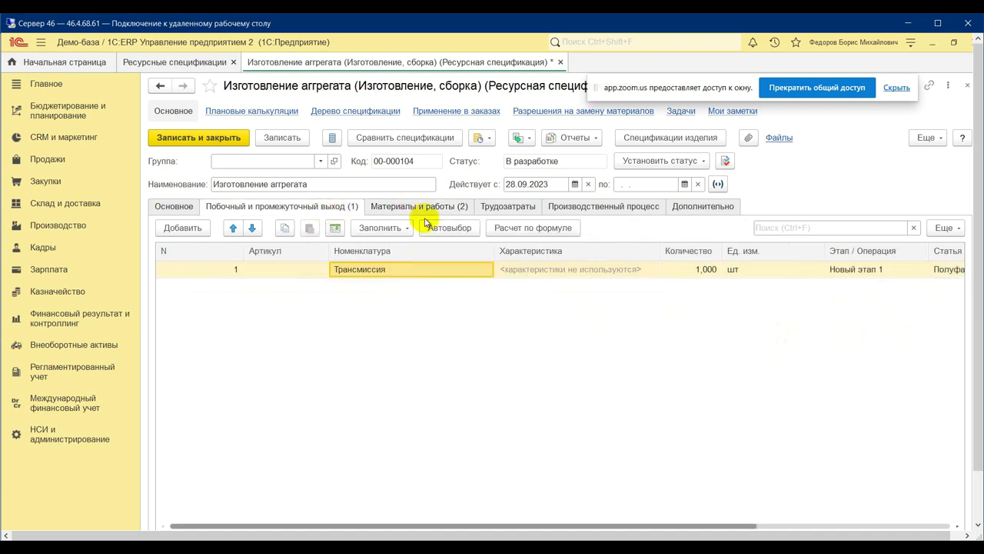
Delete the Трансмиссия row from the by-product and intermediate output list, and open the labour costs list.
right_click(381, 271)
click(454, 317)
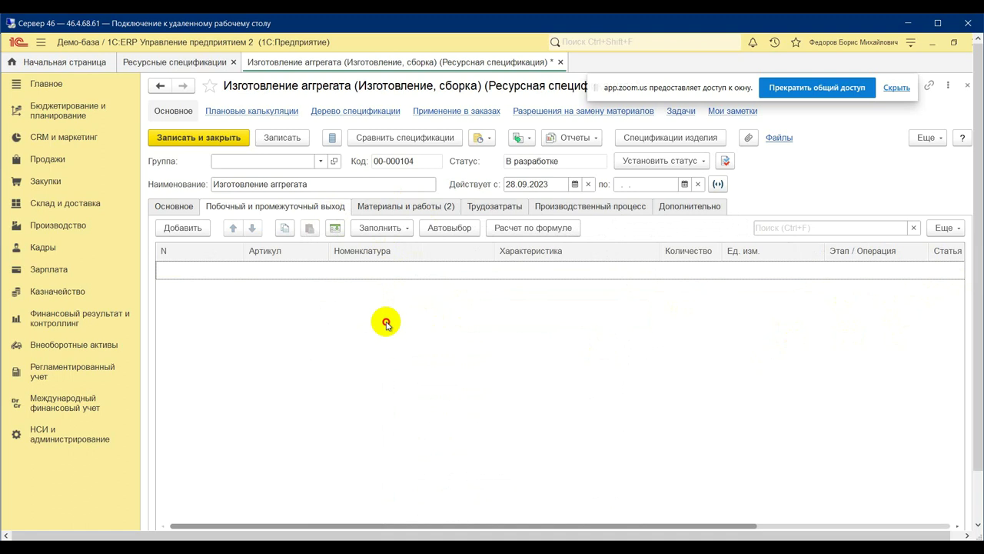
click(480, 208)
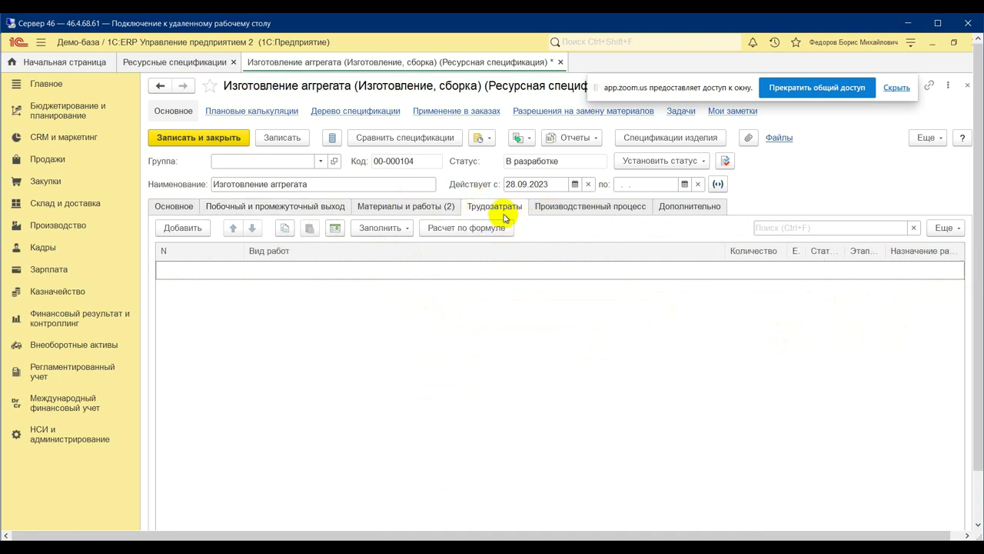
Delete Новый этап 2 from the production process and set the next stage number of Новый этап 1 to 0.
click(559, 208)
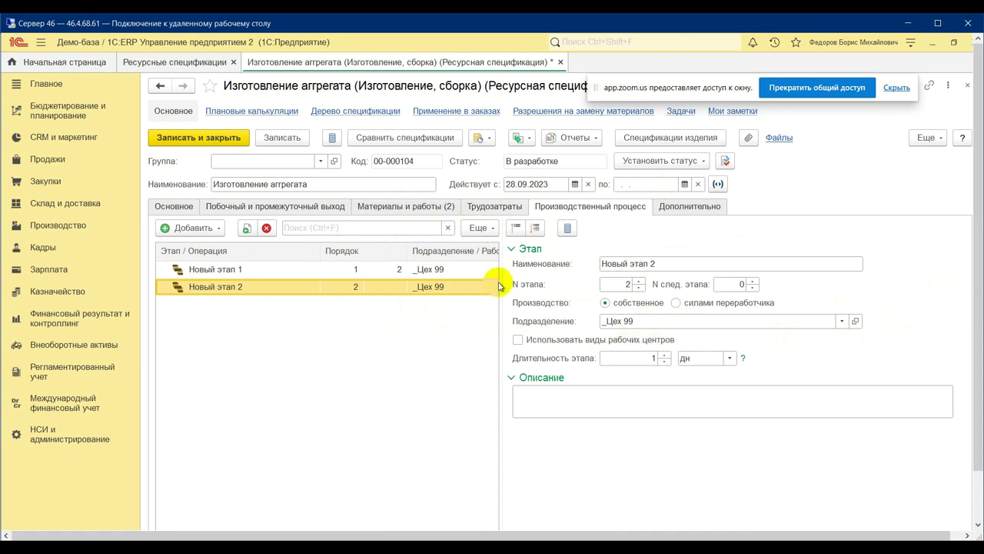
right_click(367, 285)
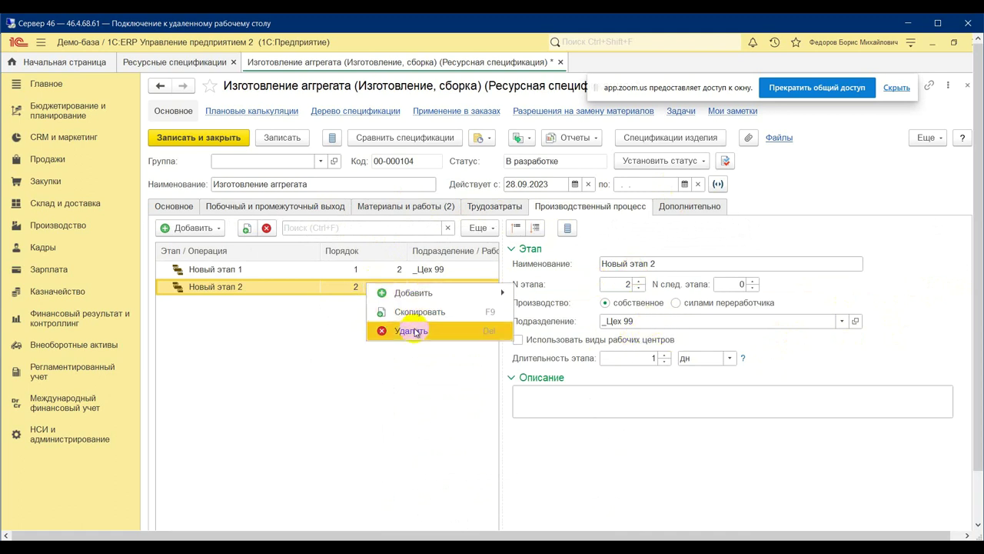
click(412, 331)
click(496, 328)
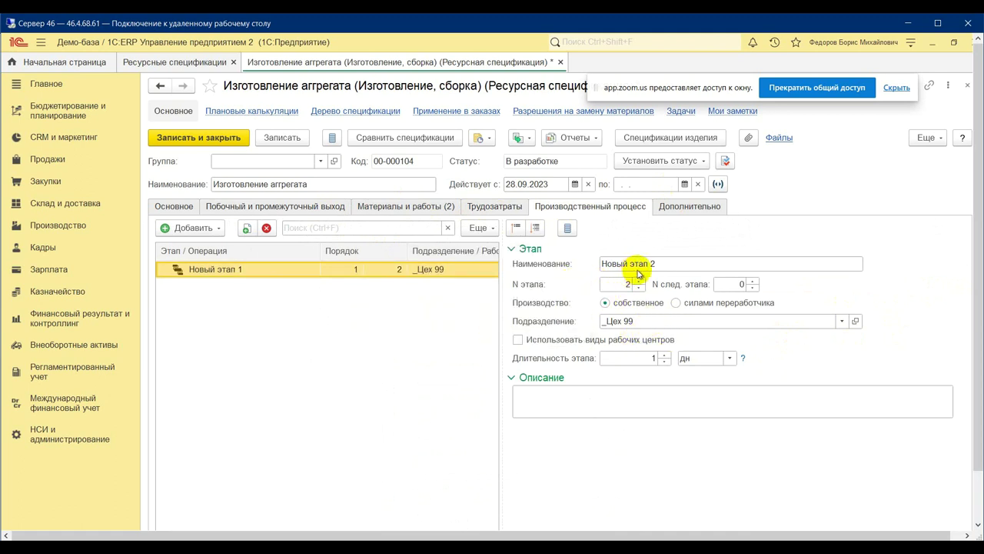
click(736, 286)
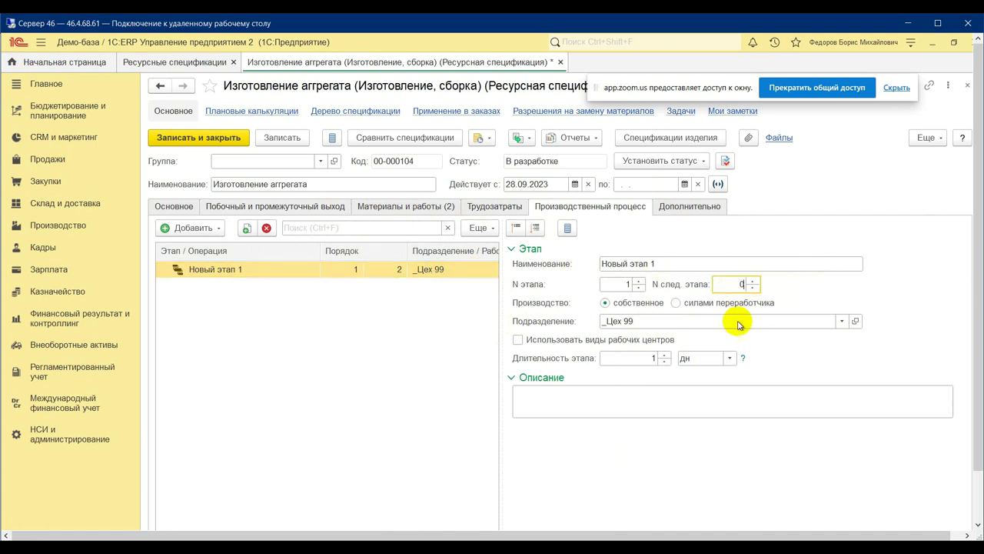
click(681, 402)
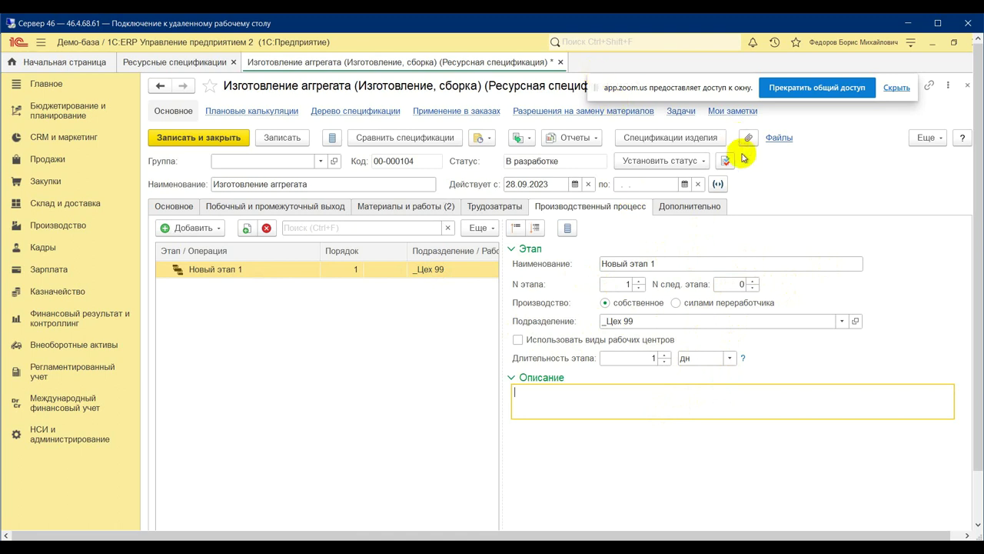
Save the Изготовление агрегата specification and close it.
click(290, 143)
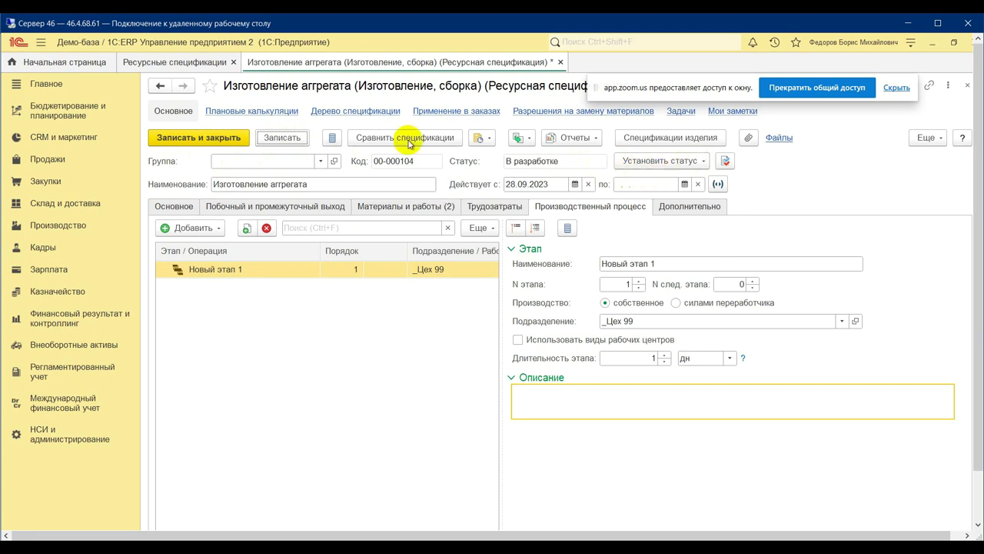
click(284, 140)
click(231, 142)
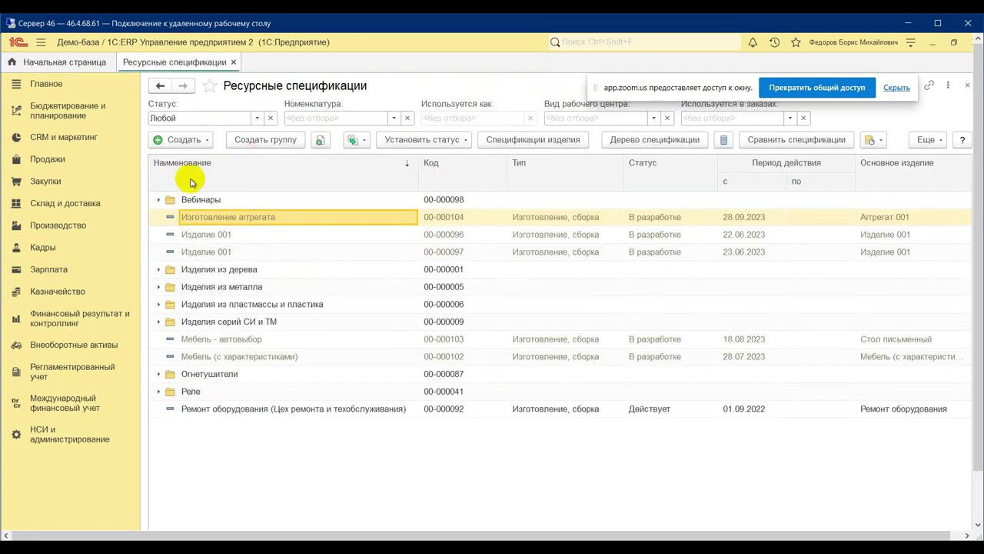
Create a resource specification of type Разборка, утилизация with Аггрегат 001 as the disassembled item, quantity 1.
click(185, 140)
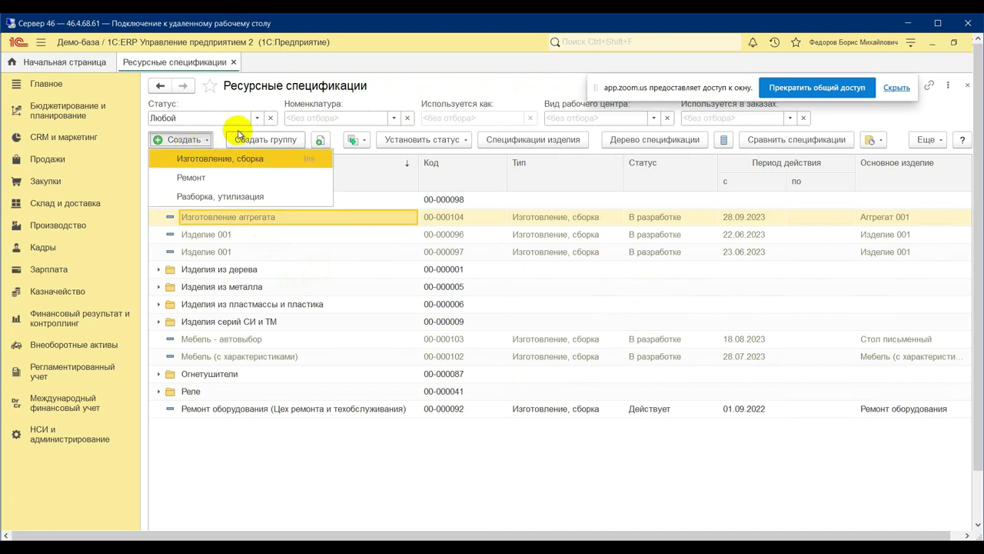
click(233, 198)
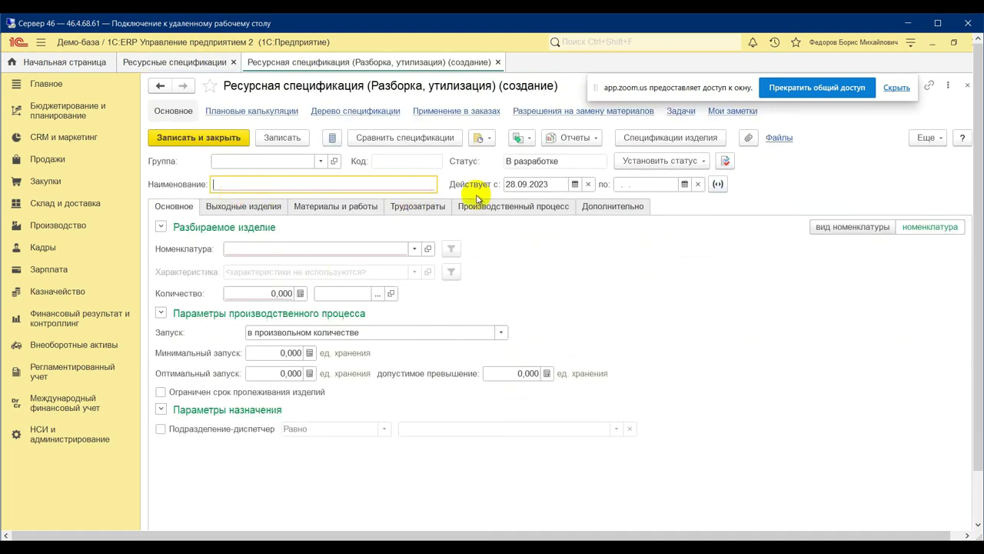
click(417, 249)
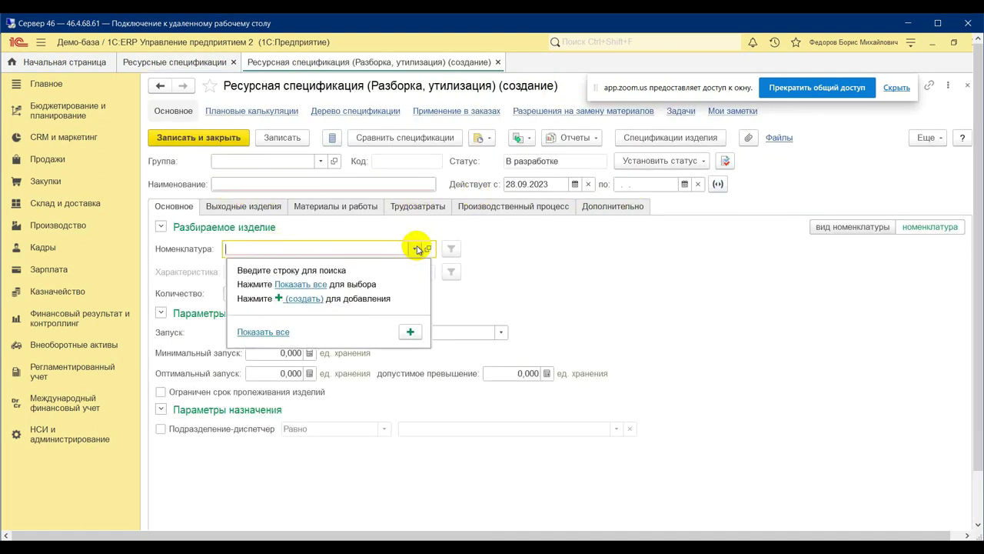
click(281, 285)
click(239, 145)
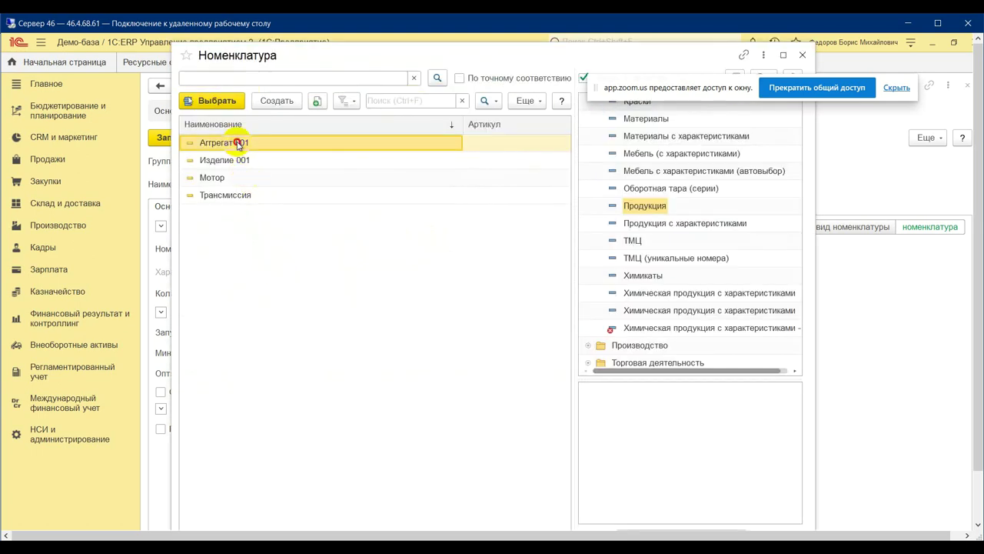
double_click(239, 145)
click(265, 291)
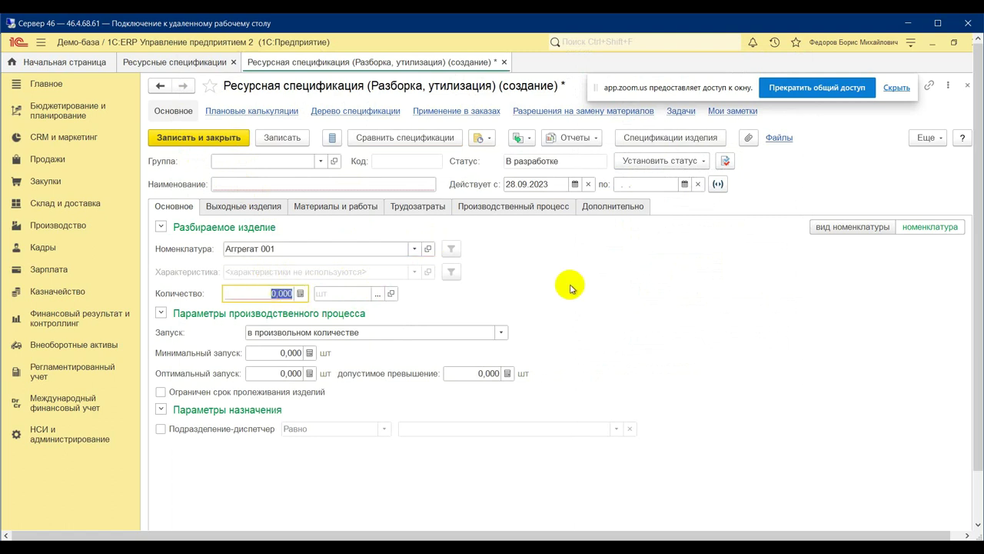
click(431, 334)
click(434, 297)
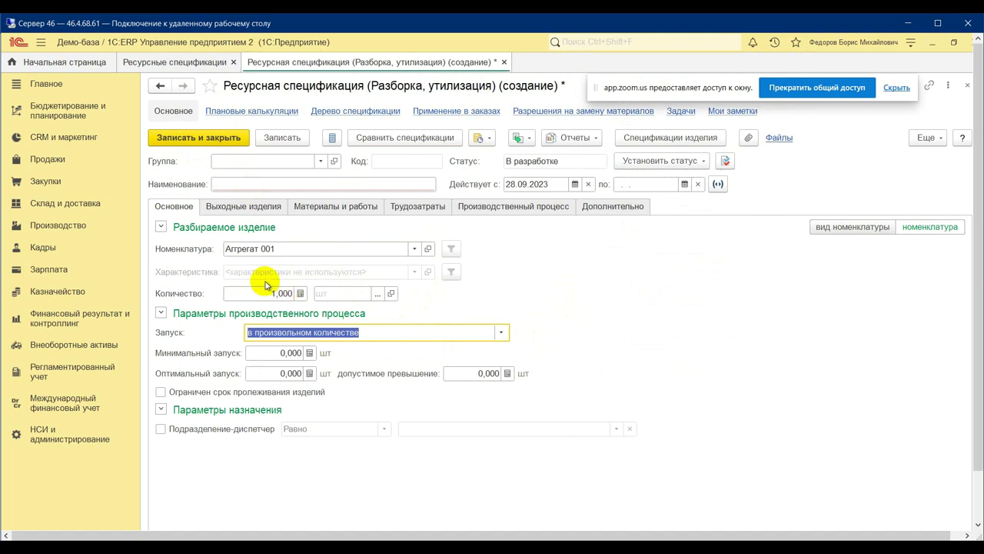
Add Мотор and Трансмиссия to the output products with calculated cost.
click(237, 208)
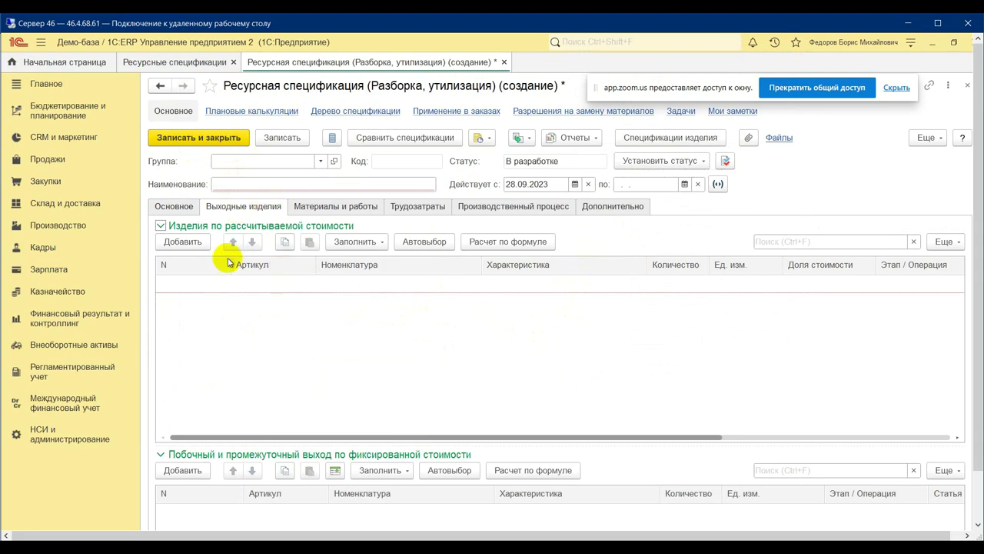
click(184, 243)
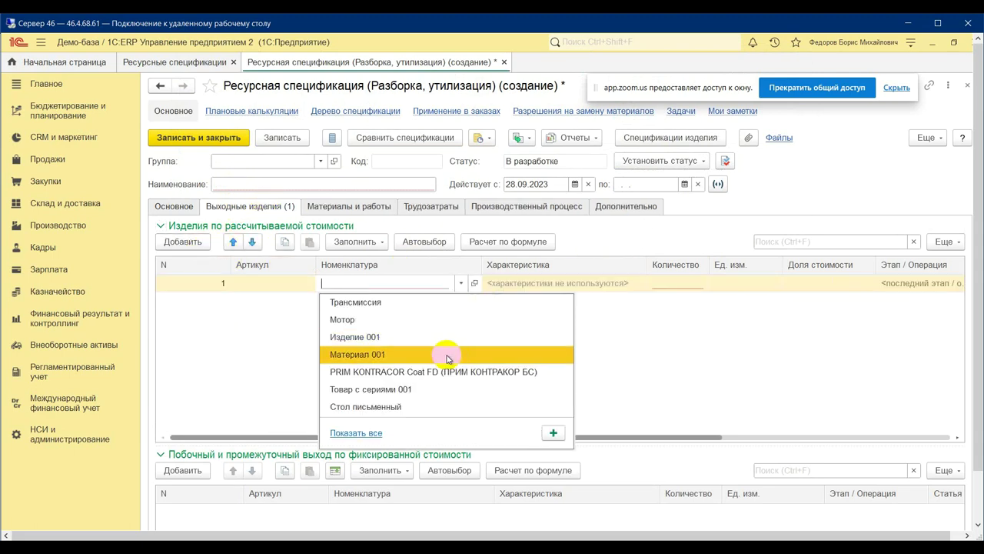
click(424, 320)
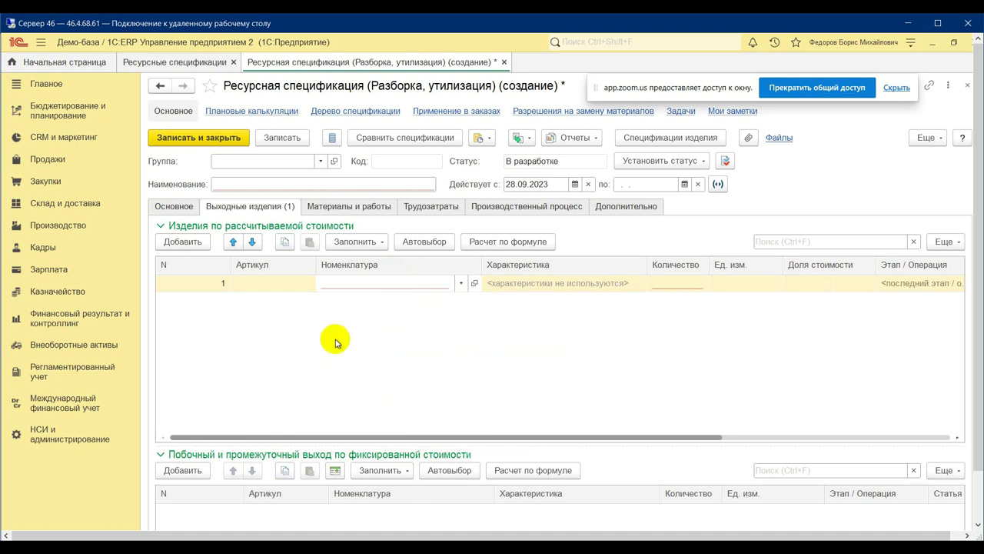
click(183, 242)
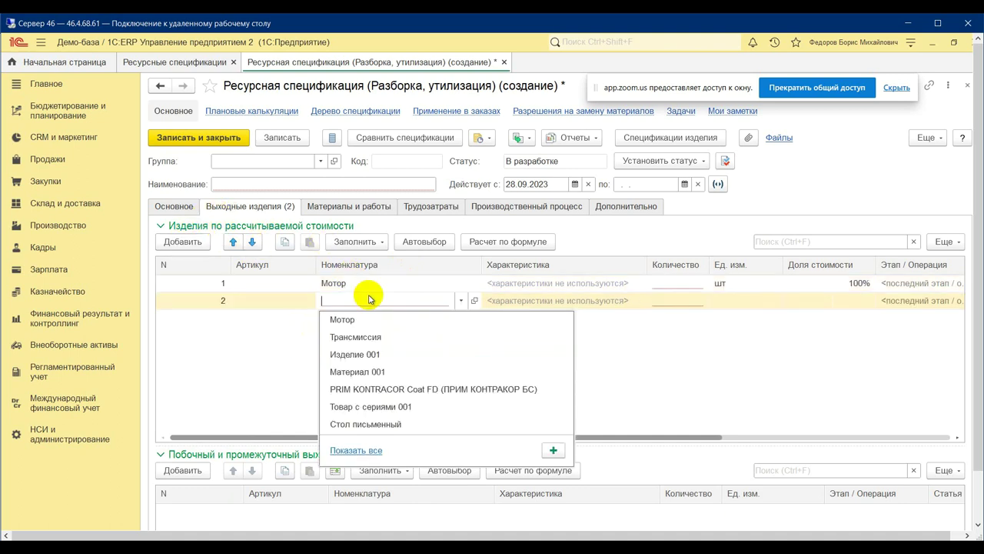
click(389, 339)
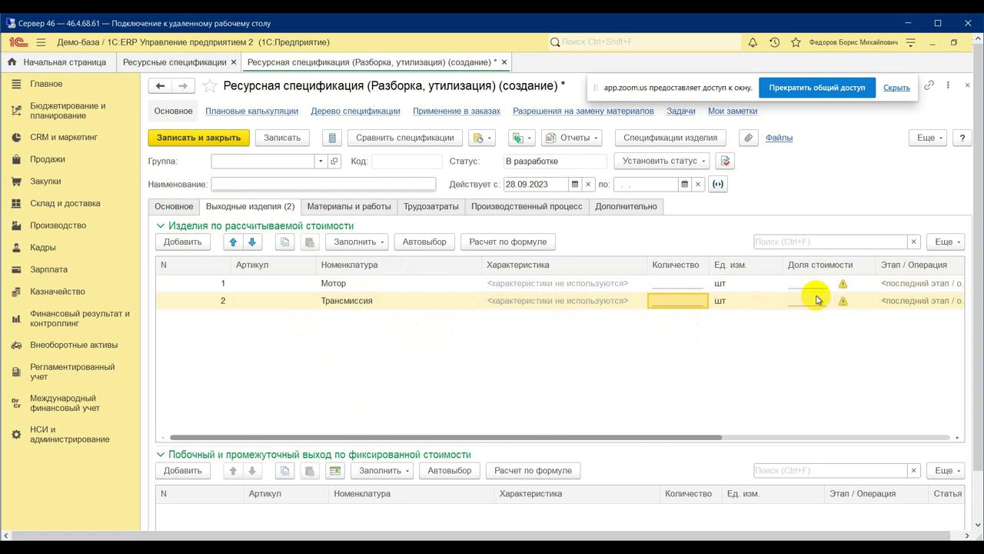
Set the quantity of both the Мотор and Трансмиссия output products to 1.
double_click(678, 283)
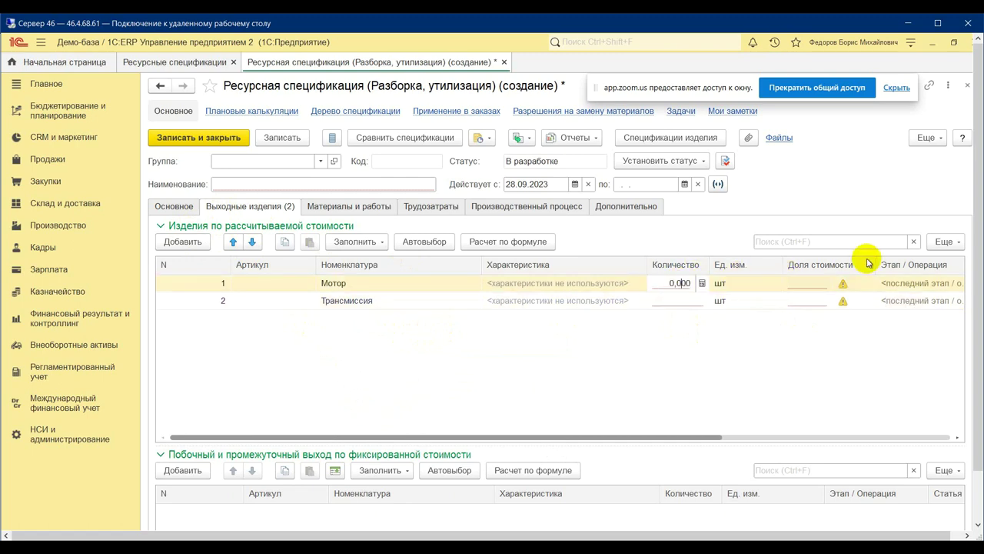
key(Escape)
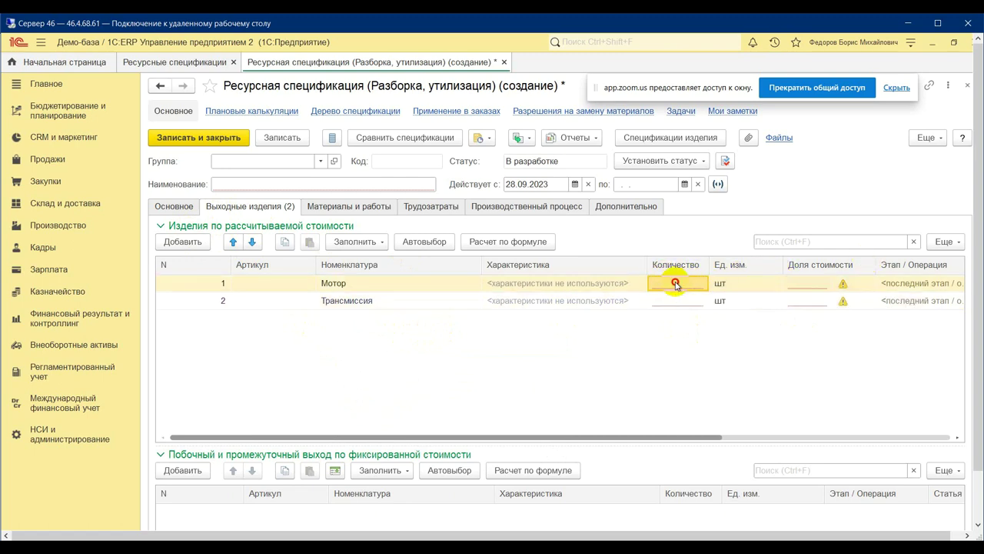
double_click(678, 283)
text(1)
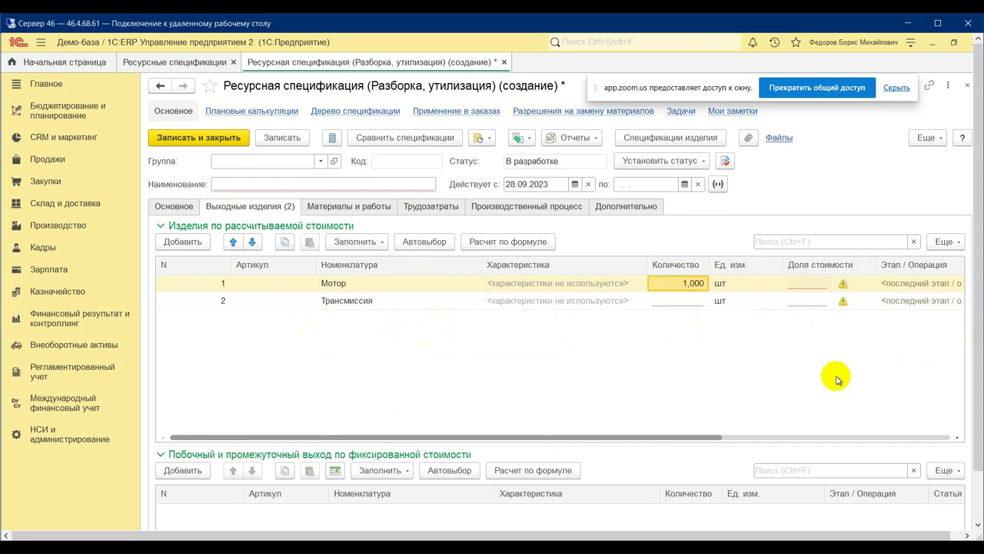
double_click(695, 307)
text(1)
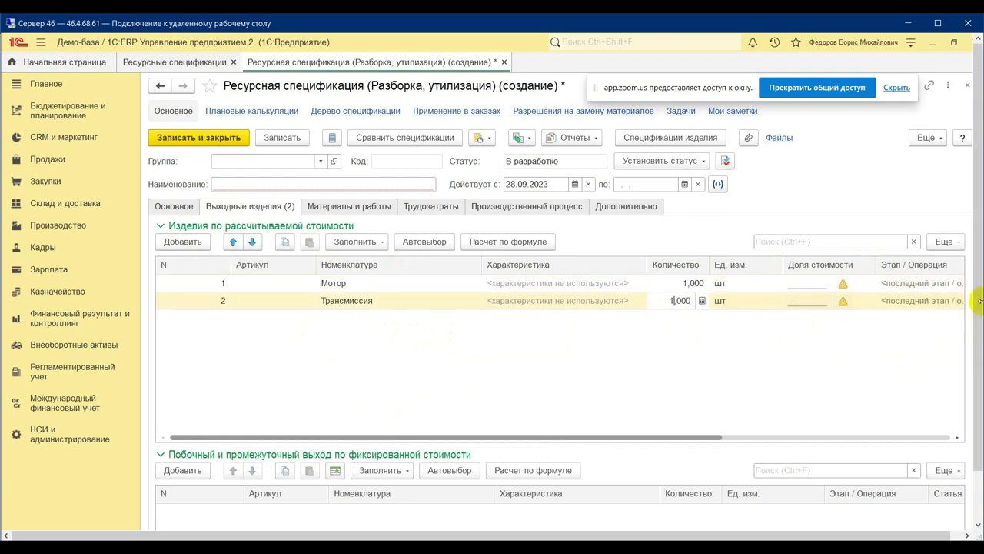
key(Return)
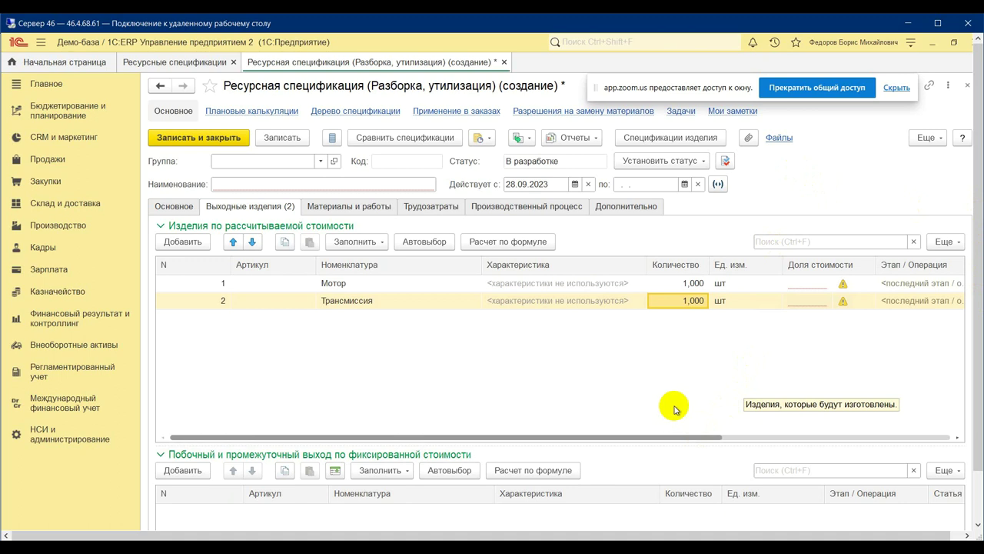
Review the disassembled item's main data and set the cost share of the Мотор output product to 60.
click(808, 284)
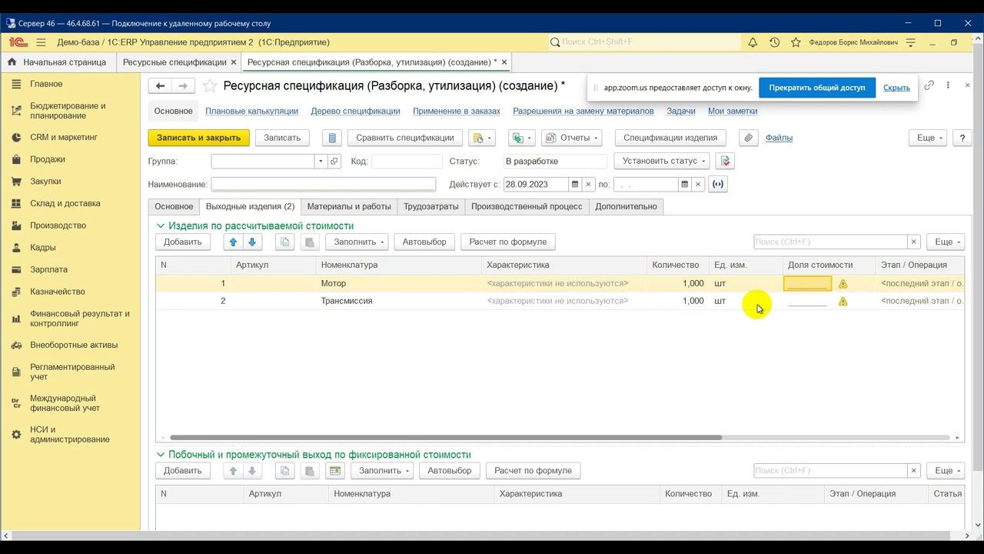
click(174, 206)
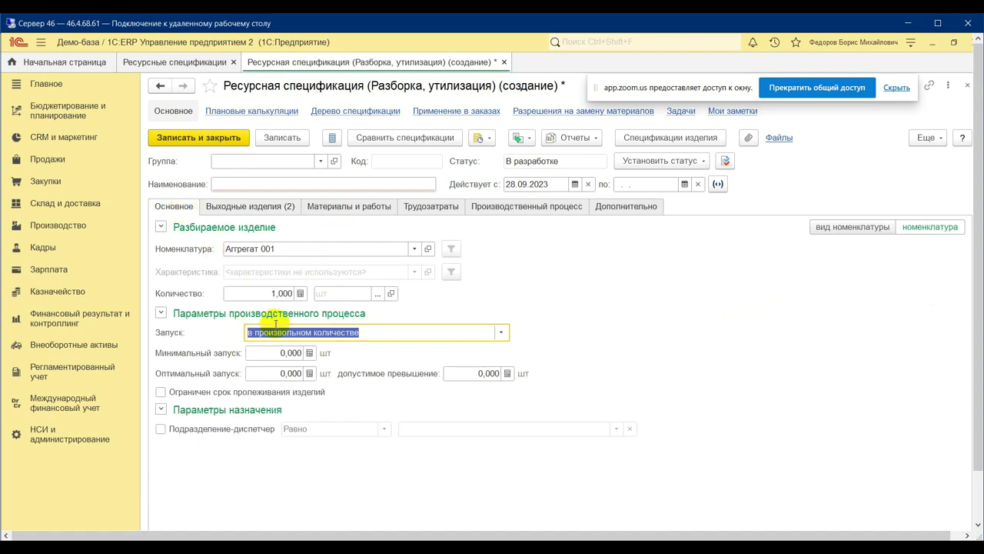
click(240, 204)
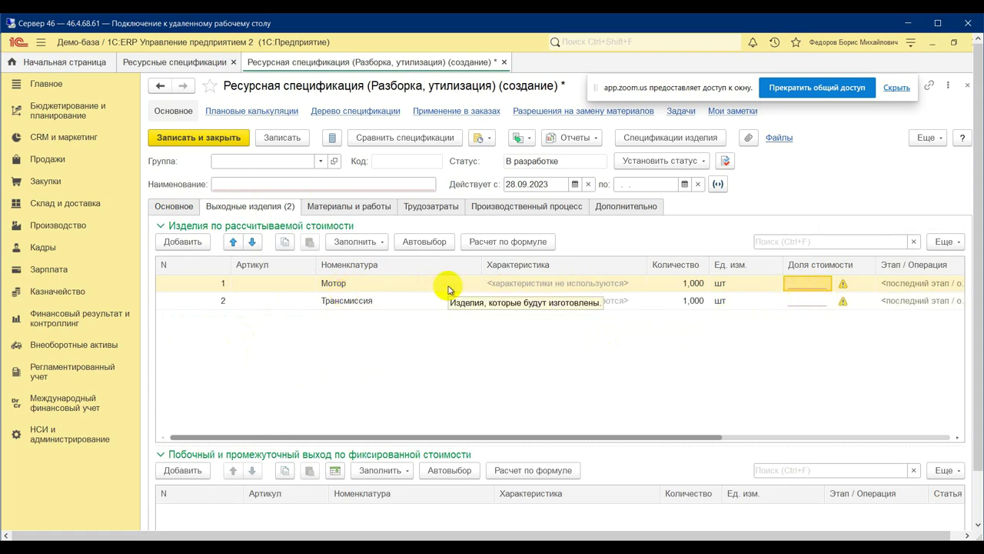
click(804, 283)
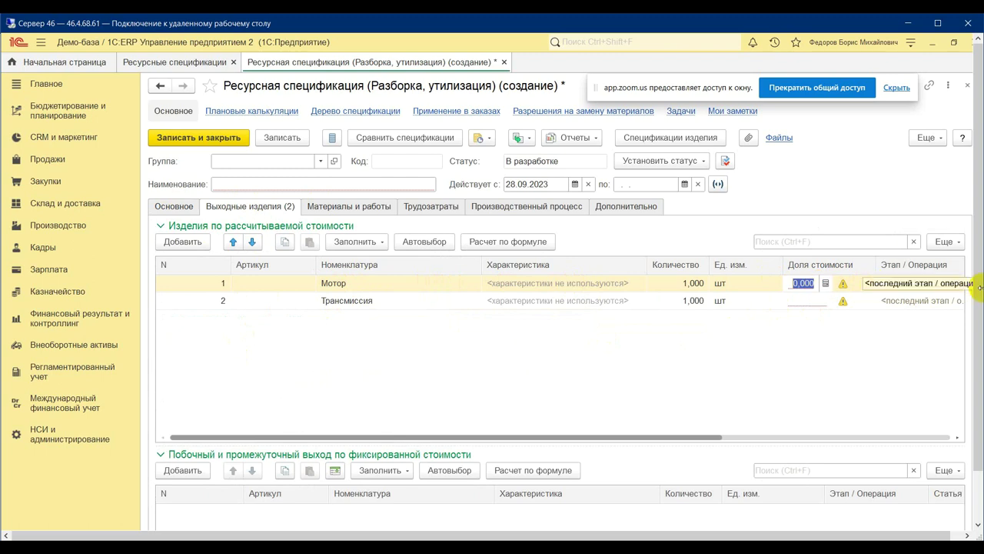
text(60)
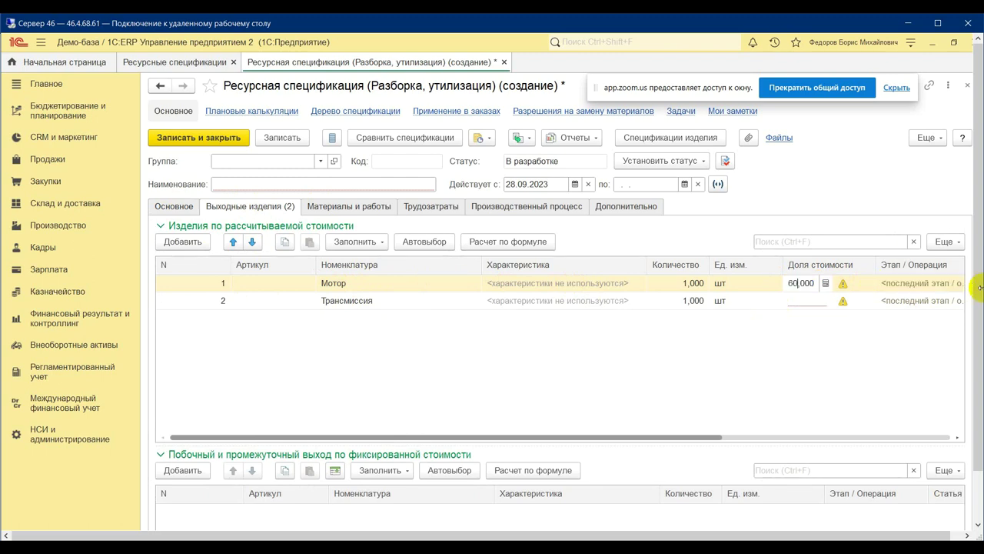
key(Return)
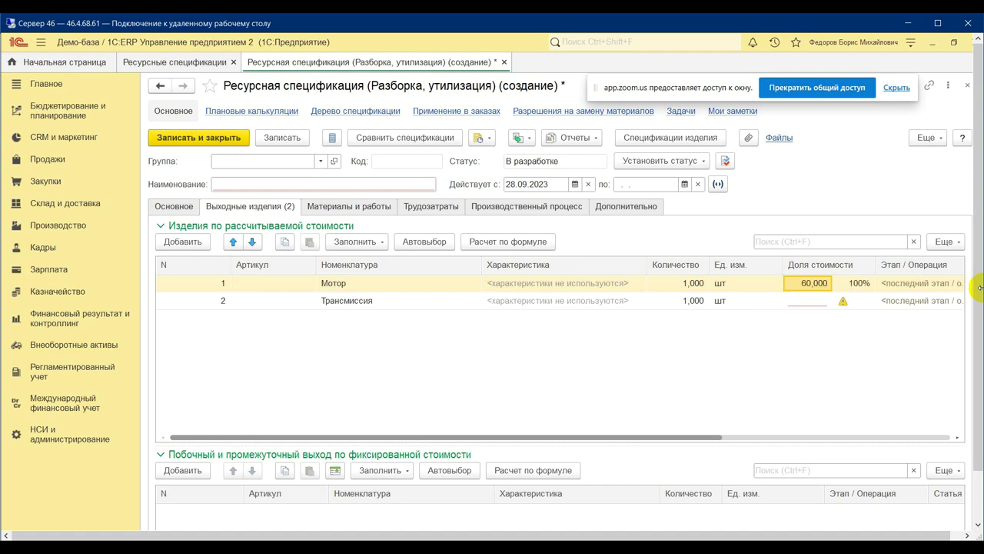
Recheck the disassembled item's main data and set the cost share of the Трансмиссия output product to 40.
click(174, 206)
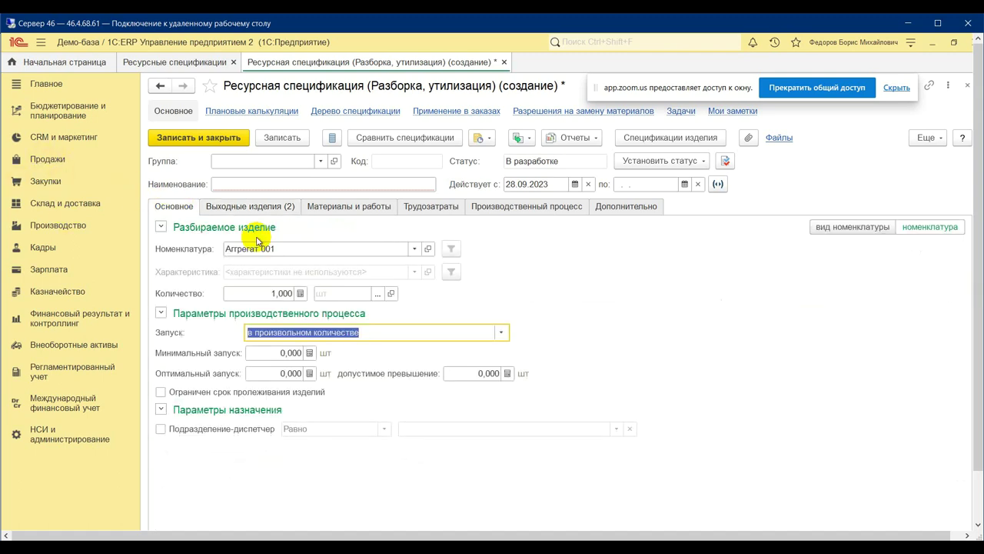
click(254, 207)
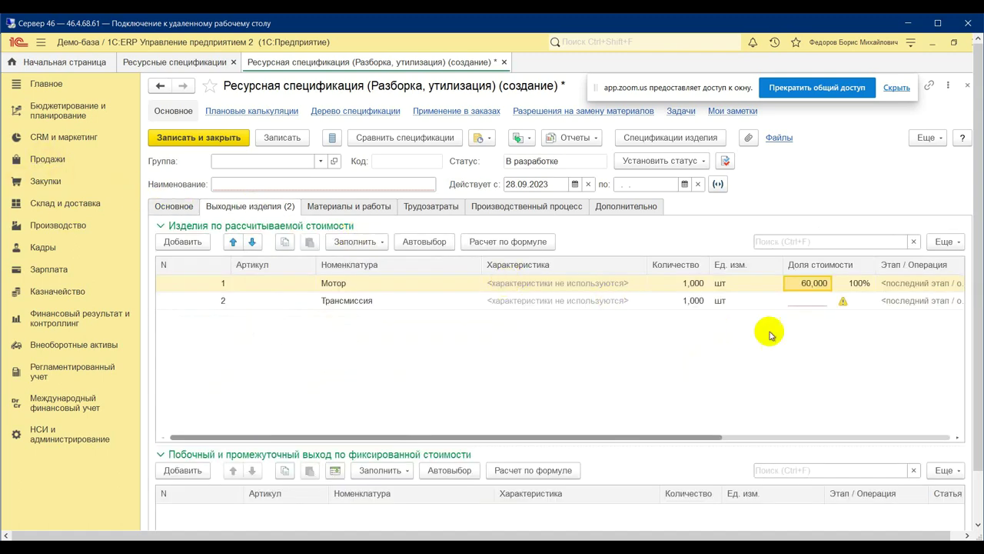
double_click(804, 301)
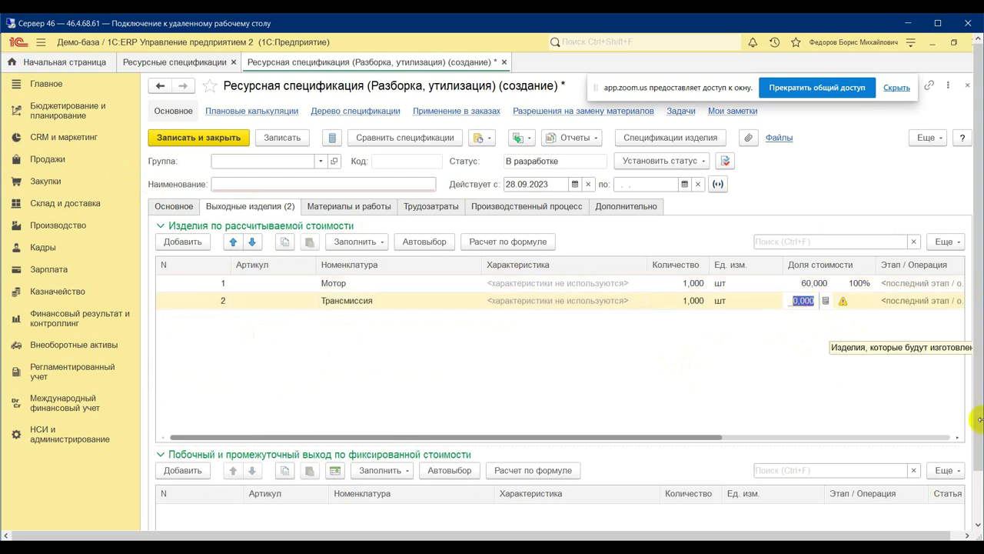
text(40)
key(Return)
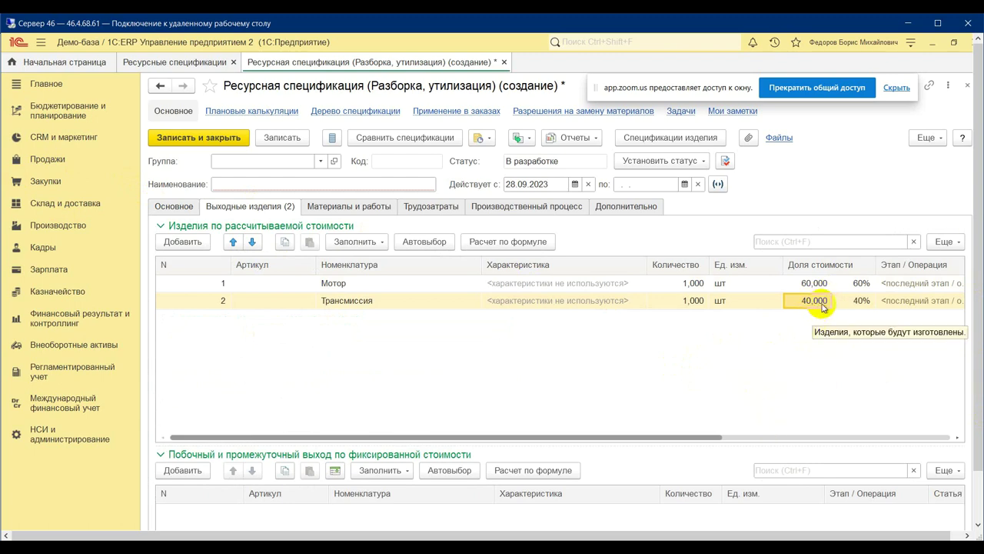
Open the Изготовление аггрегата specification and switch its product to the item list view to check the cost share of Аггрегат 001.
click(196, 63)
click(270, 216)
double_click(270, 216)
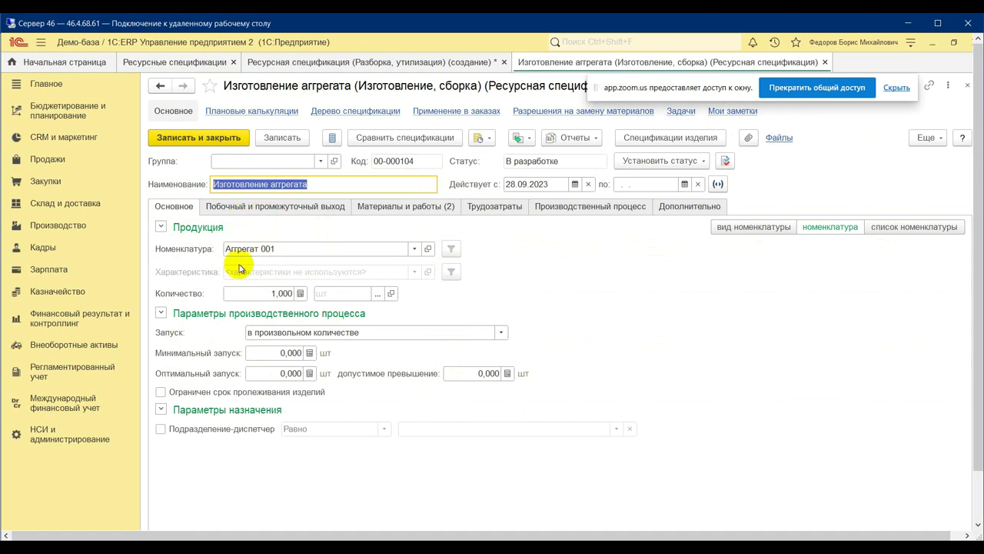
click(944, 227)
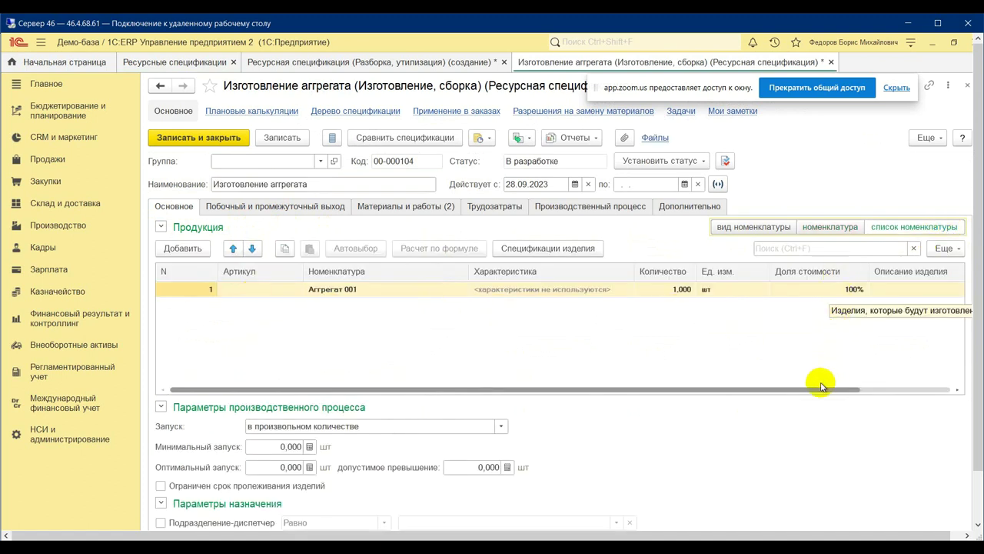
click(840, 289)
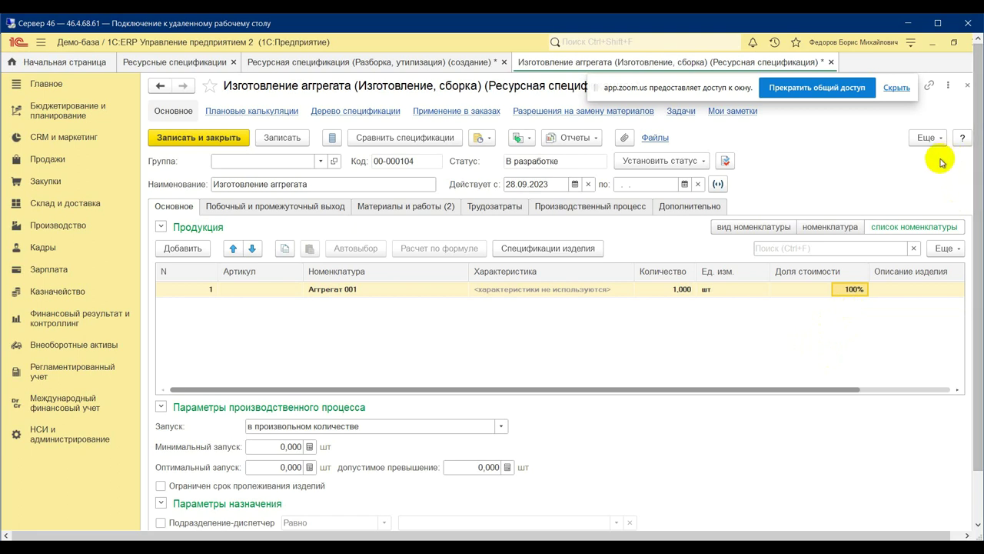
Compare the output sections of the assembly and disassembly specifications, including the remaining columns of both disassembly output tables.
click(384, 63)
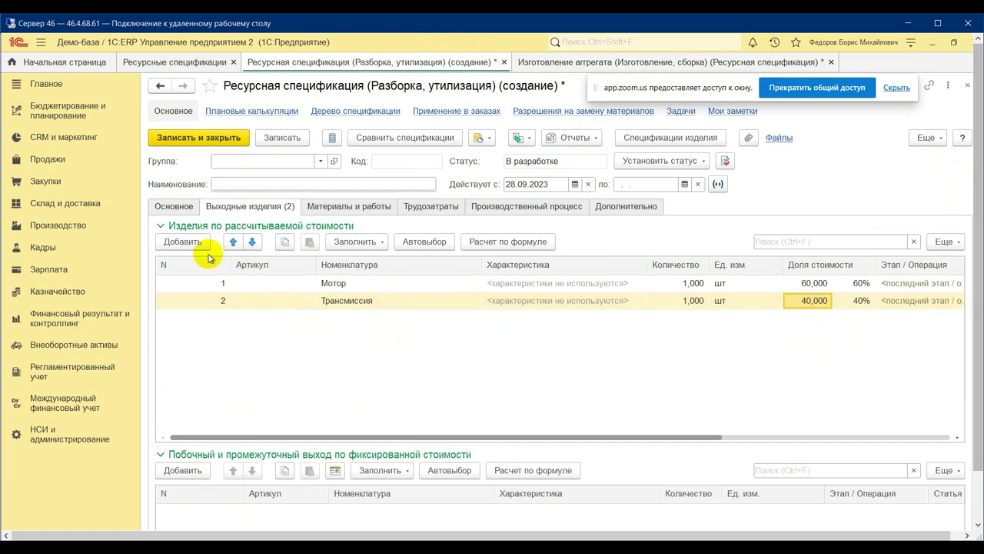
click(578, 64)
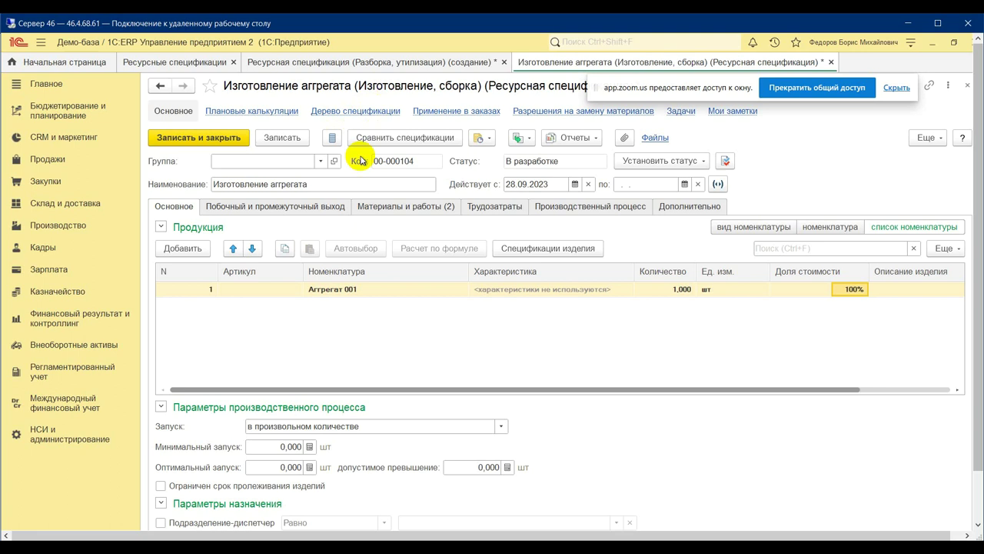
click(287, 209)
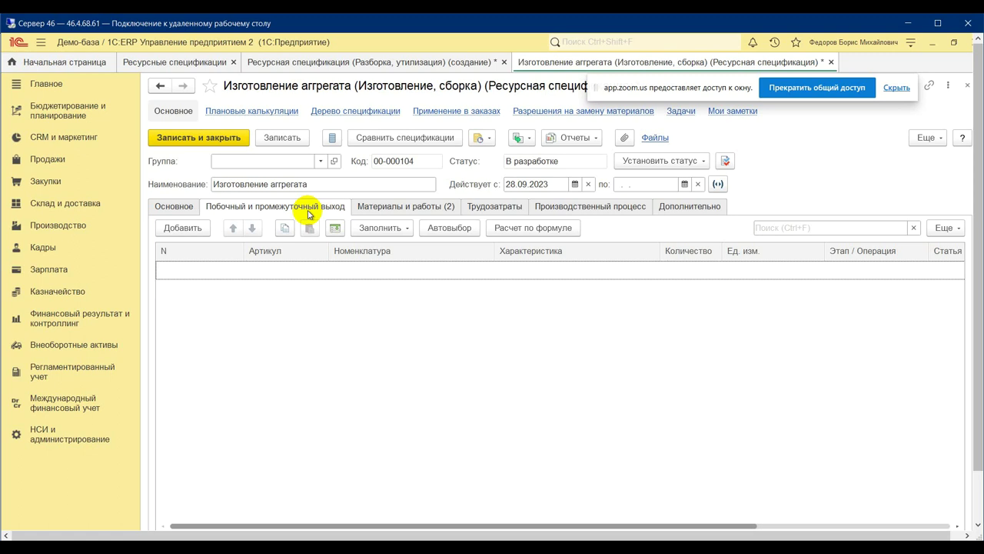
click(301, 61)
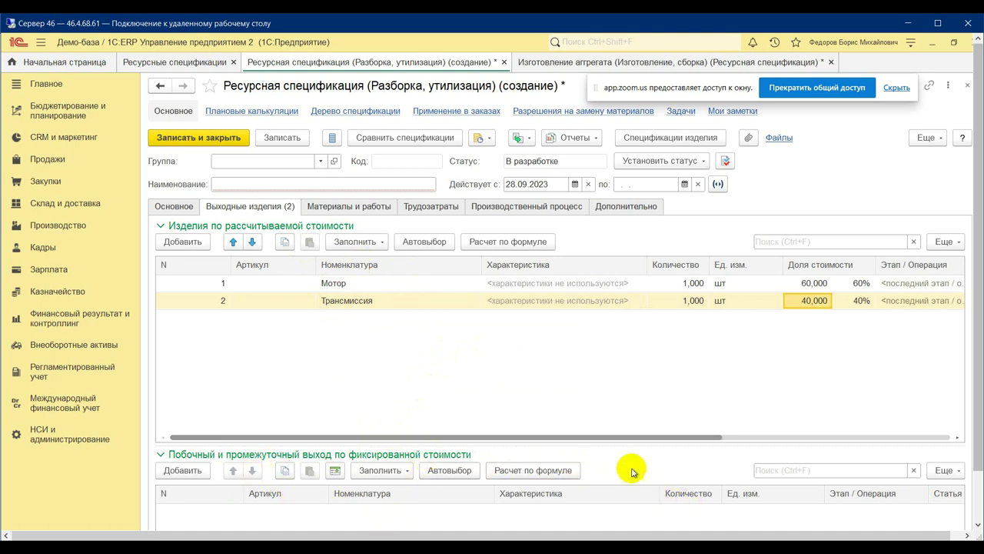
drag(625, 440, 912, 422)
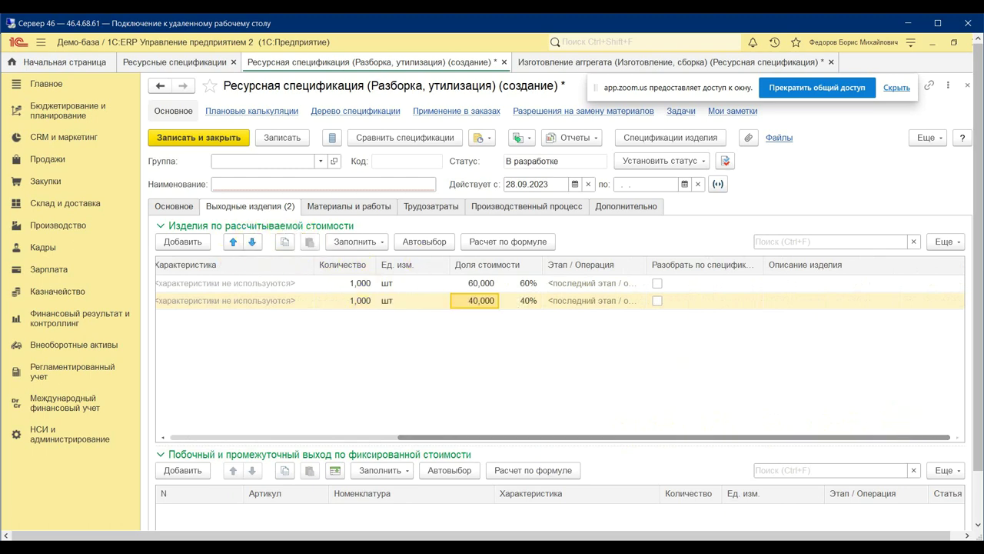
click(632, 511)
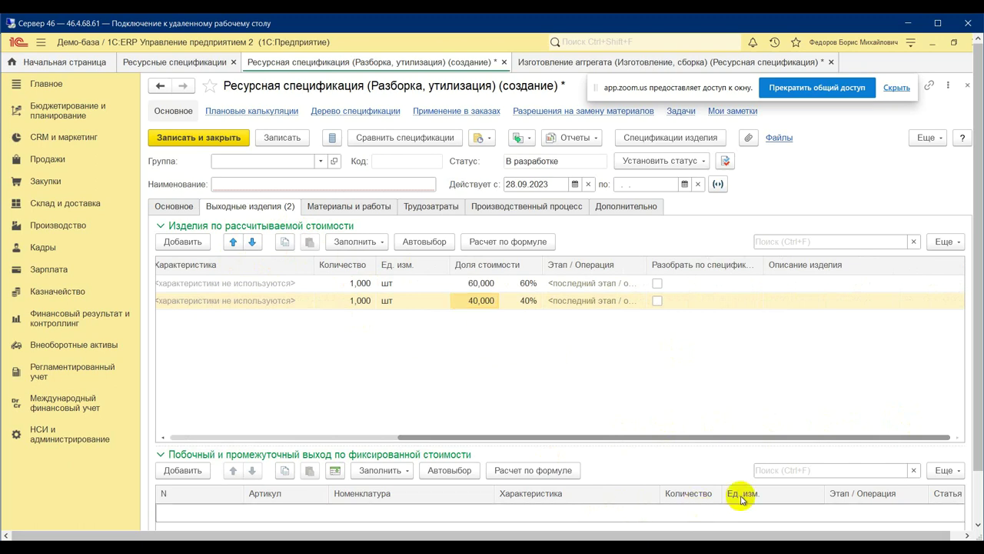
drag(750, 446, 746, 391)
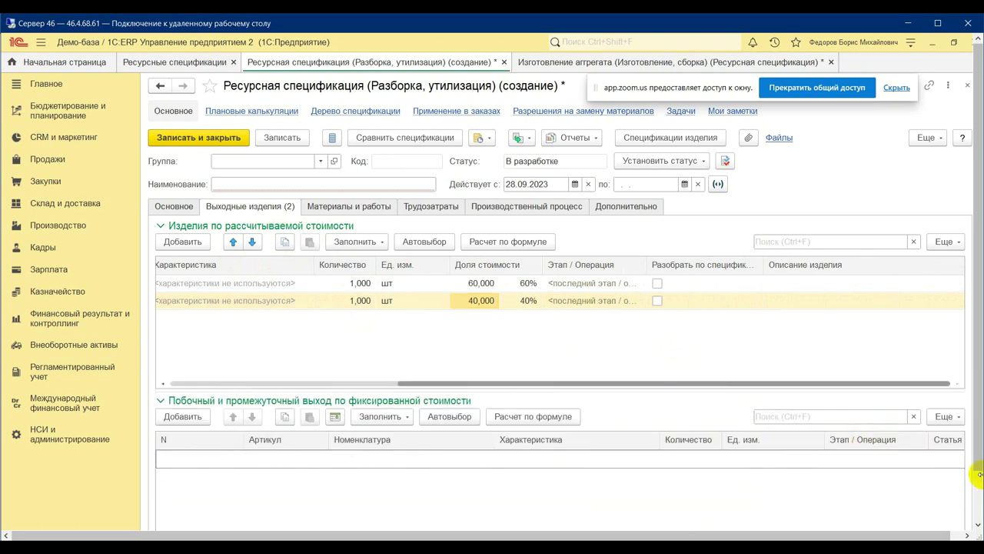
scroll(974, 454, down, 2)
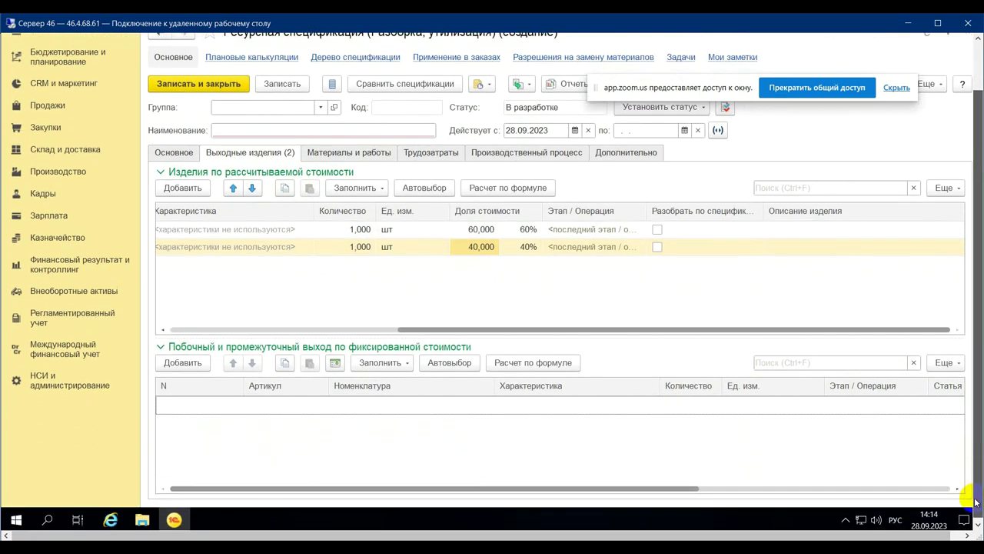
drag(685, 493, 932, 486)
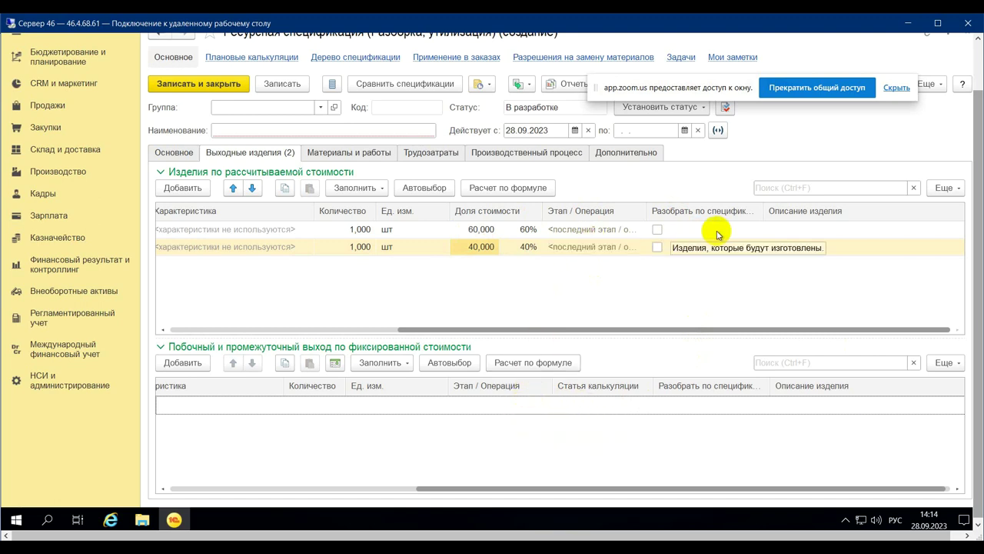
Try enabling disassembly by specification for the Мотор output product, check the available specifications, and disable the option again.
click(657, 230)
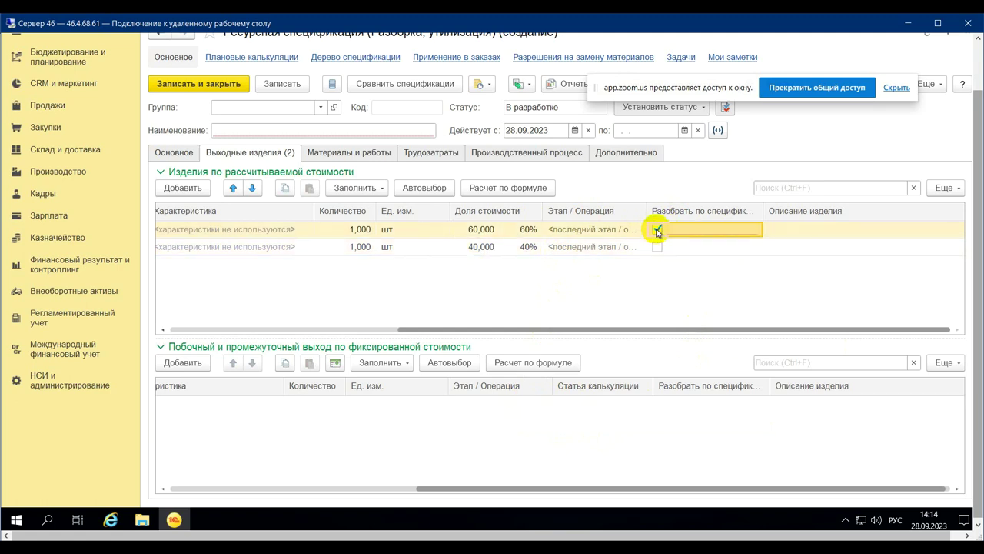
click(719, 231)
click(736, 269)
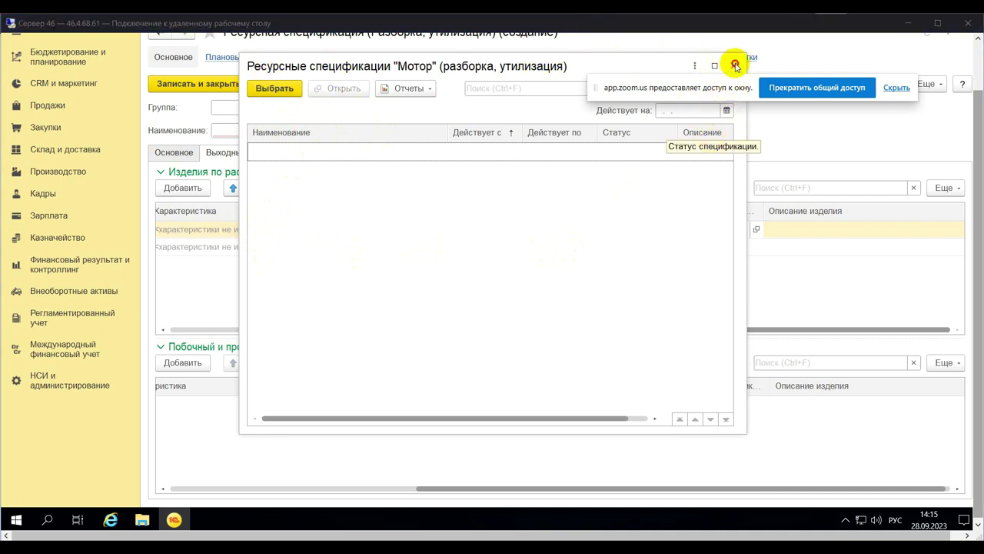
click(291, 67)
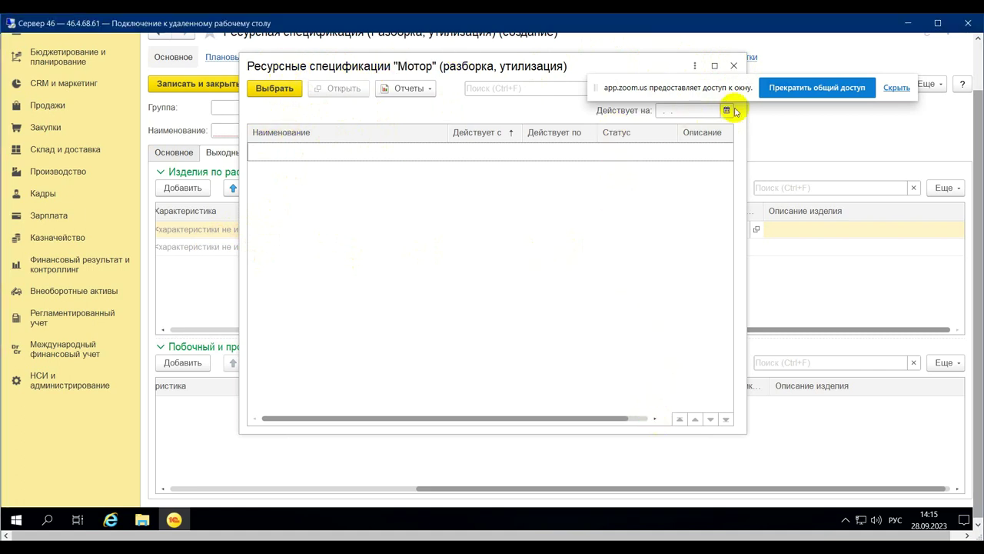
click(733, 66)
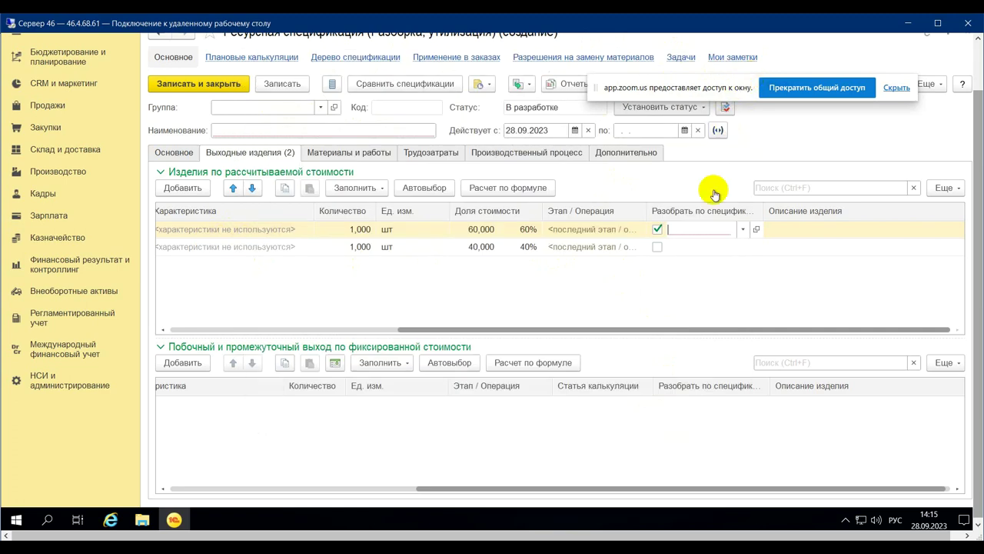
click(707, 253)
click(656, 231)
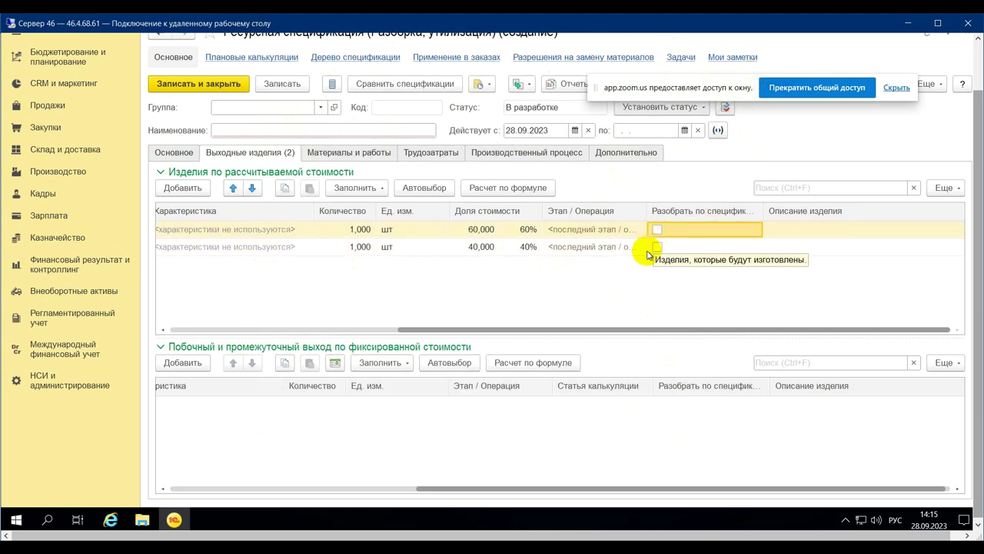
Add an empty row to the disassembly specification's materials and works, and recheck the disassembled item and output products.
drag(468, 333, 193, 314)
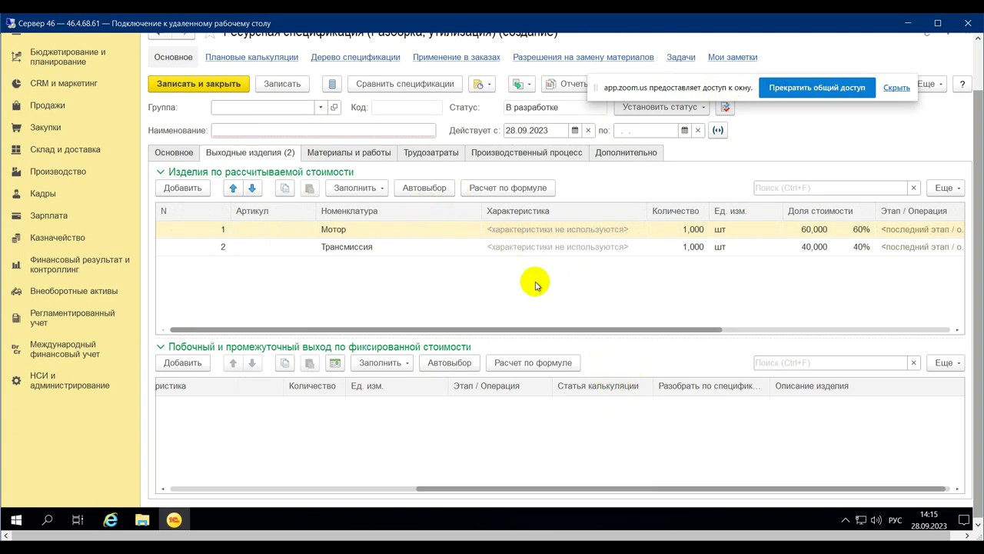
click(372, 159)
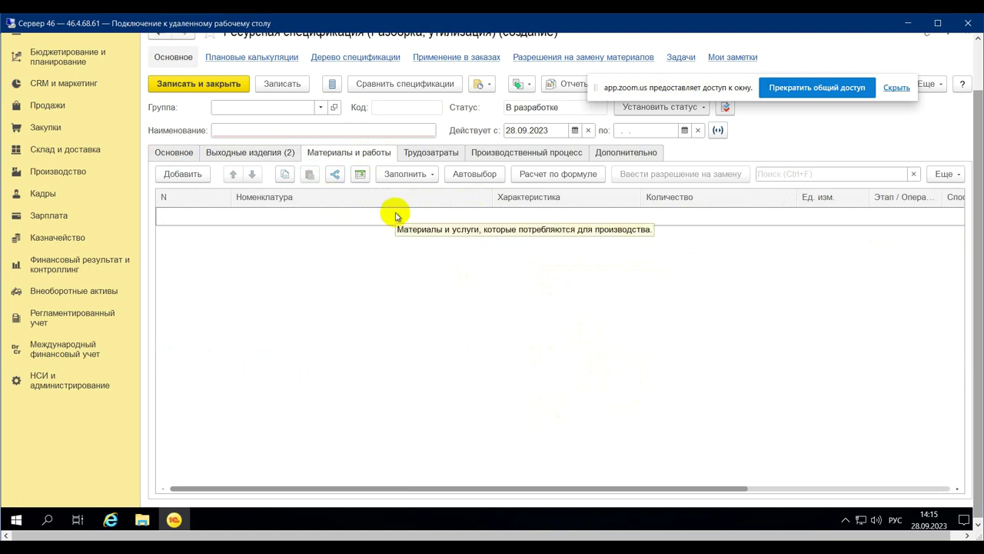
click(179, 176)
click(175, 153)
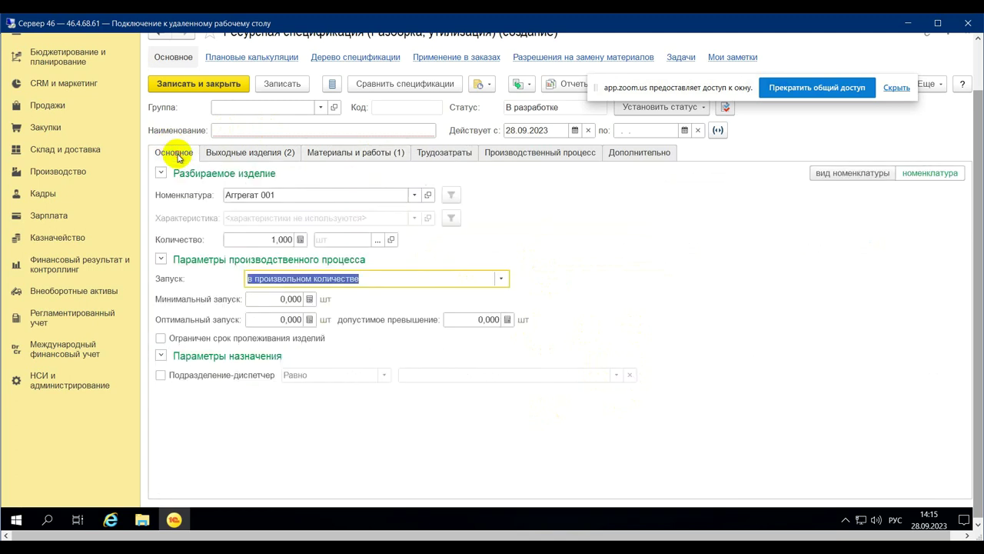
click(259, 153)
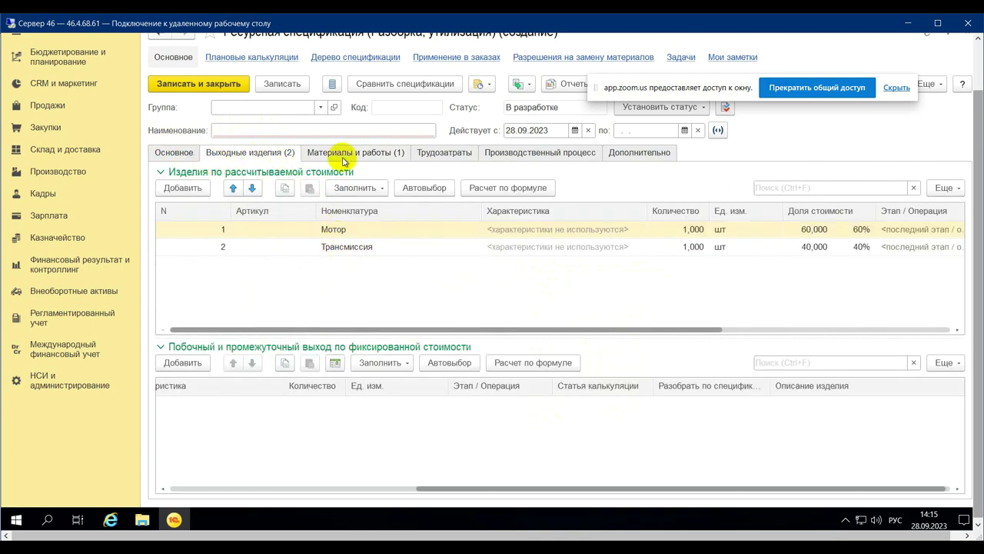
click(347, 153)
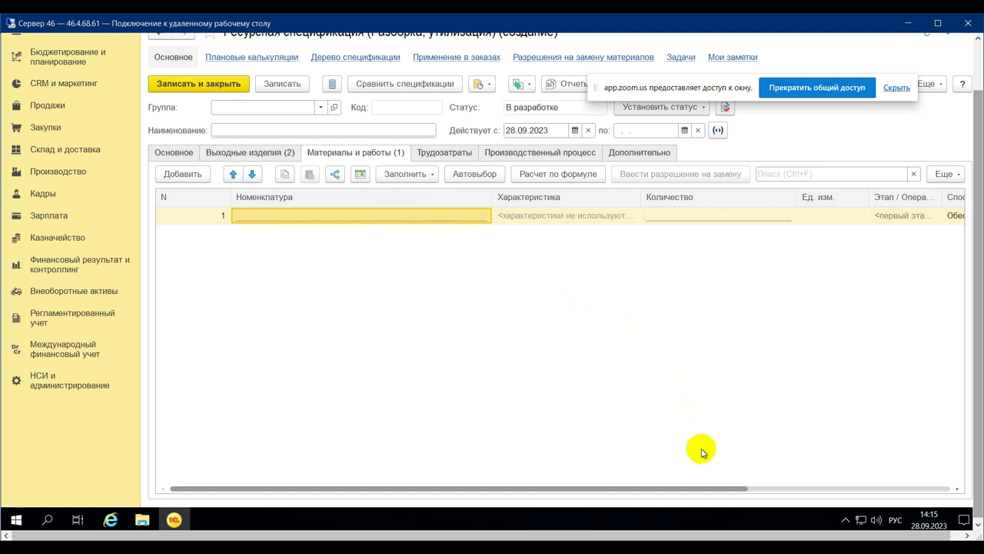
Try the Произвести по спецификации supply method for the material row, then discard the choice.
drag(707, 491, 913, 477)
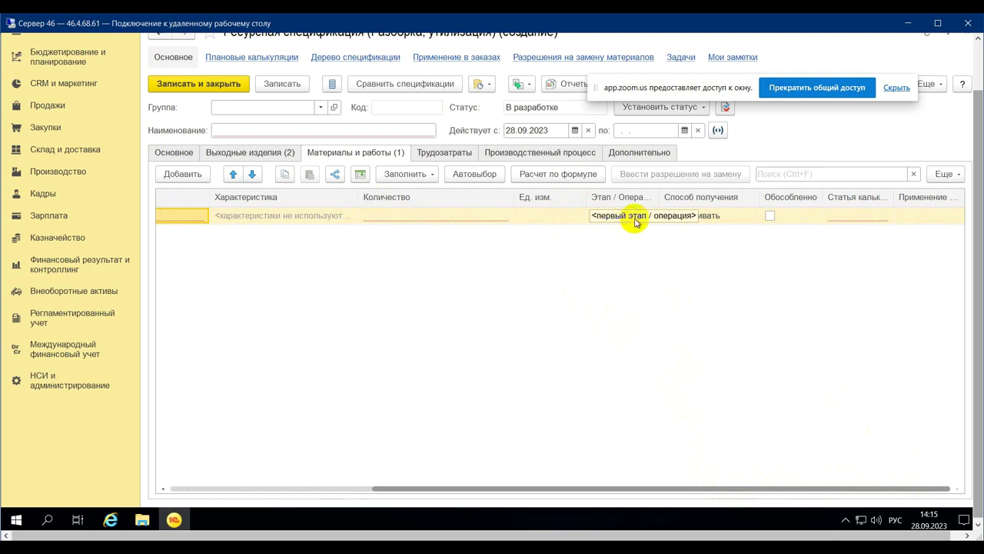
click(692, 218)
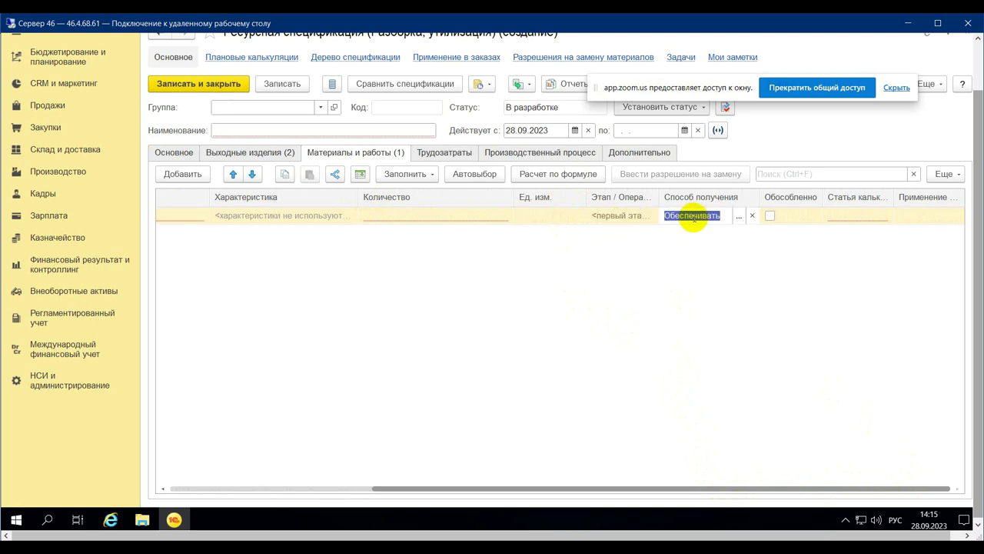
click(737, 220)
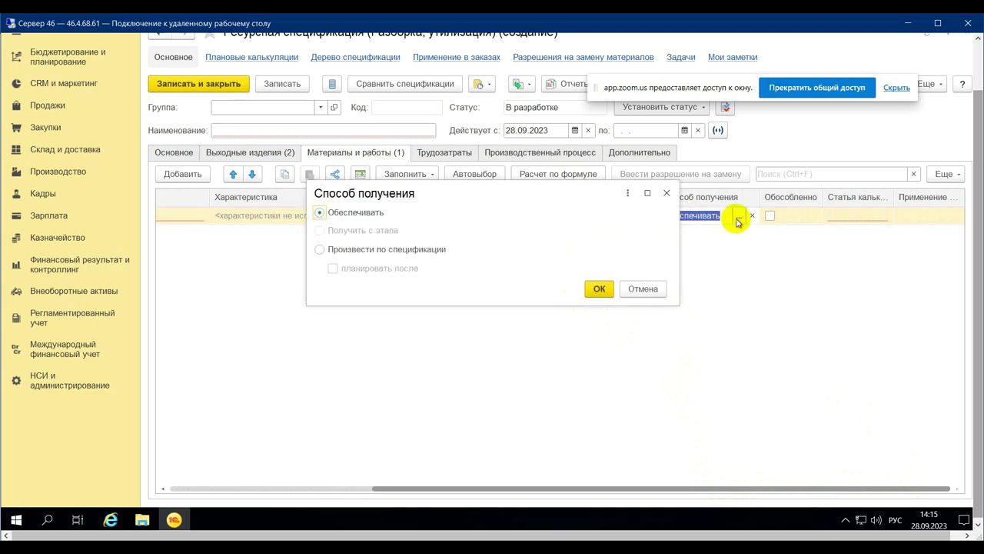
click(356, 250)
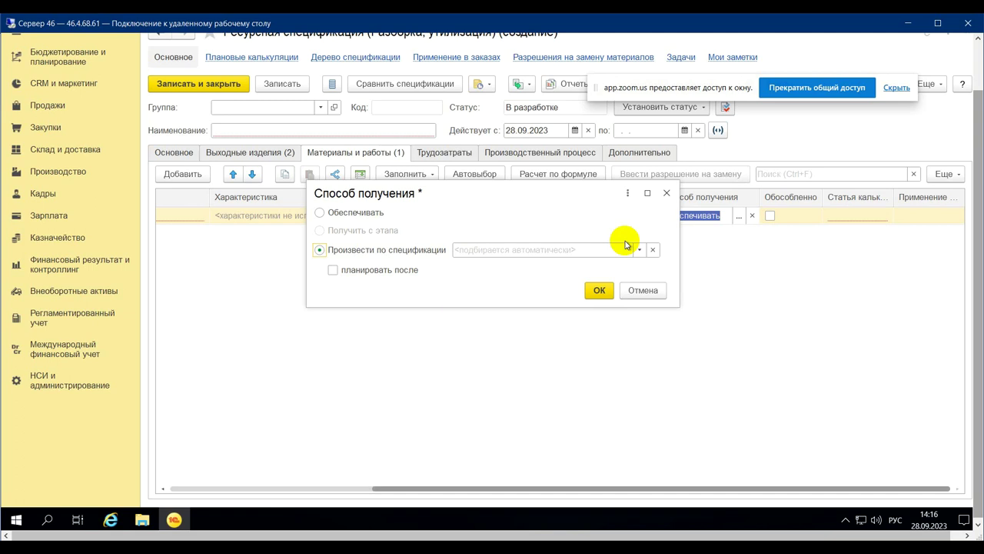
click(669, 192)
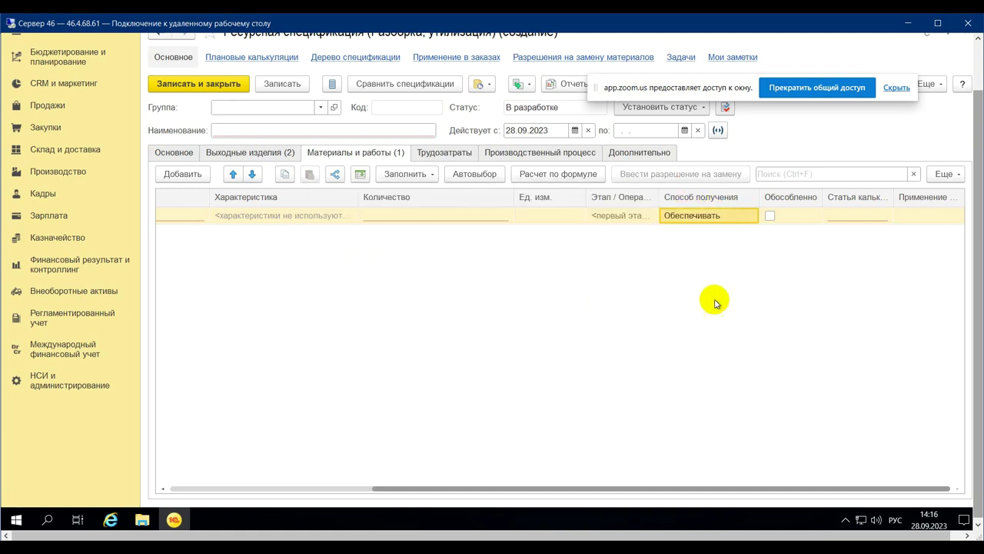
Set the costing item of the material row to the Материалы entry.
click(850, 215)
click(854, 235)
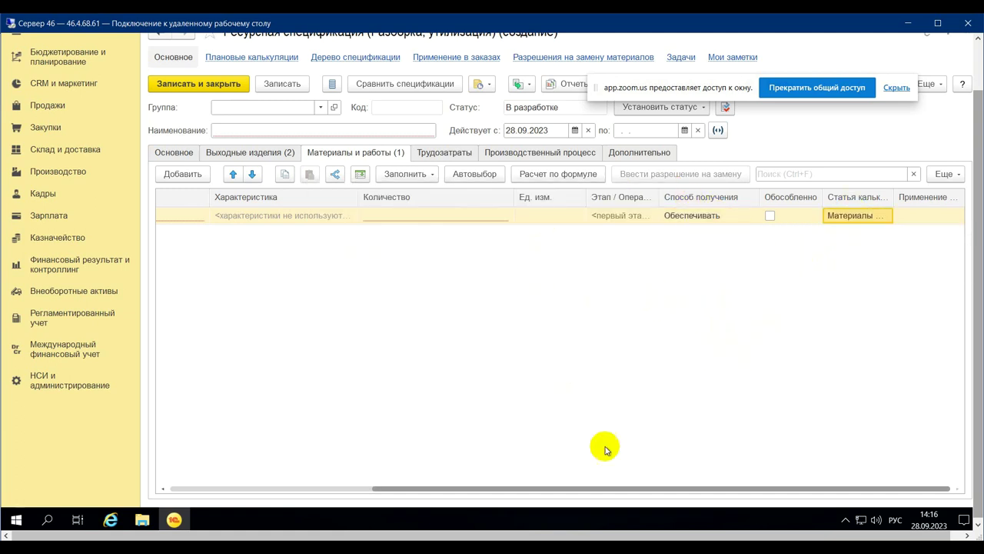
Create a new item of the Химикаты kind for the empty material row and name it Масло смазочное.
drag(589, 487, 366, 464)
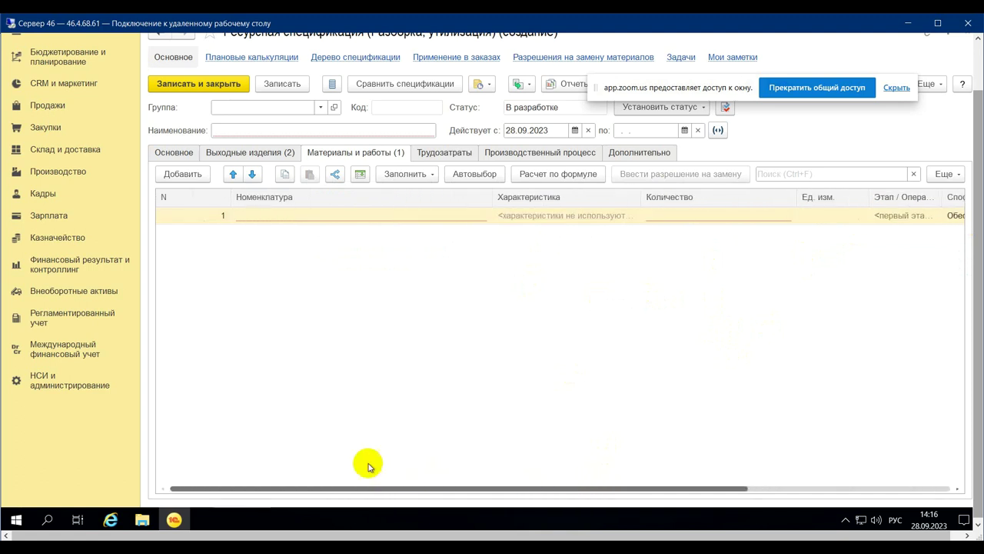
click(421, 214)
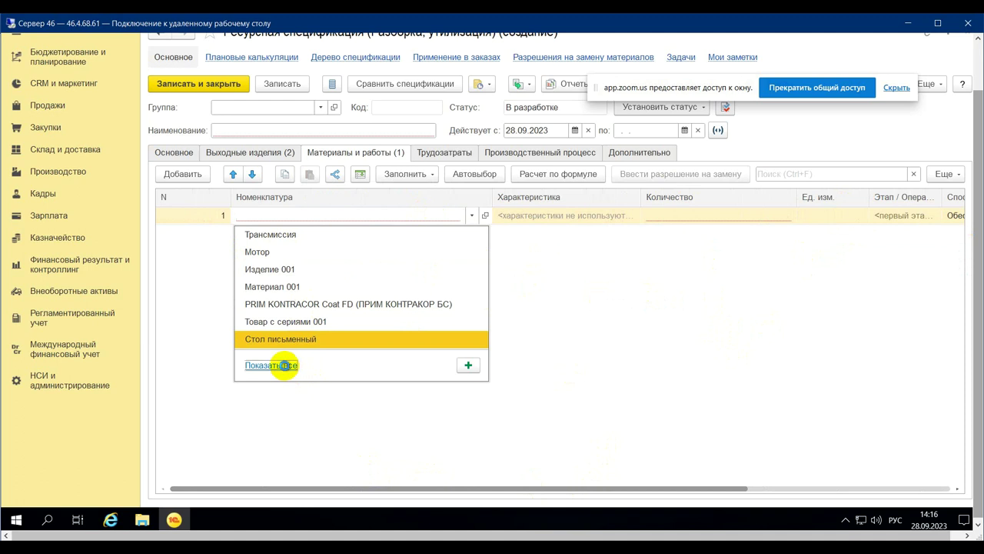
click(271, 366)
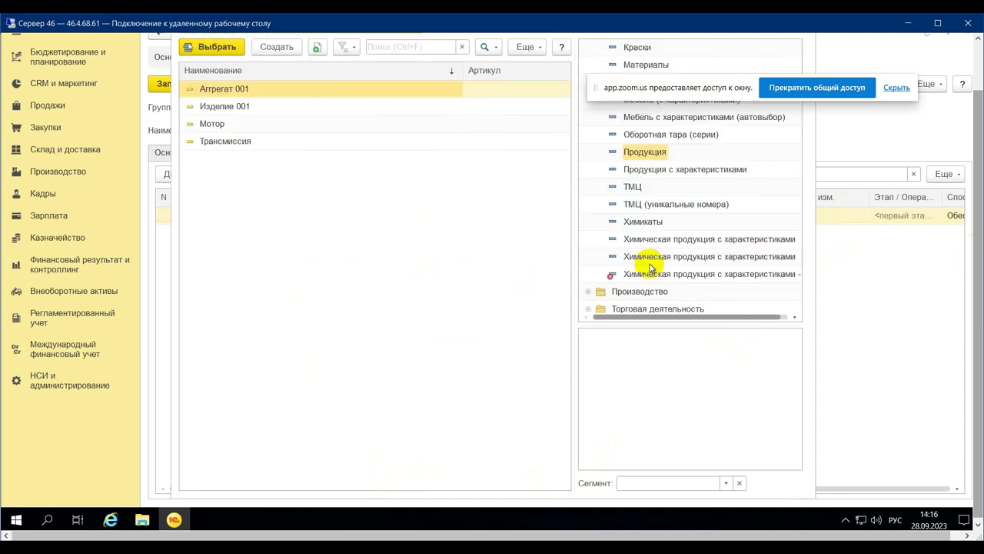
click(654, 225)
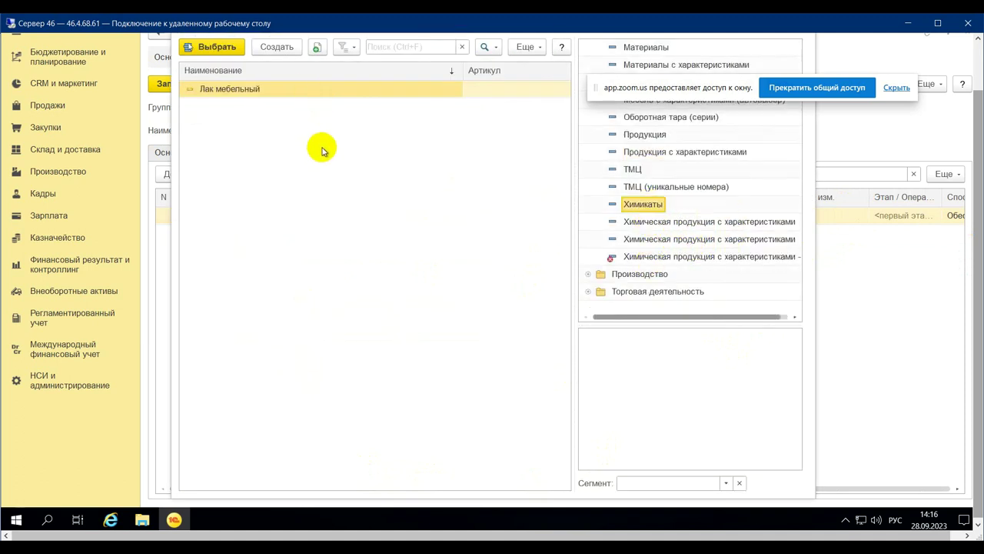
drag(977, 63, 978, 23)
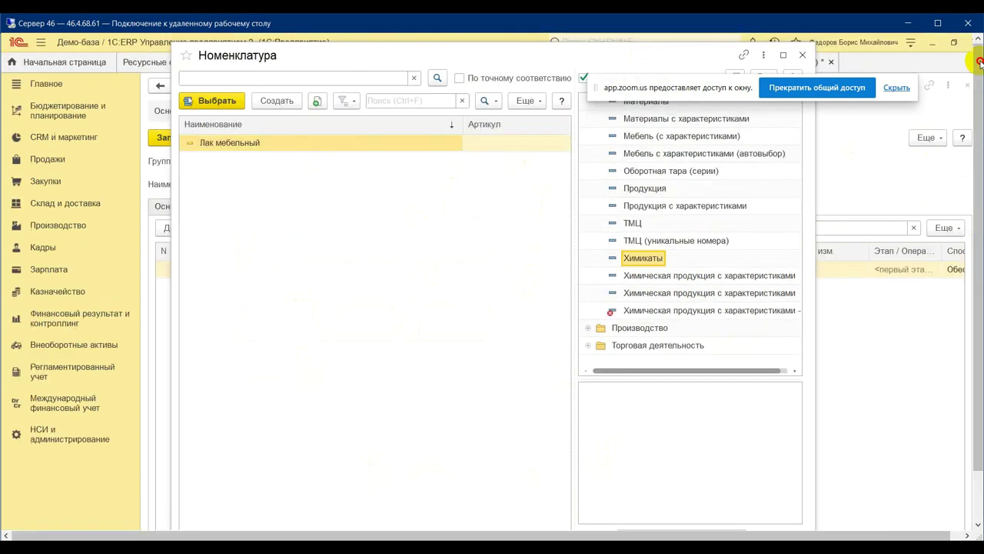
key(Insert)
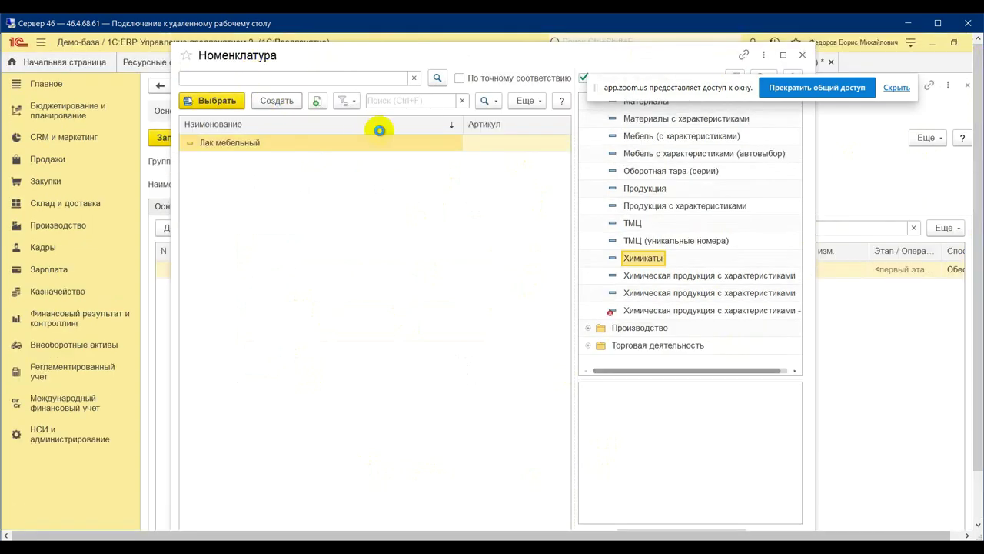
click(348, 190)
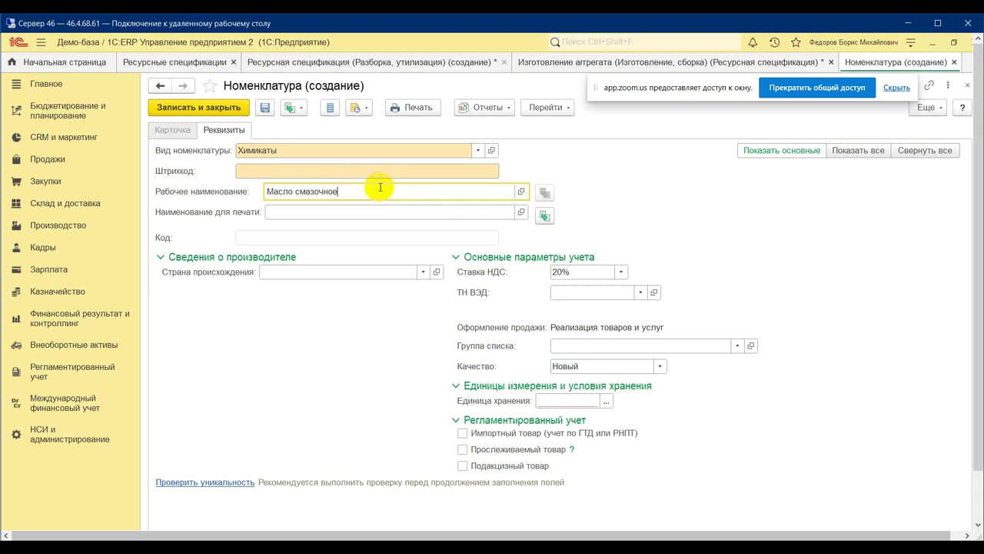
Set the item's storage unit to л (дм3), then save and close its card.
click(584, 400)
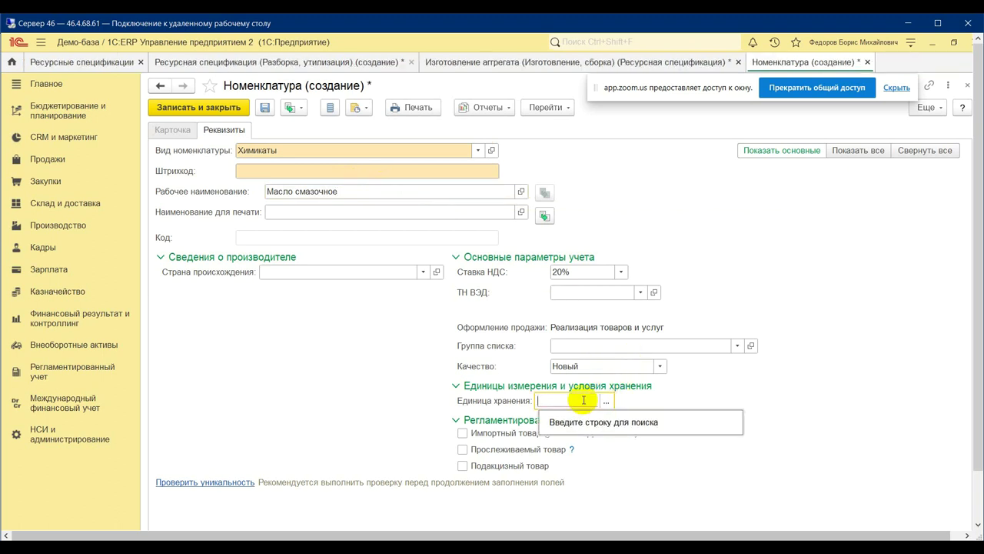
text(шт)
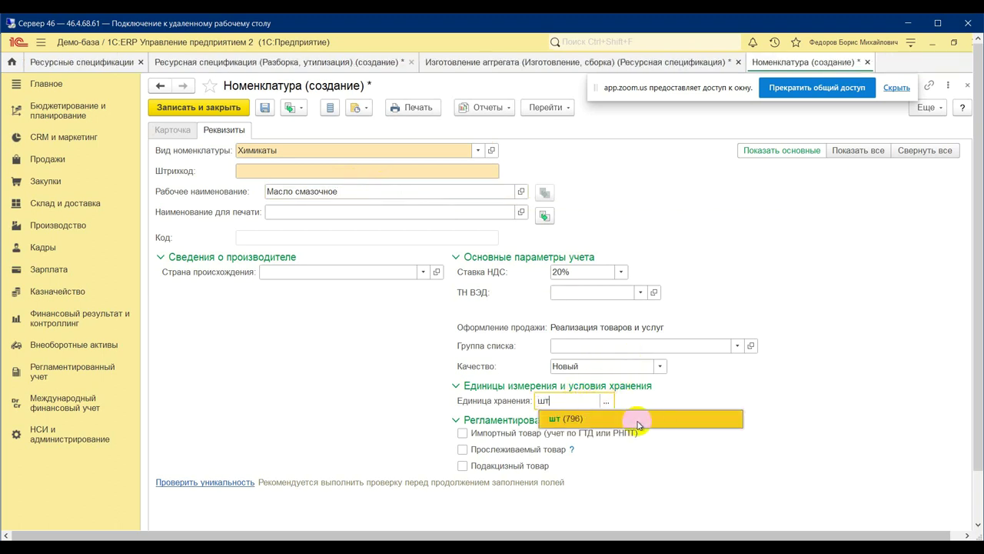
click(638, 420)
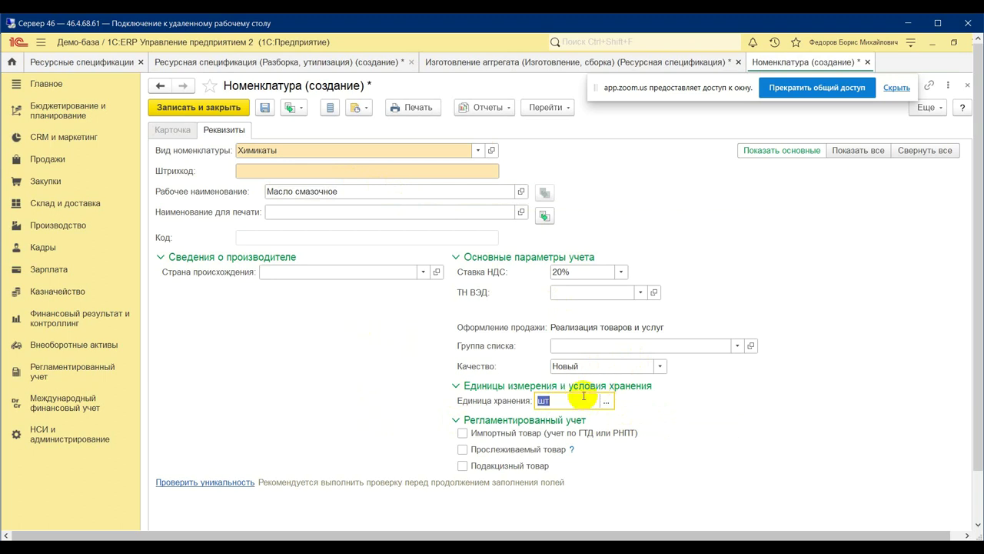
text(л)
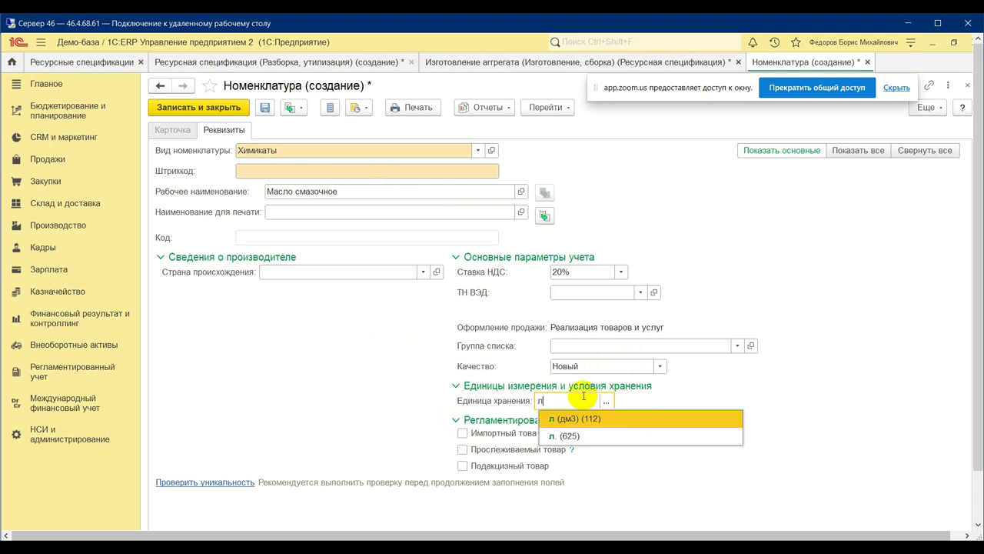
click(577, 421)
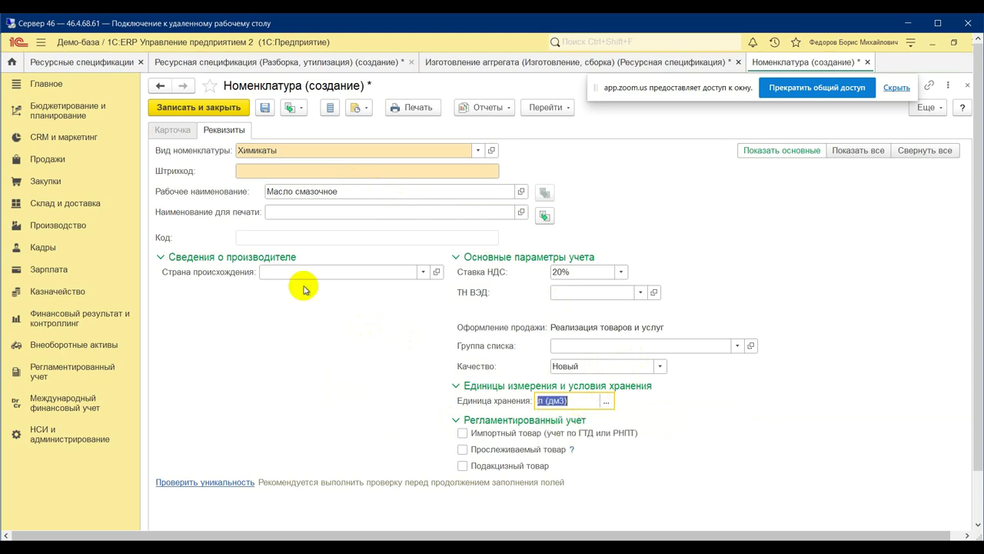
click(182, 108)
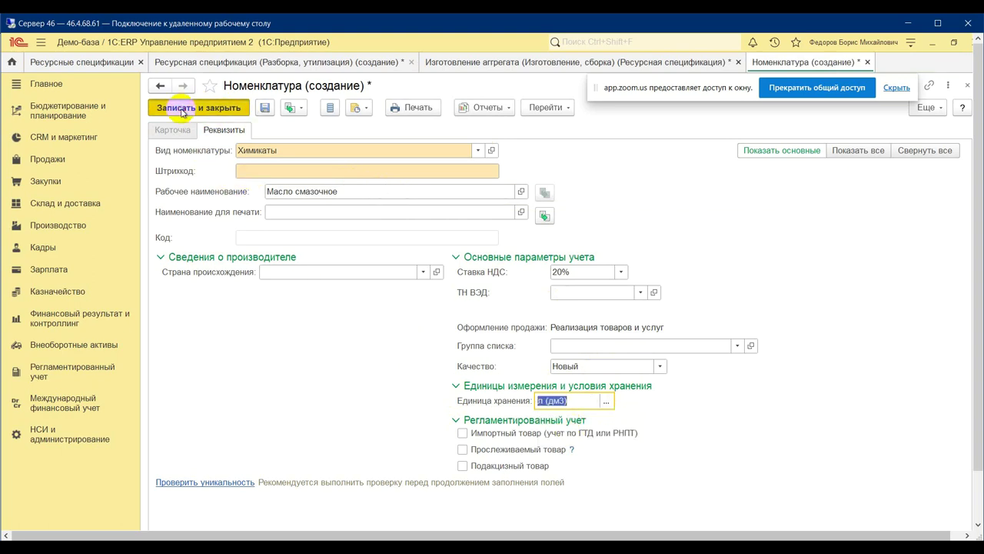
Select Масло смазочное as the material in the disassembly specification and set its quantity to 1.
double_click(221, 159)
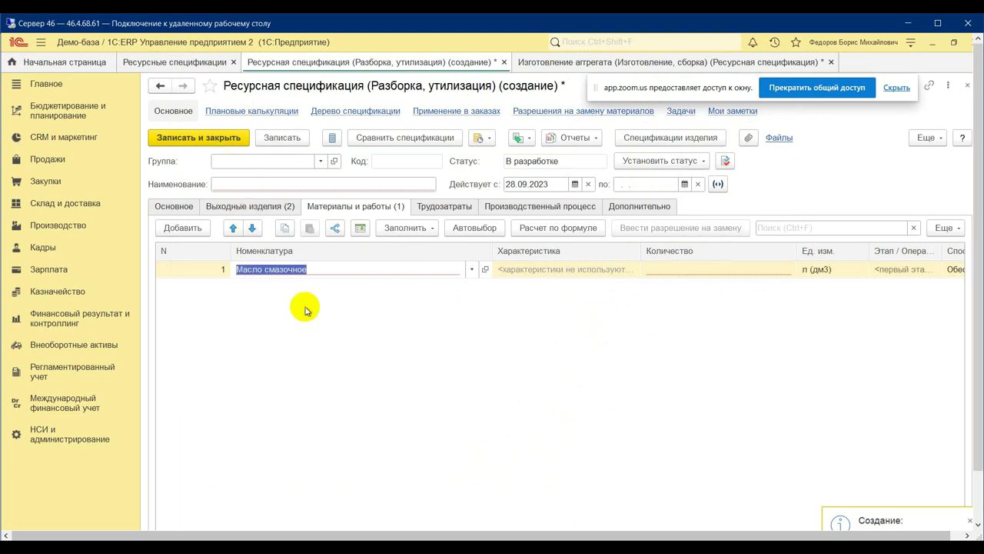
click(700, 271)
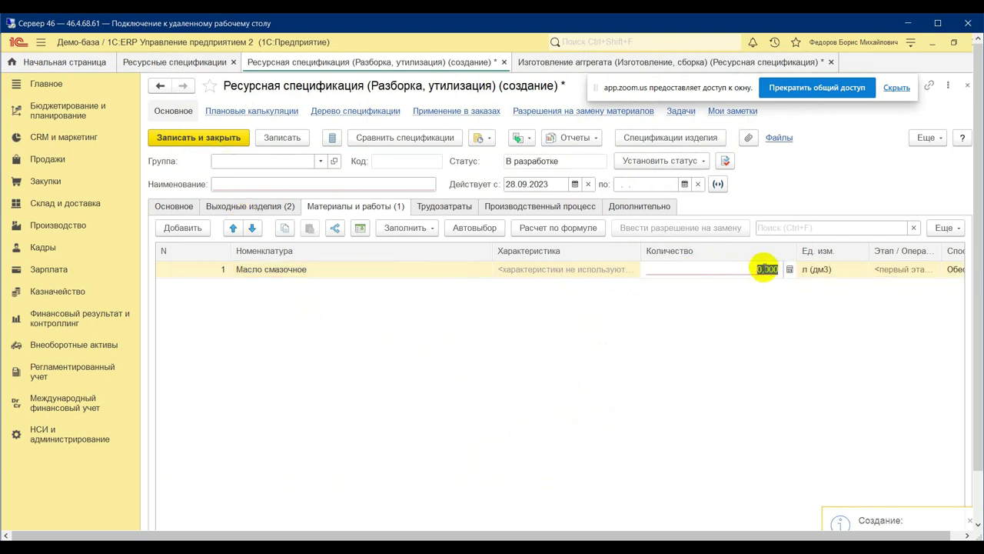
text(1)
key(Return)
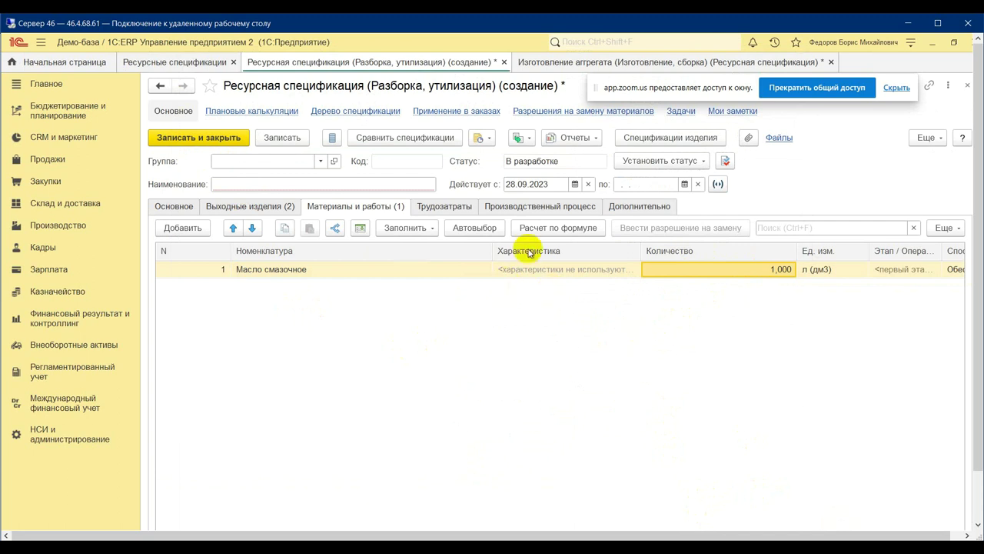
Try to add a stage to the production process of the unsaved disassembly specification.
click(517, 208)
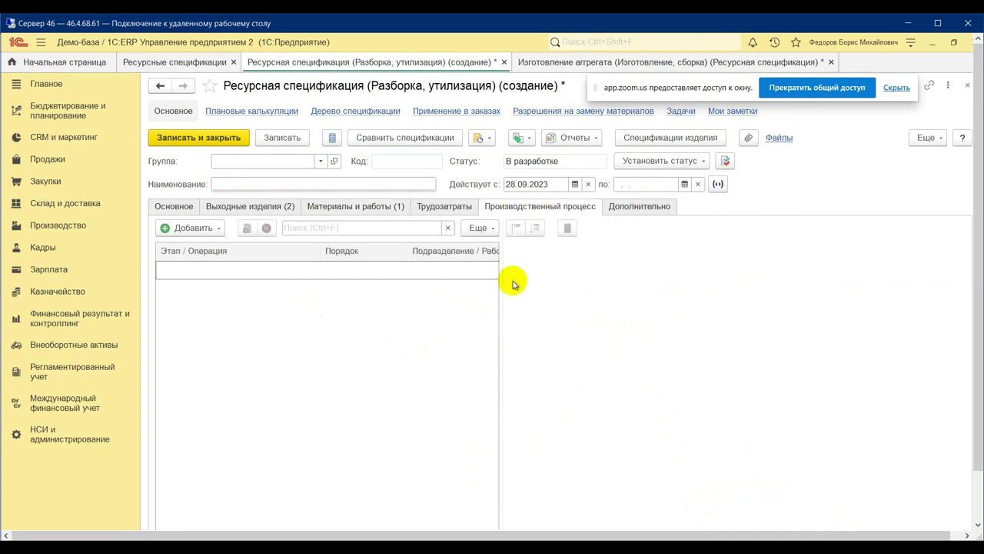
click(196, 228)
click(222, 247)
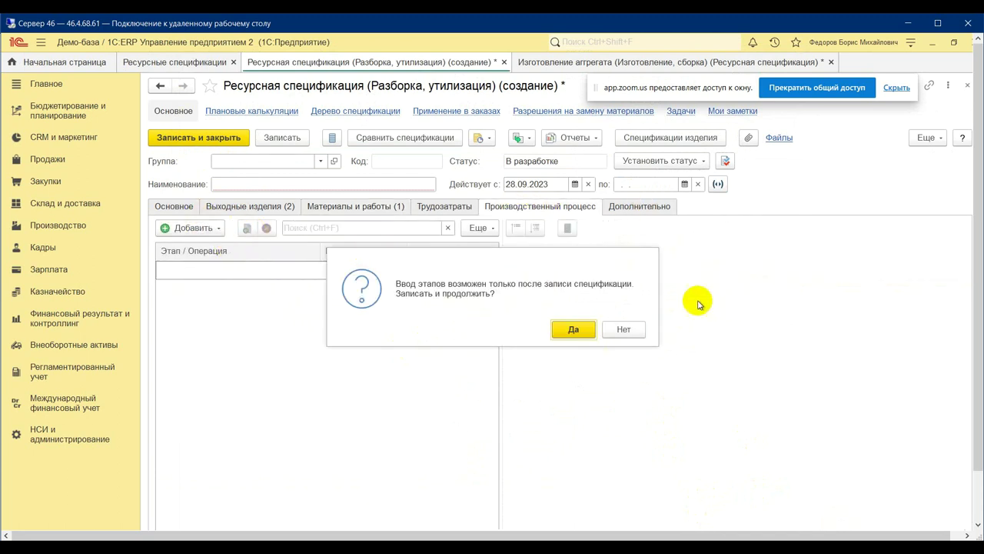
click(573, 329)
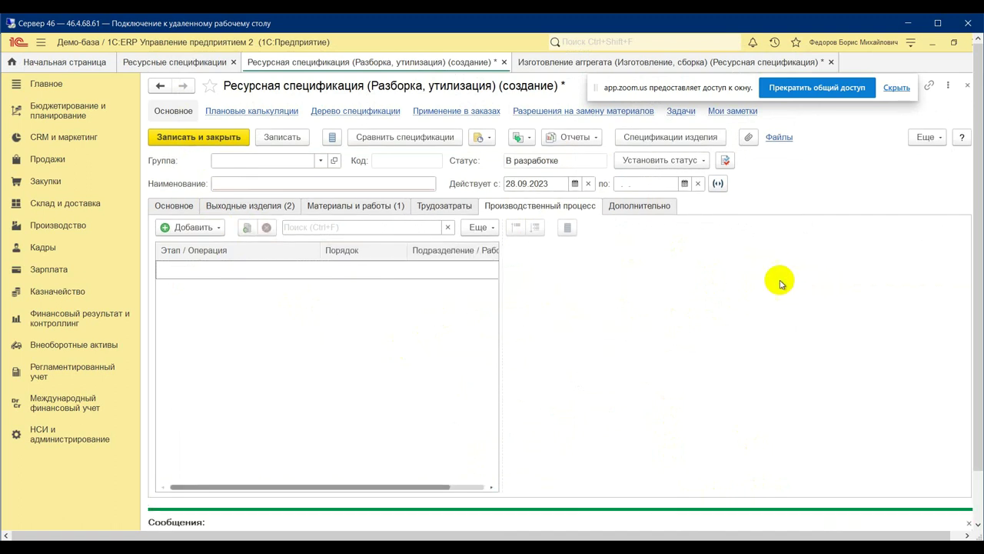
Name the disassembly specification Пример разборки and save it.
click(289, 144)
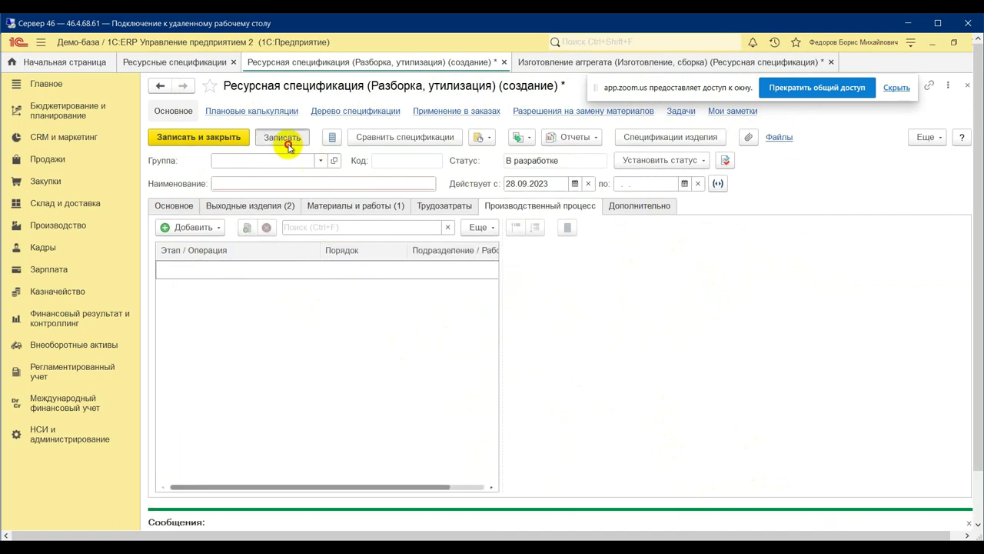
click(289, 185)
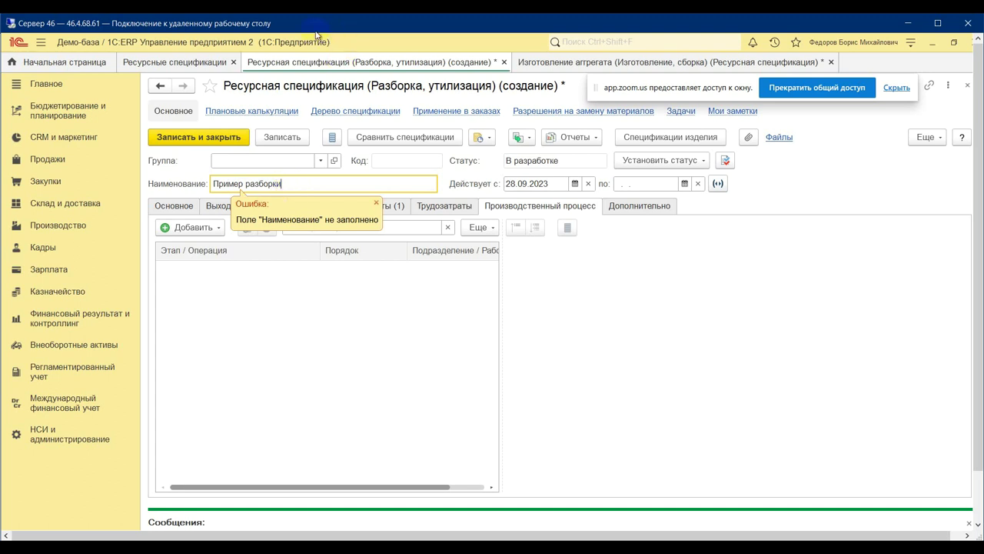
click(282, 145)
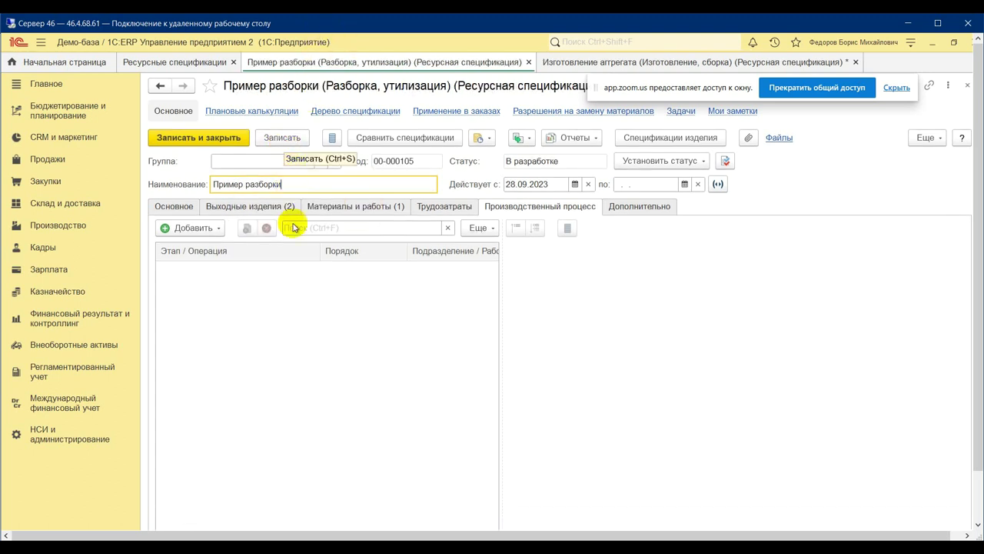
Add a stage to the production process and assign it the department _Цех 99.
click(213, 227)
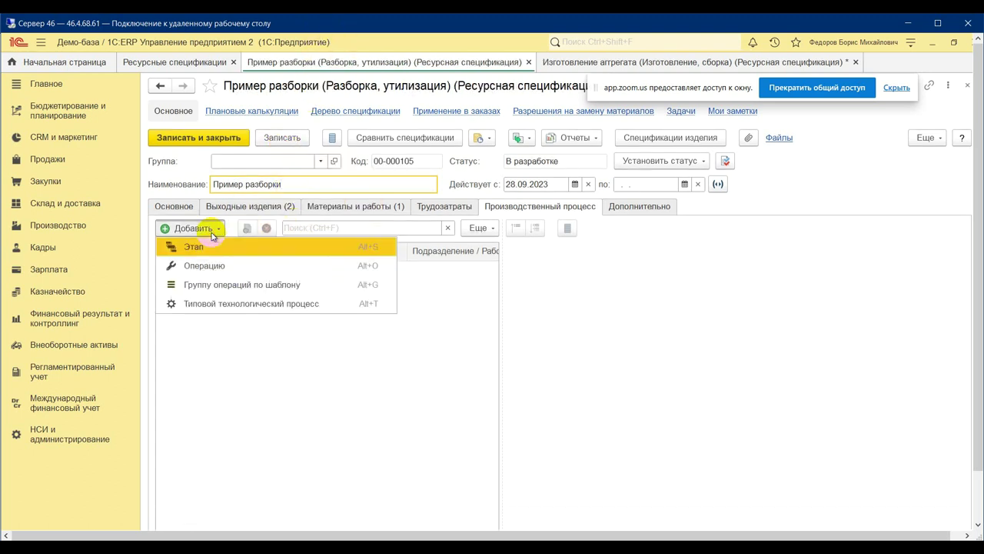
click(226, 248)
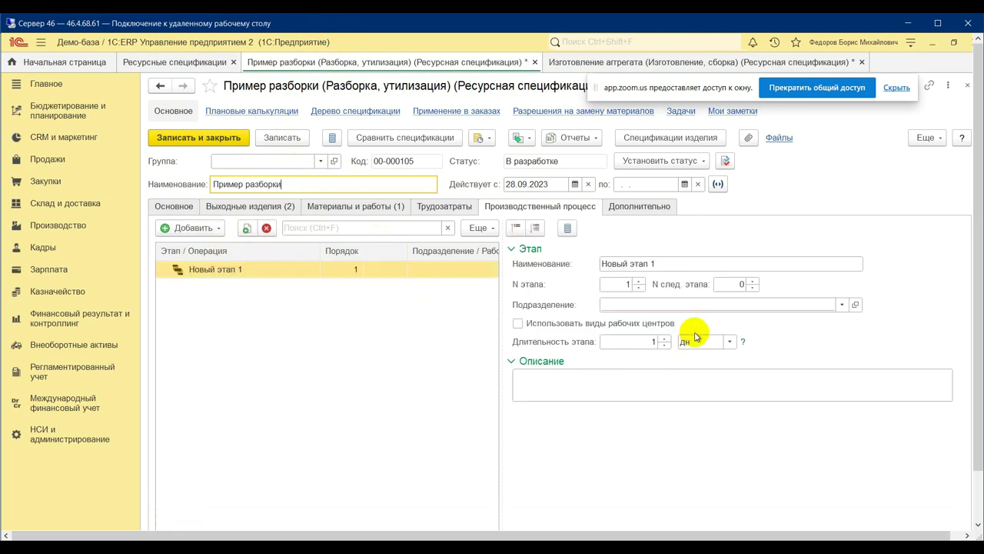
click(685, 307)
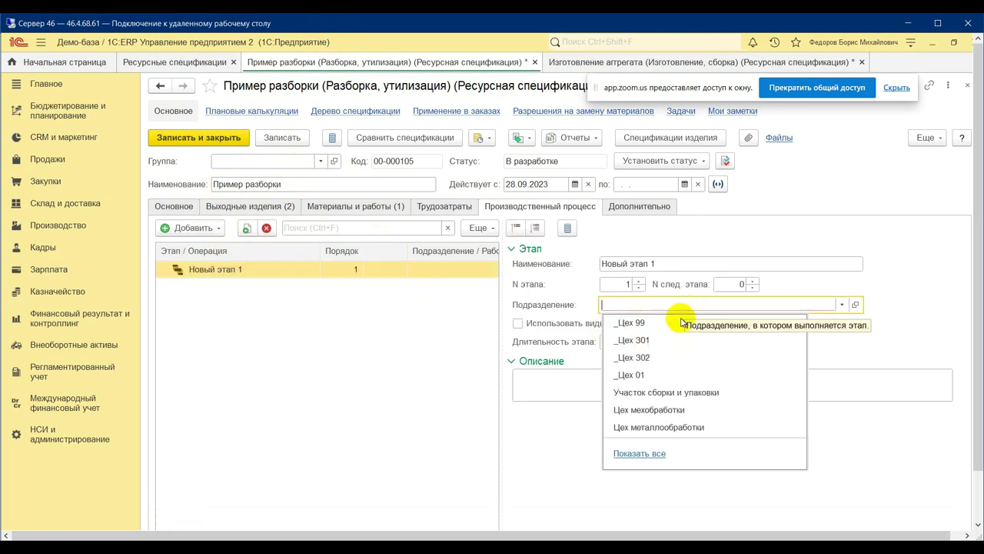
click(653, 324)
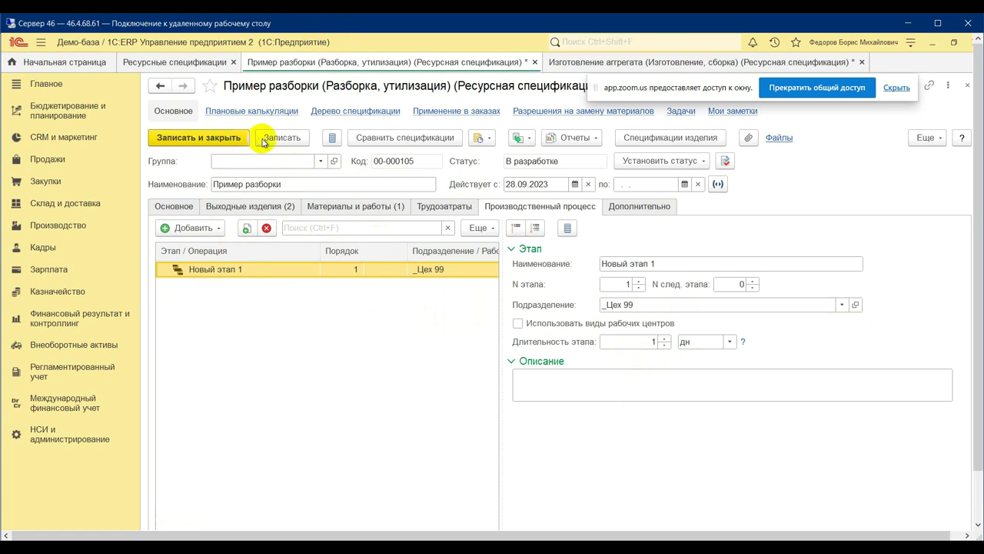
Save and close the Пример разборки and Изготовление аггрегата specifications.
click(228, 141)
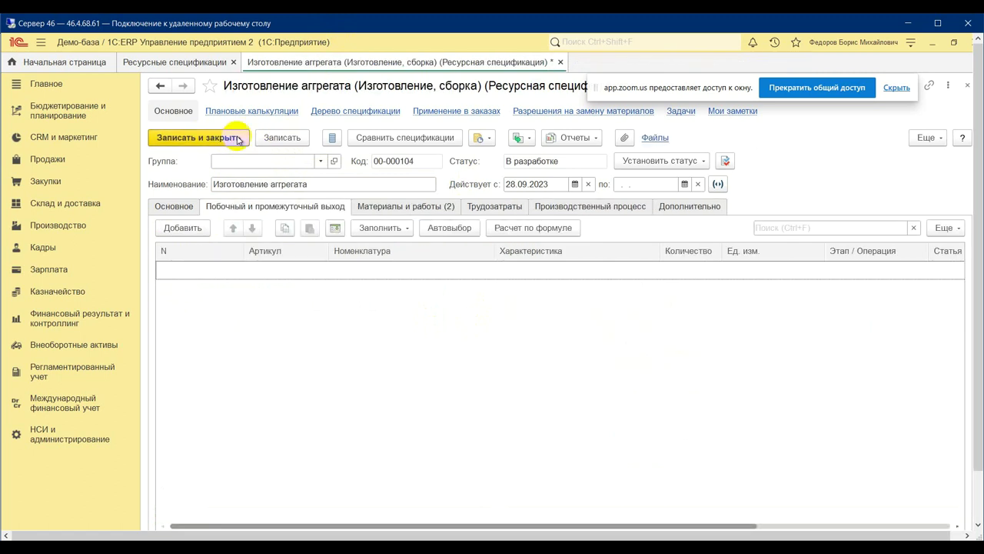
click(560, 61)
click(481, 329)
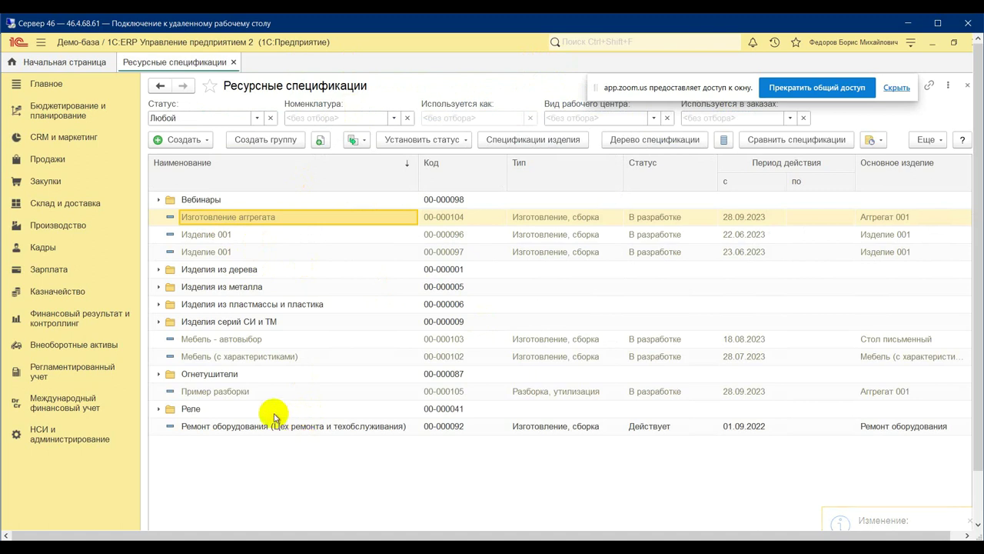
Open the Пример разборки and Изготовление аггрегата specifications from the resource specifications list.
click(236, 393)
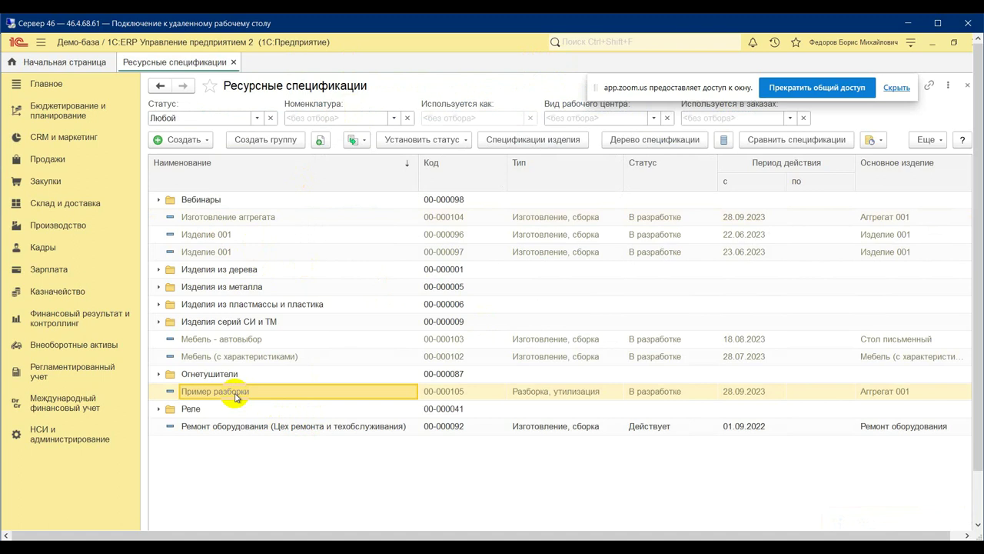
click(235, 395)
double_click(235, 394)
click(193, 61)
click(242, 218)
double_click(243, 219)
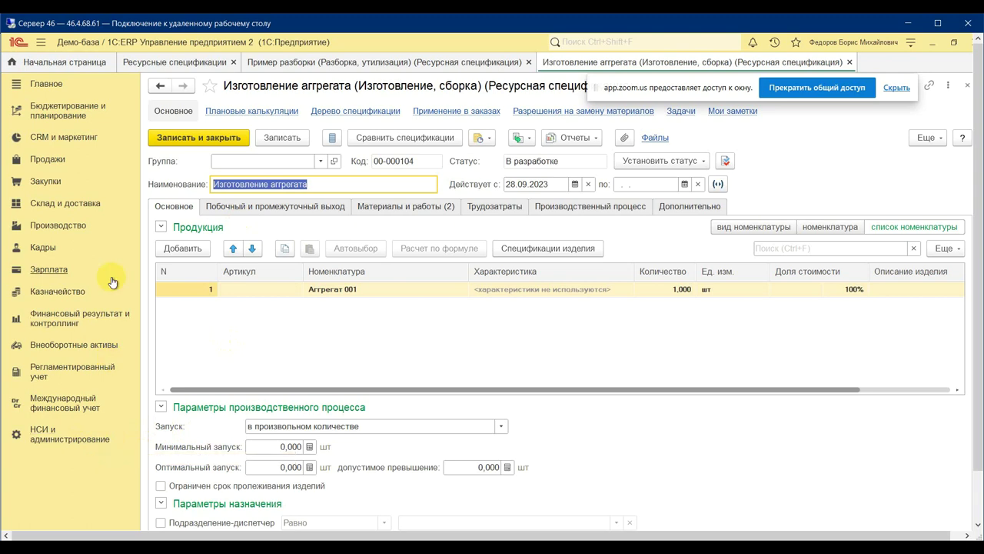
Start a new resource specification of the Ремонт type from the production section's specifications list.
click(82, 226)
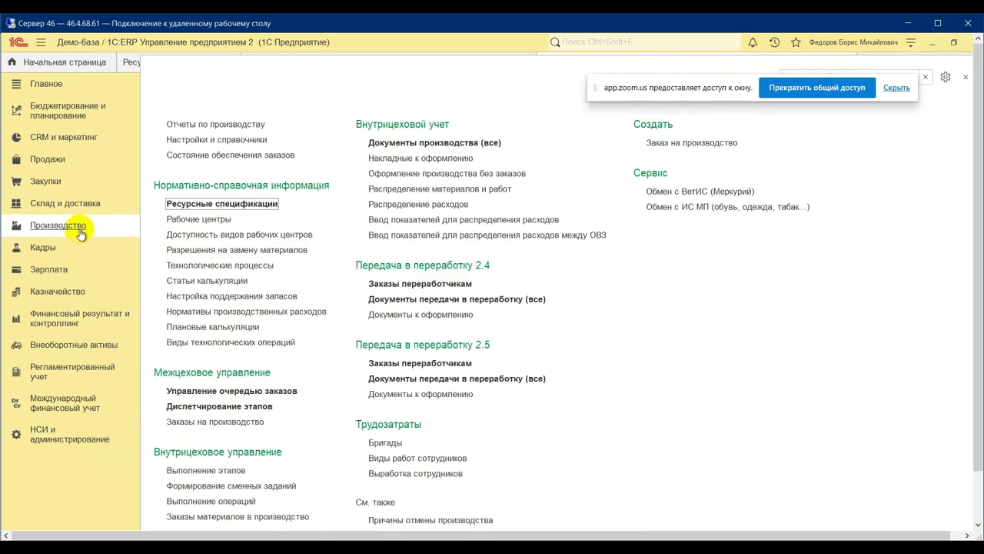
click(244, 202)
click(205, 141)
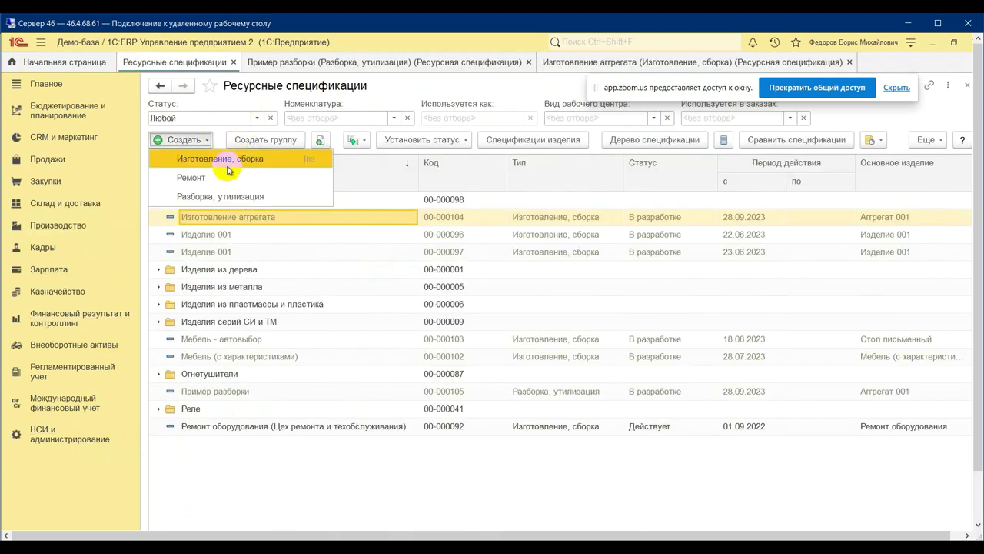
click(191, 178)
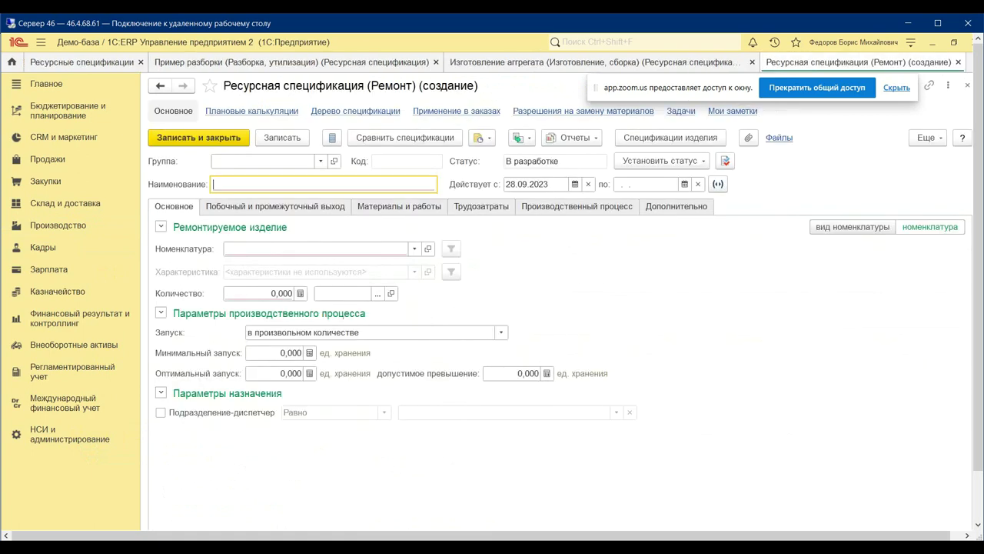
Switch to the Zoom meeting in the browser, read the latest chat messages, and return to the remote 1C:ERP session.
click(69, 500)
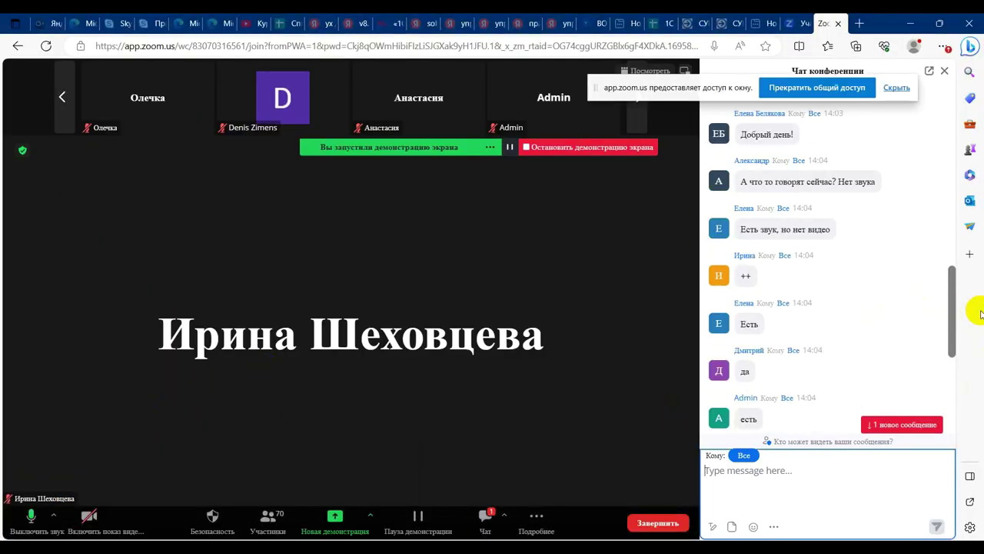
scroll(896, 333, down, 6)
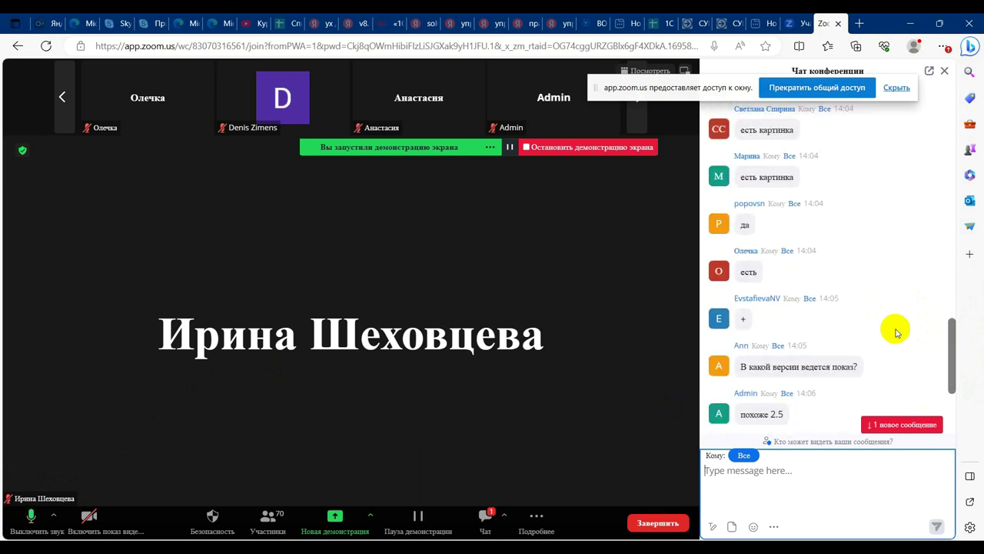
scroll(896, 333, down, 2)
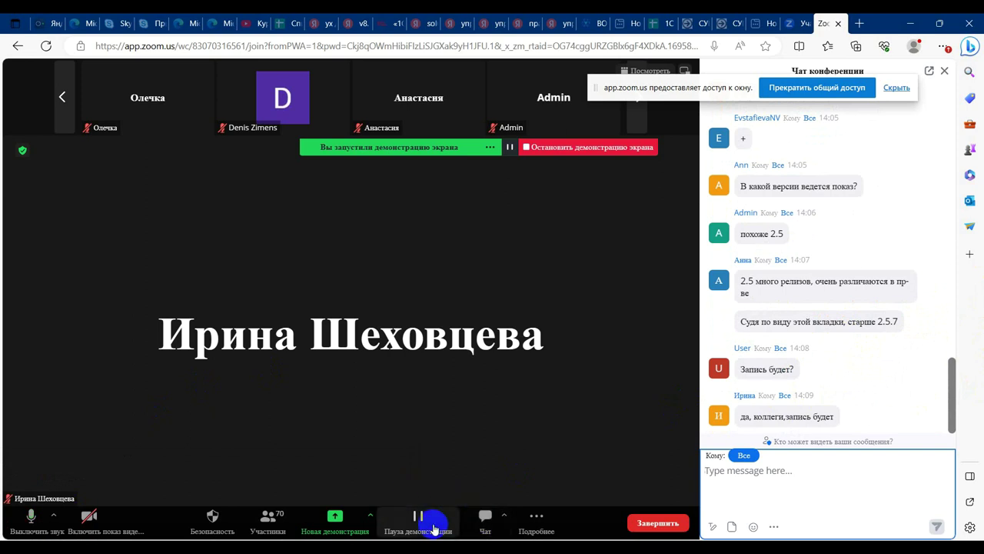
key(alt+Tab)
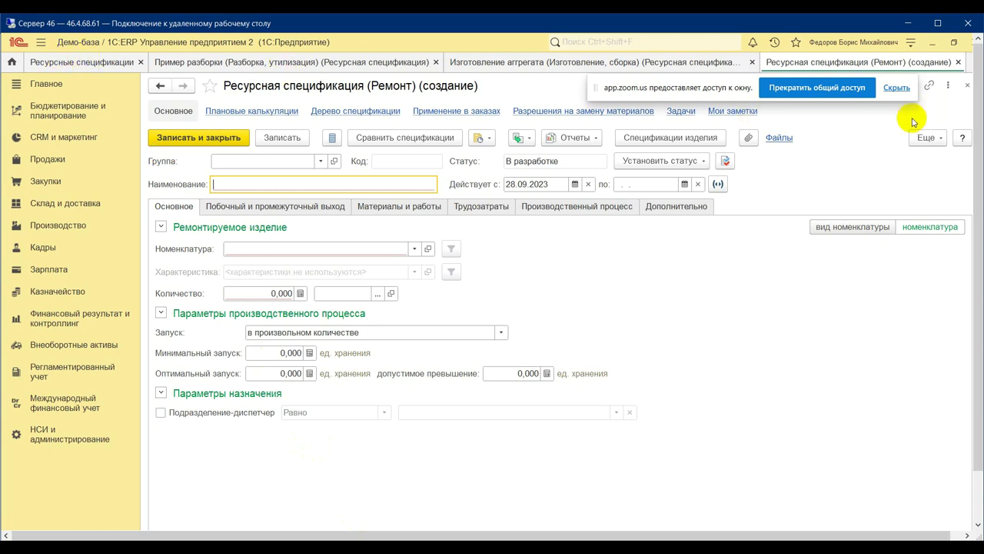
Check the platform and configuration versions in the program information, then close it.
click(911, 42)
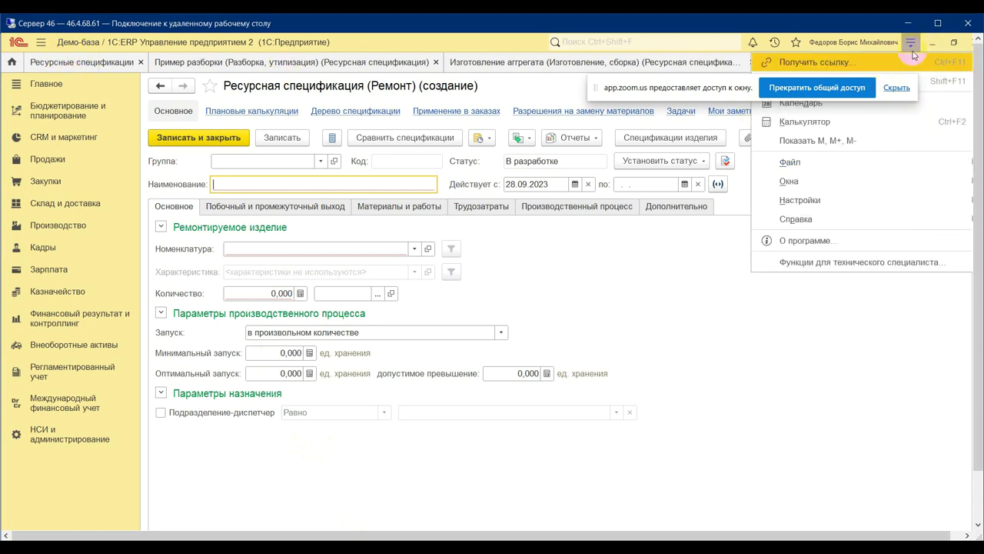
click(846, 240)
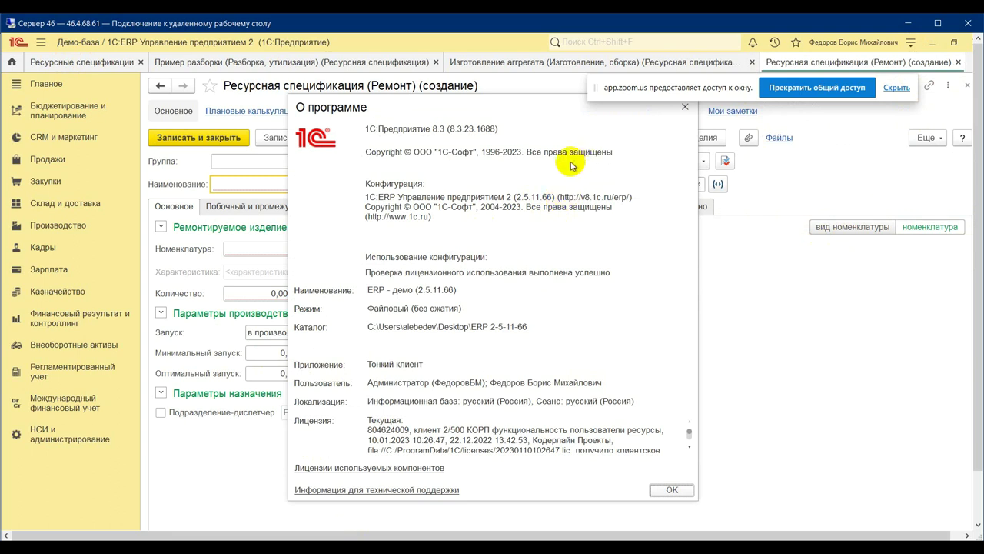
drag(557, 116, 526, 179)
click(655, 170)
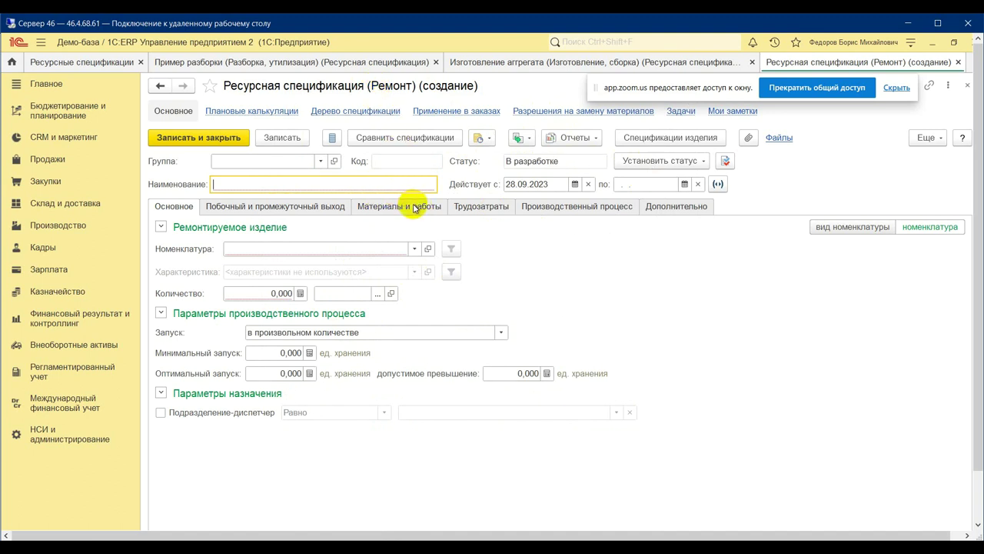
Select Аггрегат 001 as the repaired item of the new repair specification and set its quantity to 1.
click(520, 63)
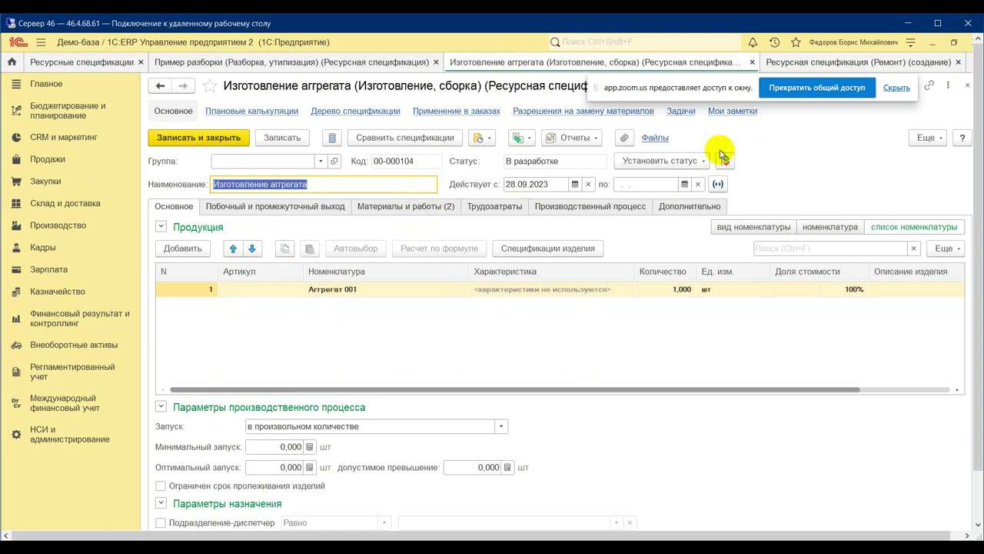
click(829, 66)
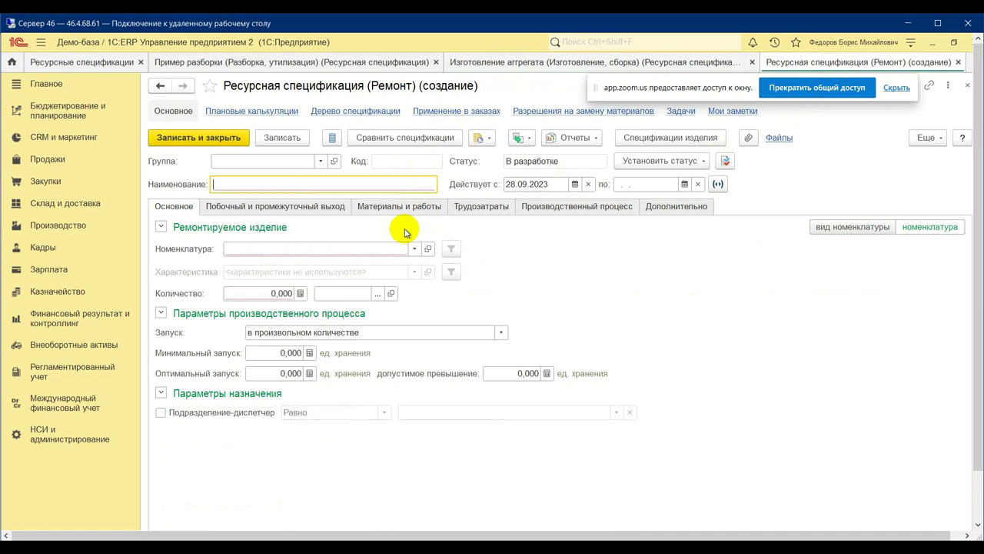
click(414, 247)
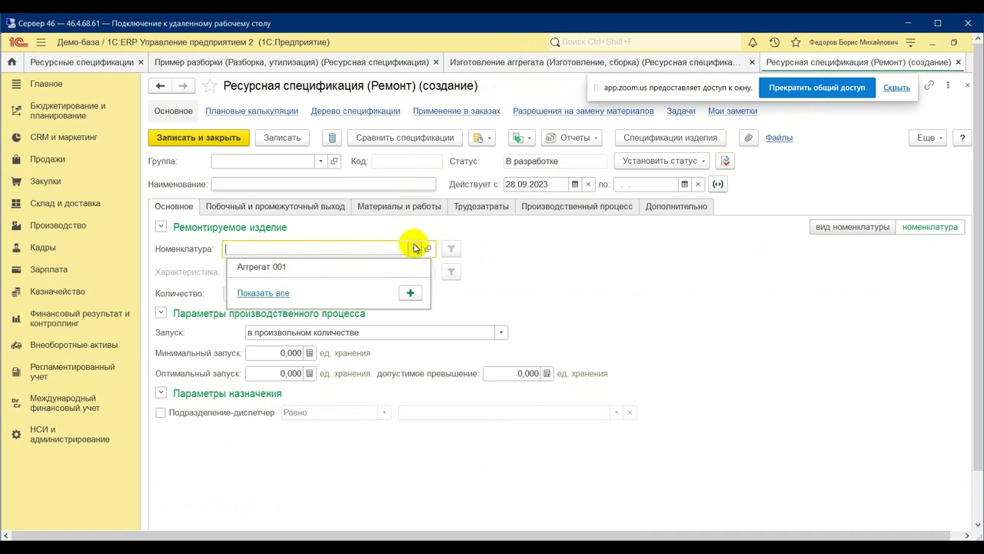
click(366, 268)
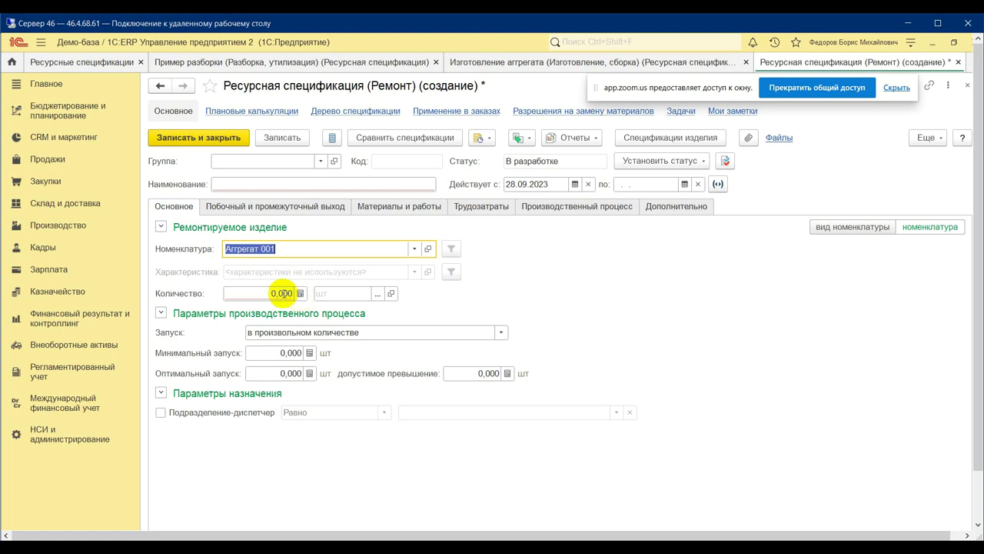
click(283, 293)
text(1)
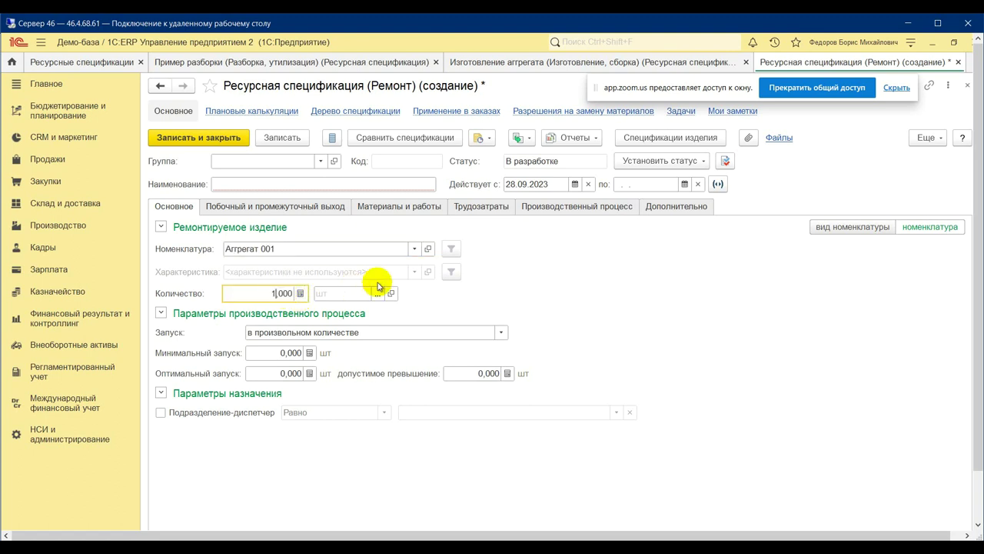
Name the repair specification Ремонт аггрегата.
click(263, 182)
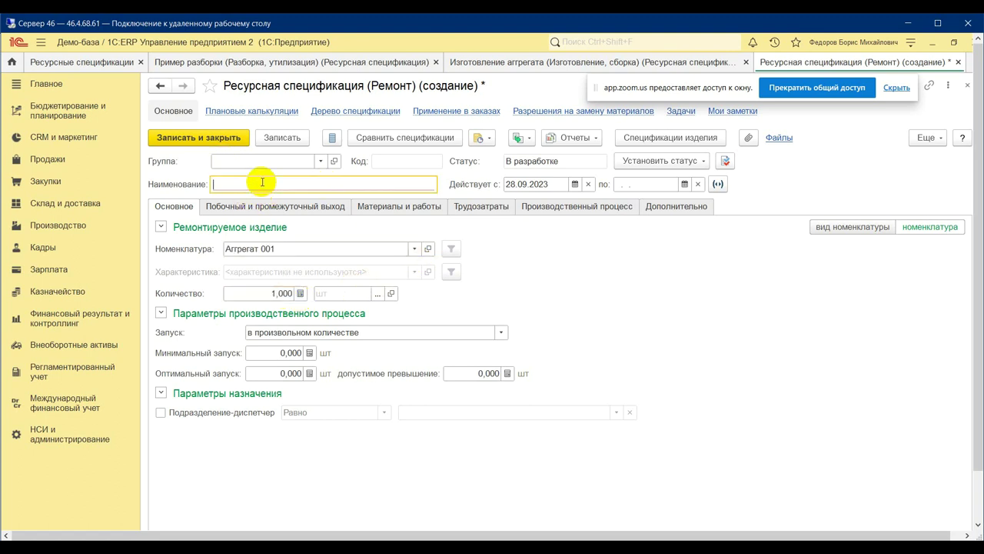
text(Ремонт)
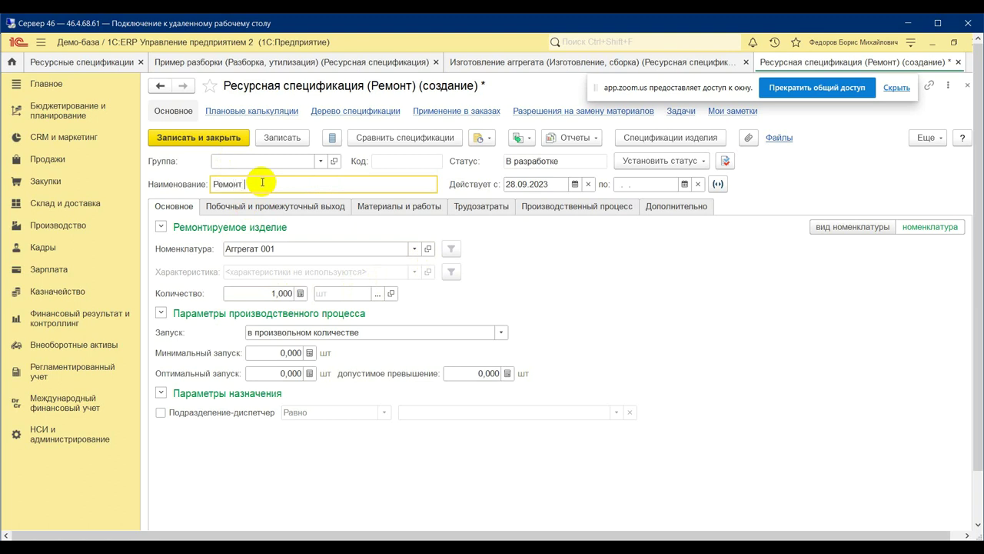
text( агрегата)
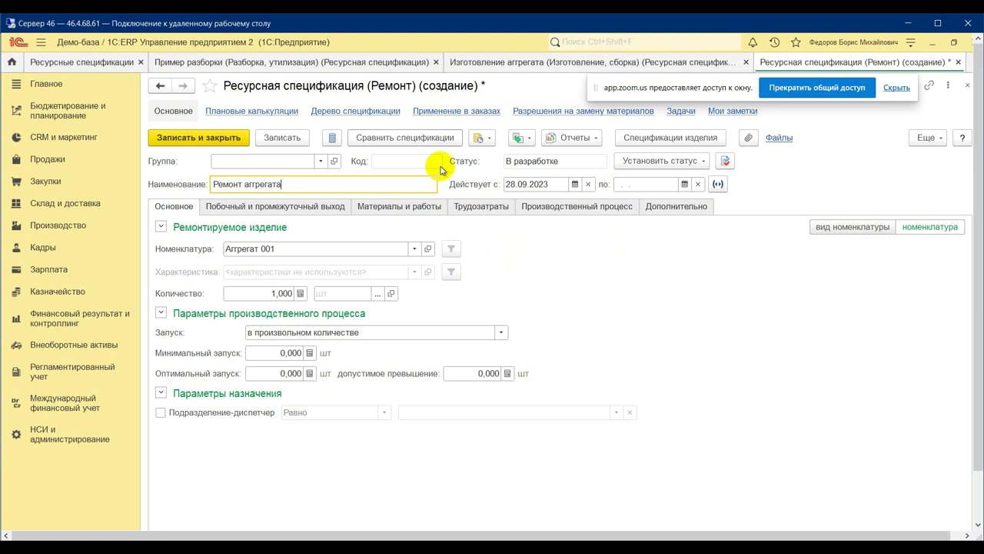
Add Масло смазочное to the specification's materials and works with a quantity of 1.
click(295, 208)
click(400, 207)
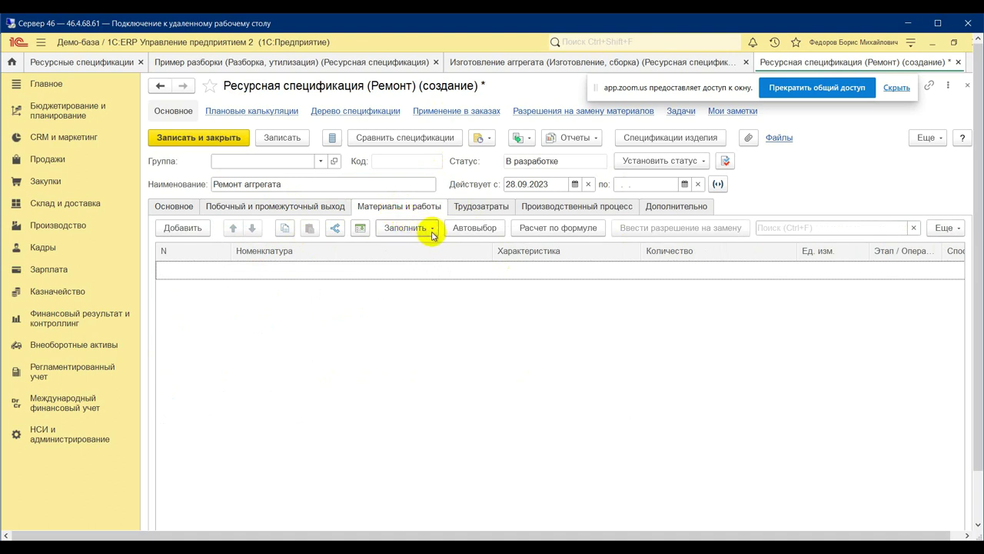
click(198, 229)
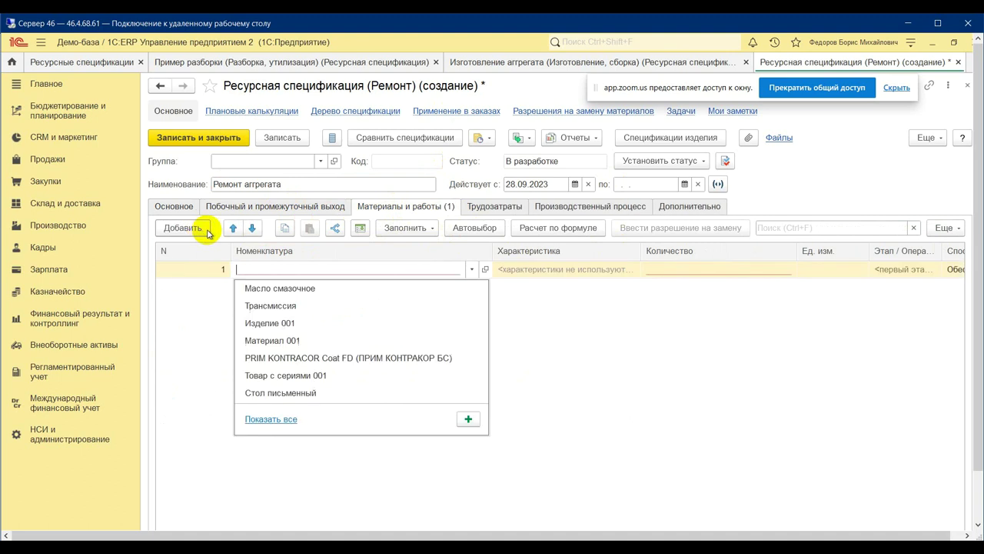
click(310, 296)
click(712, 277)
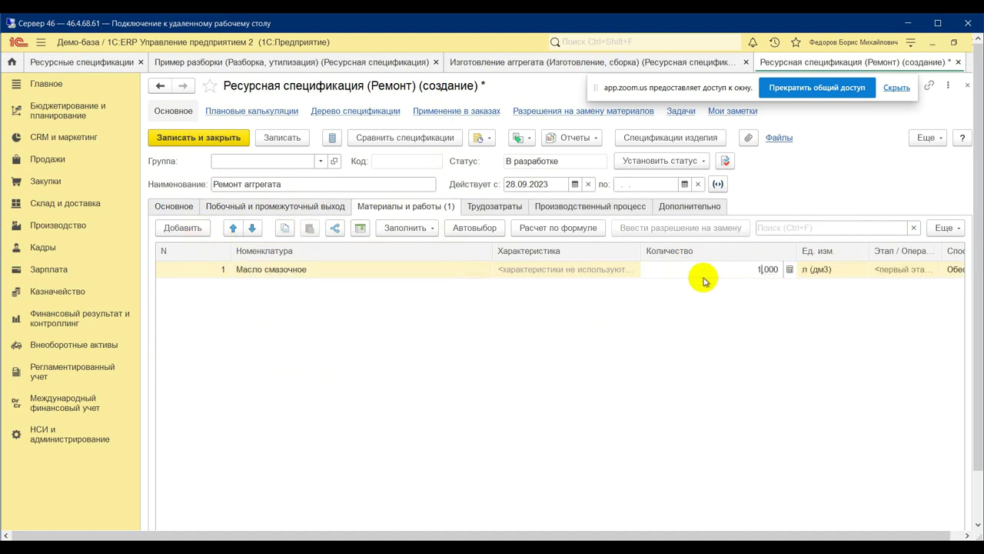
text(1)
key(Return)
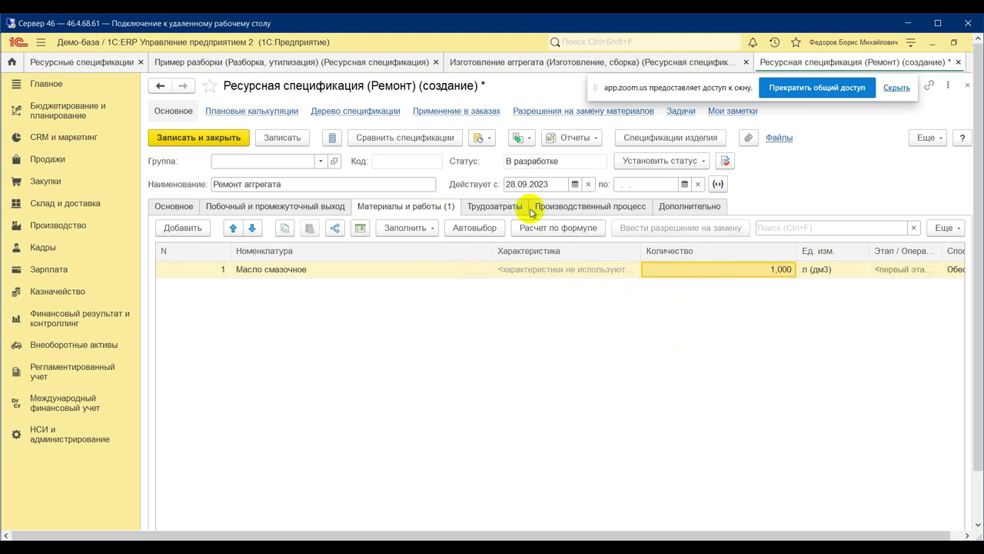
Save the repair specification and add a new stage to its production process.
click(318, 207)
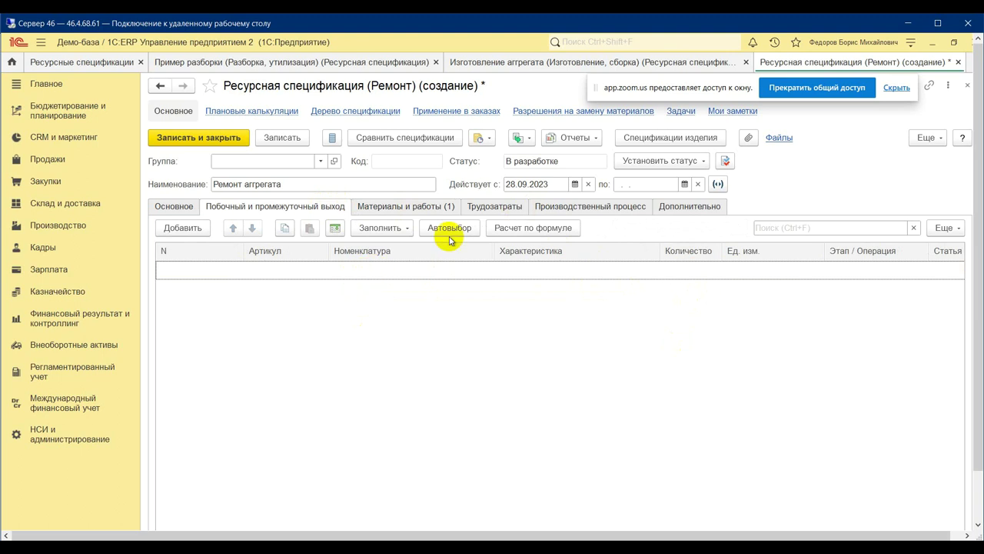
click(635, 206)
click(218, 228)
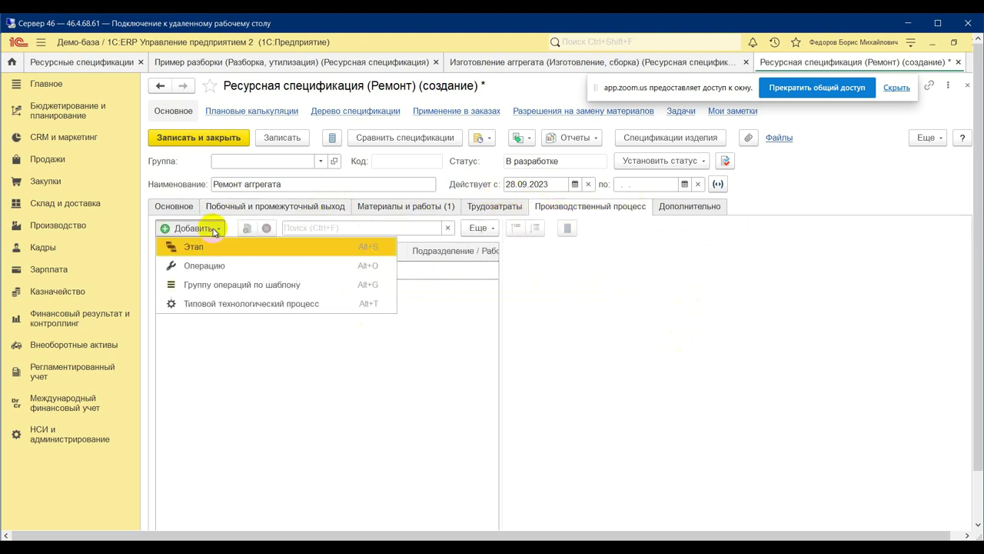
click(193, 247)
click(567, 328)
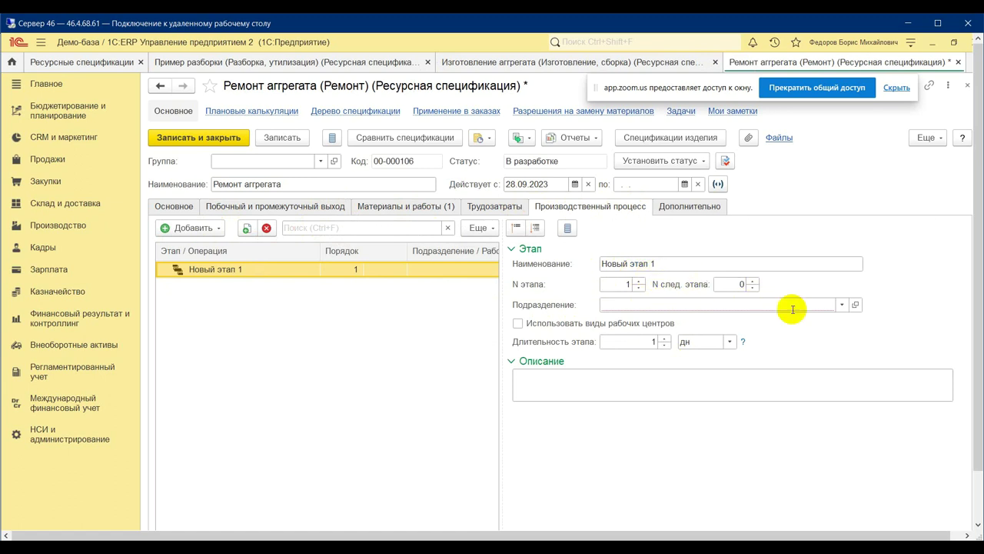
click(843, 306)
click(667, 336)
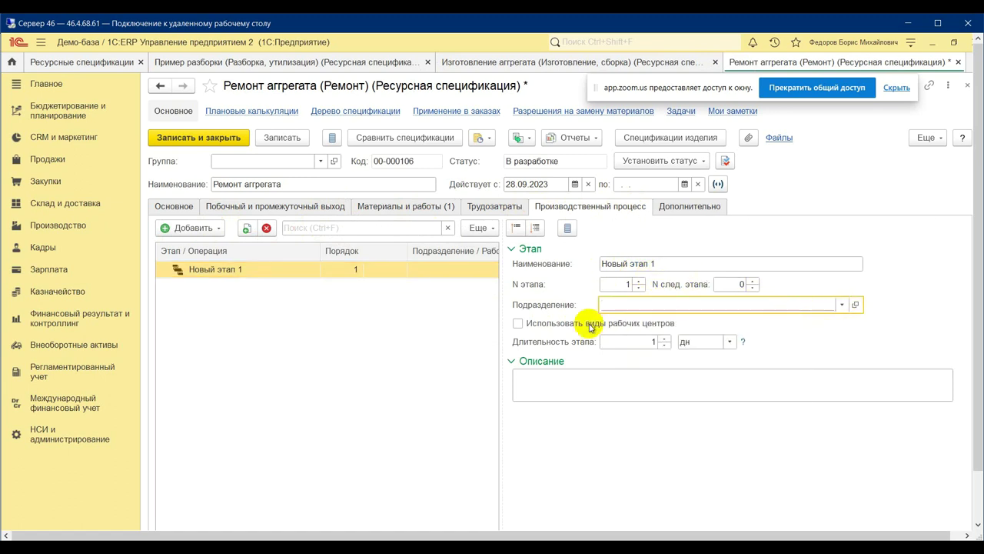
Examine the options for the method of obtaining Масло смазочное in the materials and works, leaving the choice uncommitted.
click(417, 208)
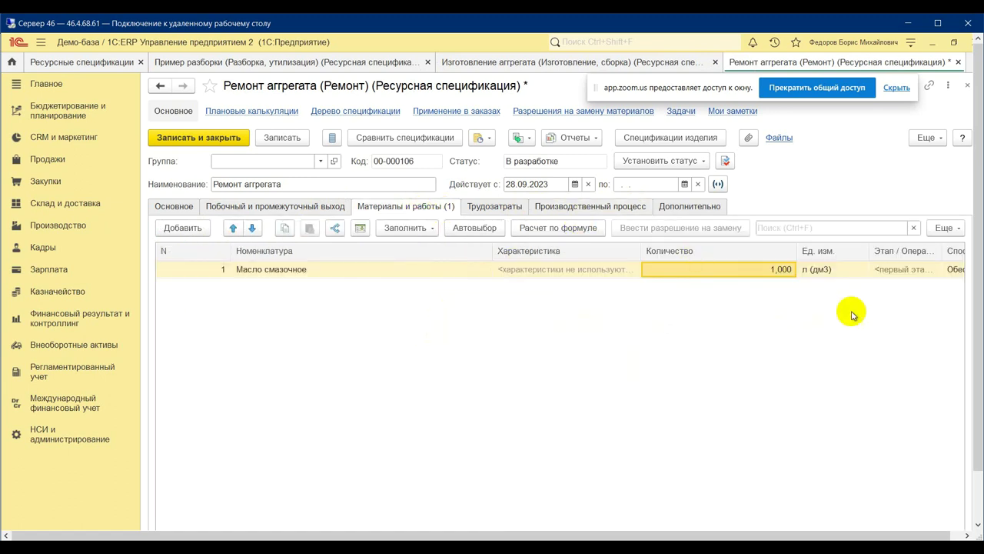
click(863, 270)
click(896, 267)
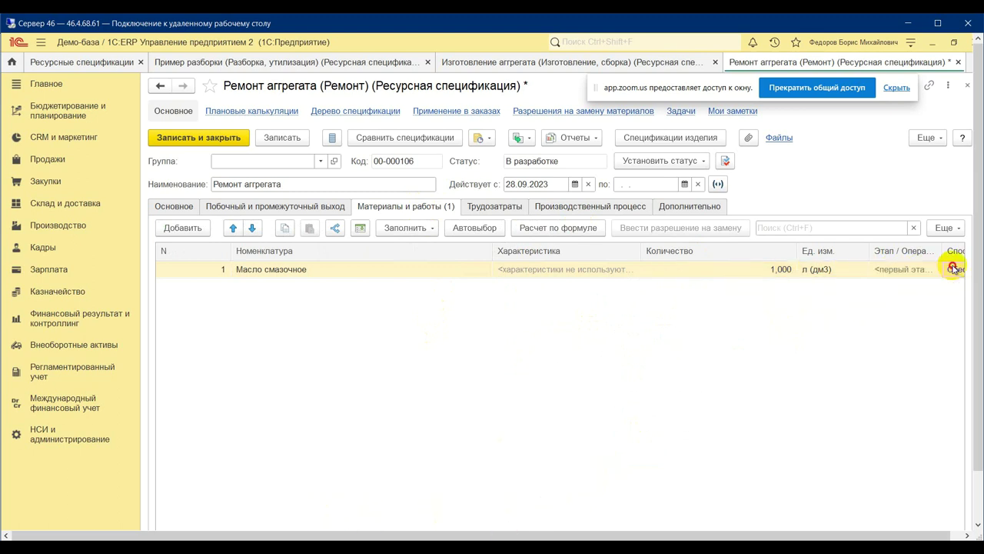
double_click(951, 270)
click(943, 270)
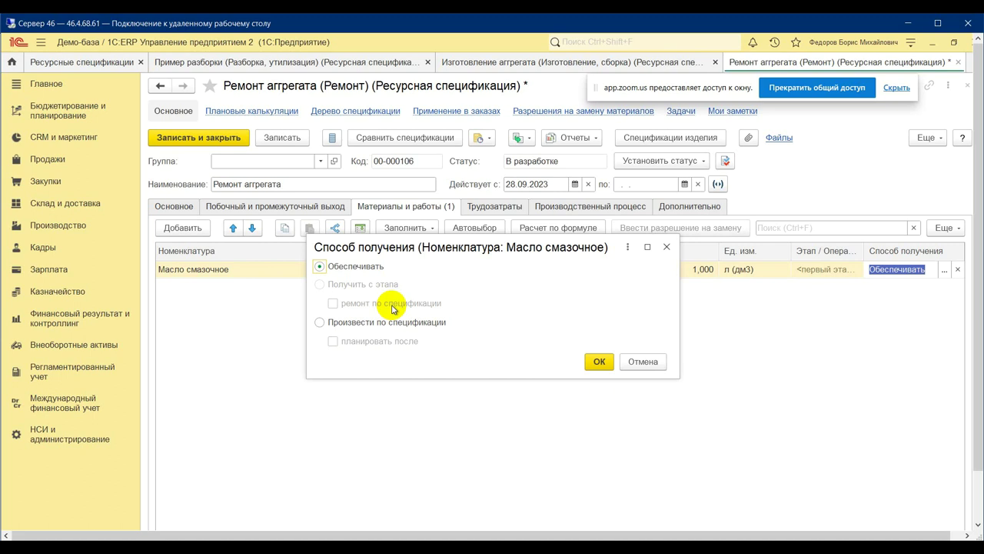
click(666, 247)
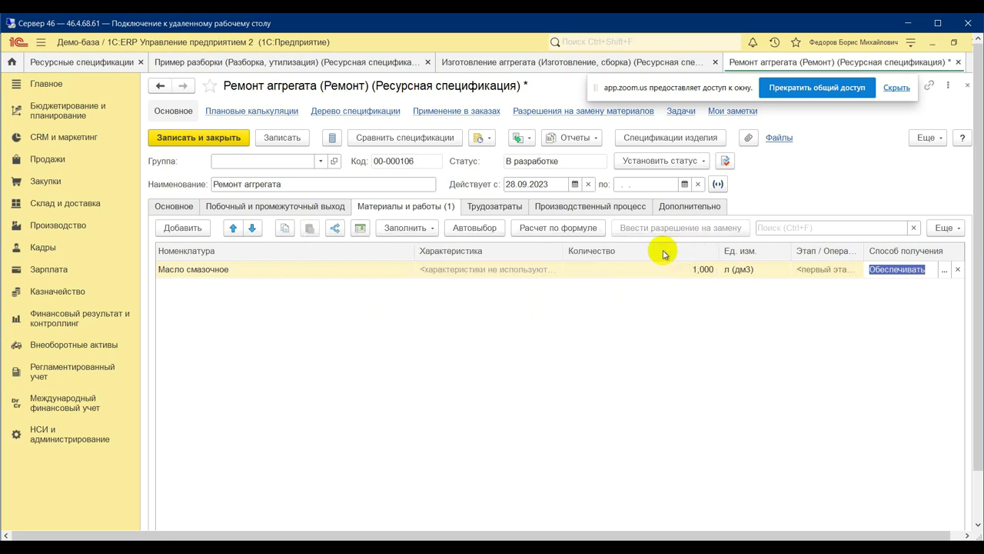
Add a blank by-product output row to the repair specification and examine its stage, costing item and product description fields.
click(283, 208)
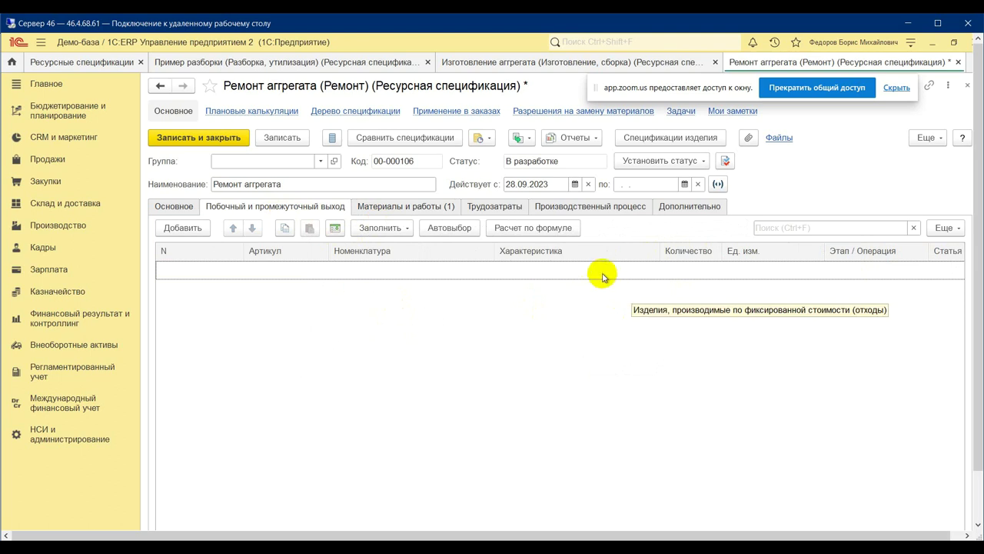
click(160, 231)
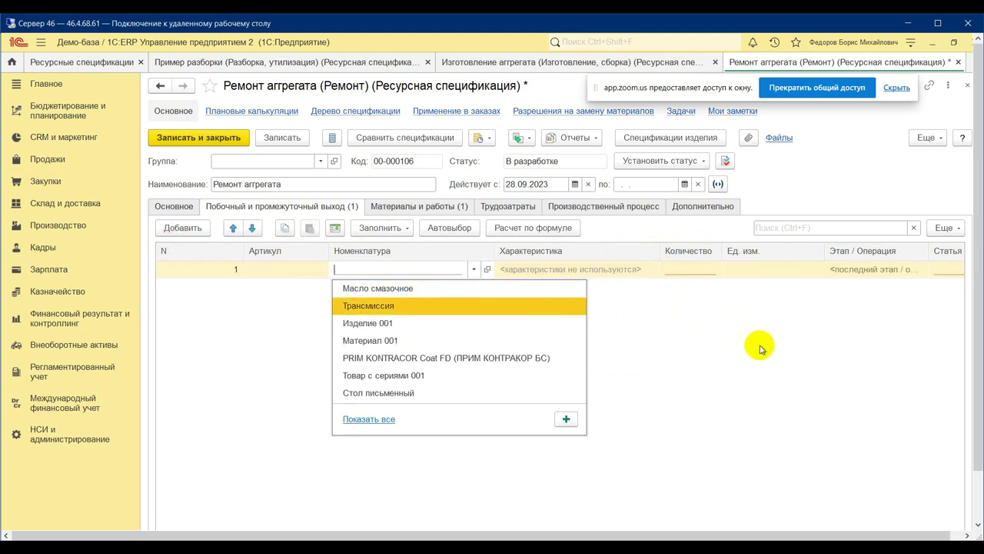
click(856, 270)
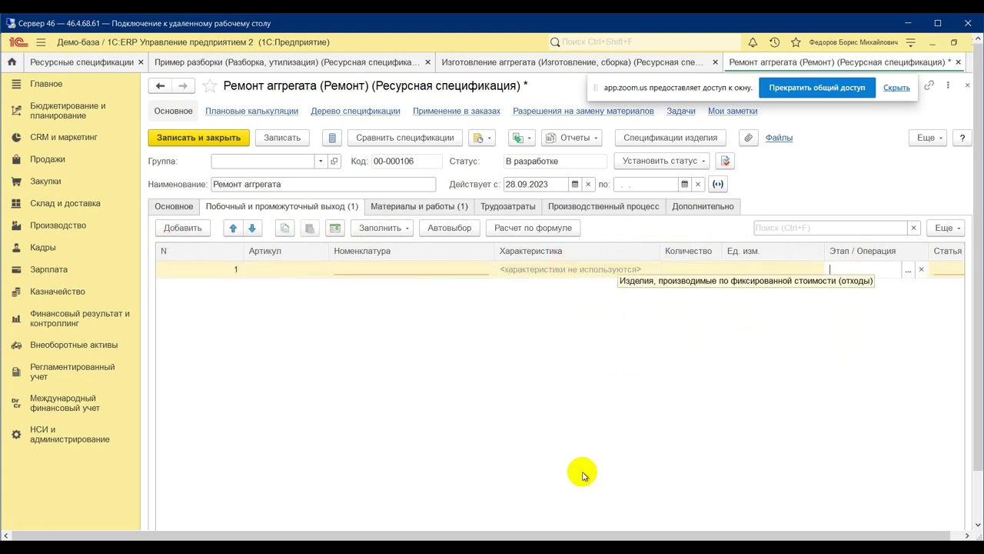
drag(638, 533, 738, 530)
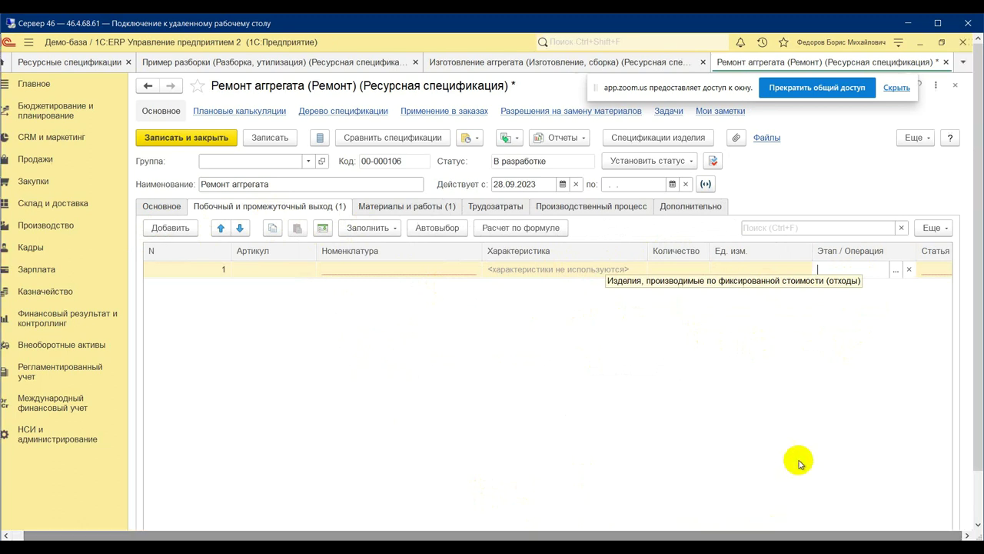
click(923, 269)
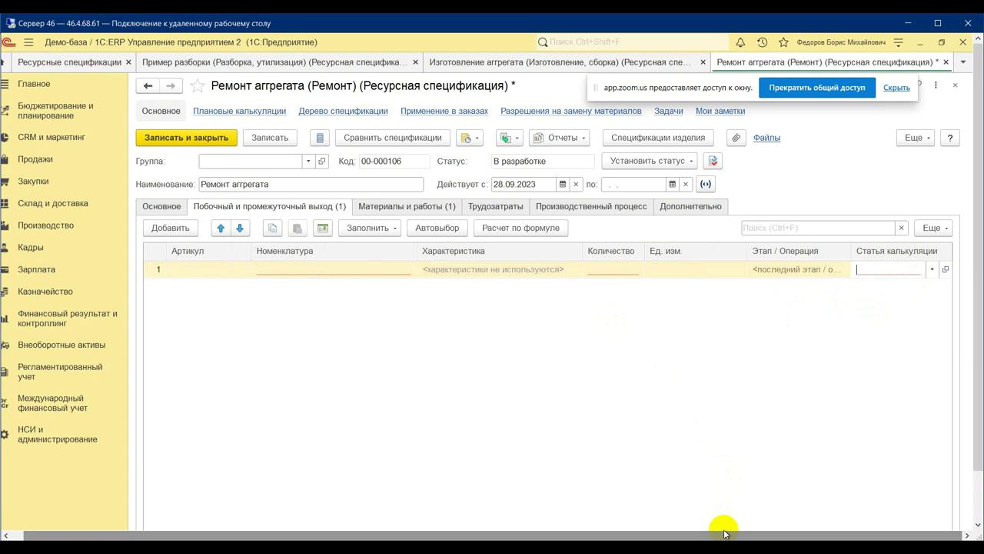
click(807, 271)
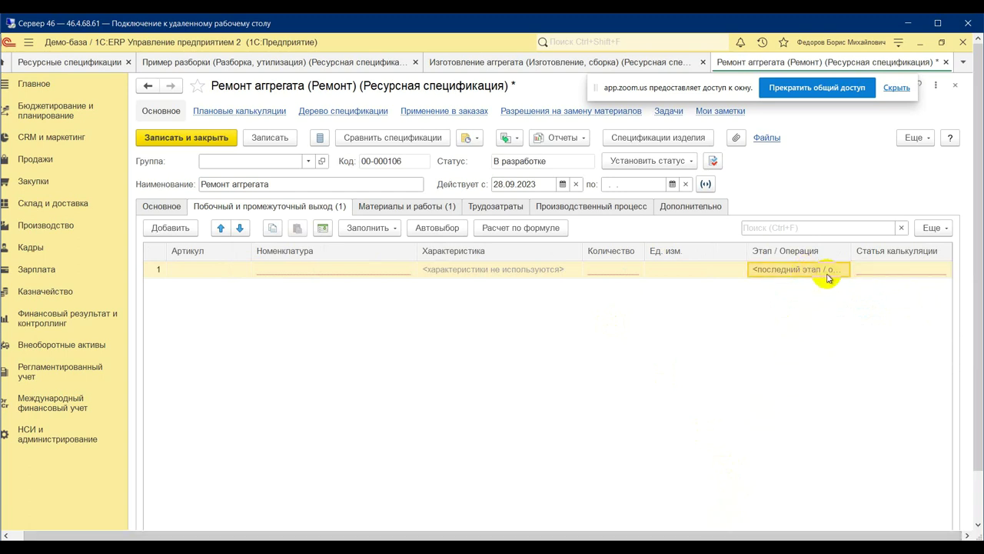
click(926, 273)
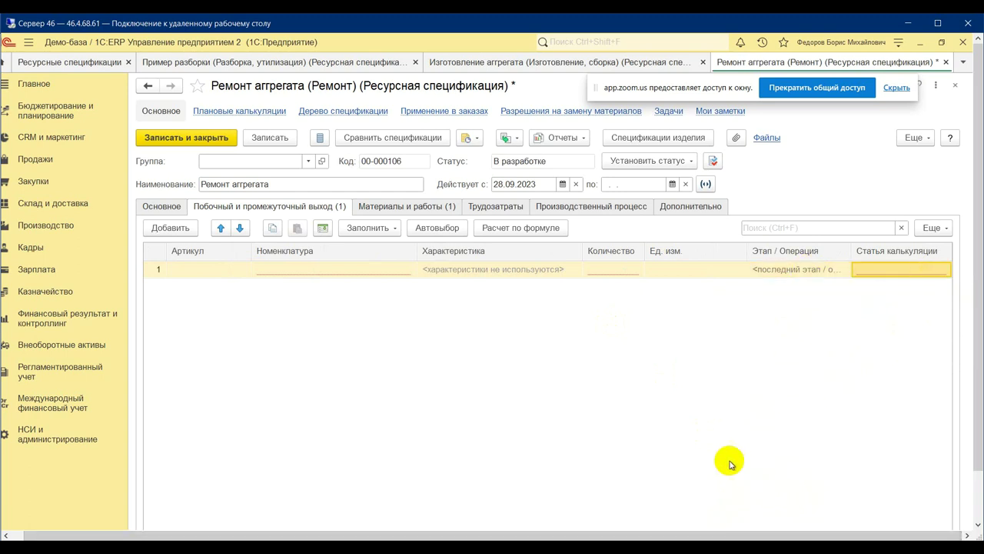
key(Tab)
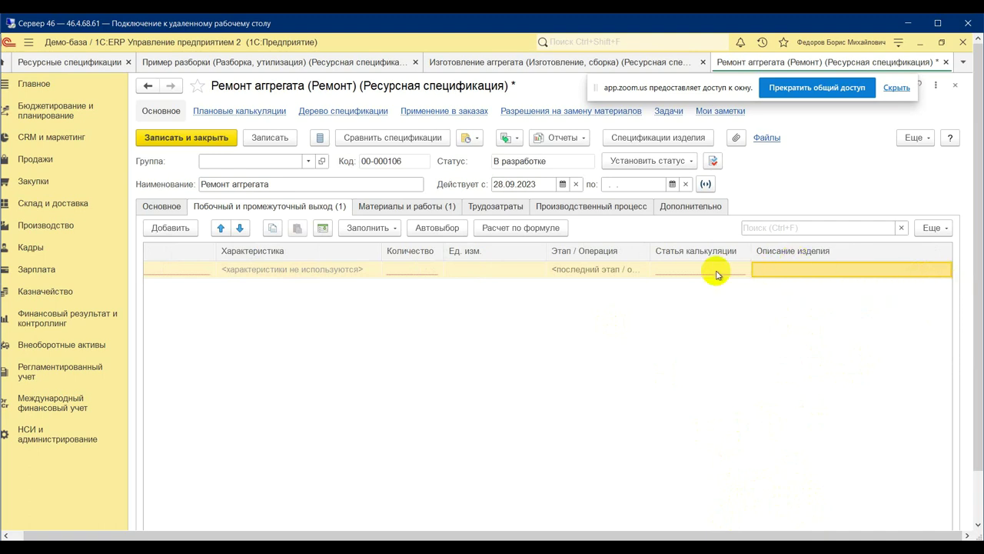
click(686, 274)
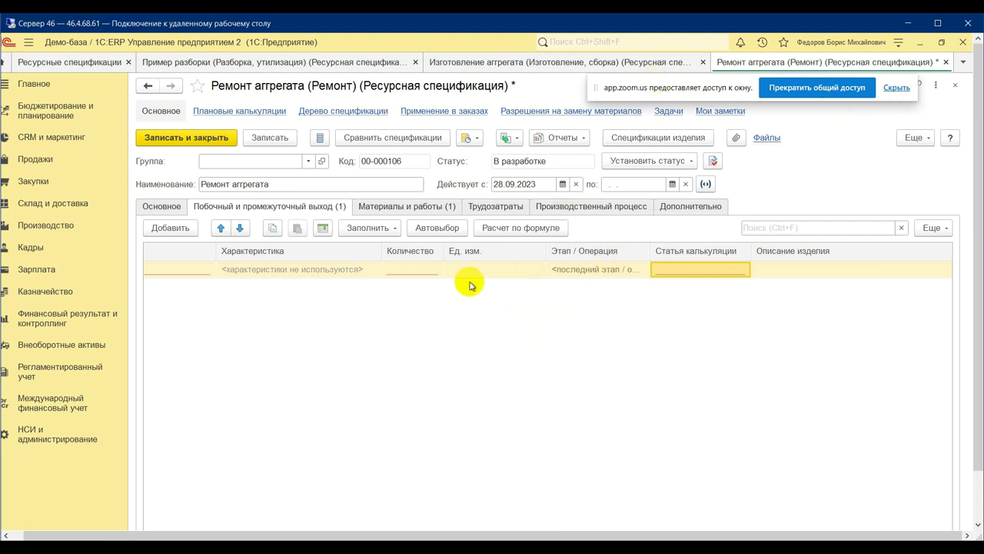
Try to set the repair specification's status to Действует, and delete the blank by-product output row.
click(162, 206)
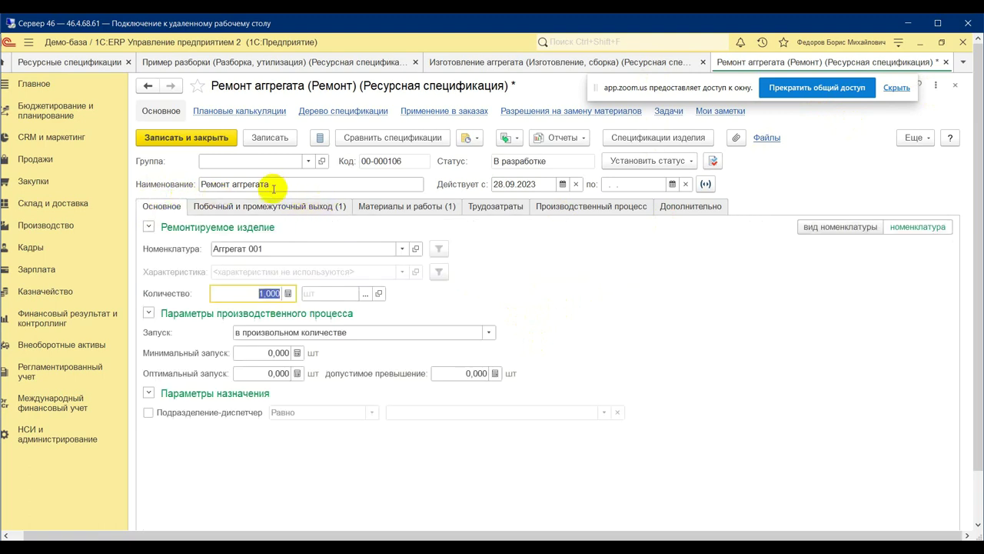
click(689, 170)
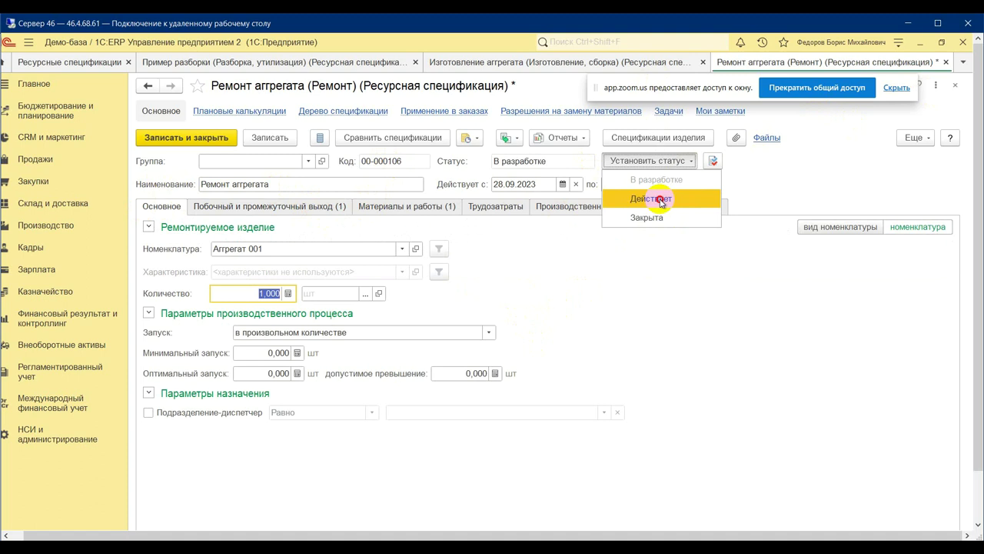
click(696, 197)
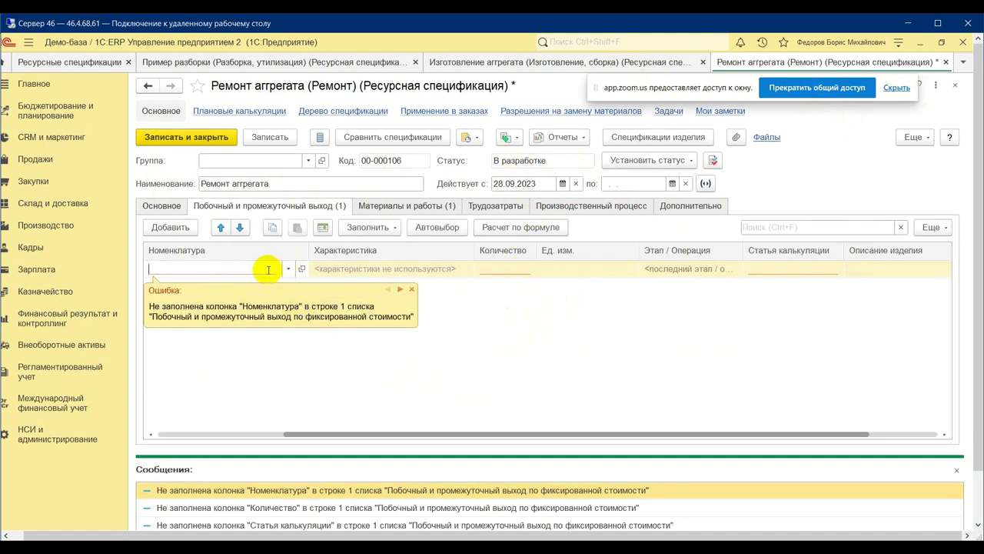
right_click(480, 269)
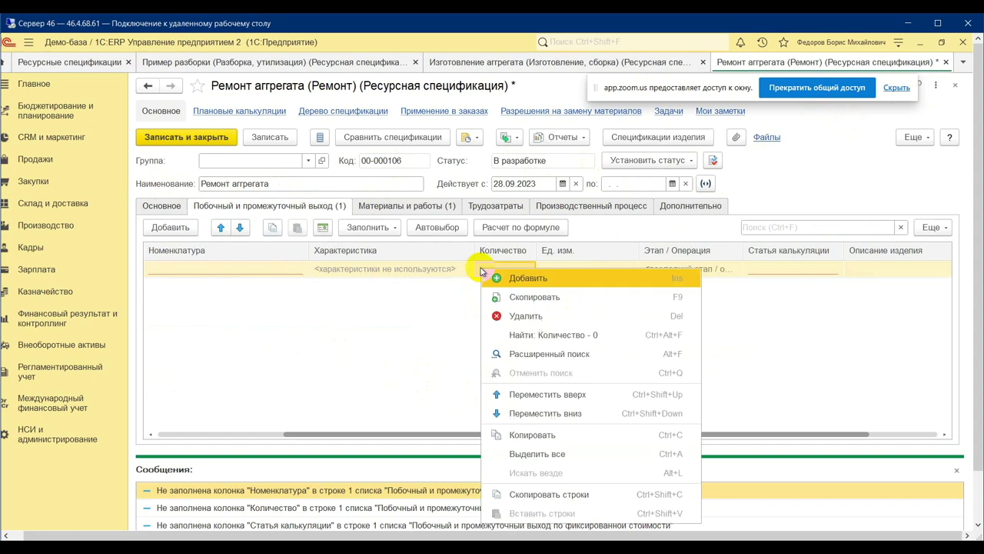
click(558, 316)
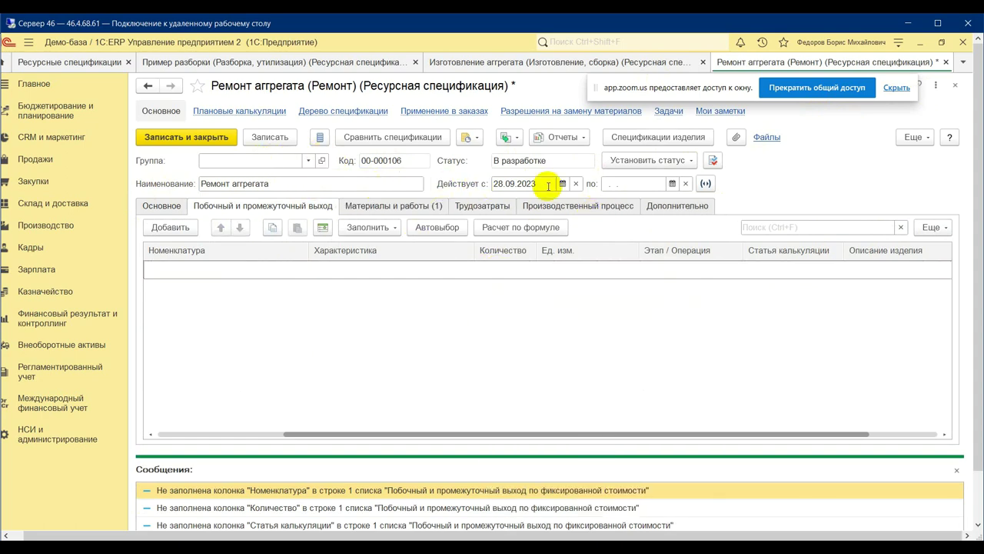
Set the costing item of Масло смазочное in the repair specification to Материалы основные.
click(690, 161)
click(663, 195)
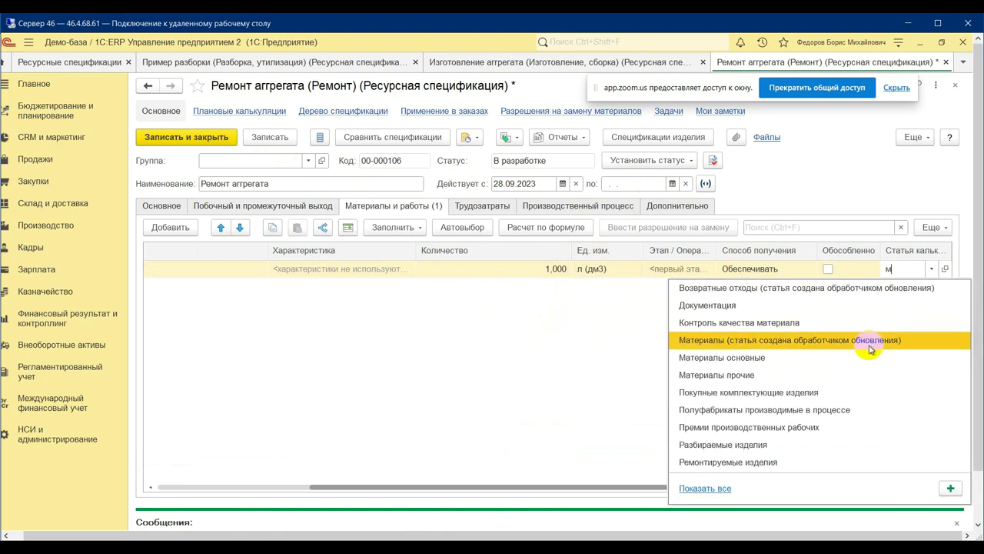
click(796, 356)
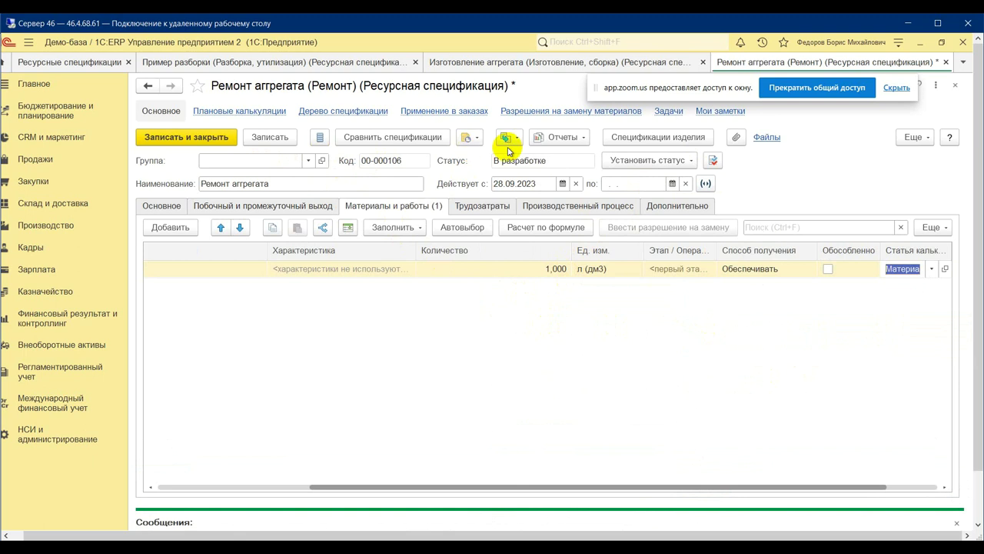
Set the repair specification's status to Действует, and save and close it.
click(653, 160)
click(644, 196)
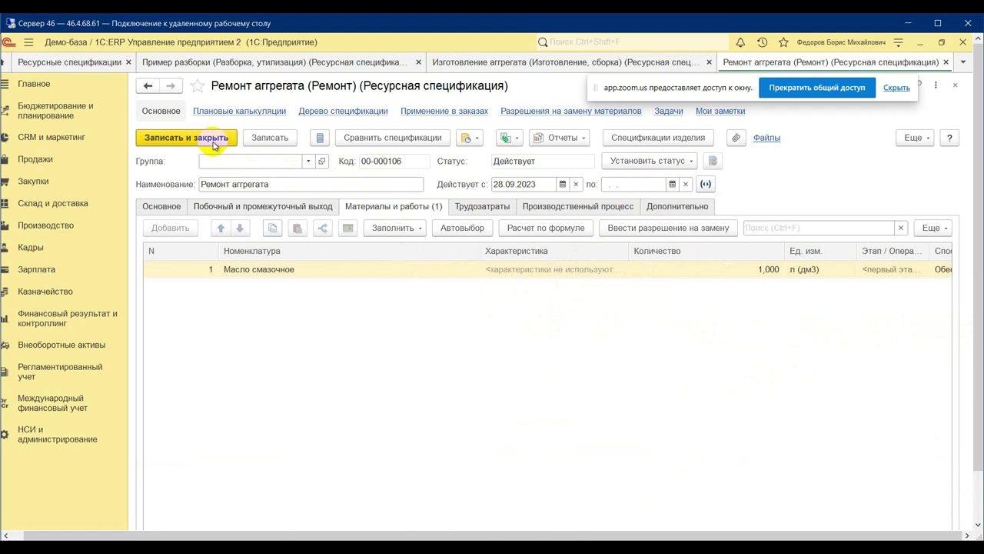
click(214, 145)
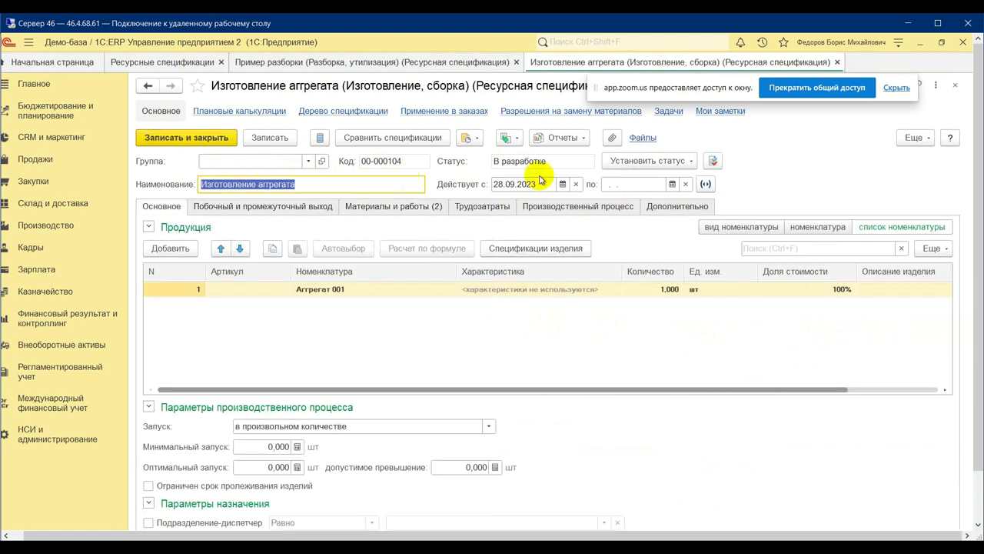
Set the costing item of the second material in the Изготовление аггрегата specification to Материалы основные.
click(680, 160)
click(670, 196)
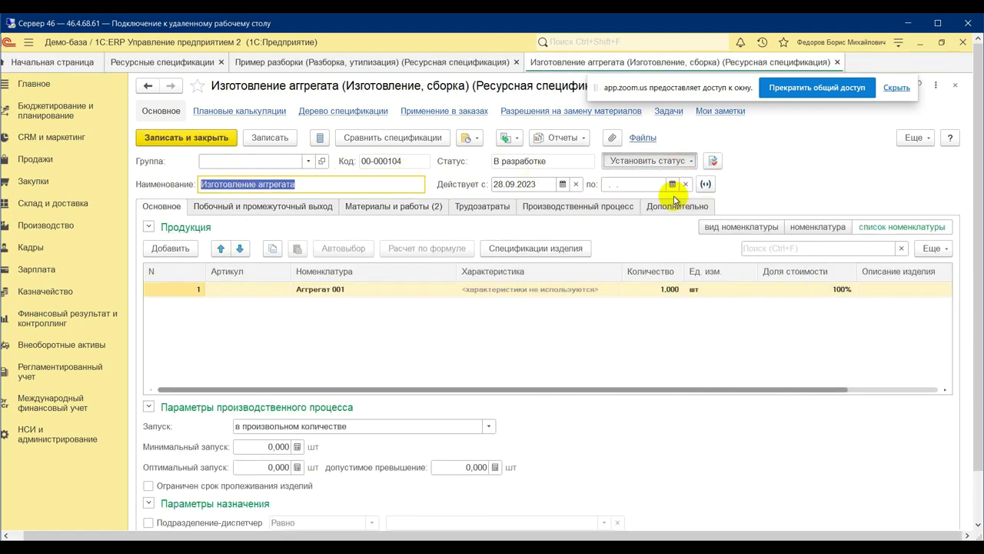
click(886, 284)
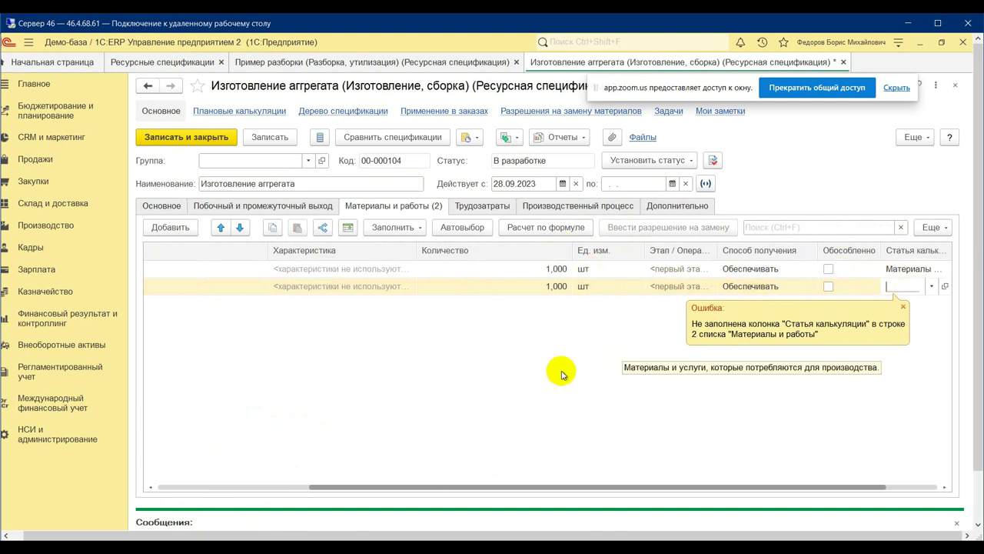
click(573, 365)
click(887, 285)
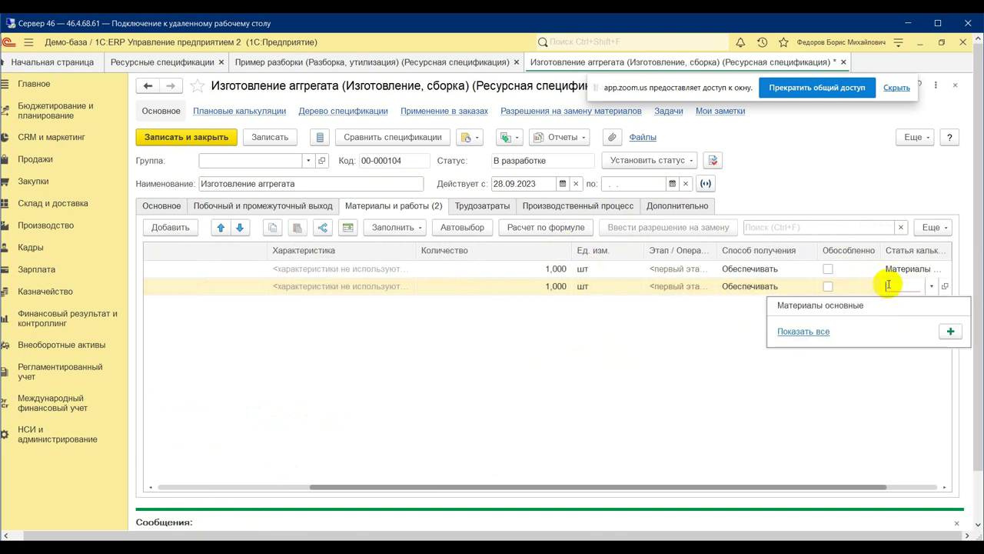
click(856, 307)
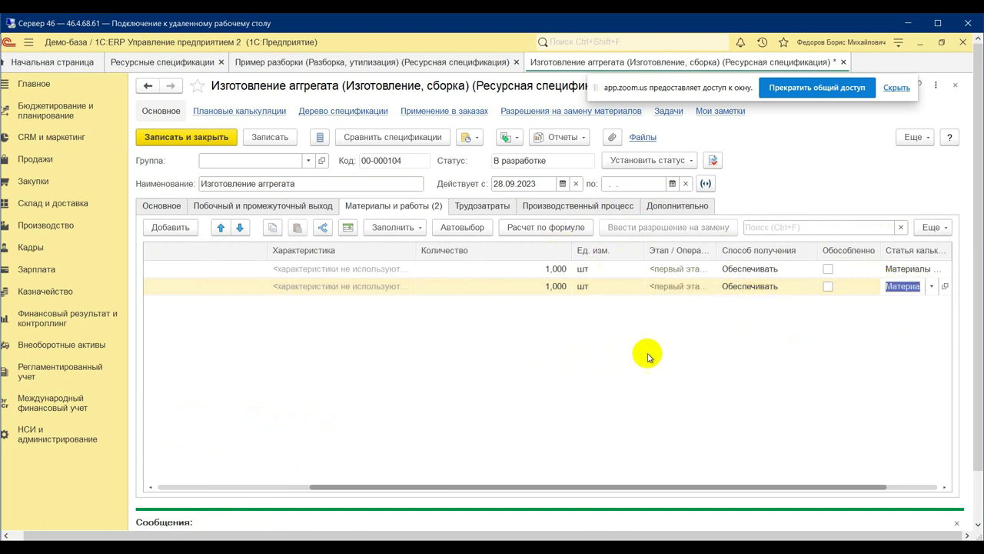
Set the Изготовление аггрегата specification's status to Действует, and save and close it.
click(206, 140)
click(655, 160)
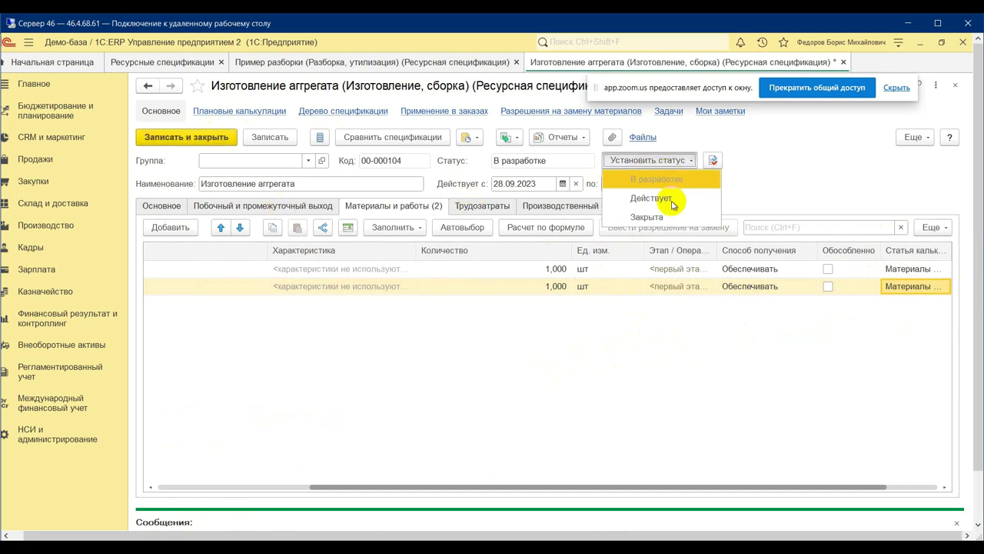
click(637, 193)
click(296, 132)
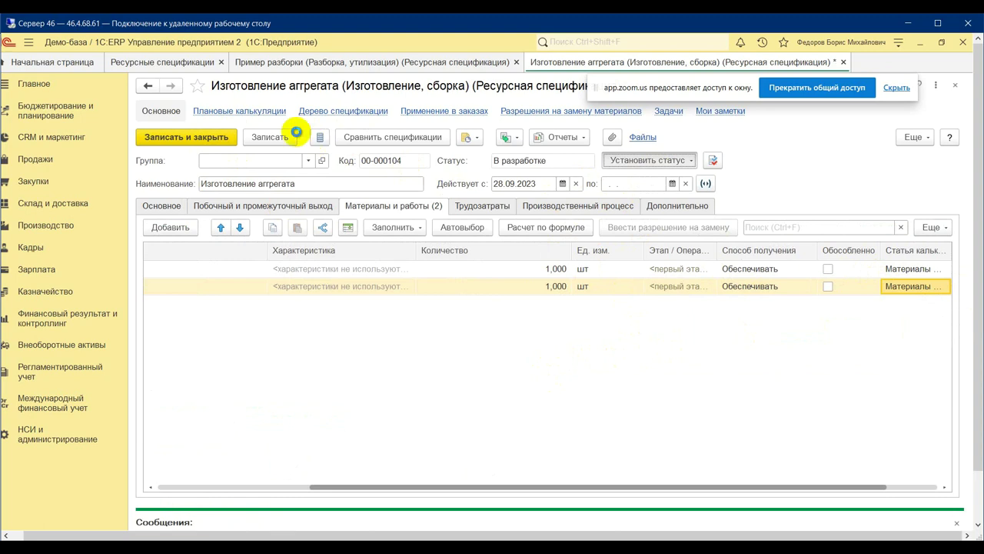
click(211, 143)
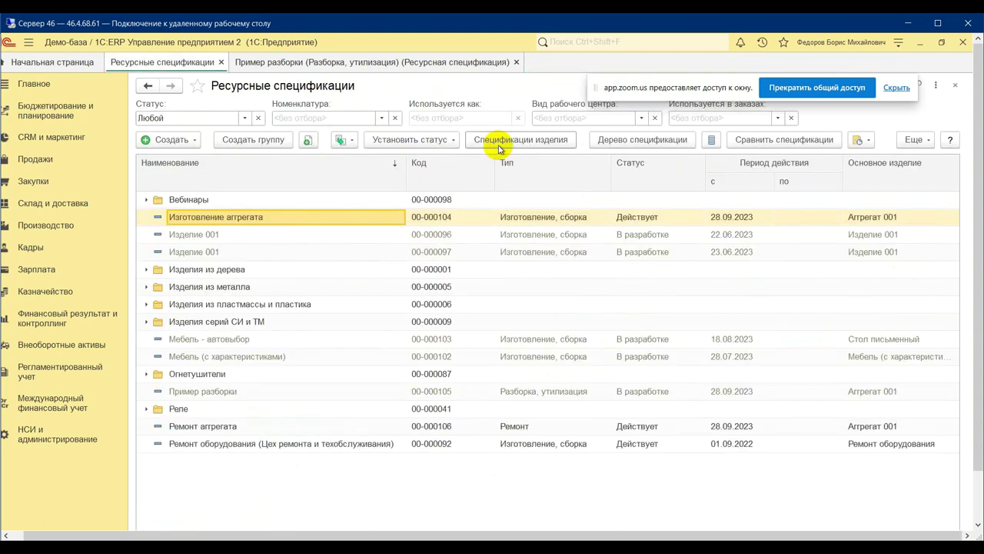
Set the Пример разборки specification's status to Действует, and save and close it.
click(376, 63)
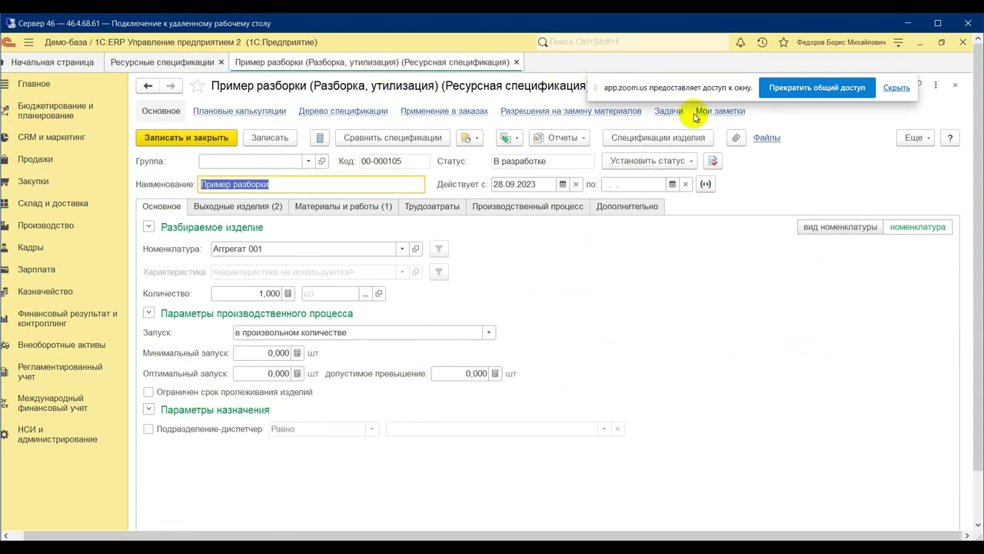
click(649, 161)
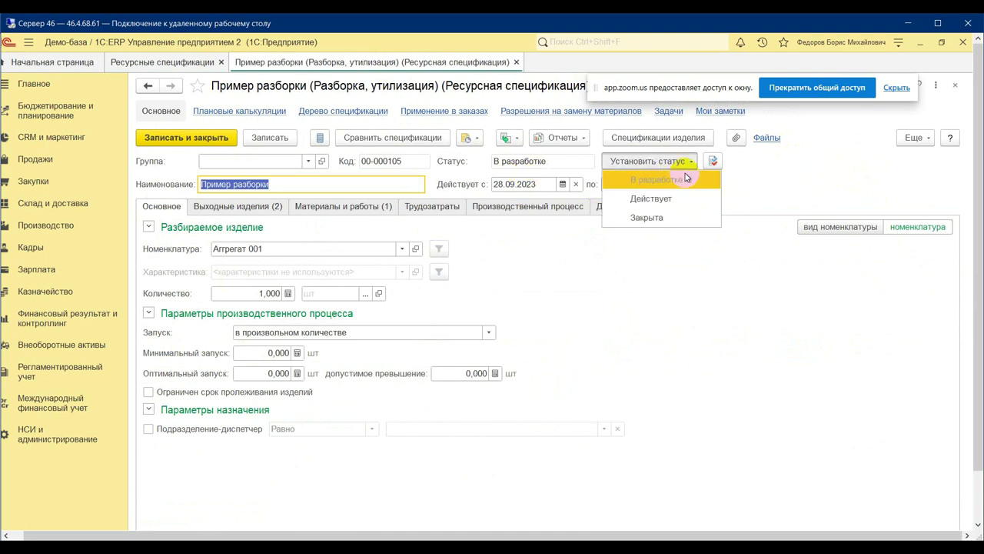
click(654, 195)
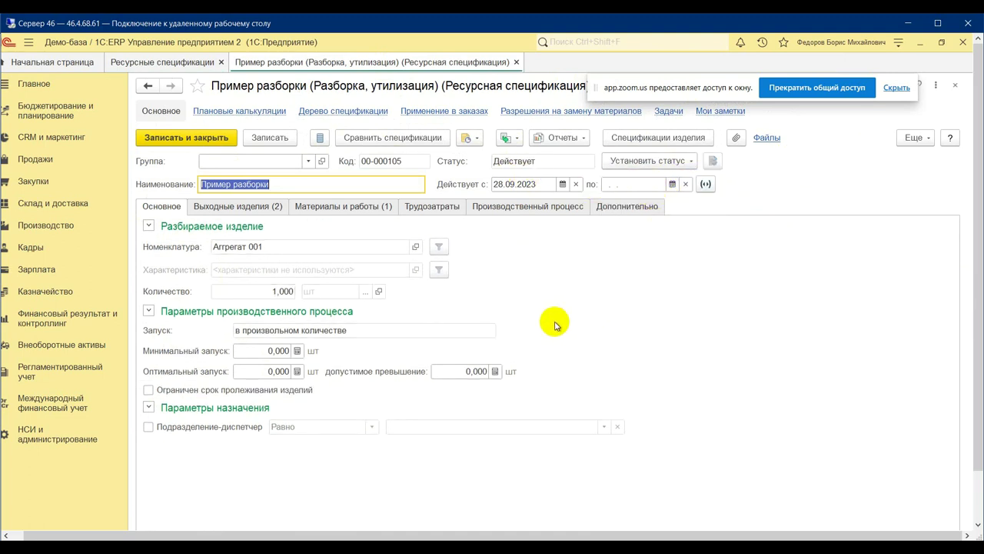
click(215, 140)
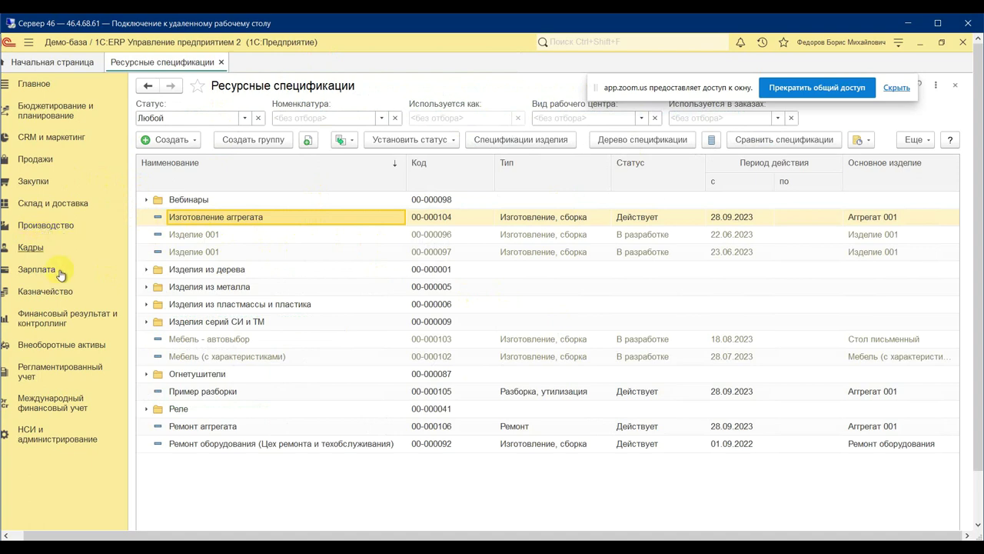
Open the production orders list from the production section and create a new production order.
click(65, 228)
click(223, 419)
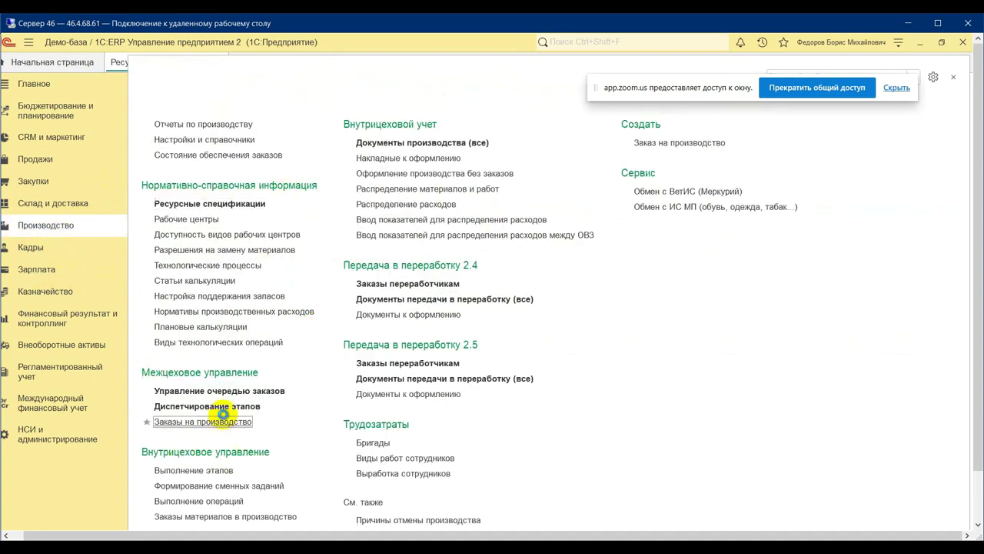
click(187, 139)
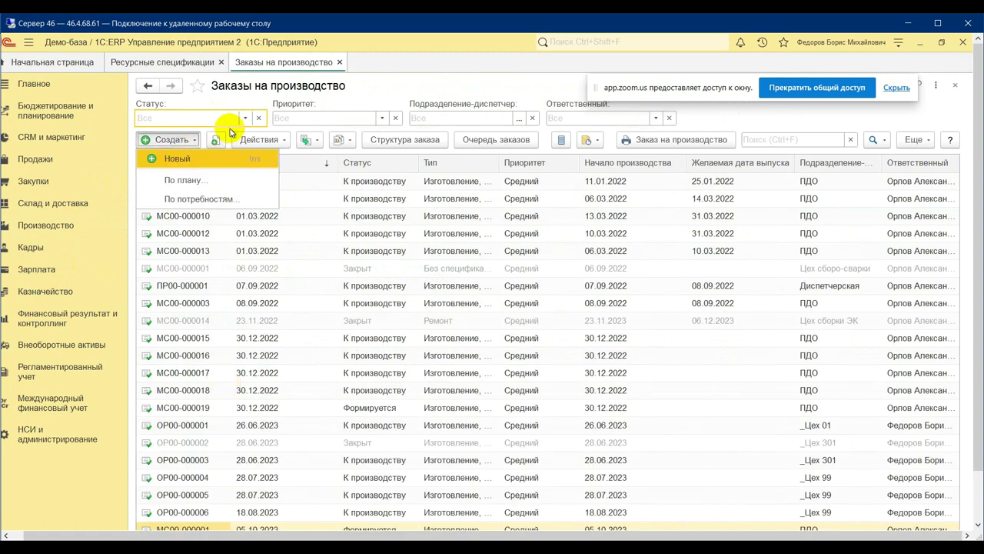
click(187, 162)
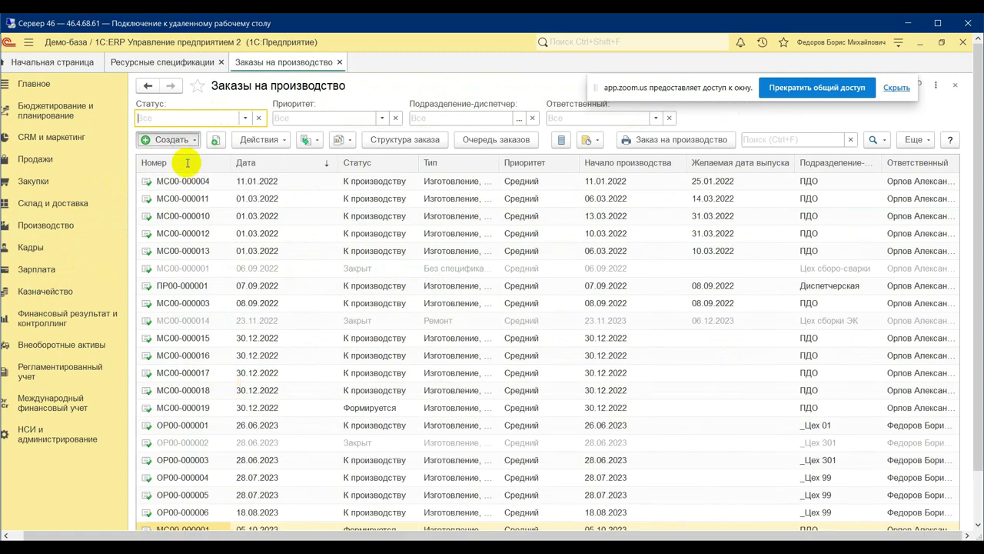
Set the production order's dispatching department to _Цех 99 and its organization to Орион.
click(360, 243)
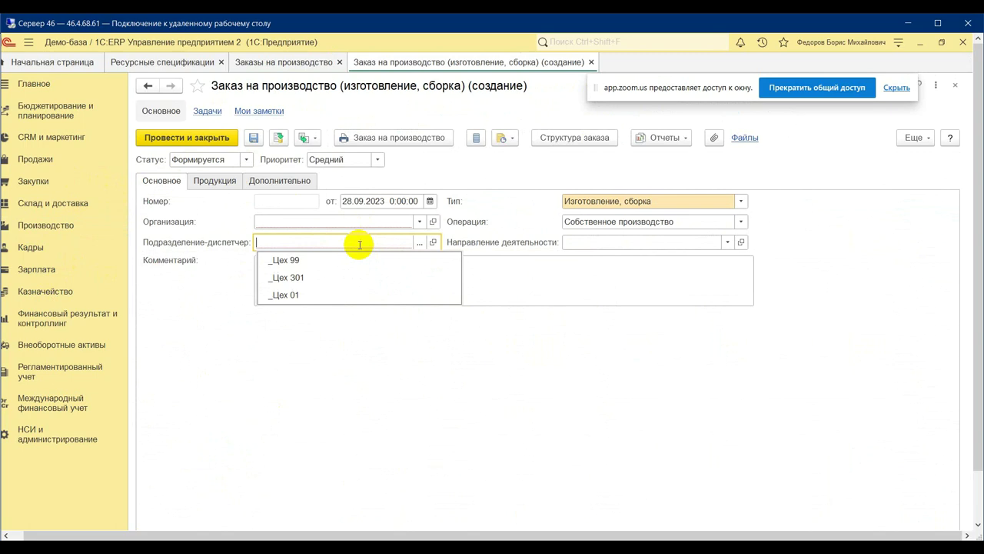
click(339, 259)
click(343, 223)
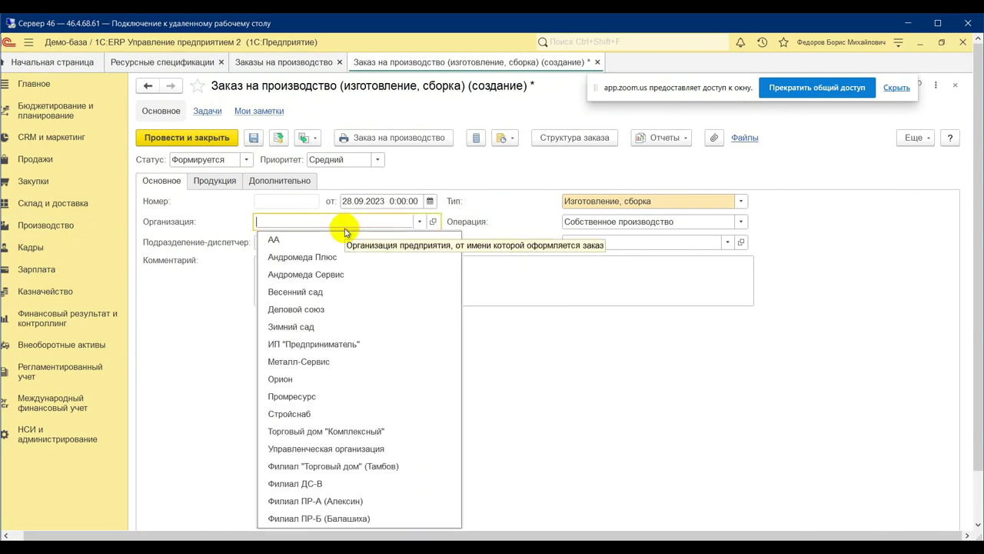
click(305, 378)
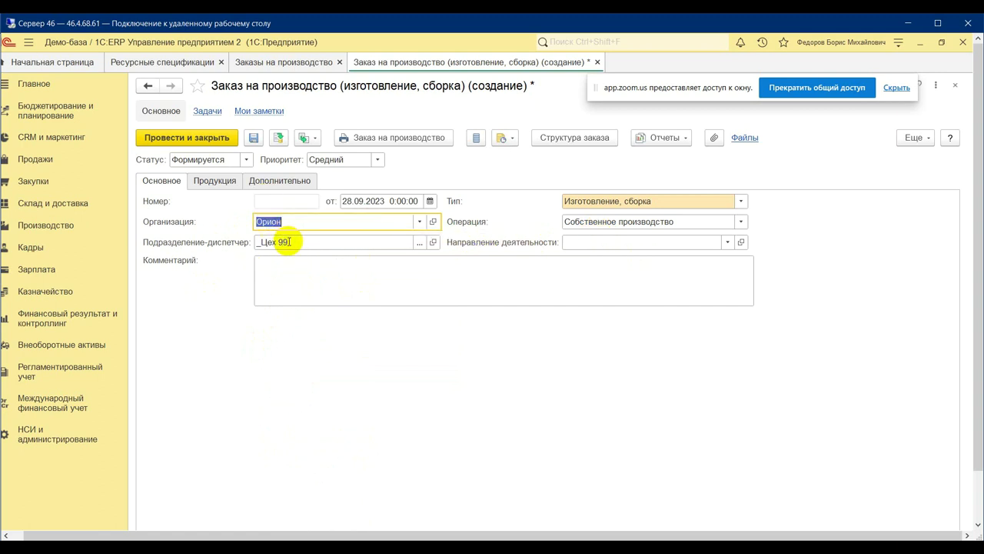
Add Аггрегат 001 to the production order's products with a quantity of 1.
click(214, 180)
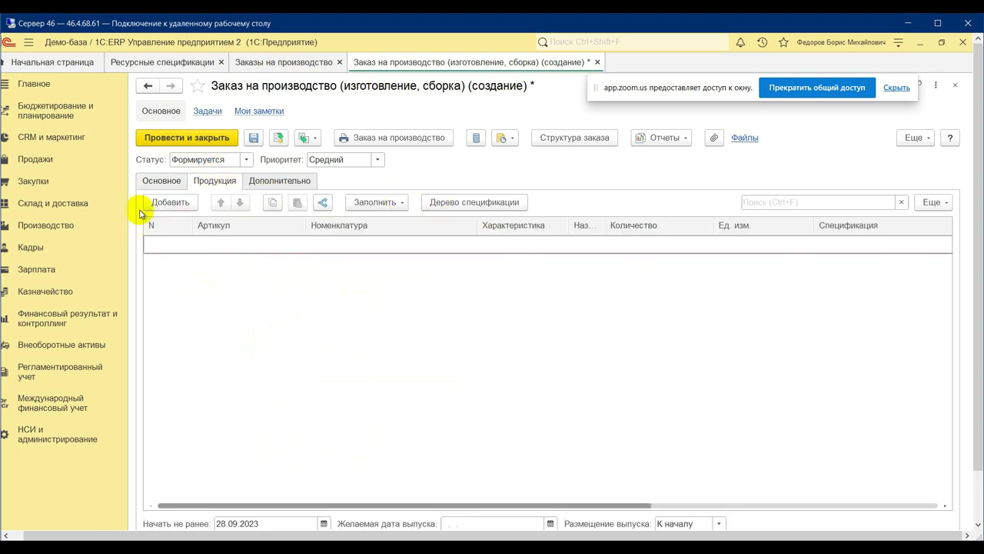
click(171, 202)
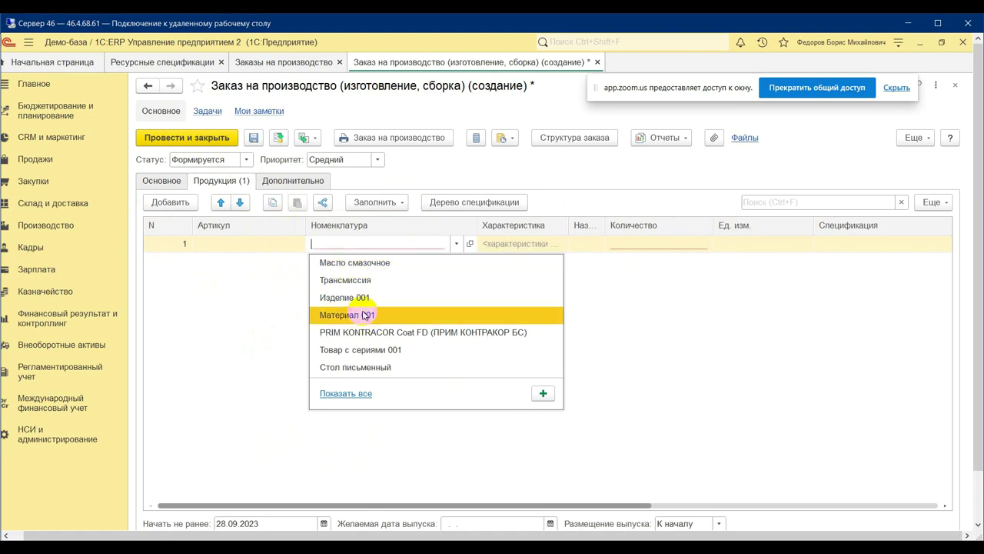
click(231, 243)
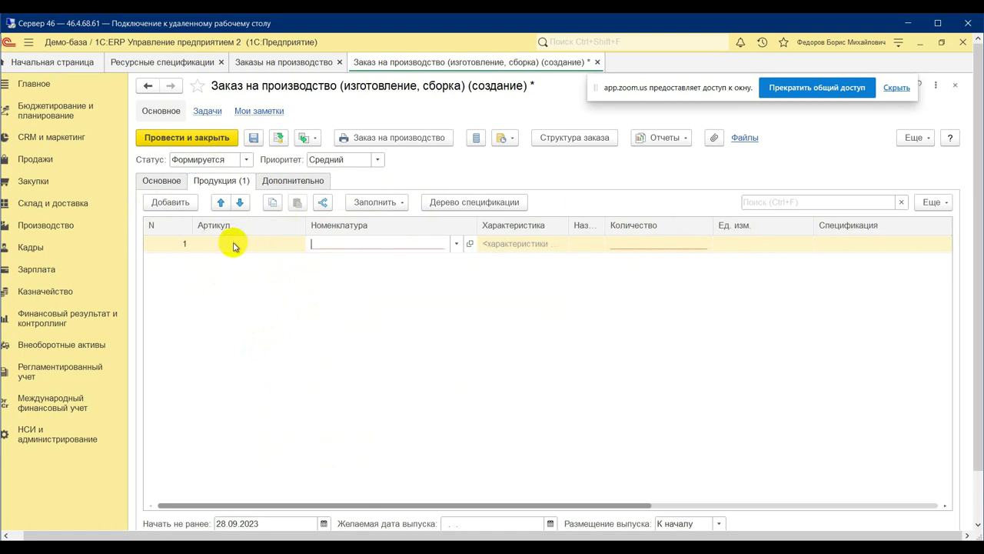
click(365, 246)
text(агр)
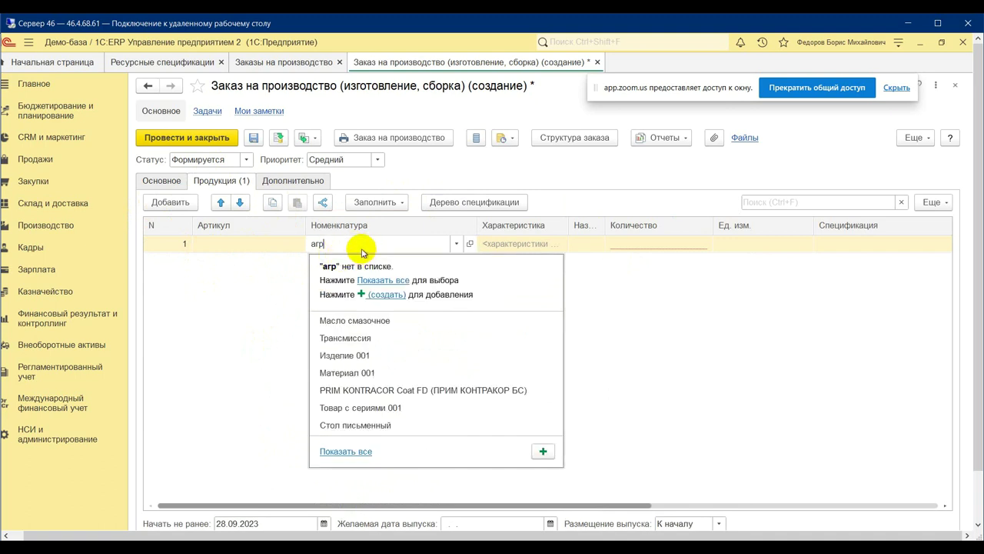
key(BackSpace)
click(358, 264)
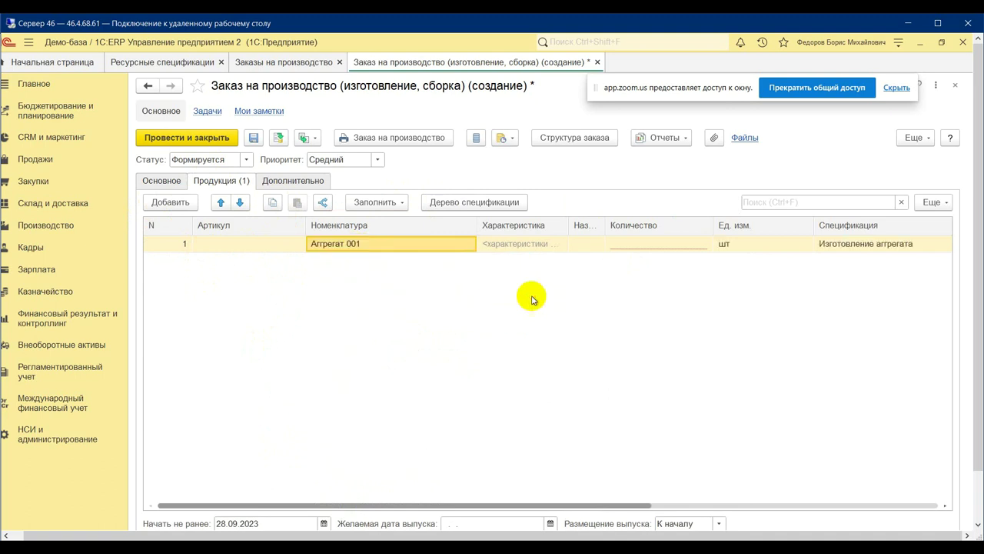
click(648, 247)
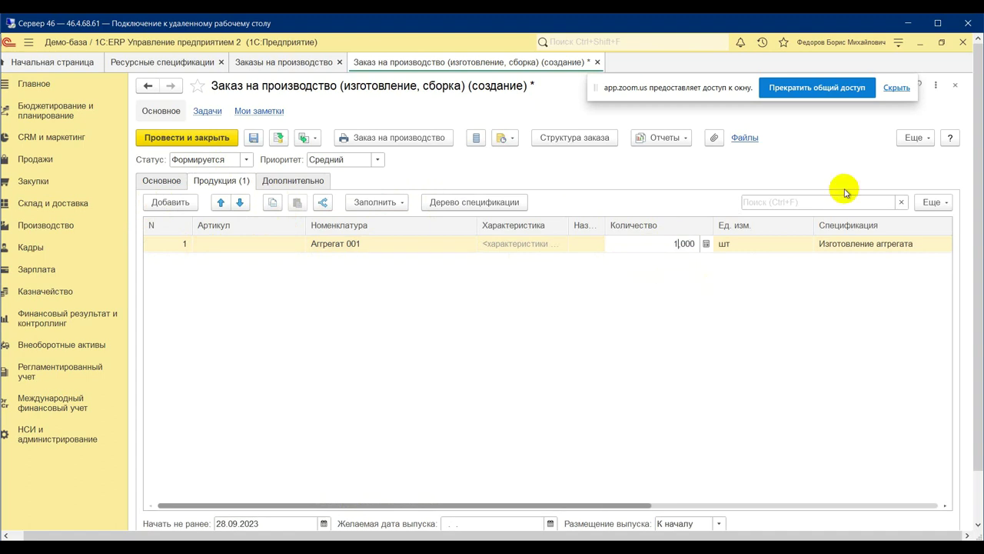
text(1)
key(Return)
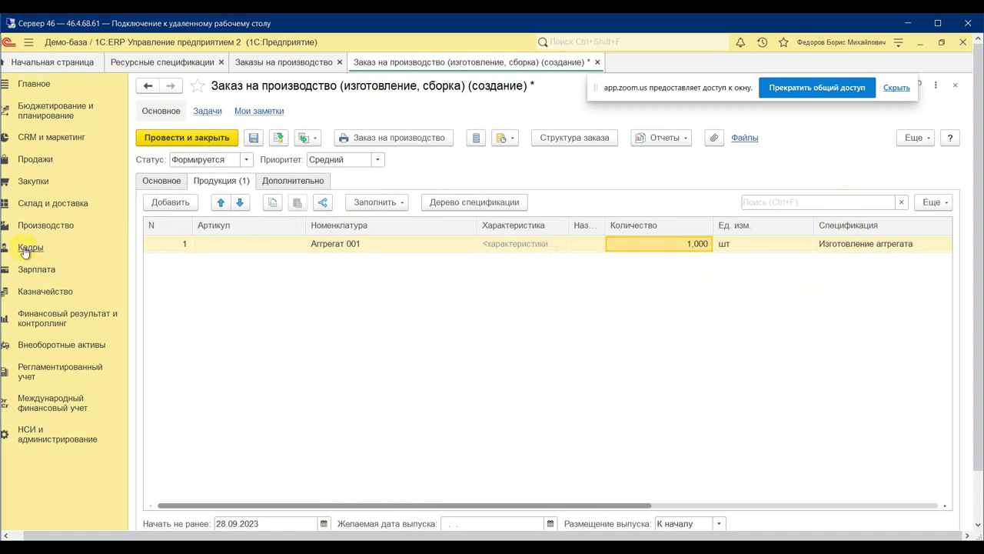
Set the production order's status to К производству and try to post and close it.
click(157, 183)
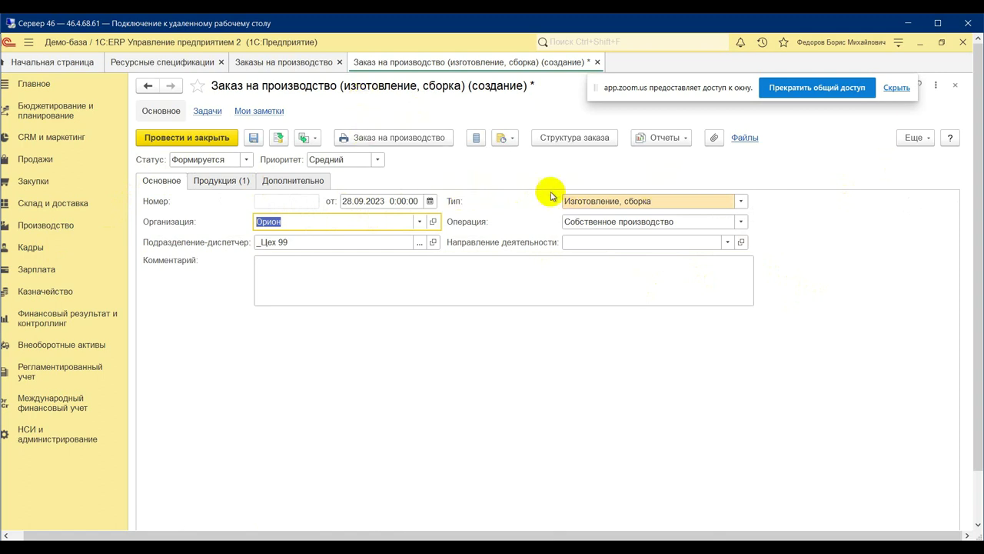
click(249, 160)
click(222, 194)
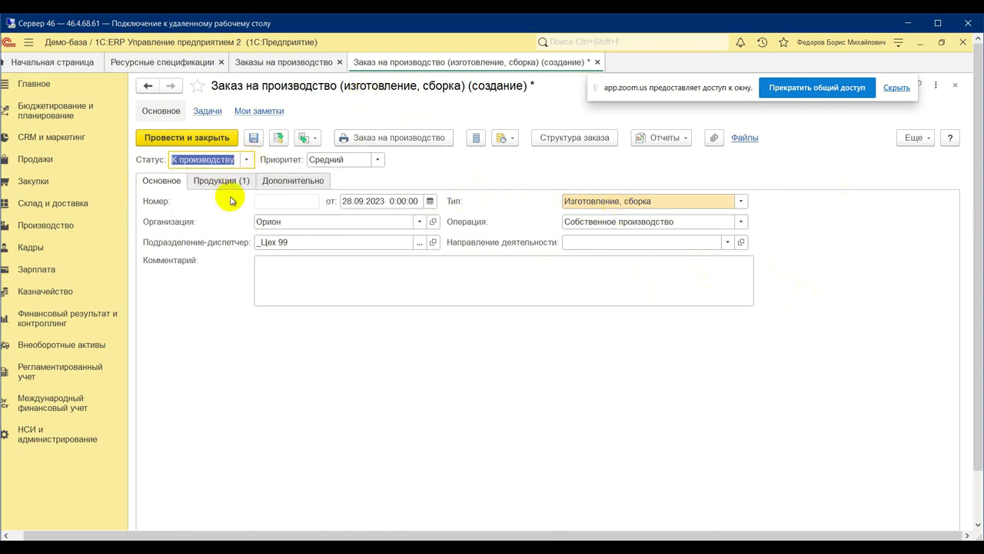
click(215, 139)
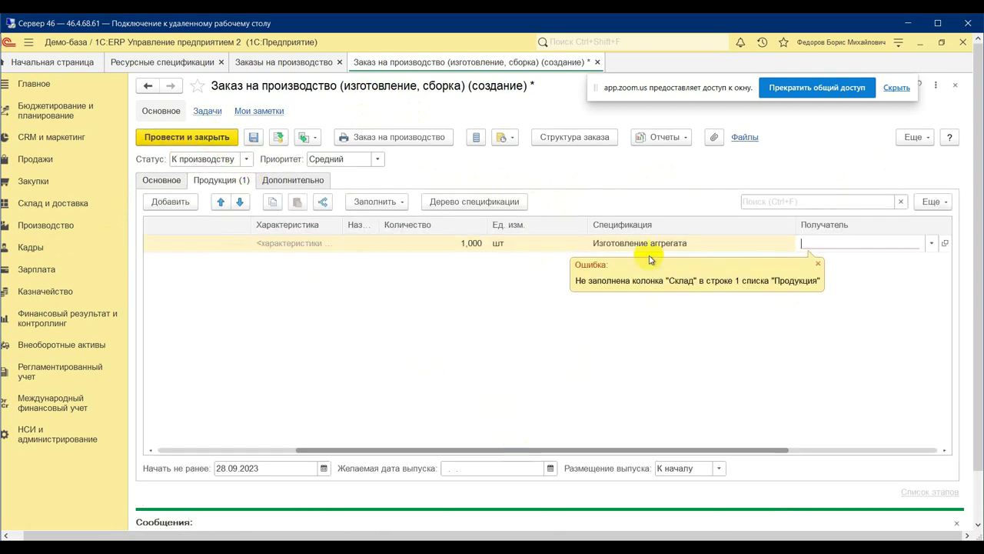
Set the recipient of the Аггрегат 001 product line to Основной склад, and post and close the order.
click(932, 246)
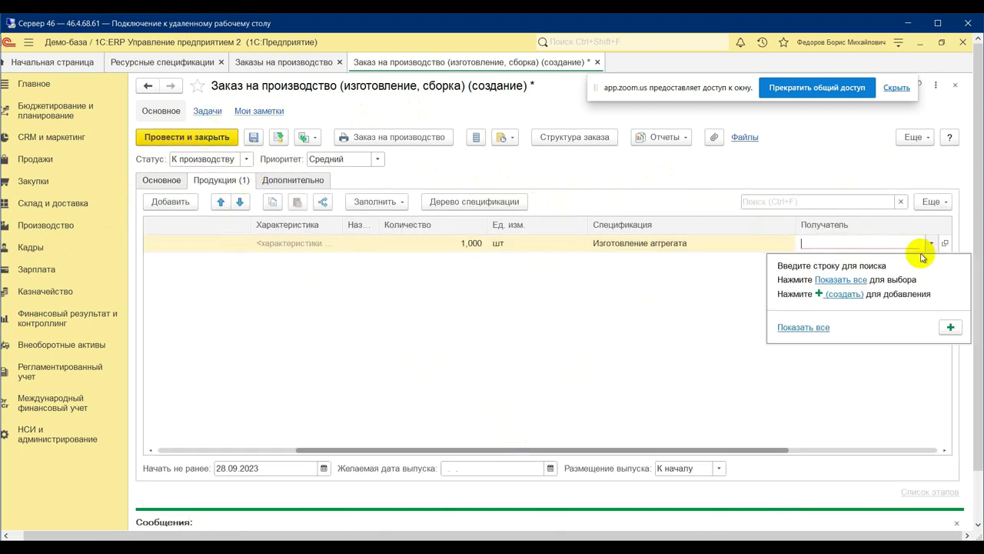
click(814, 279)
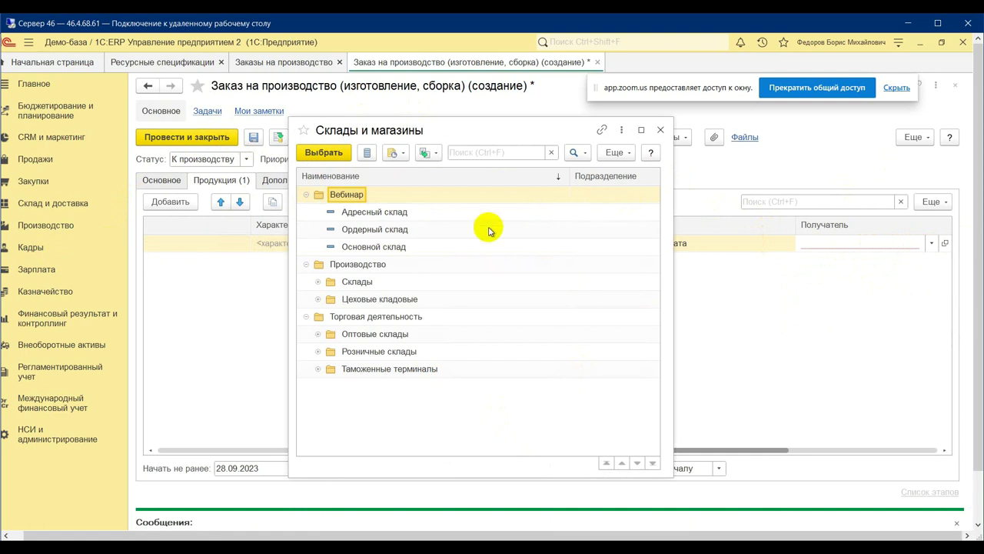
double_click(395, 246)
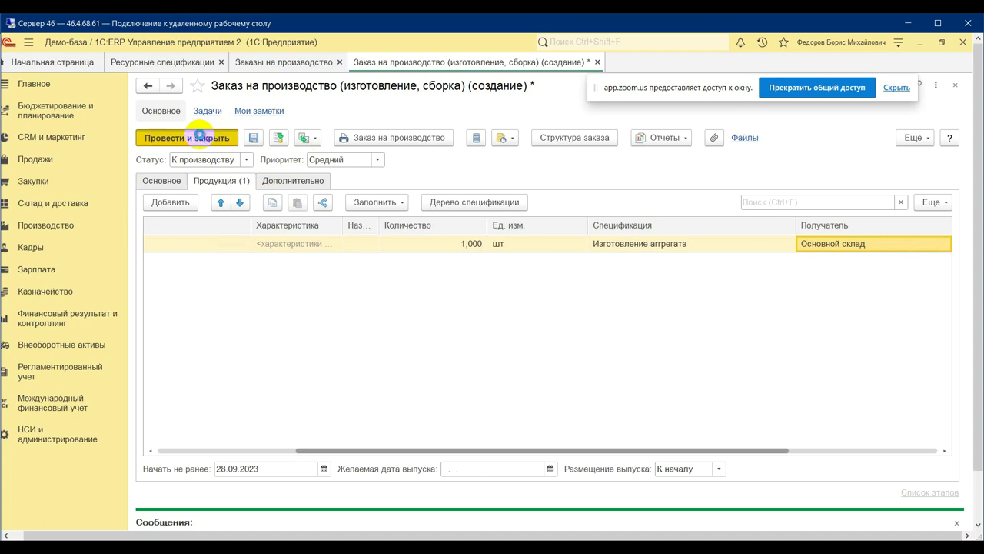
click(199, 135)
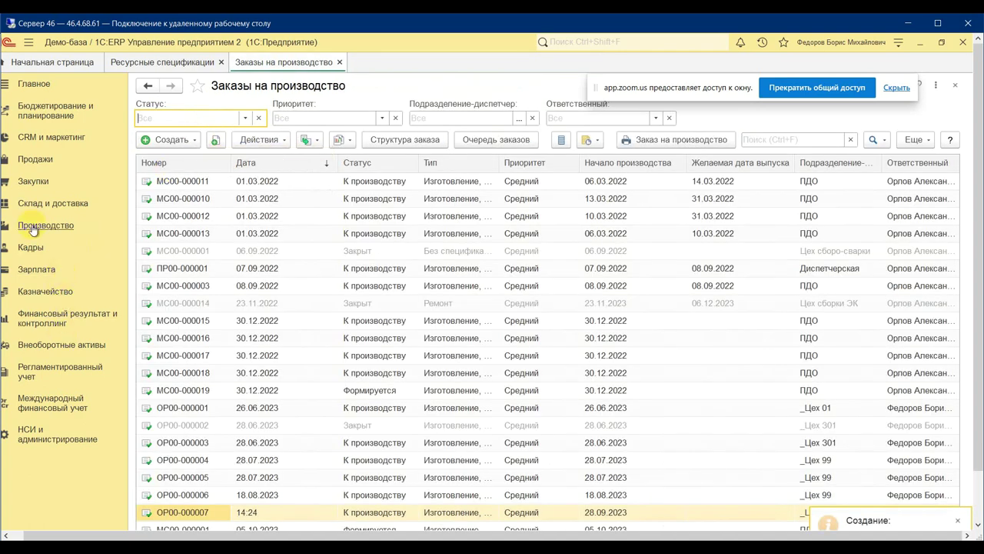
Open the production order queue management and generate the stages of the new order with all generation options left off.
click(33, 227)
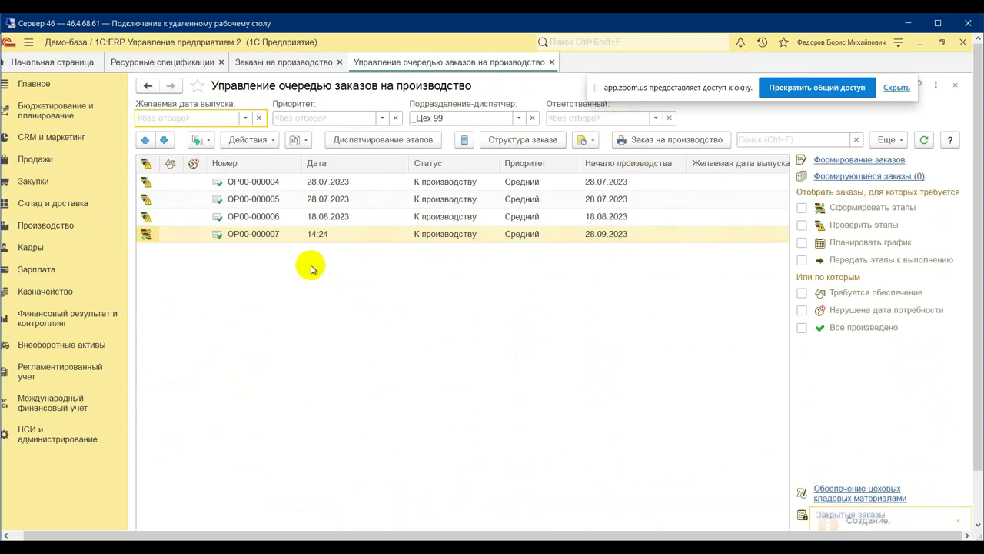
click(481, 233)
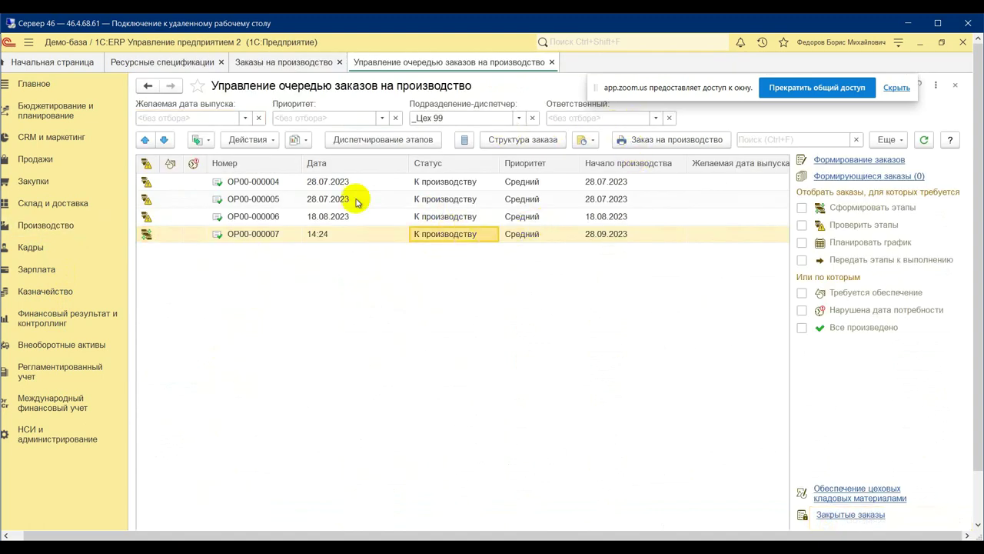
click(268, 138)
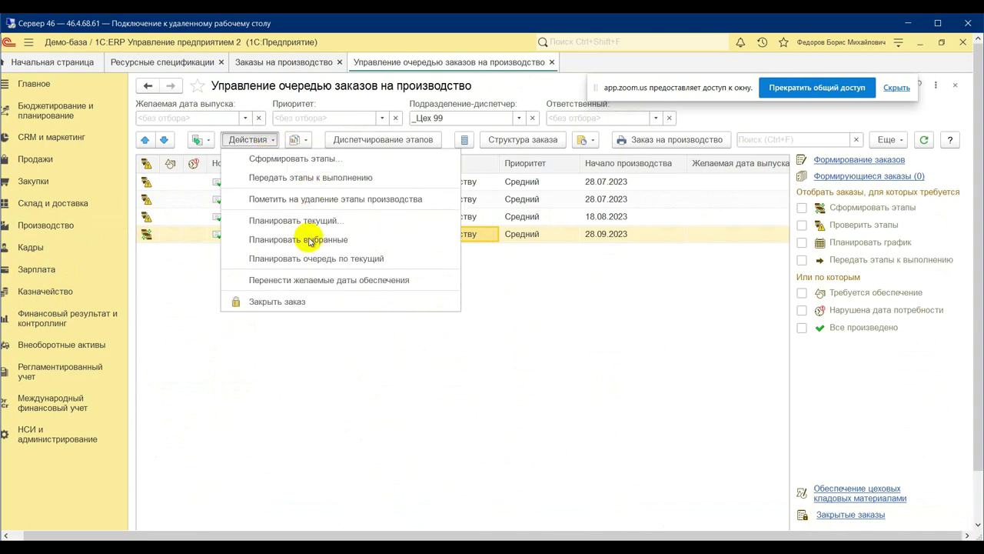
click(342, 162)
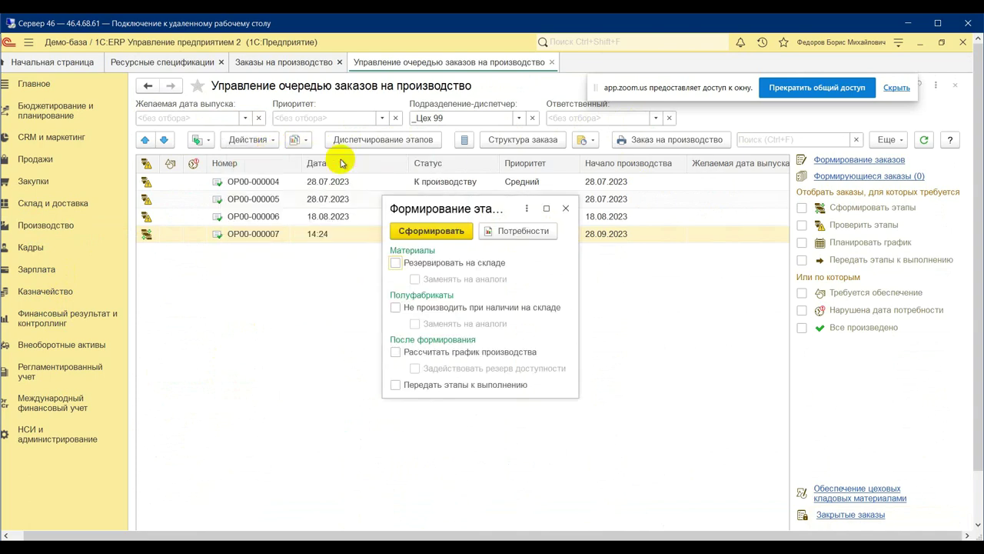
double_click(441, 233)
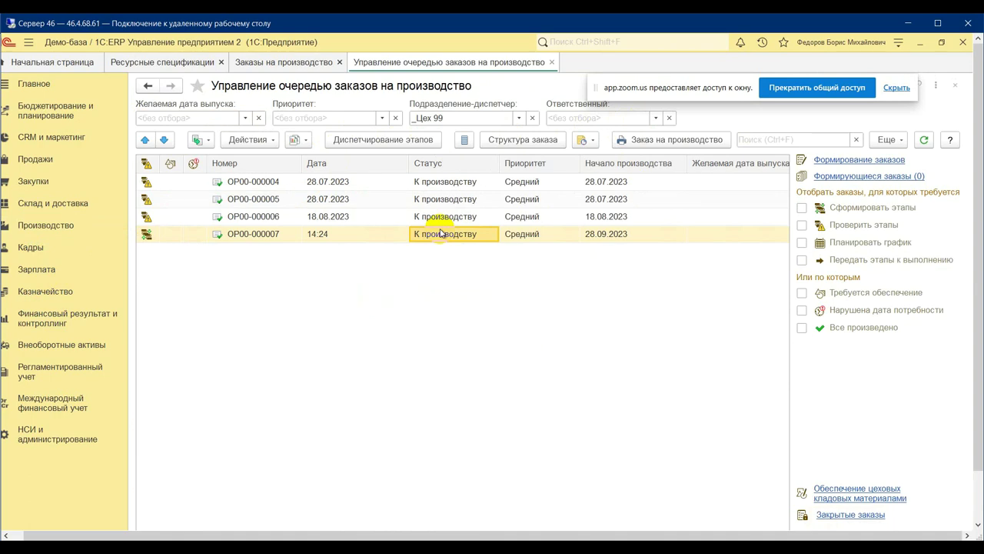
Open the new order's stage from stage dispatching, examine its material supply and output, and close it.
click(384, 137)
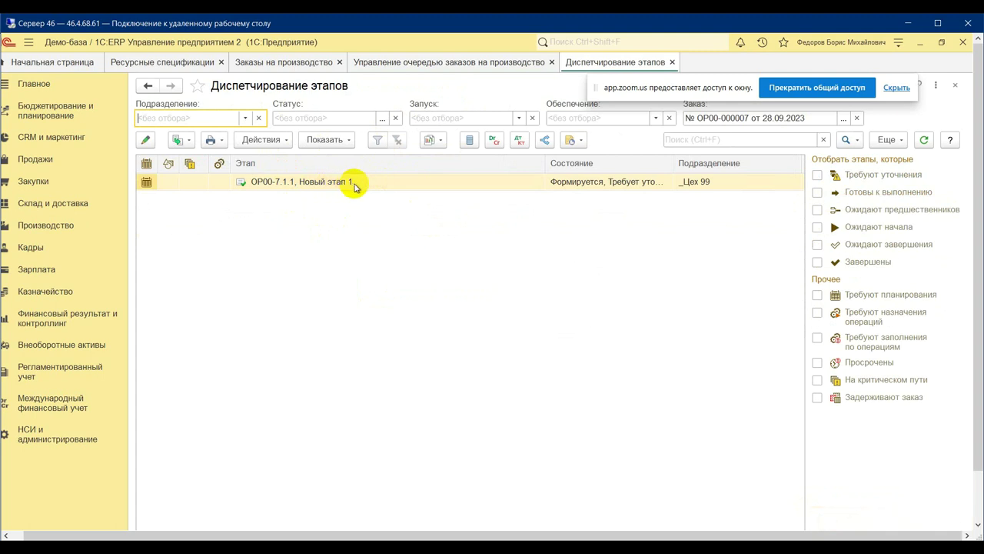
click(354, 187)
double_click(355, 185)
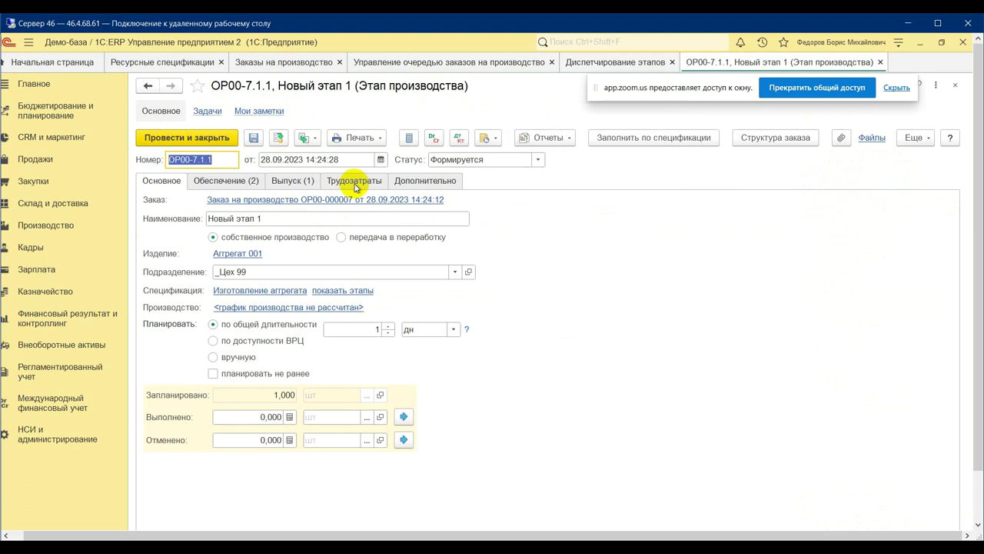
click(223, 180)
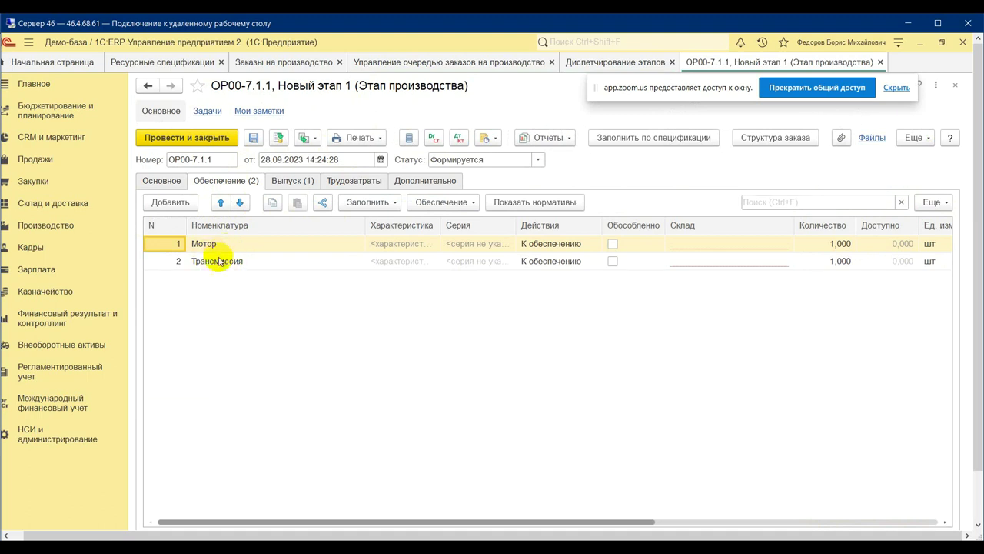
click(291, 180)
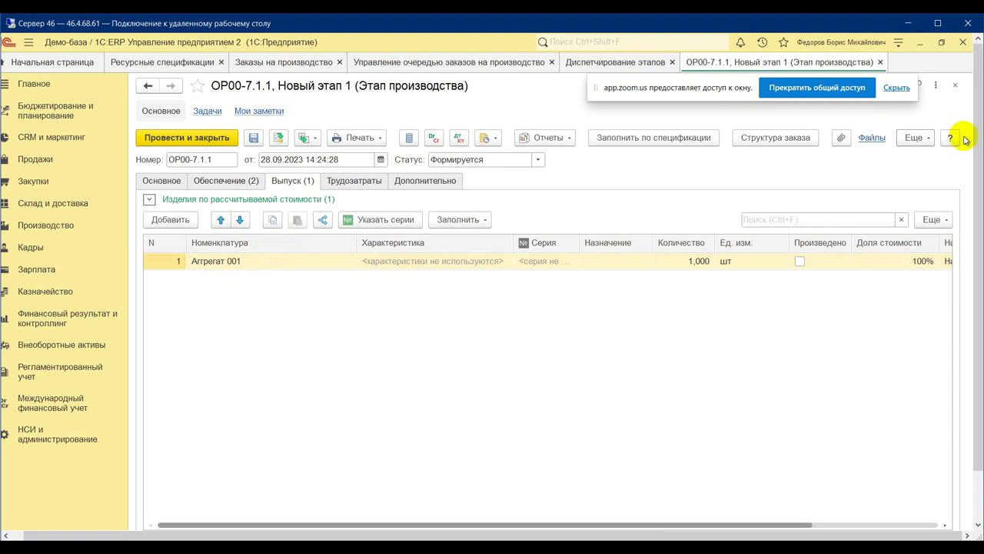
click(881, 62)
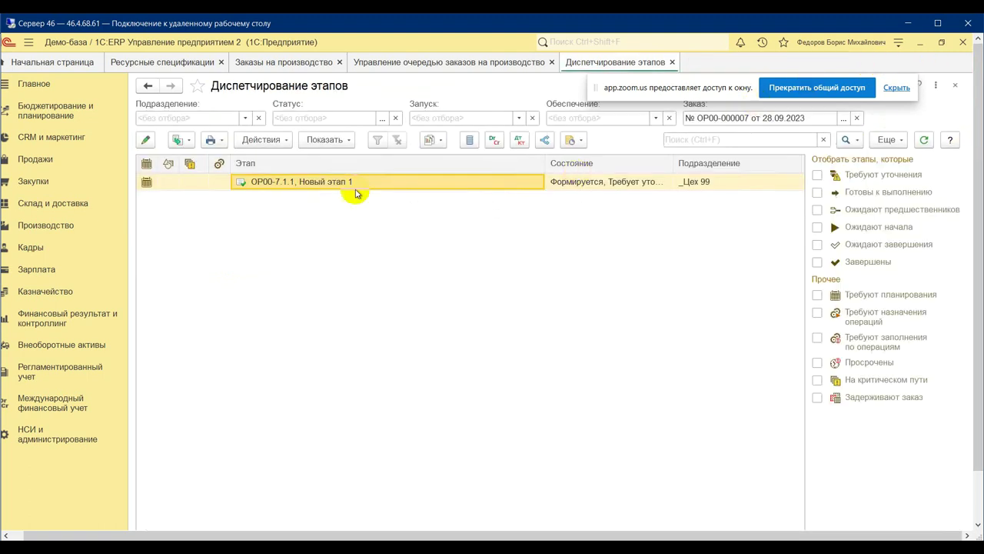
Return to the order queue and mark all production stages of the new order for deletion.
click(476, 65)
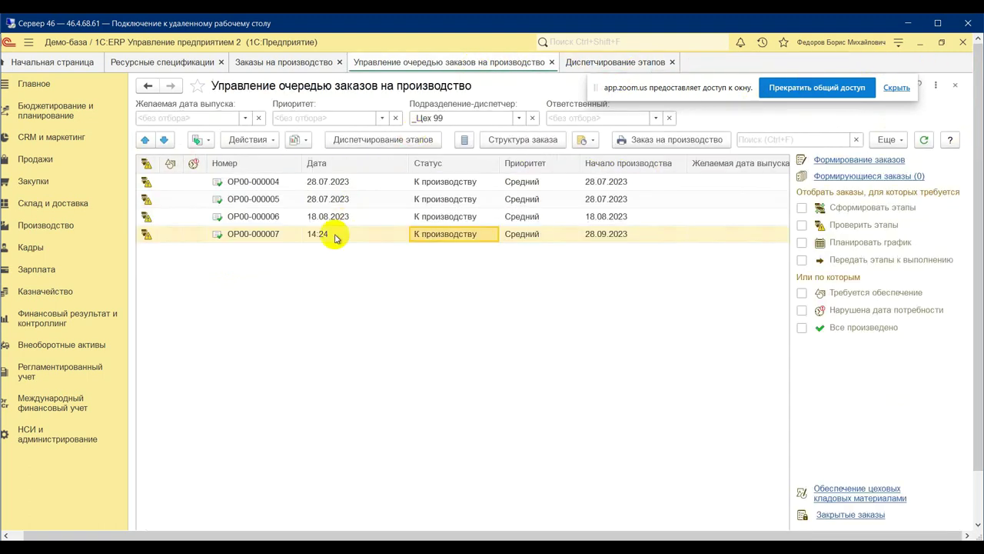
right_click(429, 235)
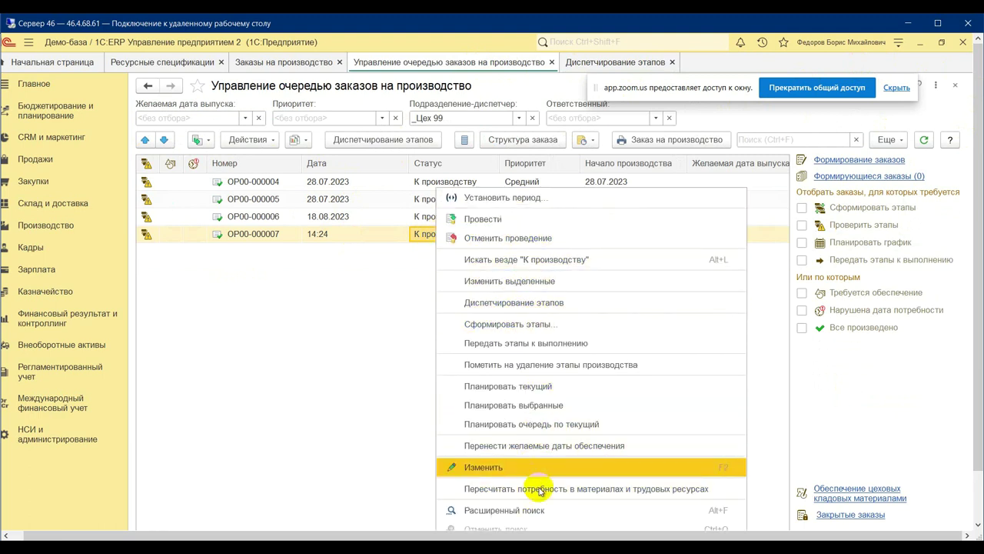
click(548, 366)
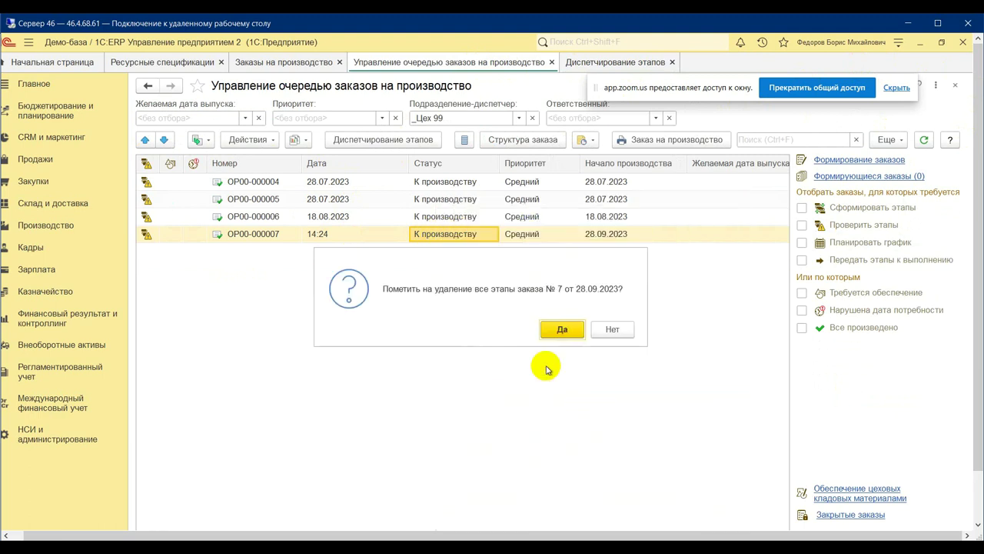
click(553, 327)
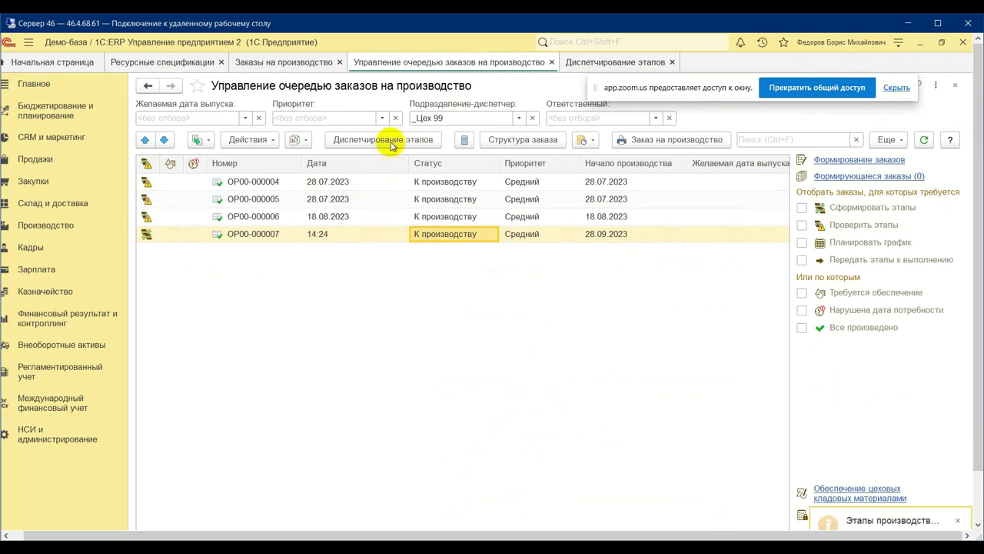
Return to the production orders list and open the newly created order for _Цех 99.
click(181, 68)
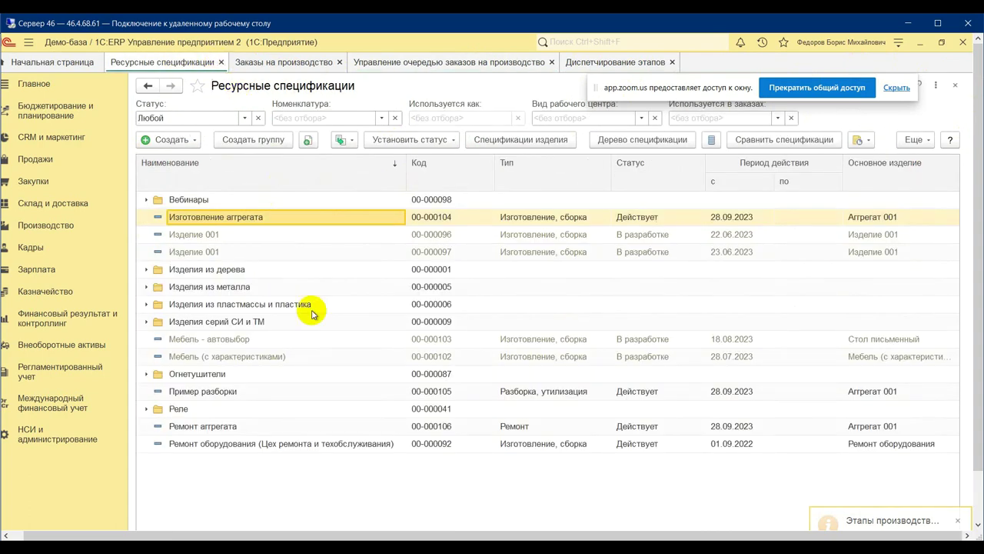
click(295, 64)
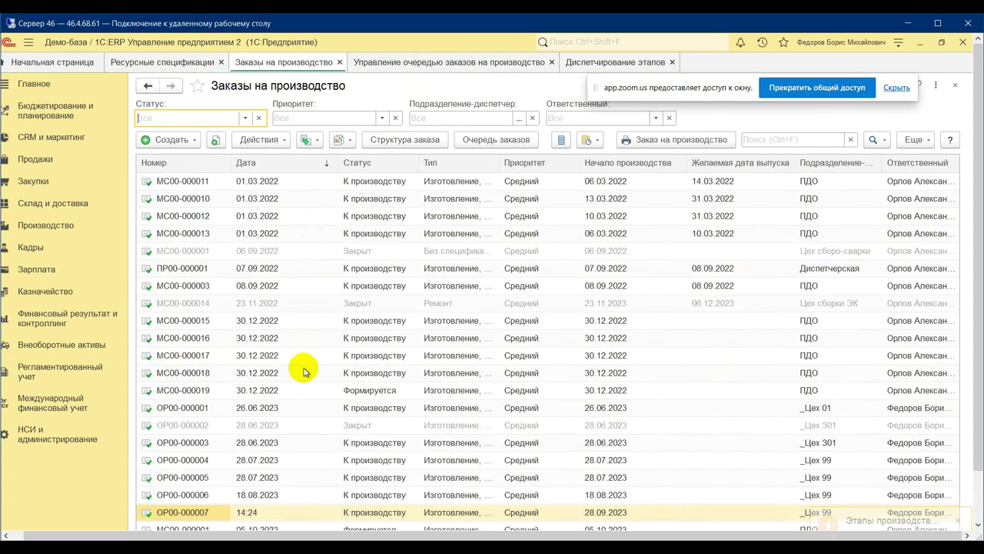
click(252, 510)
double_click(251, 509)
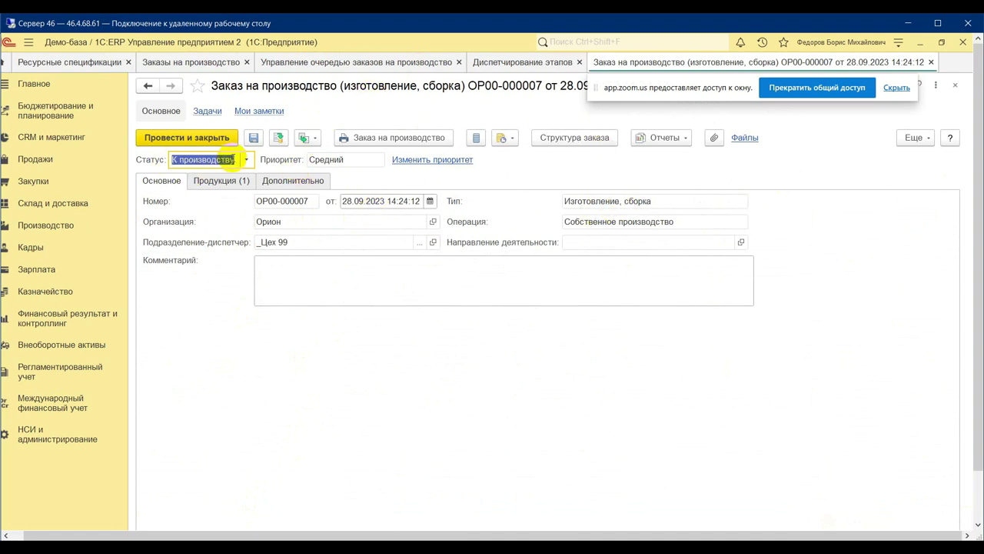
Set the production order's status to Формируется and post it without closing.
click(246, 160)
click(220, 179)
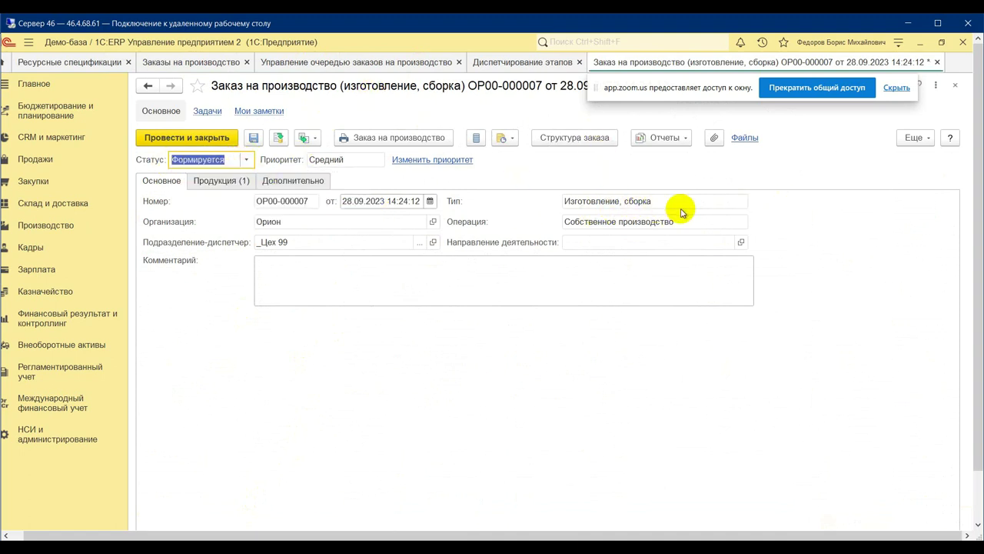
click(516, 261)
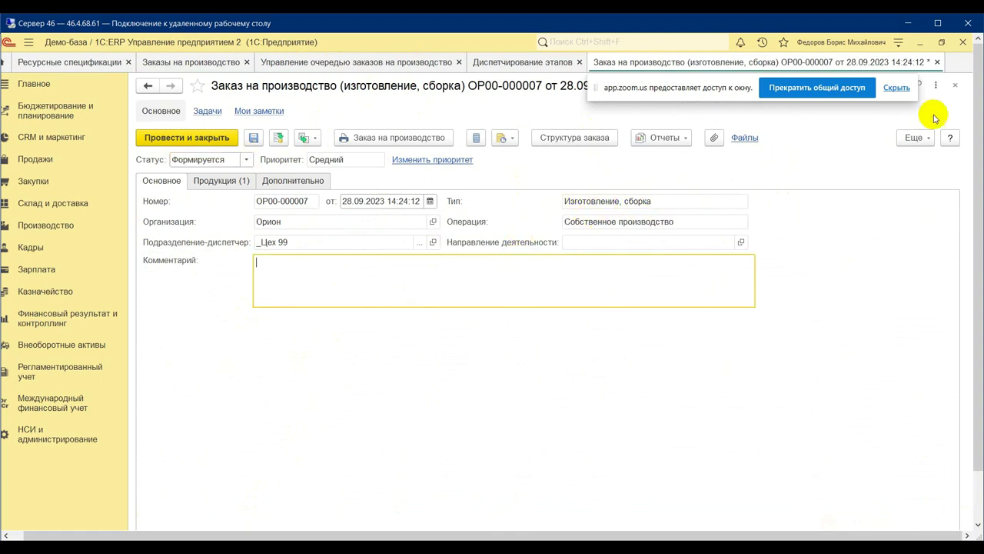
click(917, 137)
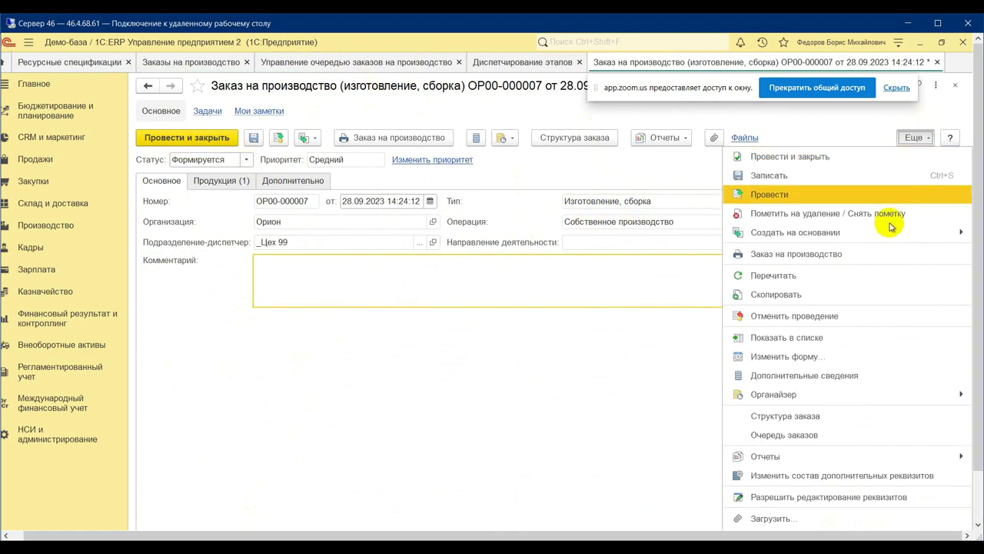
click(278, 140)
click(596, 200)
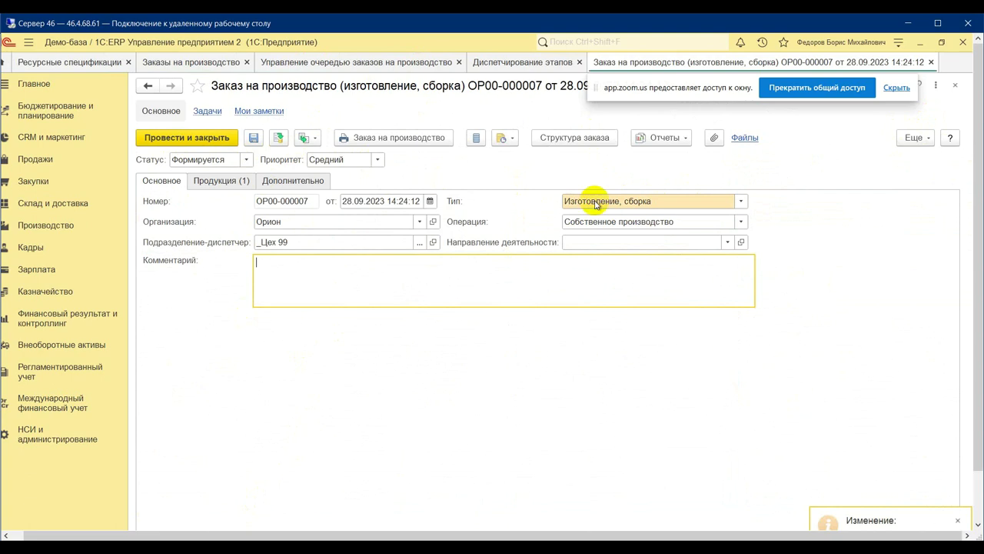
Change the production order's type to Разборка, утилизация and check its disassembled item and specification.
click(741, 200)
click(578, 253)
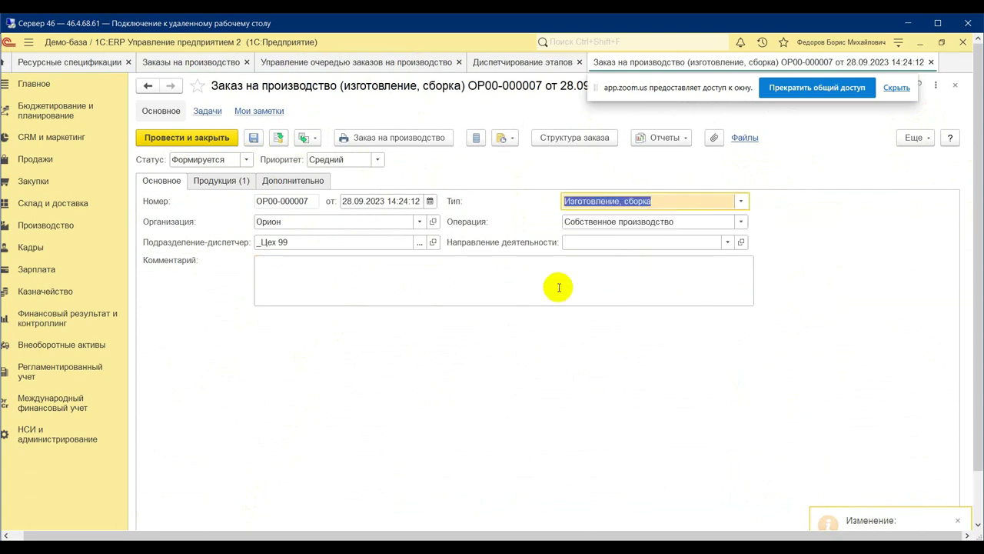
click(501, 308)
click(740, 200)
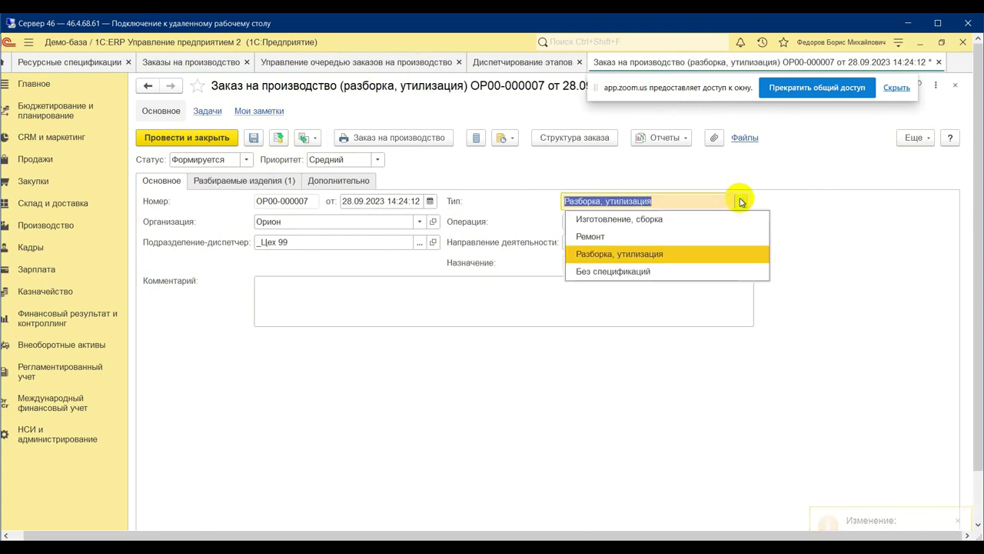
click(621, 262)
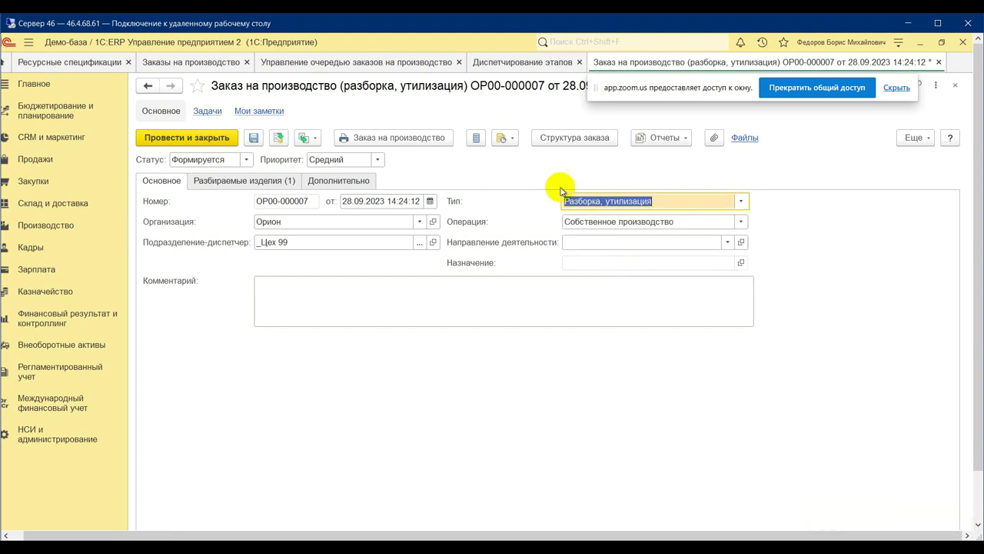
click(270, 180)
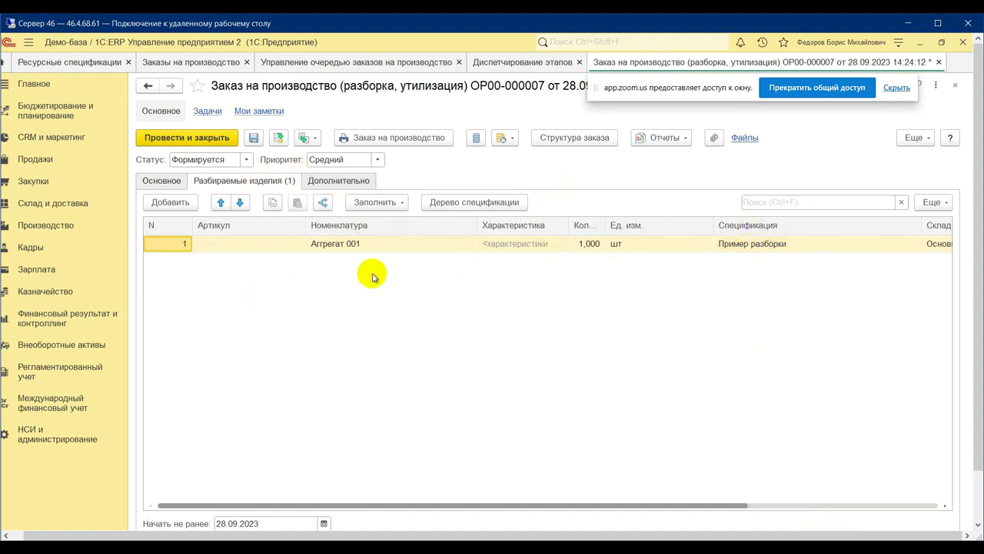
Set the disassembly order's status to К производству, then post and close it.
click(240, 160)
click(245, 160)
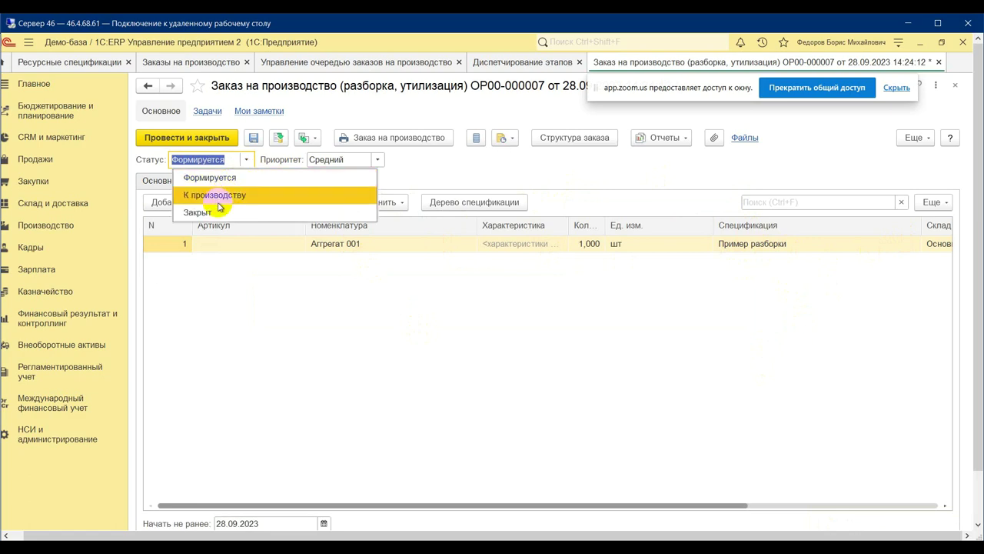
click(219, 195)
click(204, 139)
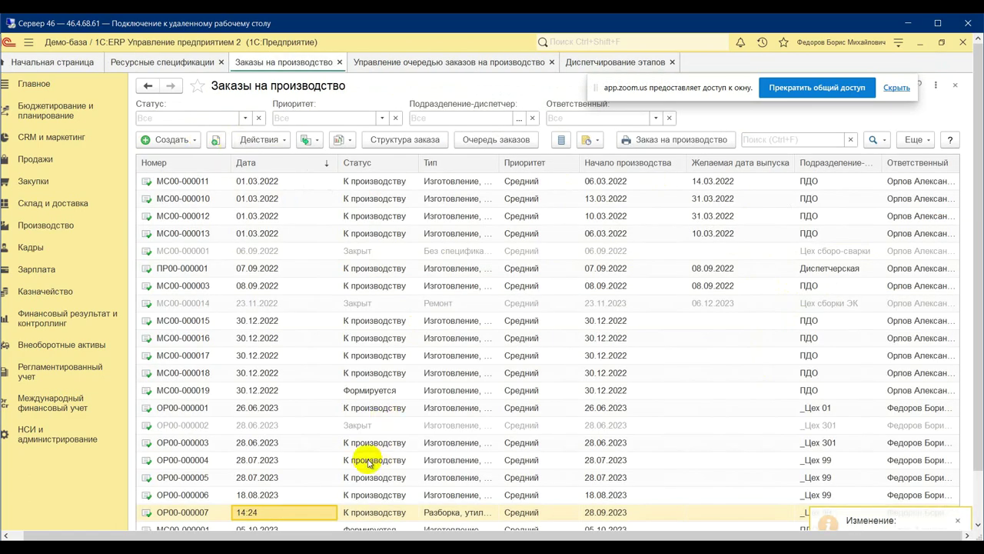
Generate the disassembly order's production stages from the order queue, leaving all generation options unselected.
click(440, 65)
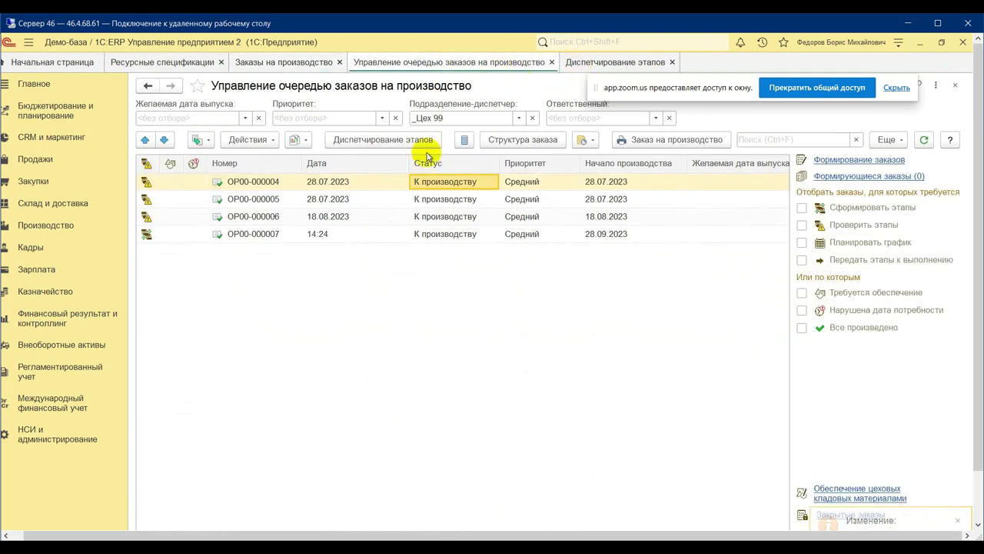
click(310, 236)
right_click(310, 237)
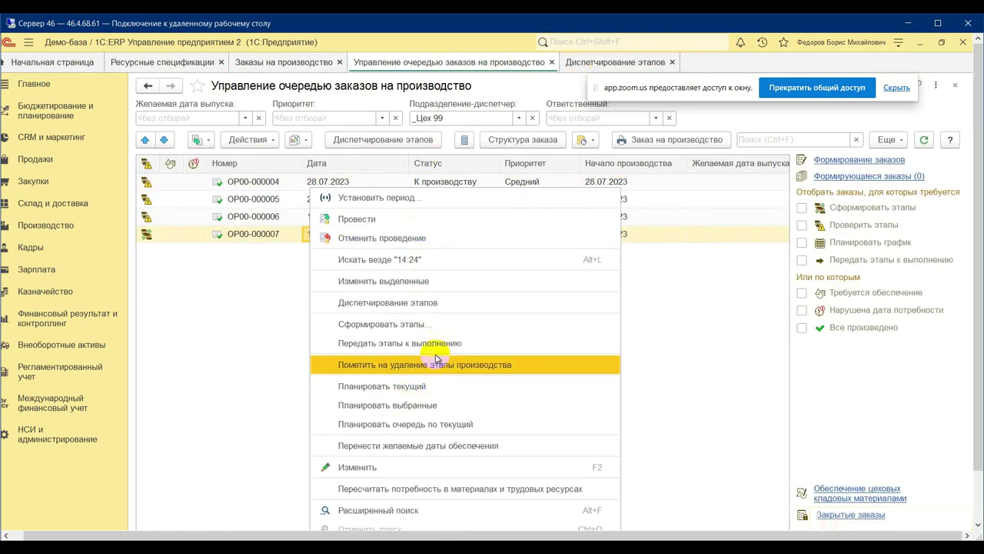
click(433, 323)
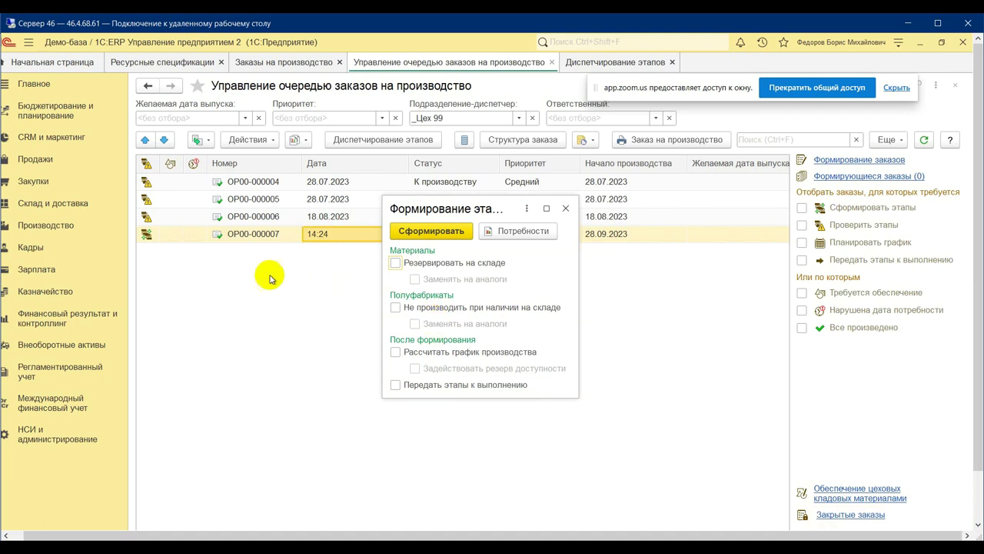
click(427, 231)
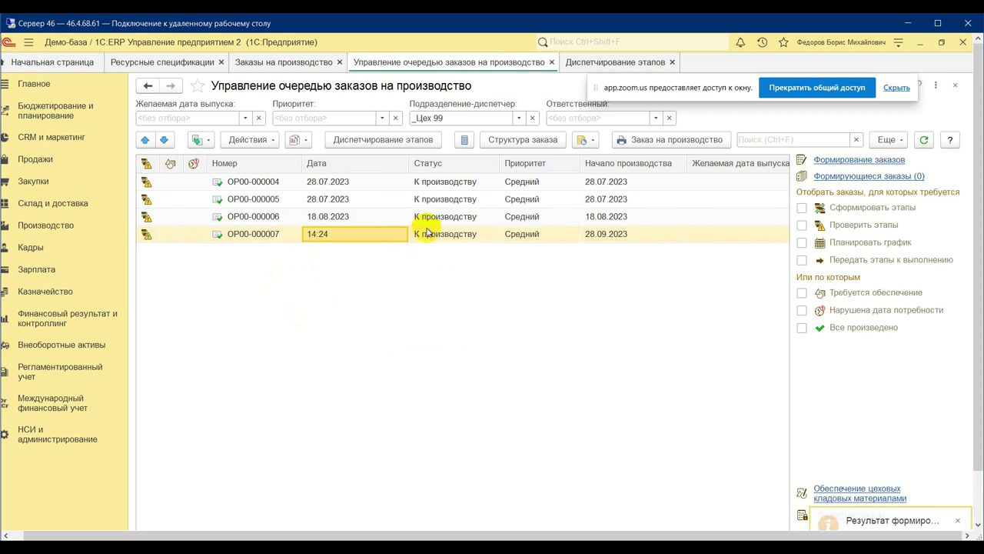
Open the disassembly stage from stage dispatching and examine its output items and the warehouses of its supplied materials.
click(391, 140)
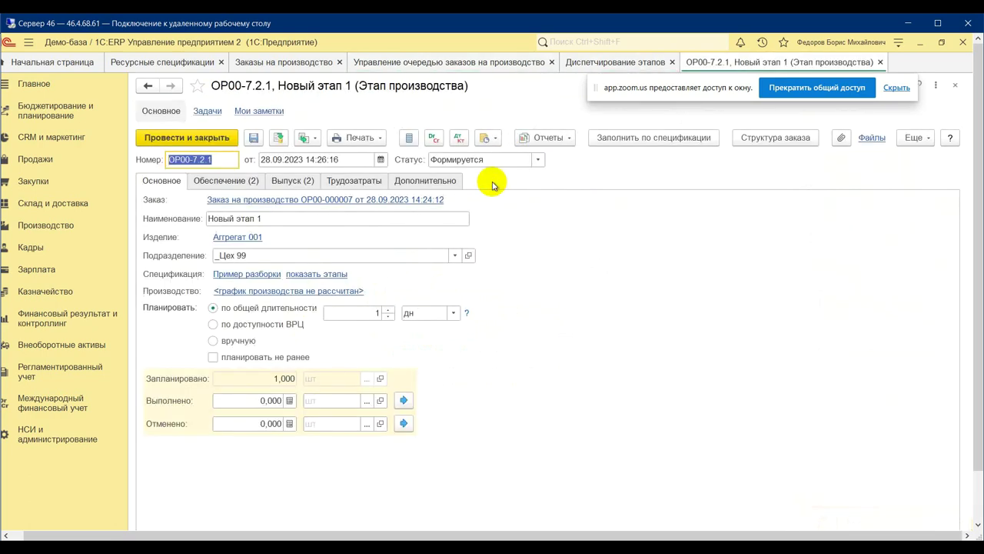
click(293, 181)
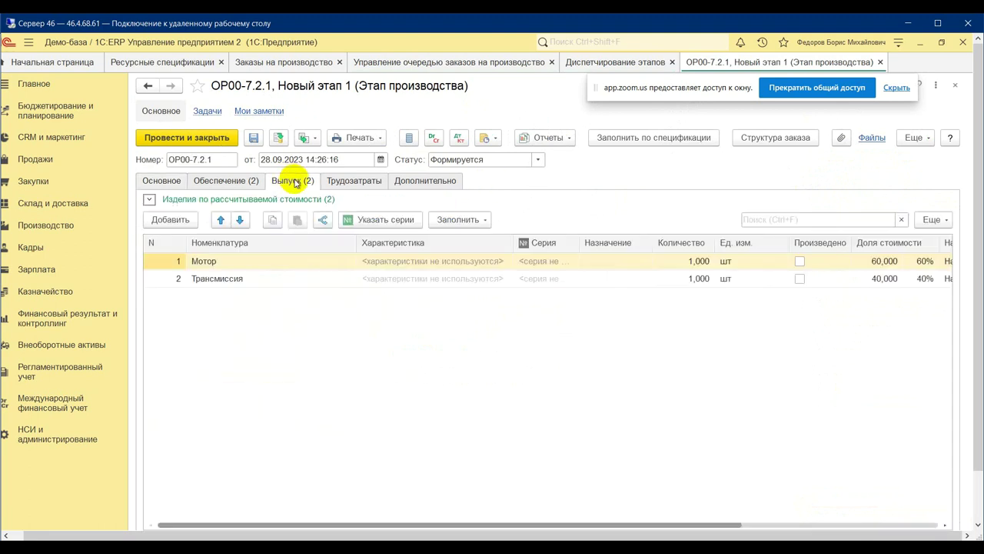
click(212, 181)
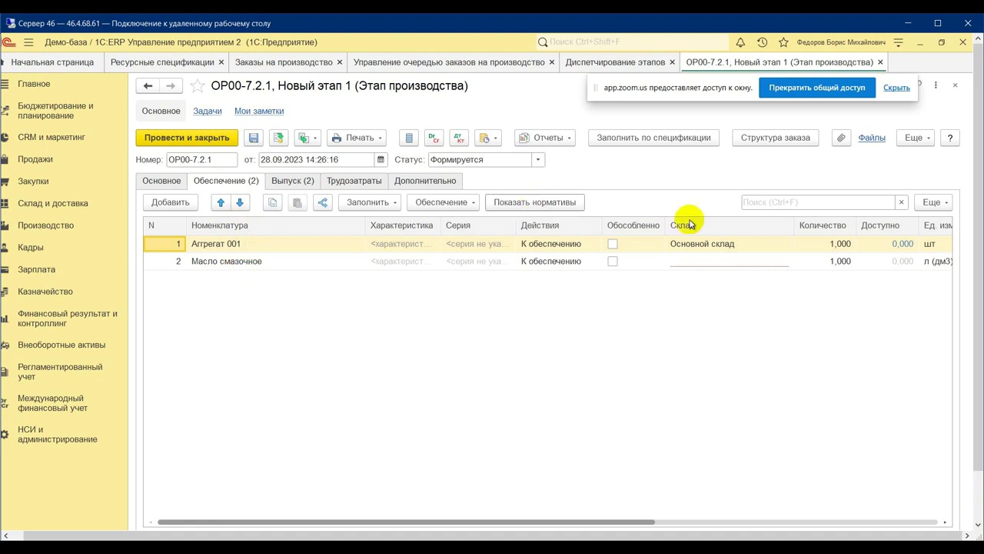
click(717, 271)
click(714, 267)
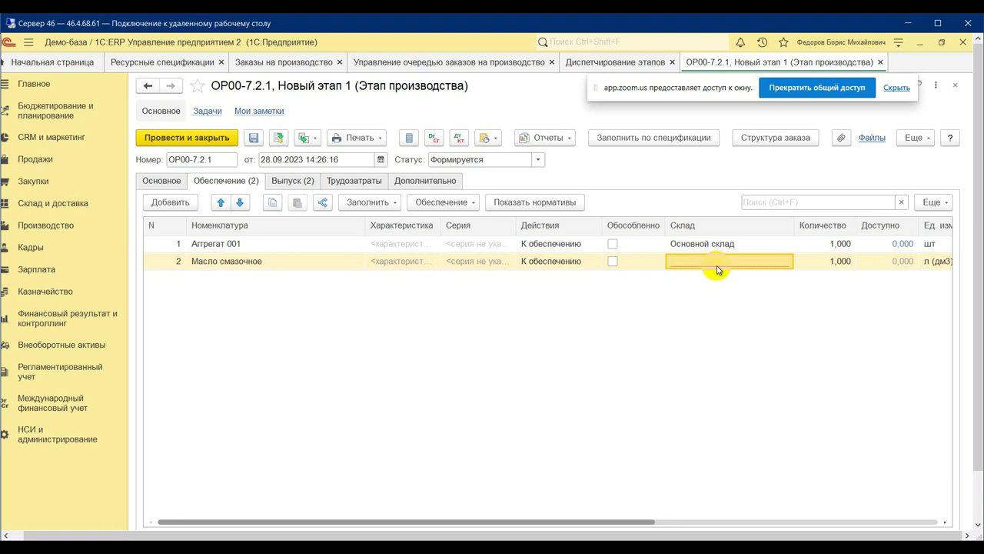
click(719, 246)
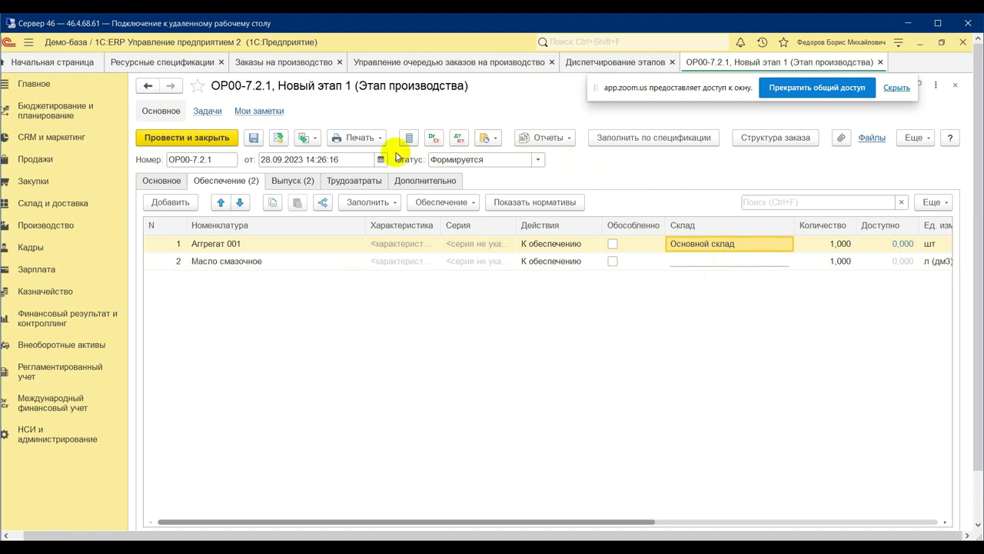
Examine the cost shares and recipients of the disassembly stage's output, and close the stage.
click(296, 180)
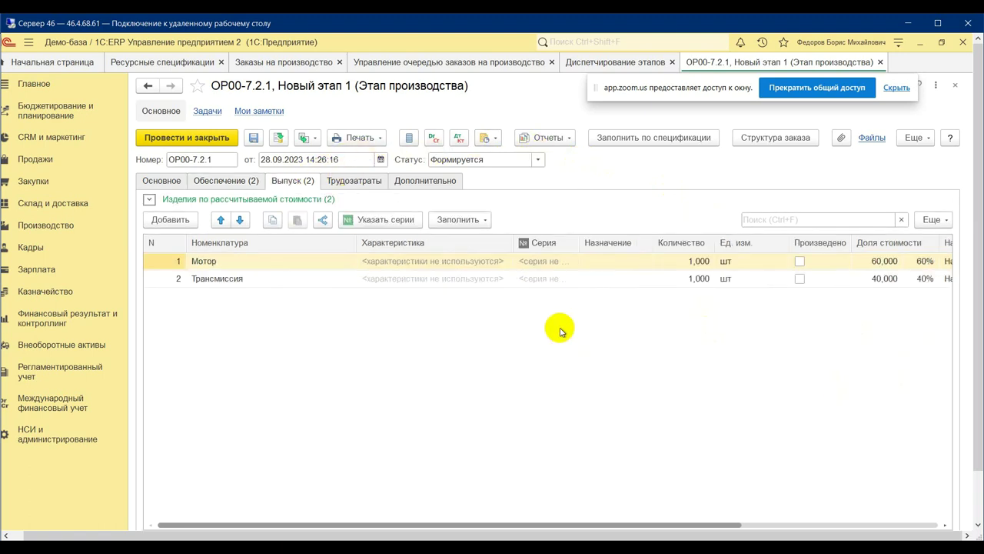
click(654, 526)
drag(653, 527, 904, 526)
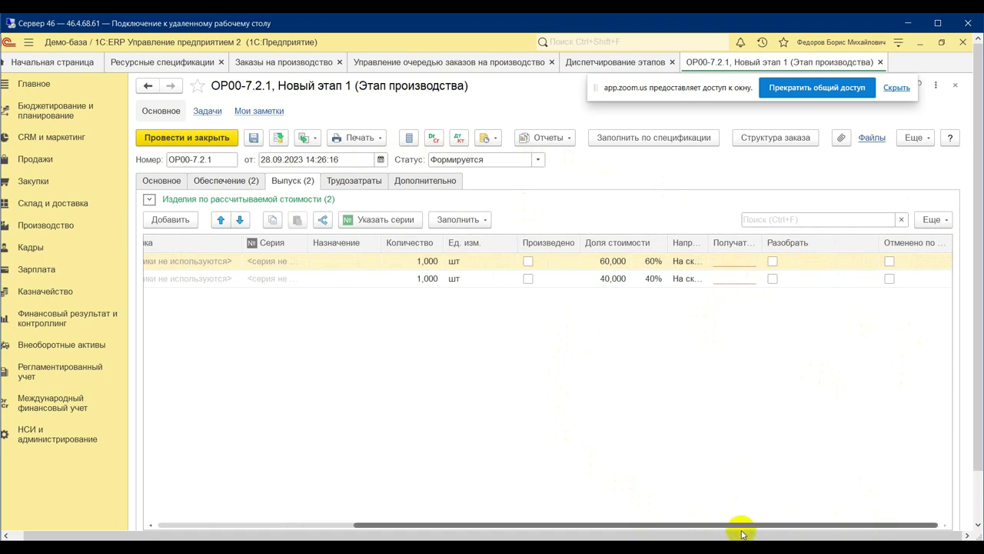
drag(740, 528, 595, 522)
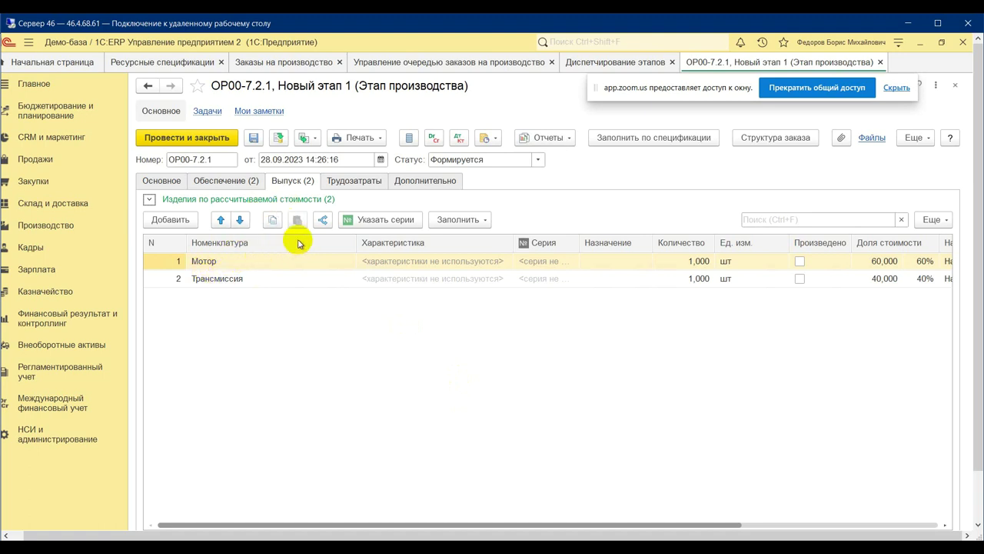
click(880, 62)
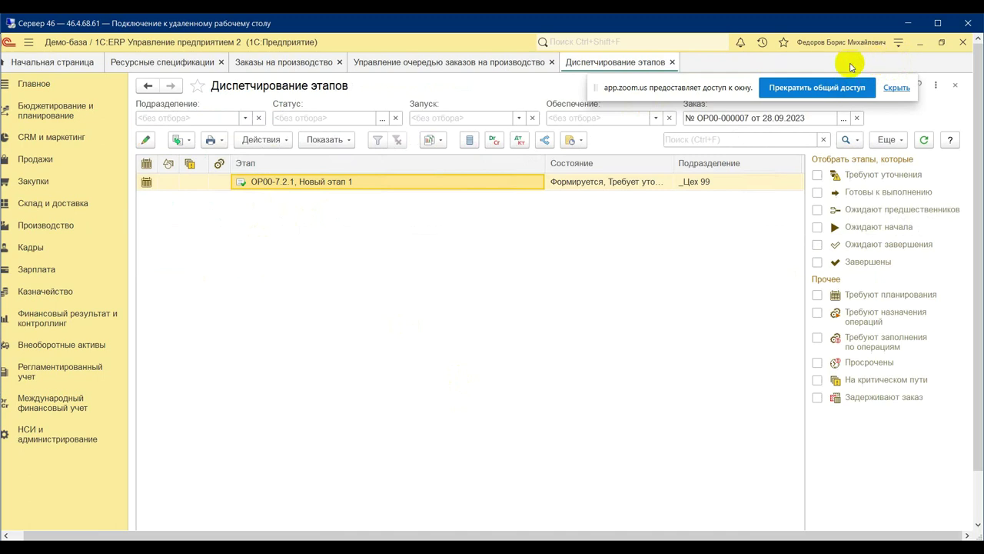
Return to the order queue and mark all stages of the disassembly order for deletion.
click(436, 62)
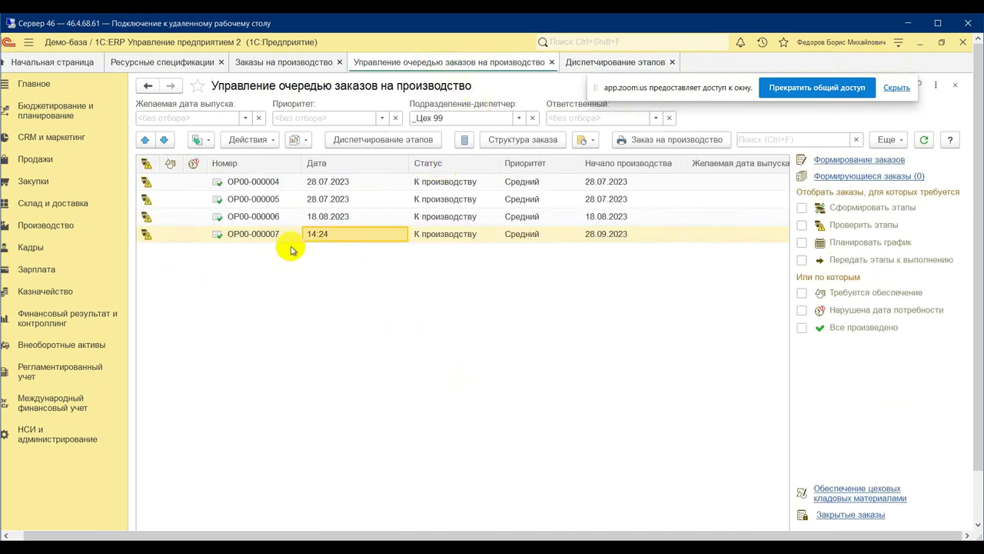
right_click(329, 236)
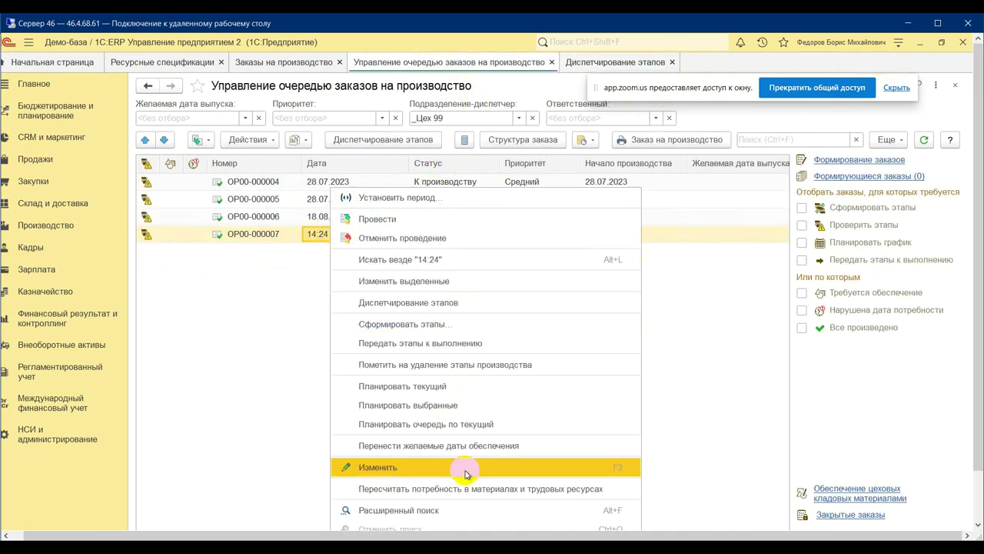
click(485, 364)
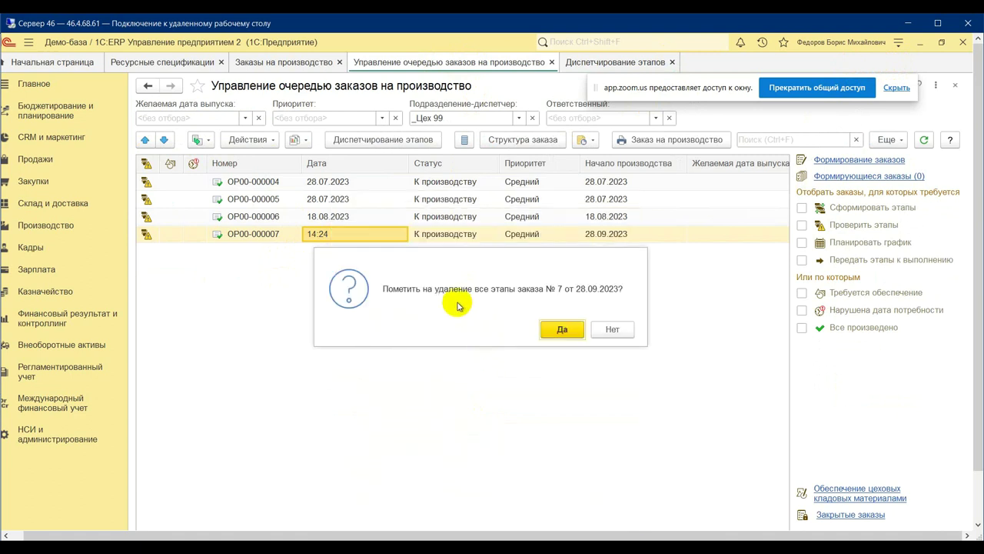
click(560, 330)
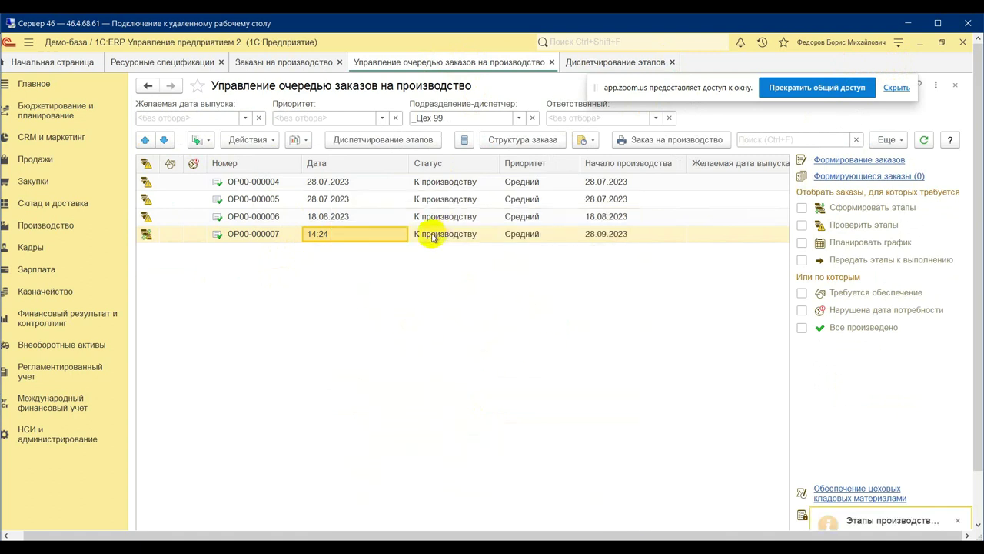
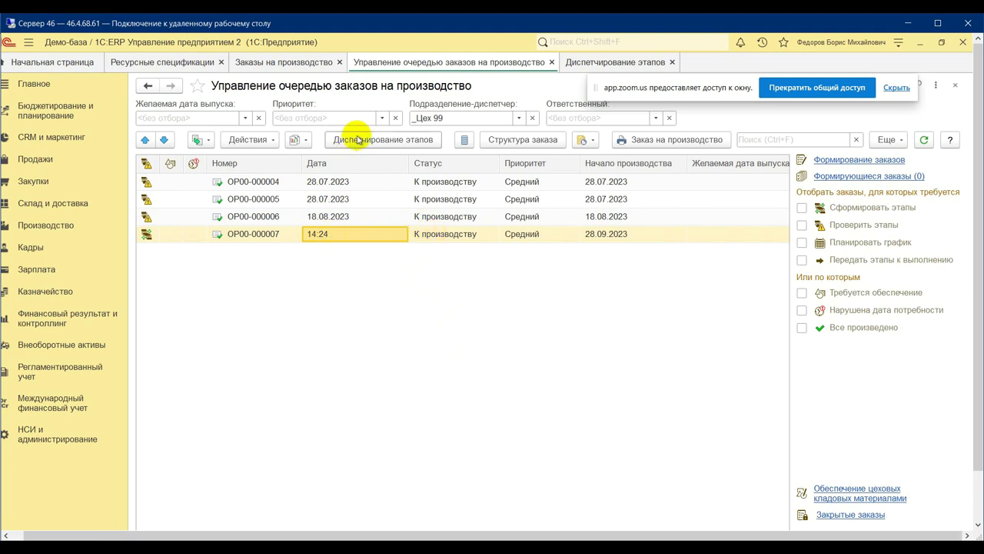
Return to the production orders list and reopen the disassembly order for _Цех 99.
click(274, 62)
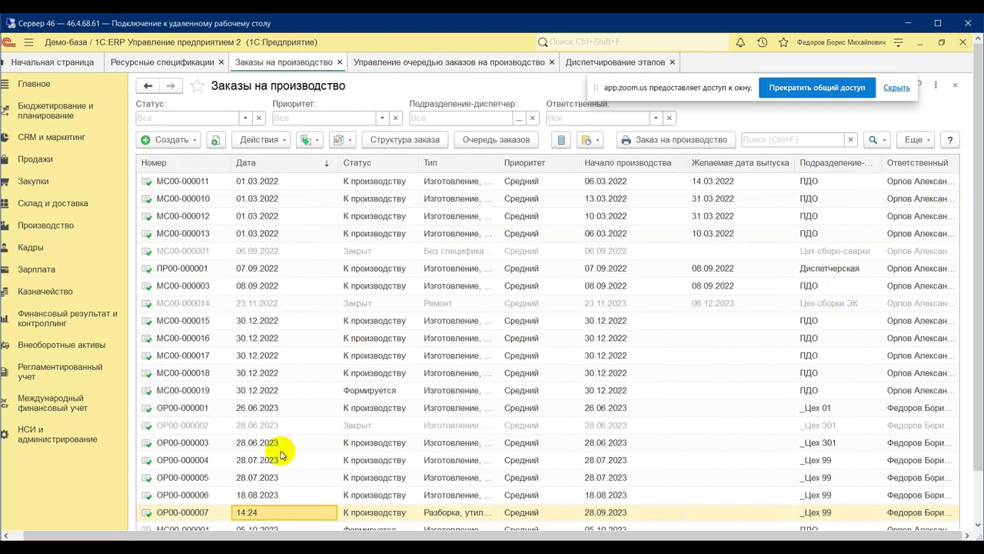
double_click(271, 517)
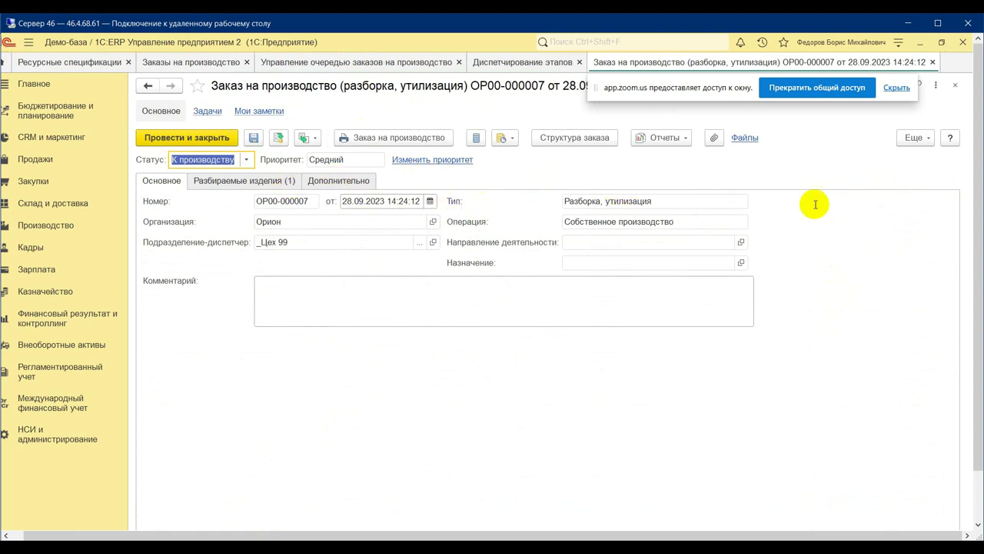
click(915, 137)
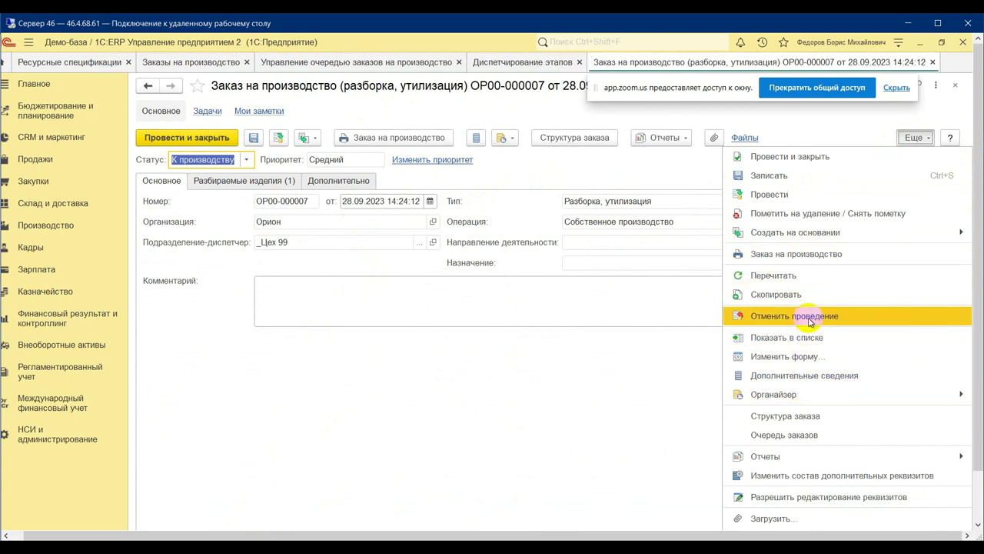
click(829, 498)
click(486, 410)
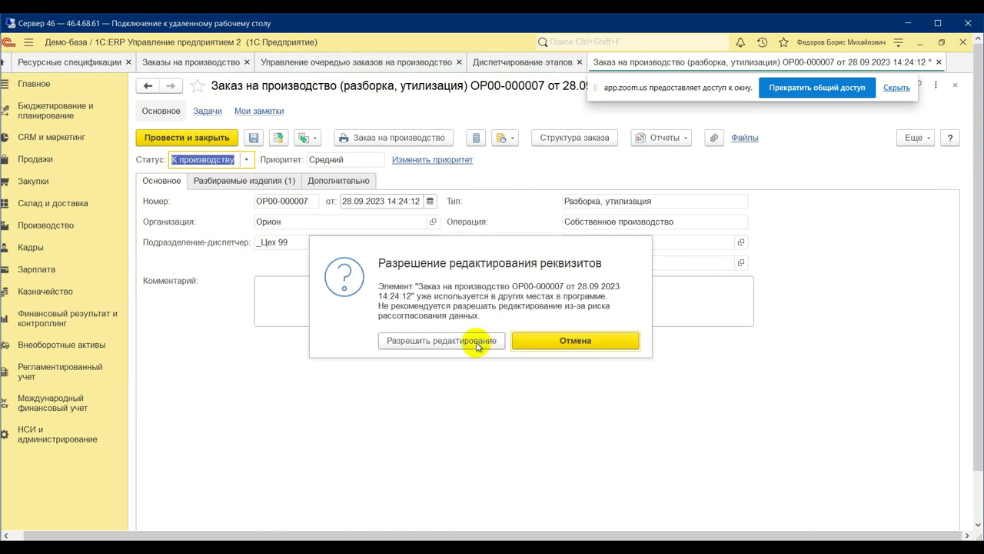
click(530, 342)
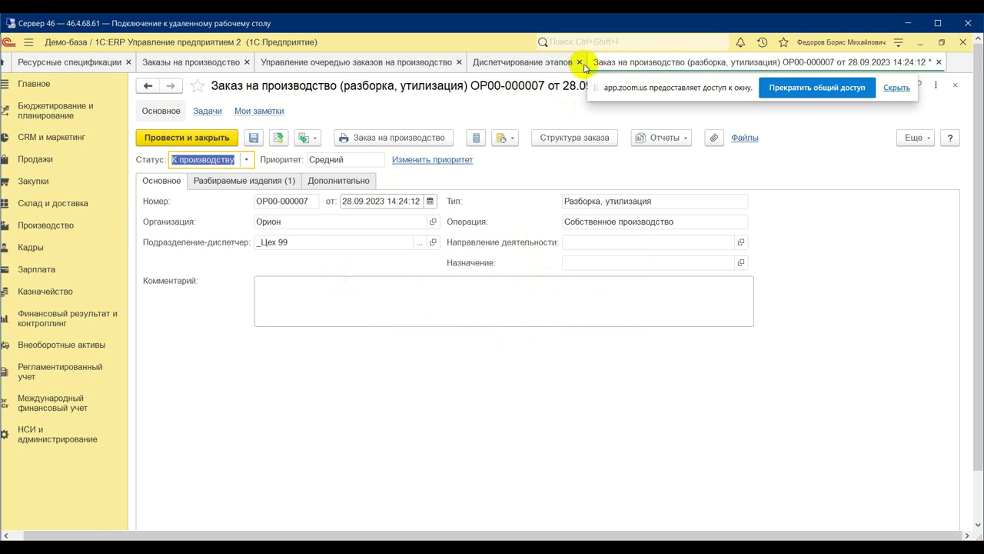
Try again to mark the disassembly order's stages for deletion in the order queue, and check stage dispatching for remaining stages.
click(335, 64)
right_click(347, 231)
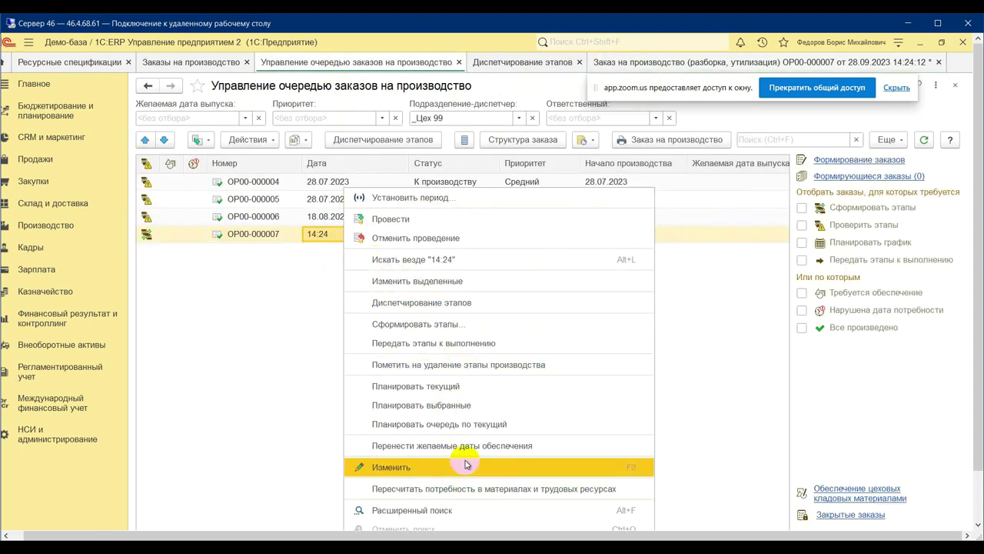
click(477, 363)
click(555, 331)
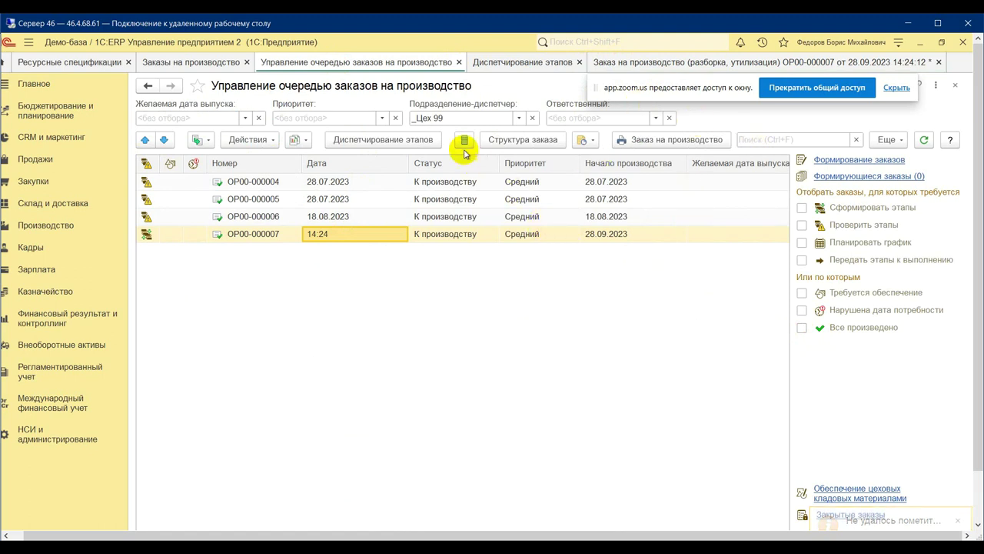
click(423, 141)
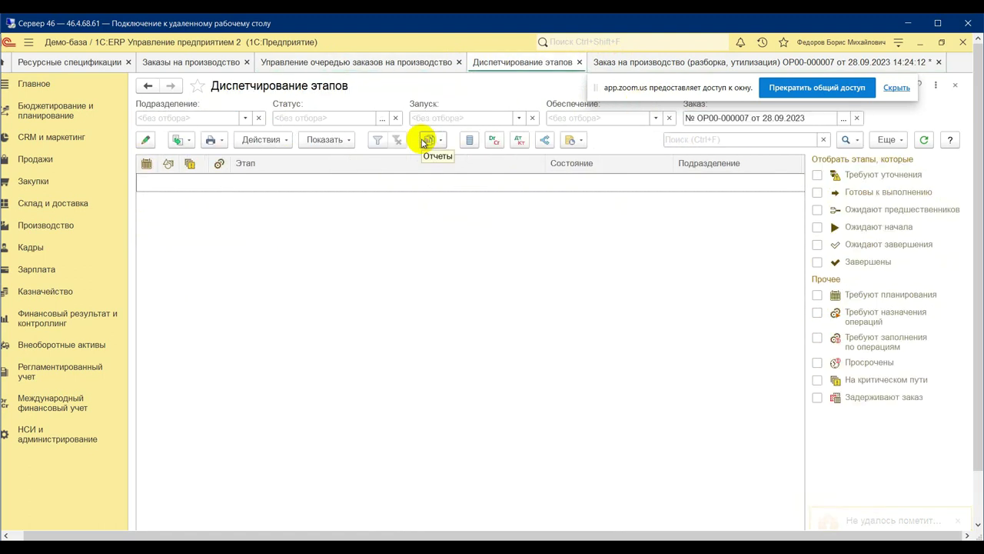
Return to the disassembly order, set its status to Формируется and post it without closing.
click(729, 64)
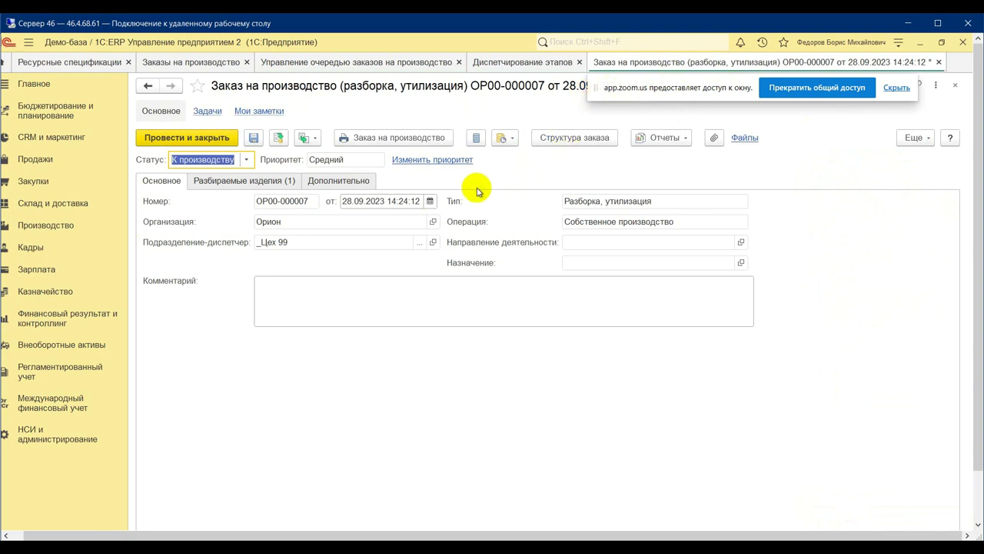
click(246, 159)
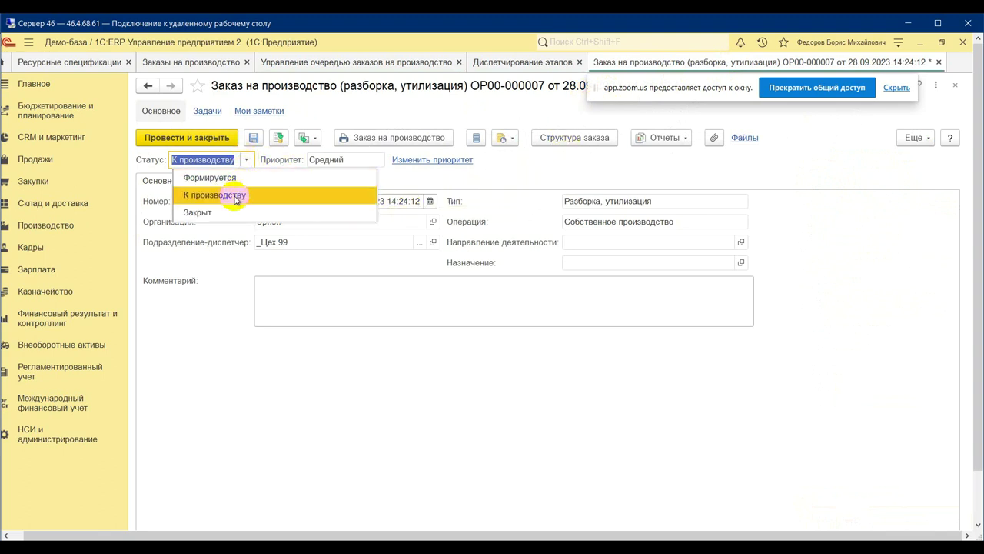
click(238, 179)
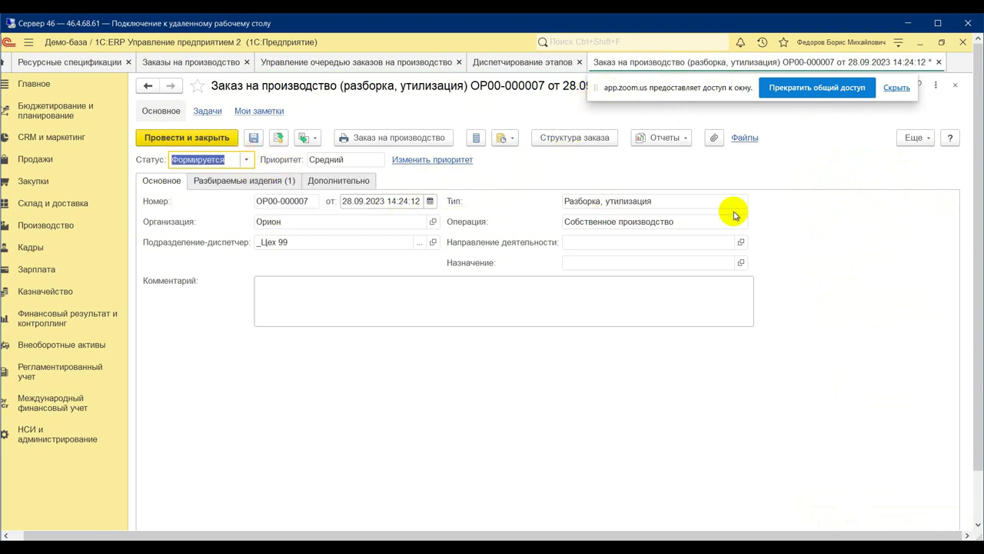
click(278, 140)
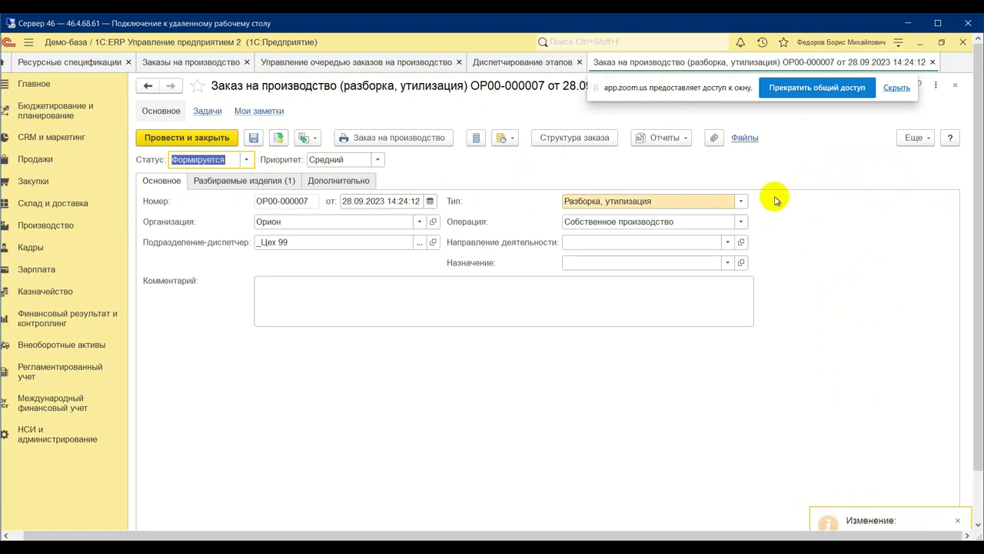
Set the production order's type to Ремонт and its status to К производству, check the repaired items, and post and close it.
click(742, 200)
click(666, 236)
click(639, 265)
click(246, 160)
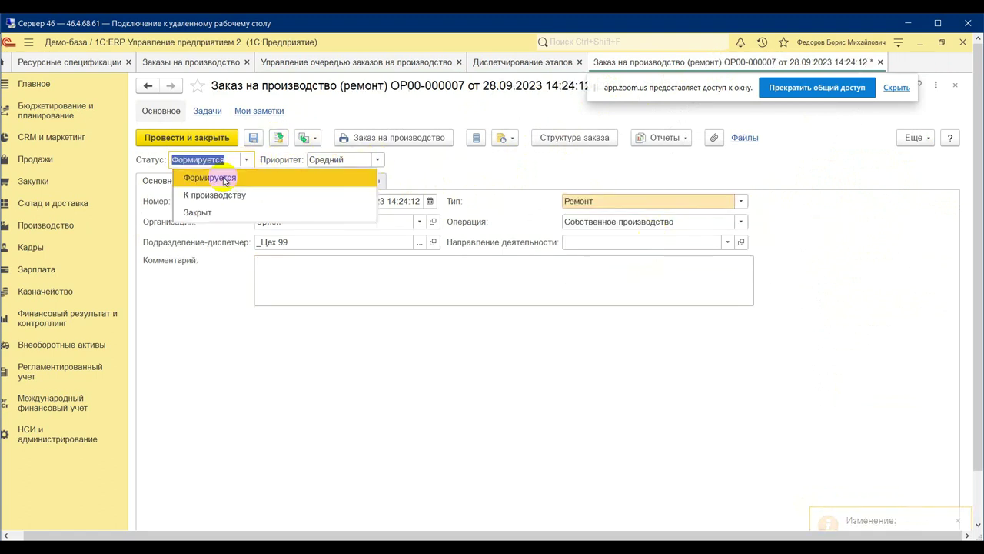
click(201, 193)
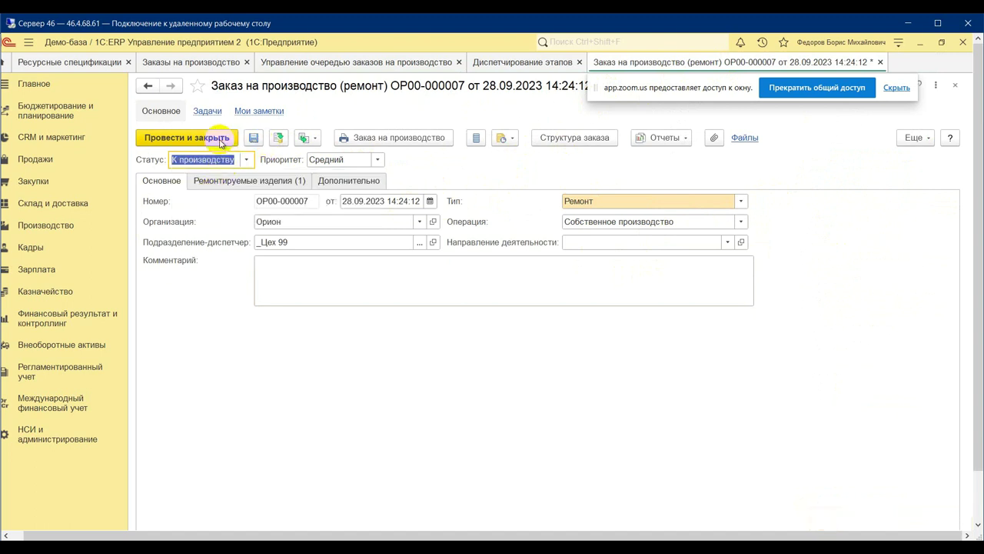
click(262, 180)
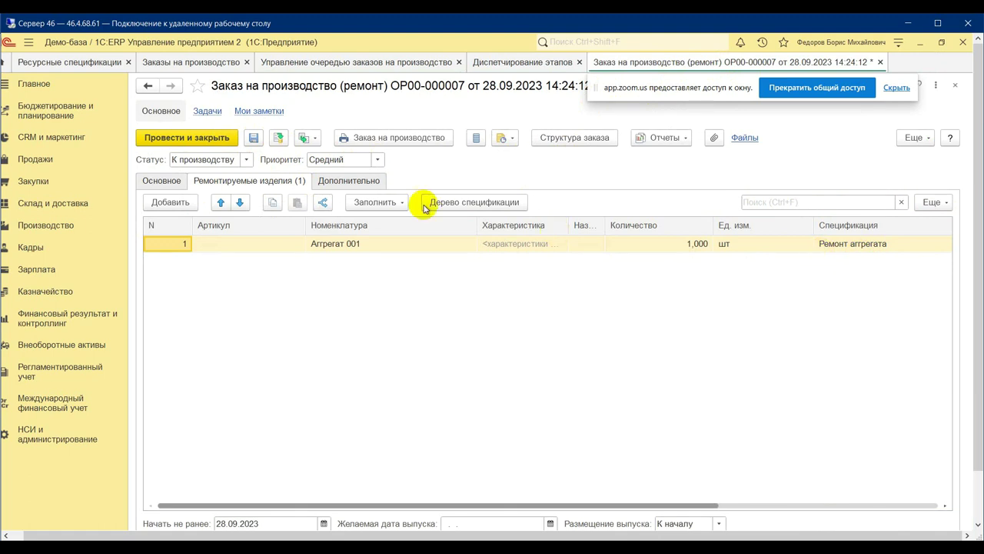
click(205, 139)
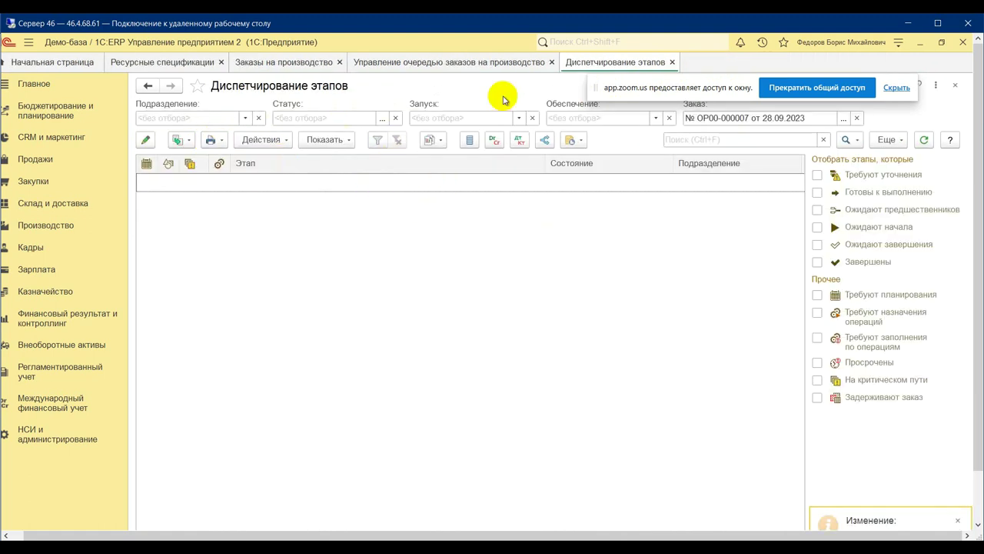
Reopen the repair production order dated 28.09.2023 from the list Заказы на производство.
click(460, 64)
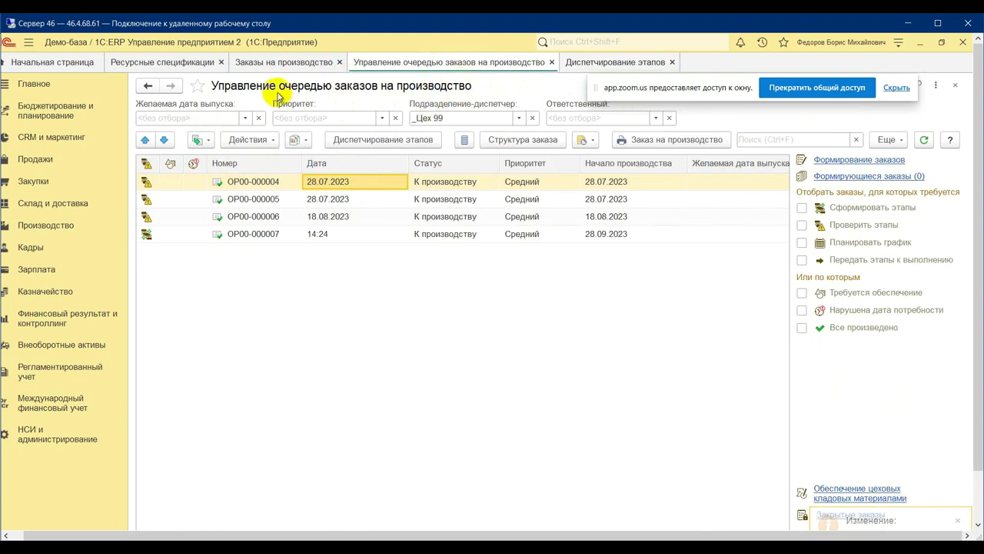
click(250, 63)
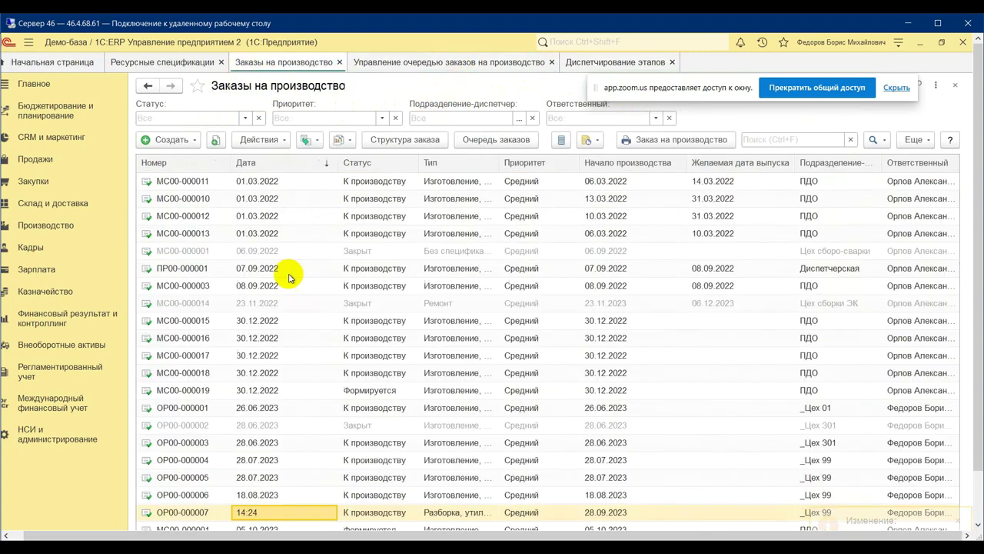
double_click(292, 515)
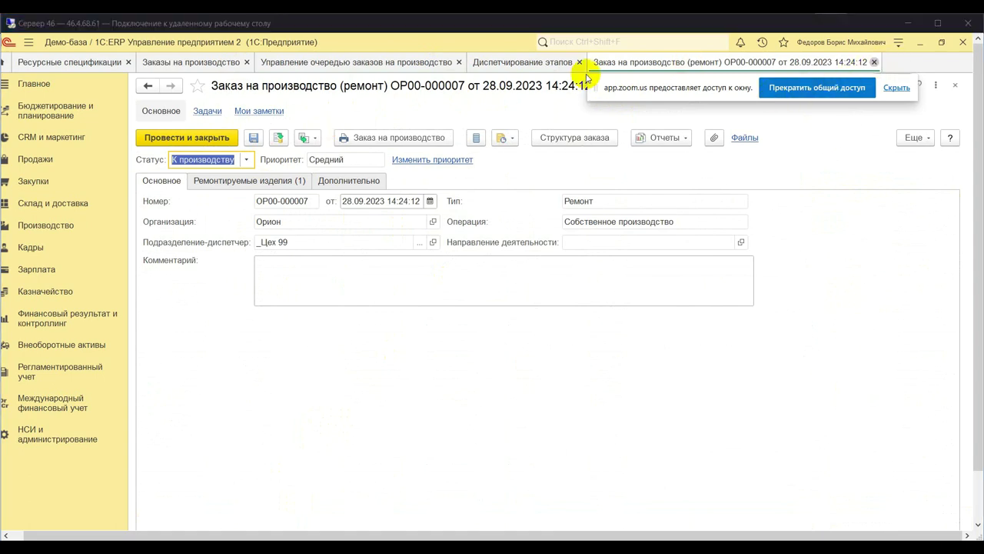
Generate the production stages for the 28.09.2023 repair order in the production order queue, leaving all generation options off.
click(393, 63)
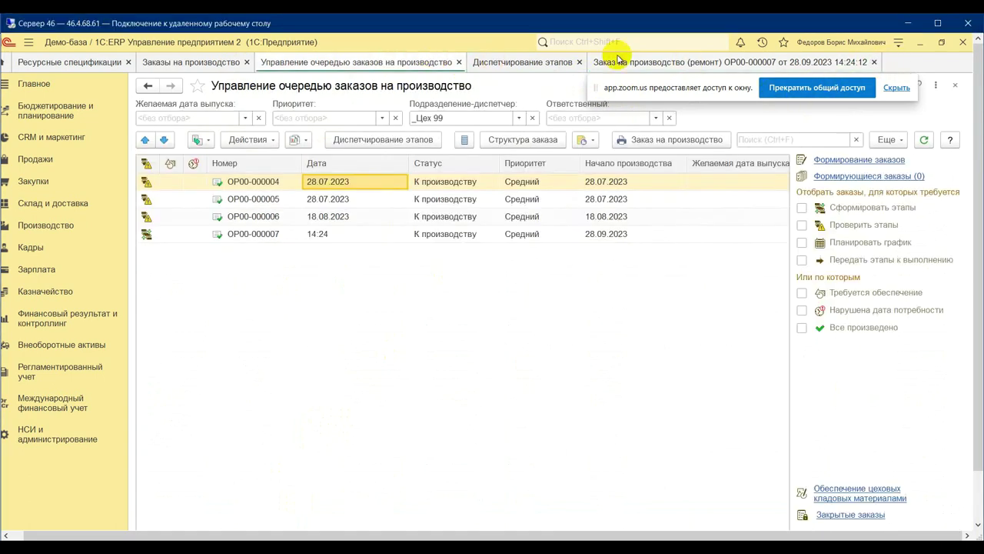
click(329, 234)
click(268, 141)
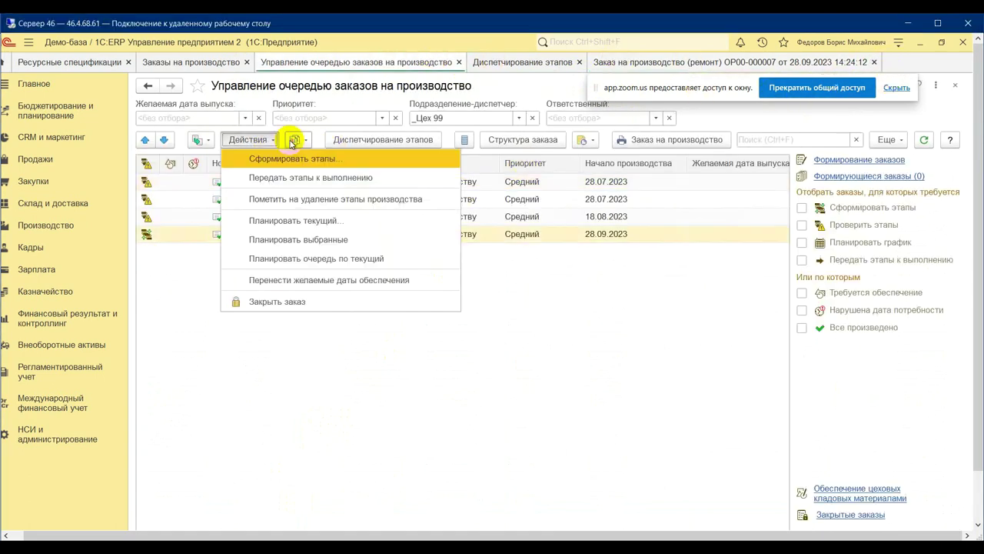
click(326, 162)
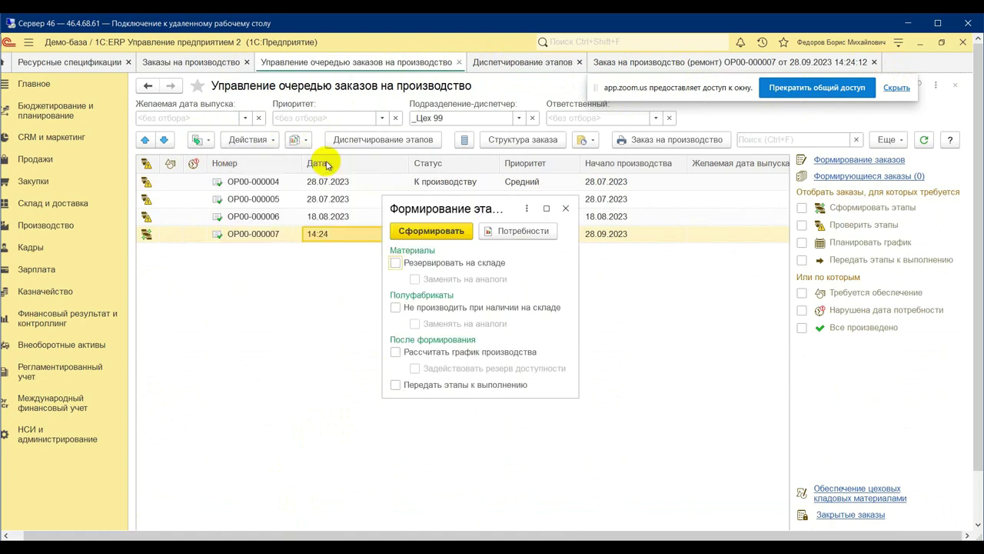
click(451, 232)
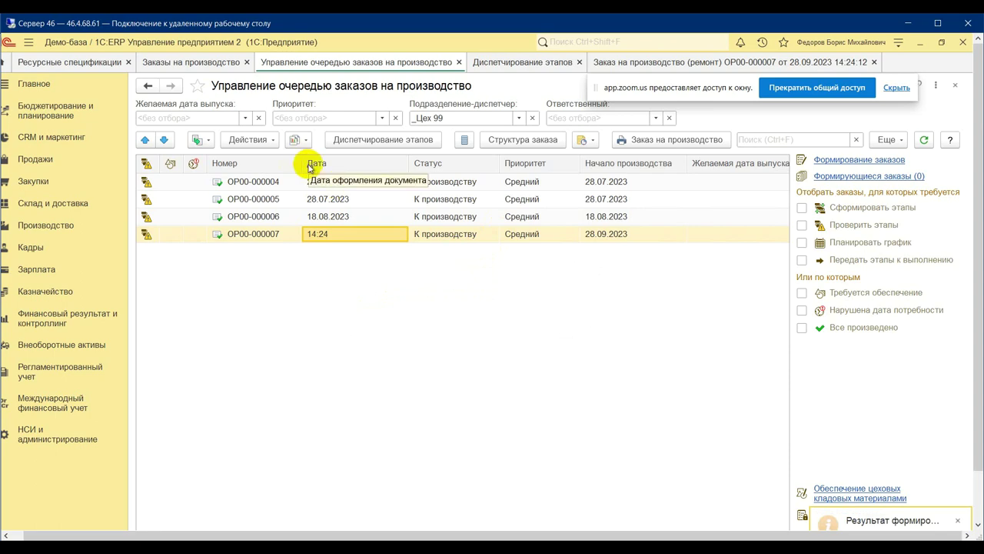
Open the repair order's stage Новый этап 1 from stage dispatching and examine its Обеспечение and Выпуск contents.
click(394, 140)
double_click(396, 184)
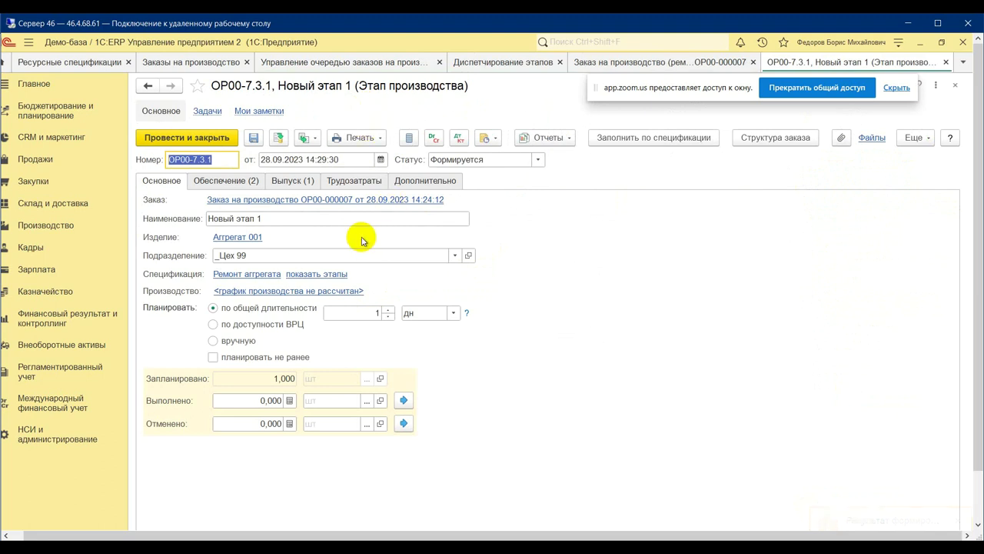
click(228, 181)
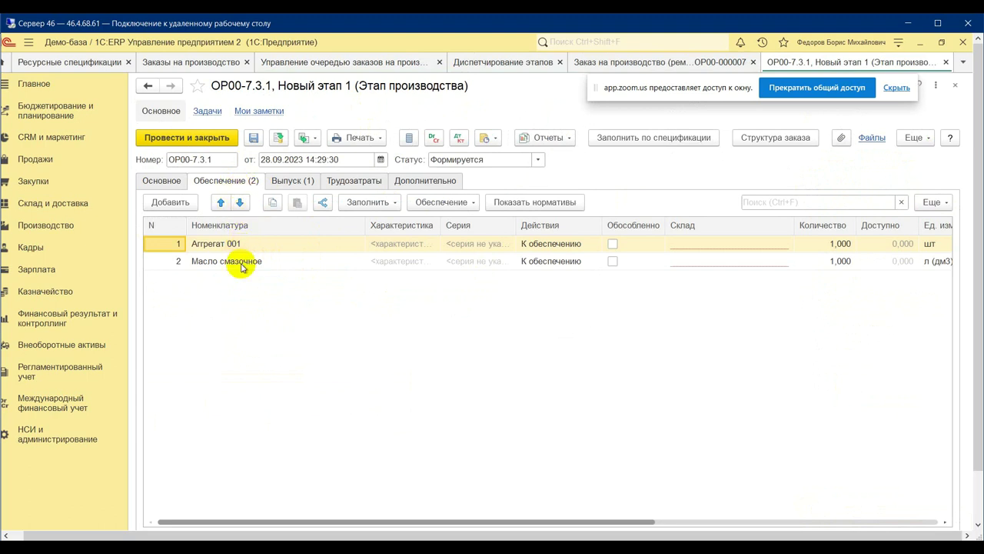
click(291, 183)
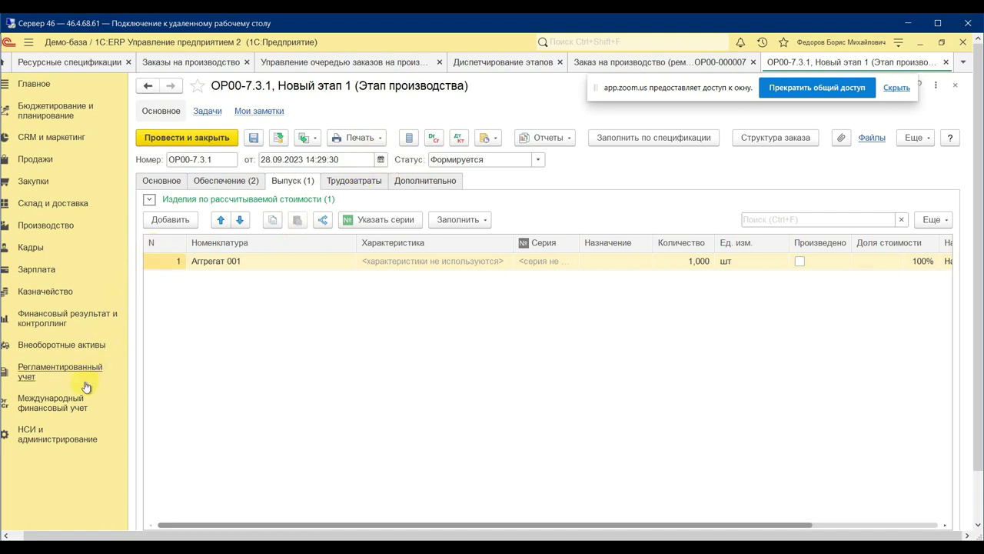
Open Заказы на ремонт and examine a blank repair order's materials and works and the documents it can generate, closing it unsaved.
click(62, 345)
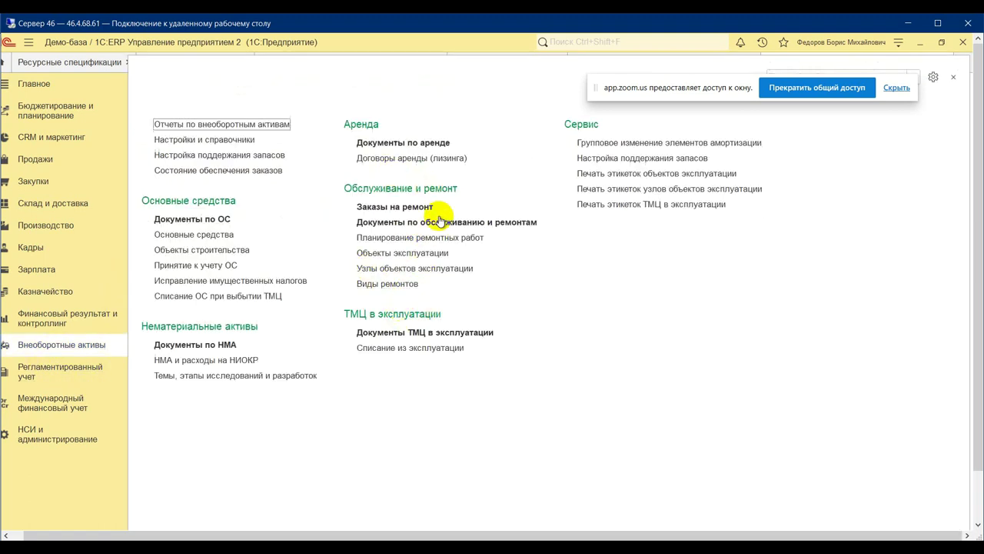
click(408, 206)
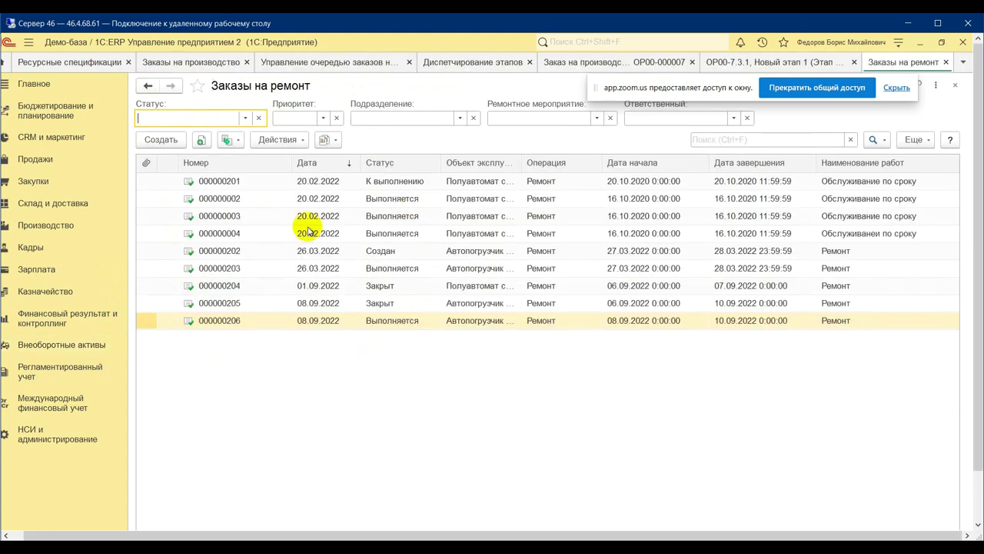
click(179, 139)
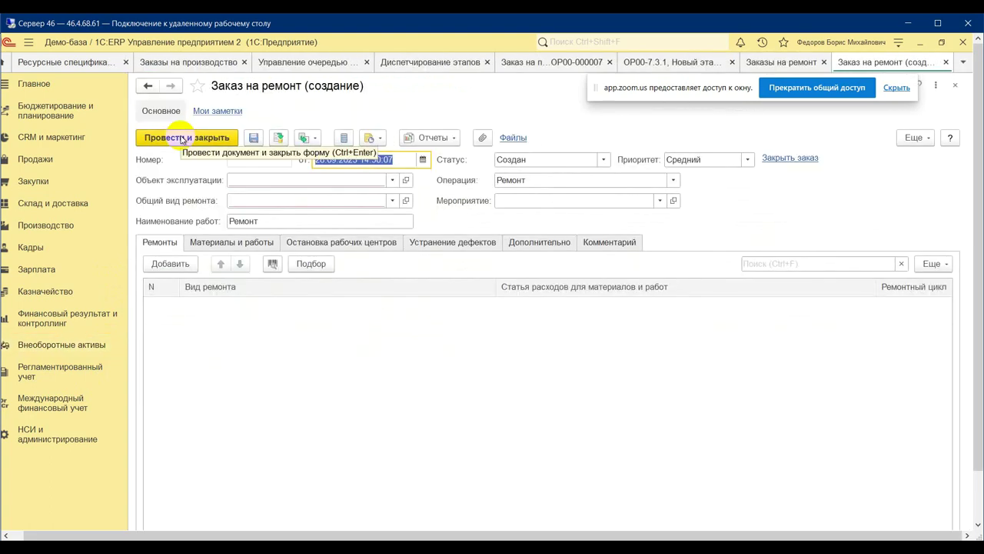
click(234, 243)
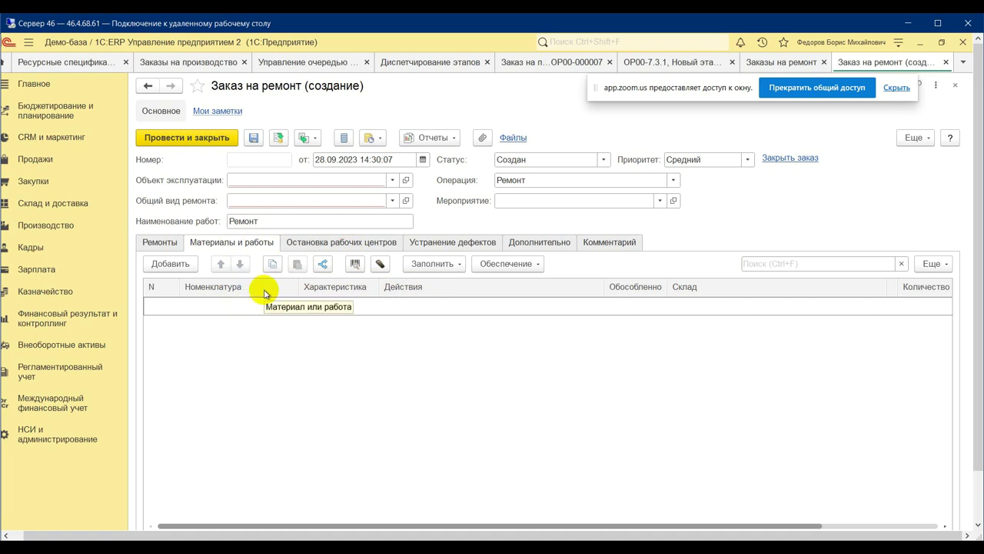
click(308, 137)
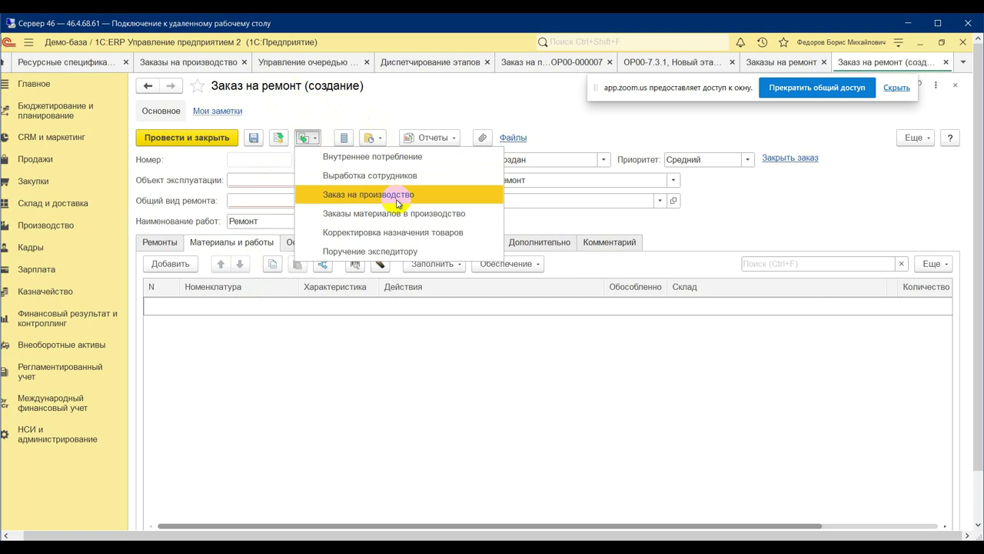
click(604, 387)
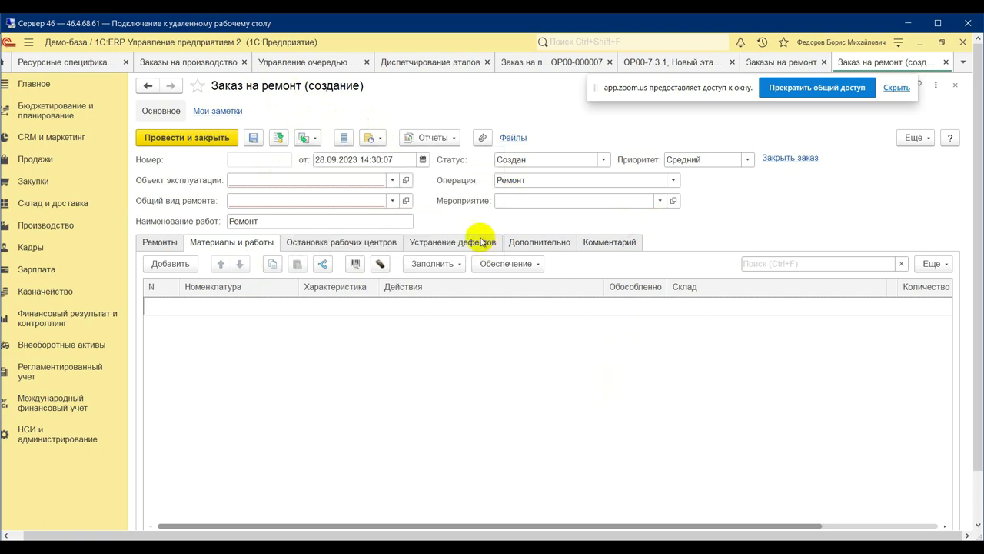
click(946, 62)
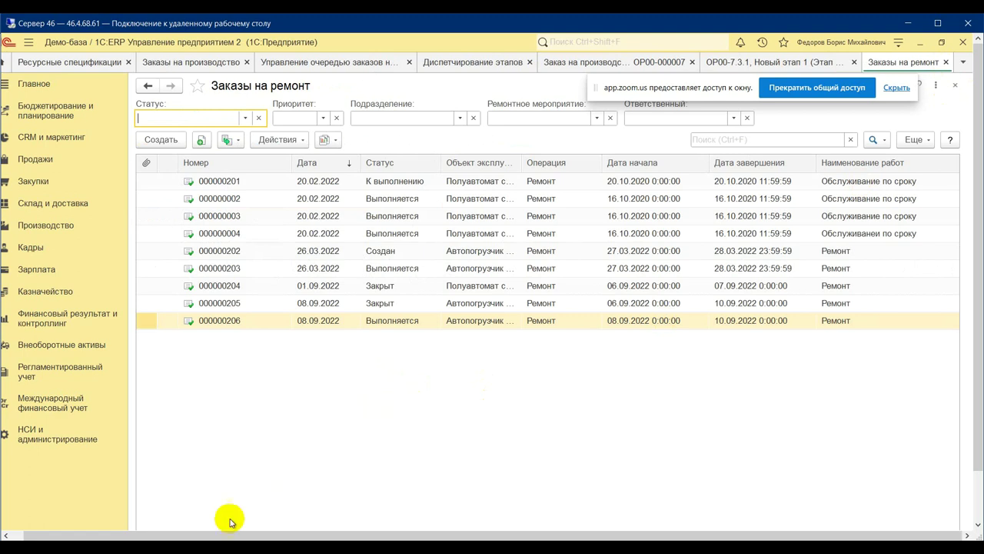
Read the participants' questions in the Zoom conference chat and switch back to the 1C remote desktop session.
mouse_move(175, 545)
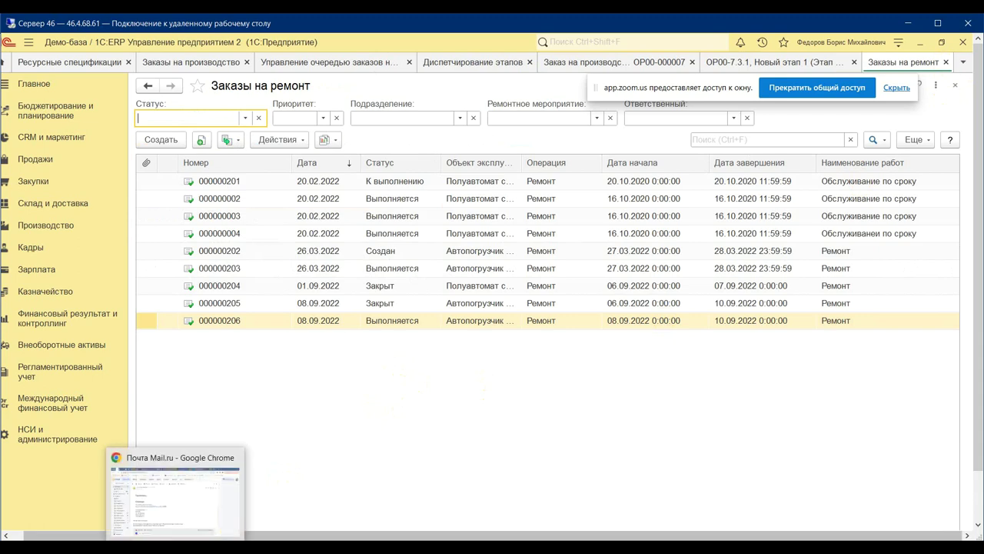
mouse_move(208, 544)
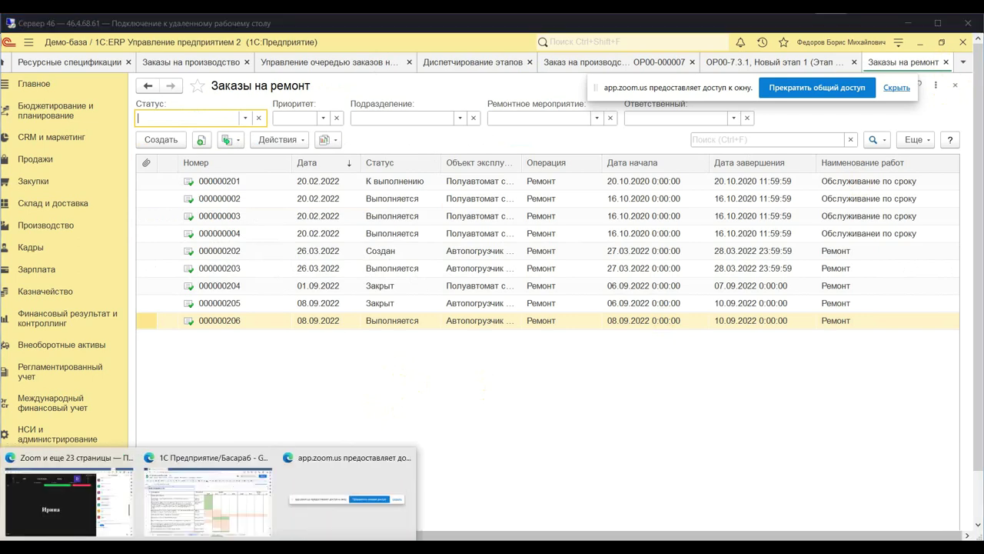
click(66, 507)
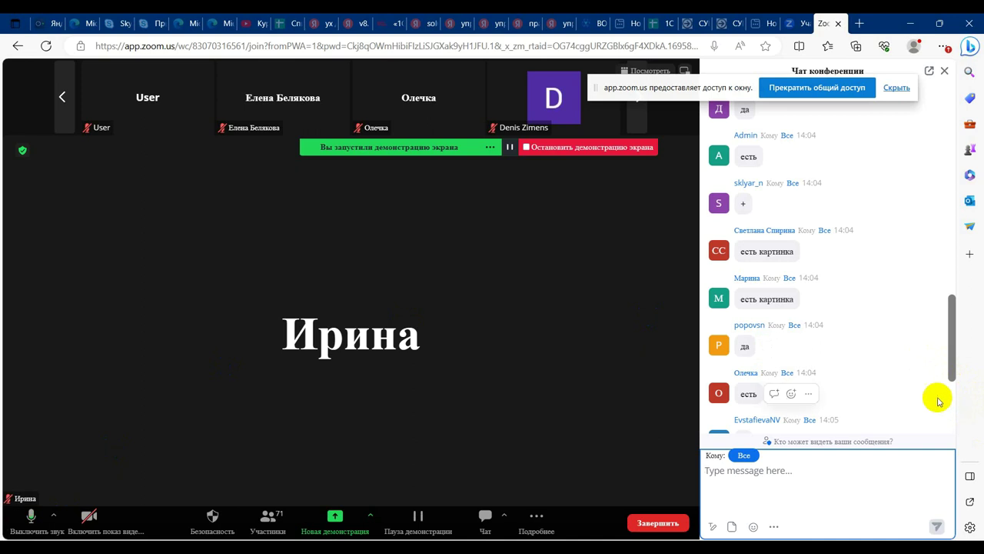
scroll(930, 389, down, 3)
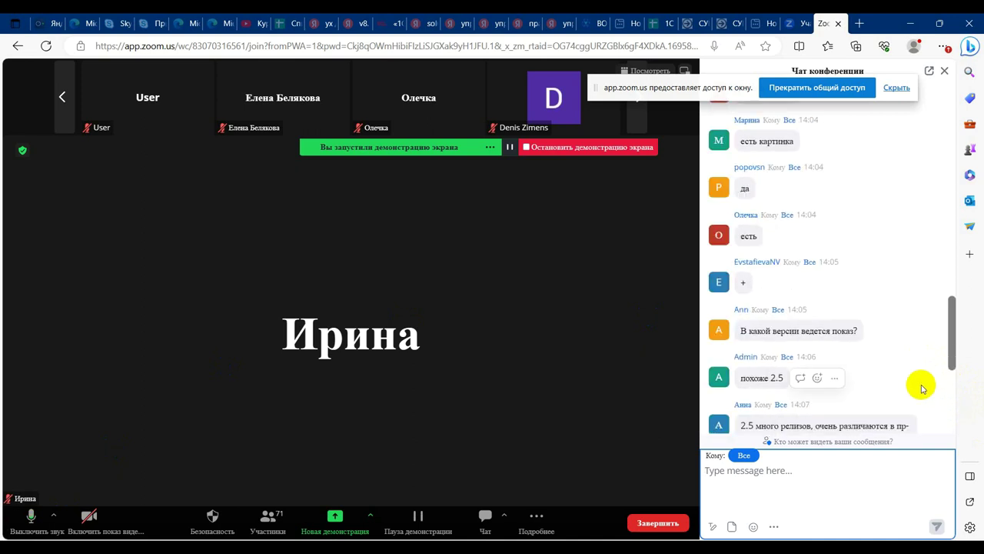
scroll(923, 389, down, 1)
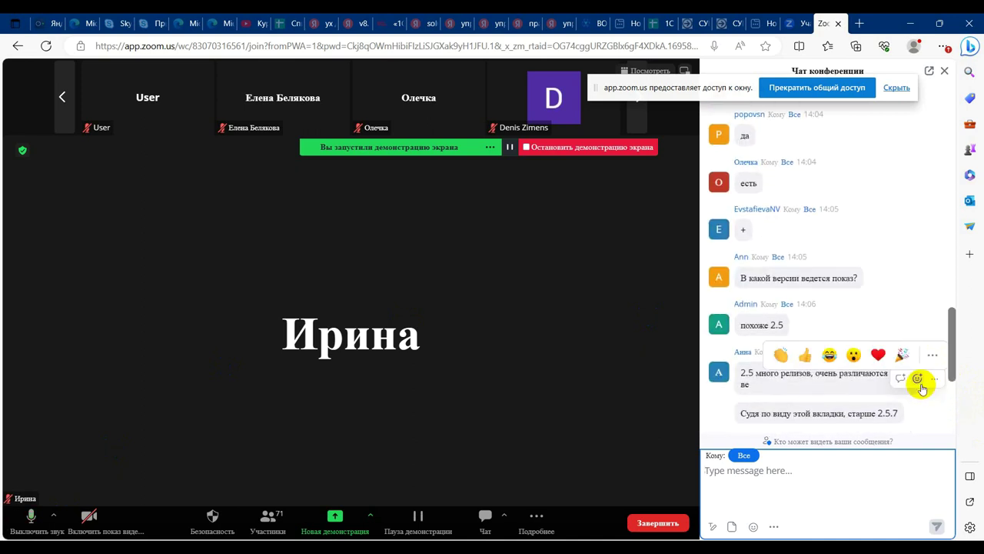
scroll(922, 388, down, 3)
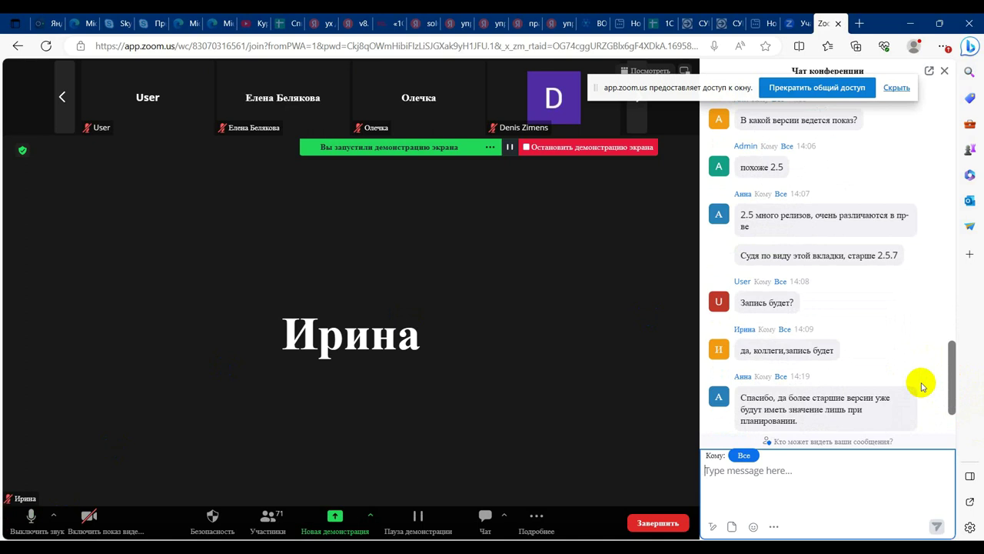
scroll(922, 386, down, 3)
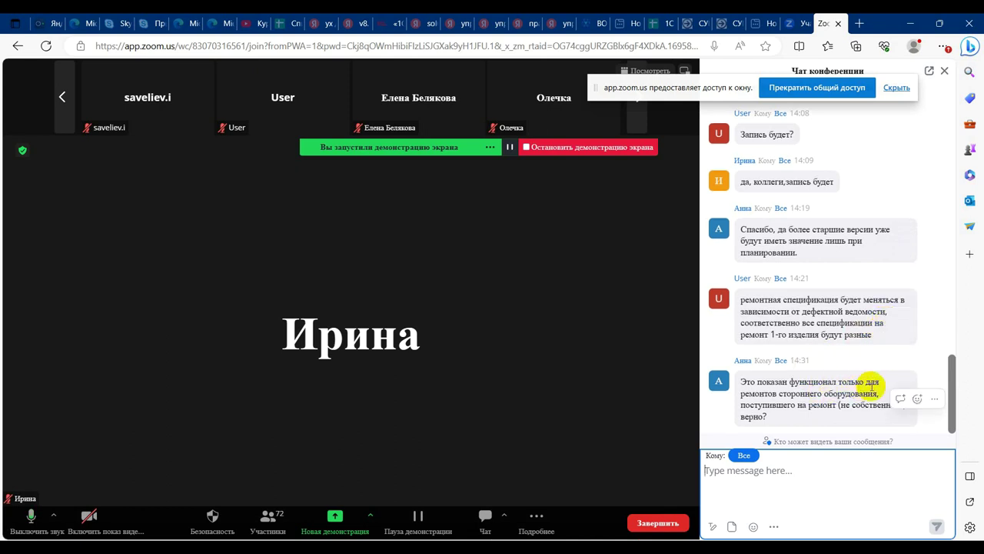
click(877, 389)
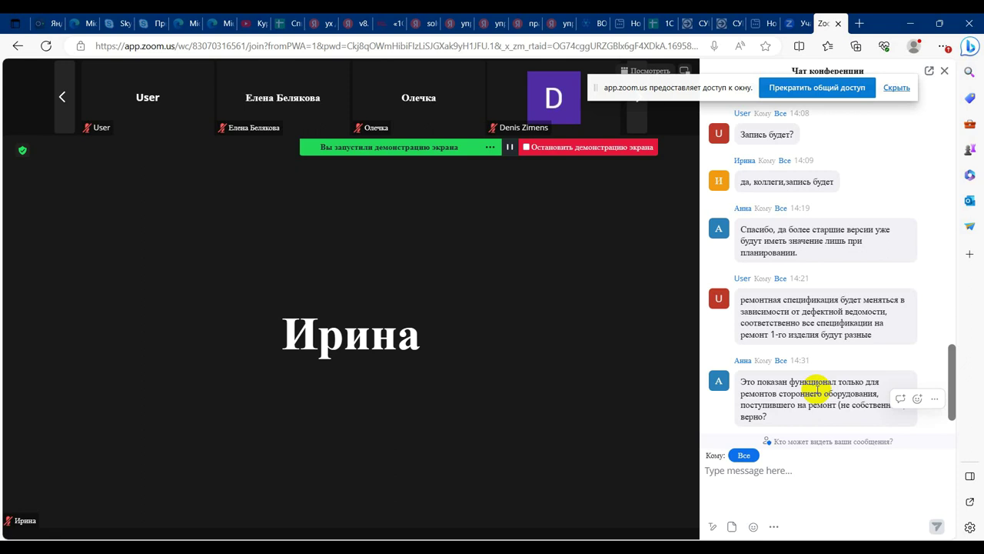
scroll(817, 389, up, 2)
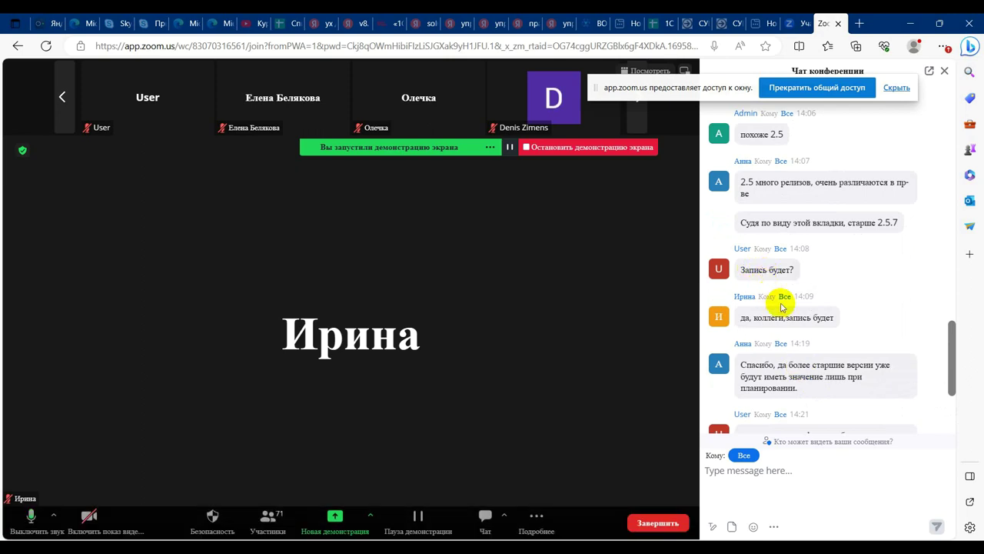
scroll(726, 235, down, 3)
scroll(829, 293, up, 7)
scroll(829, 269, down, 6)
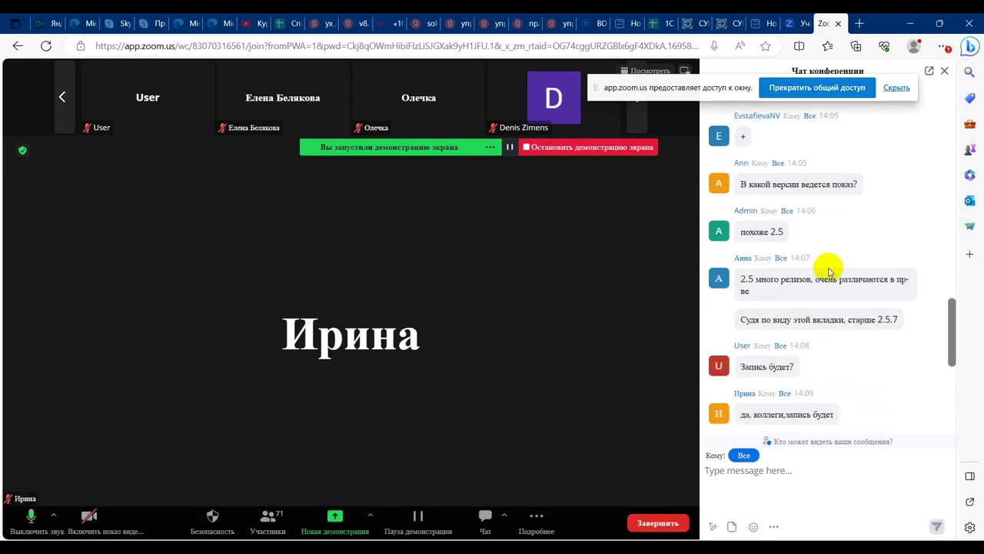
scroll(829, 270, down, 2)
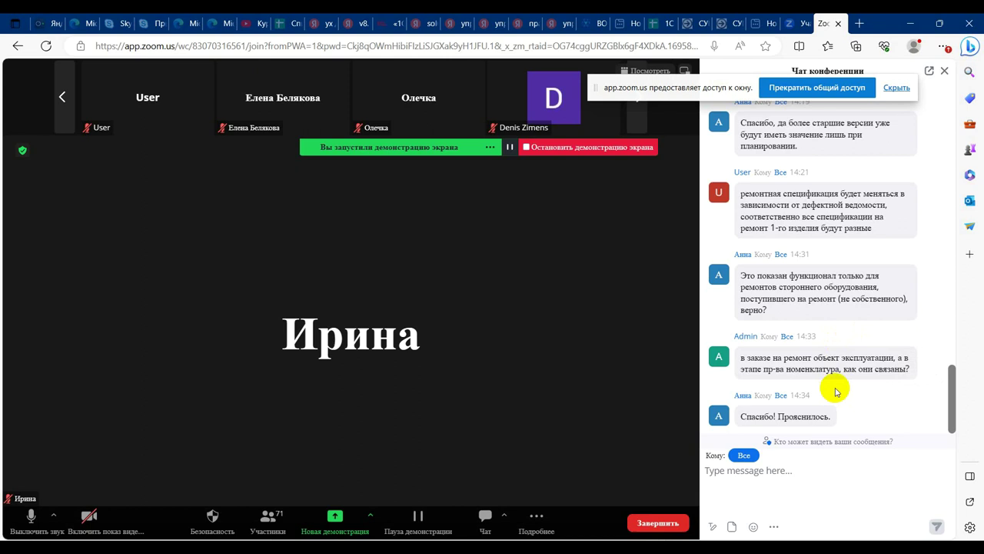
scroll(836, 393, up, 5)
scroll(837, 393, down, 2)
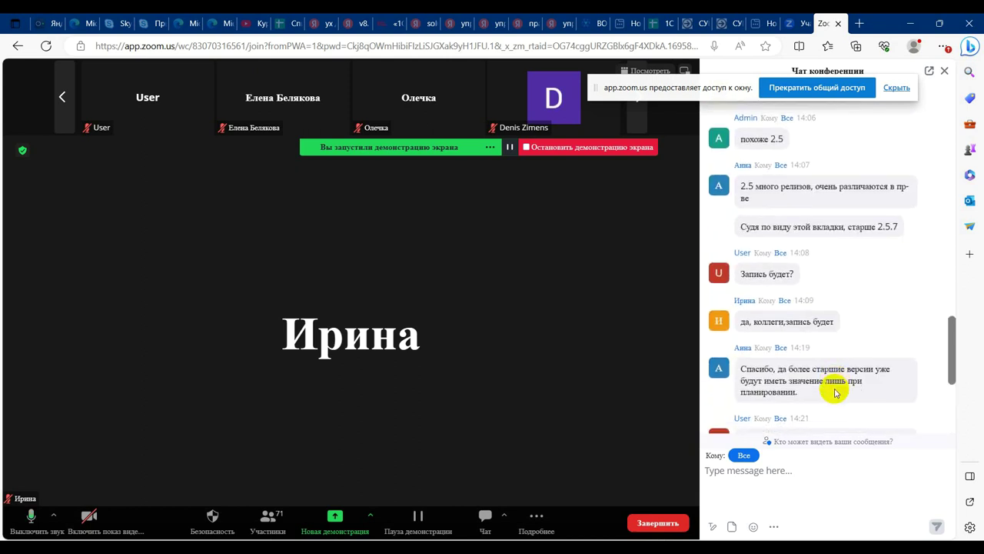
scroll(837, 392, down, 6)
mouse_move(842, 387)
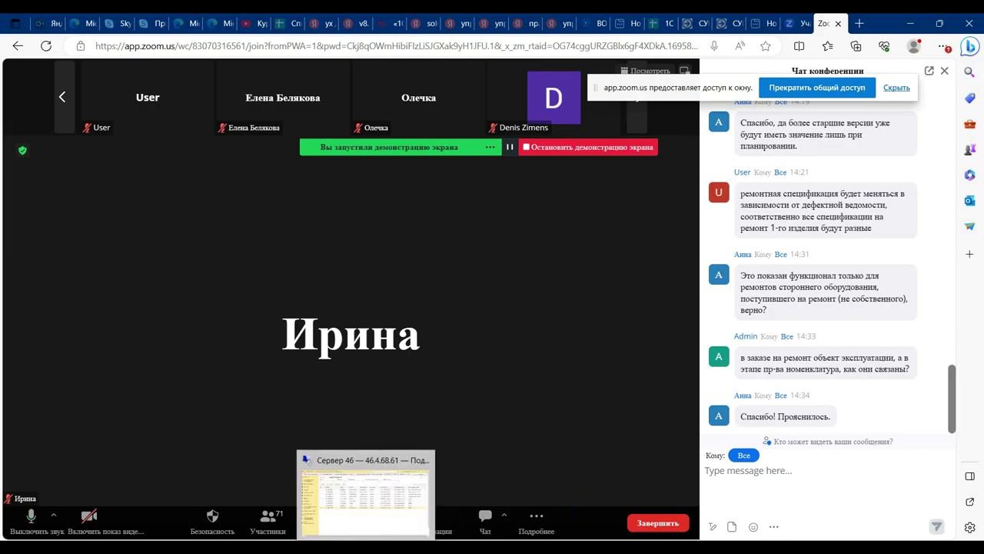
click(370, 522)
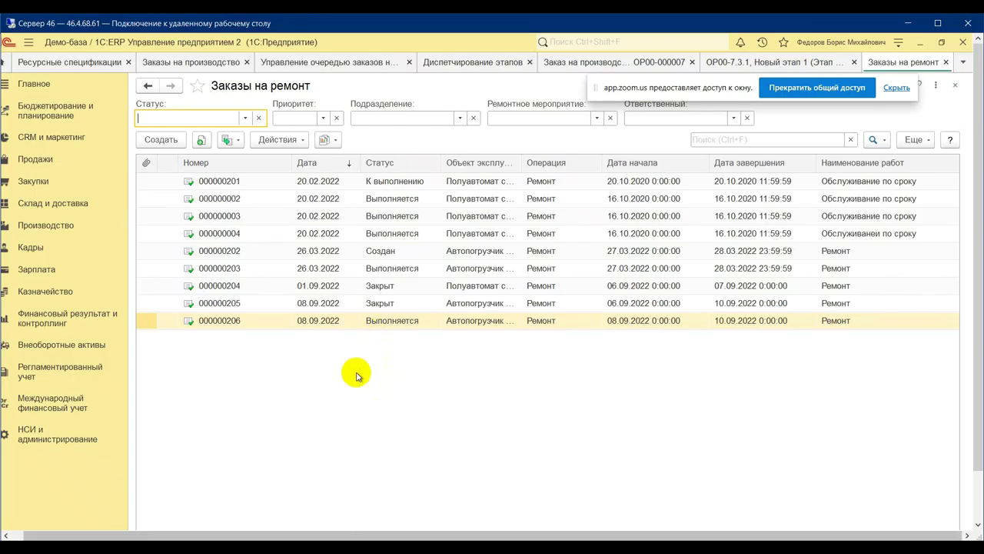
Open the Номенклатура list from НСИ и администрирование and show only the items of kind Продукция.
click(30, 438)
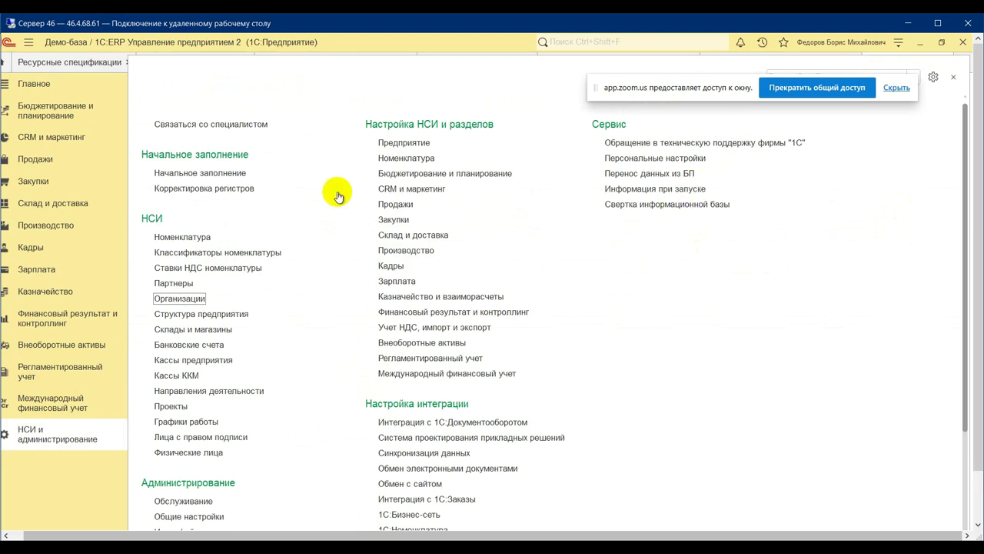
click(183, 237)
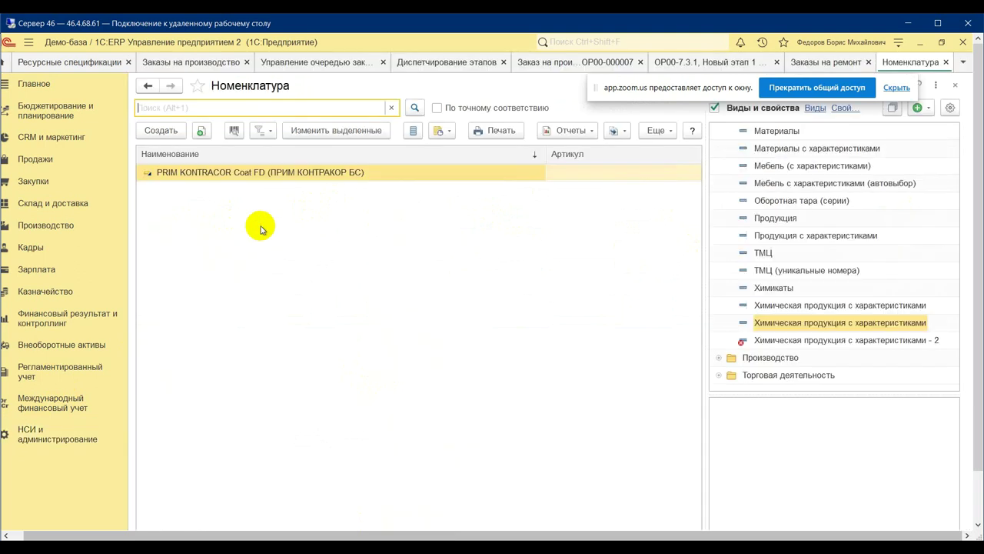
click(792, 222)
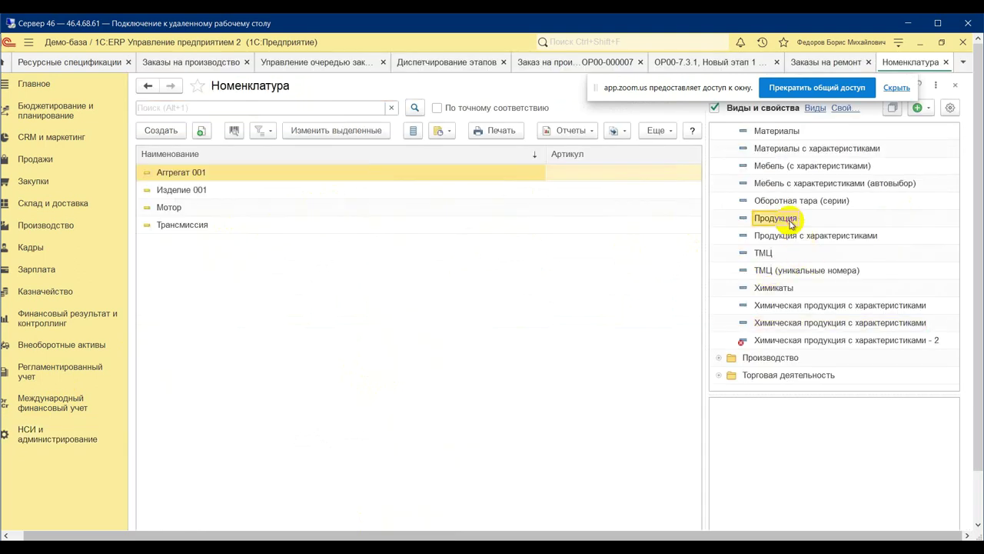
Create and save the Продукция item Верстак столярный with the storage unit шт.
click(161, 130)
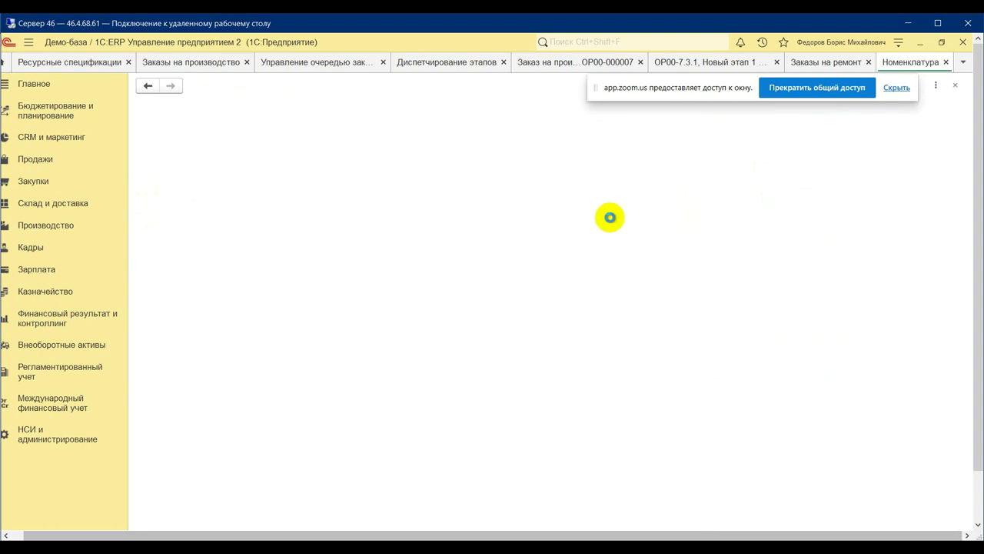
click(308, 191)
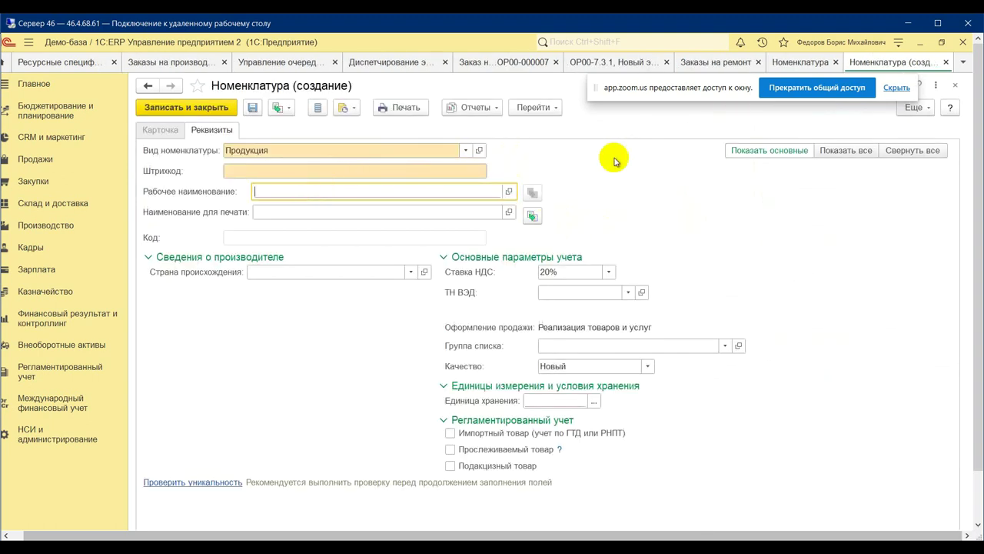
text(Верстак)
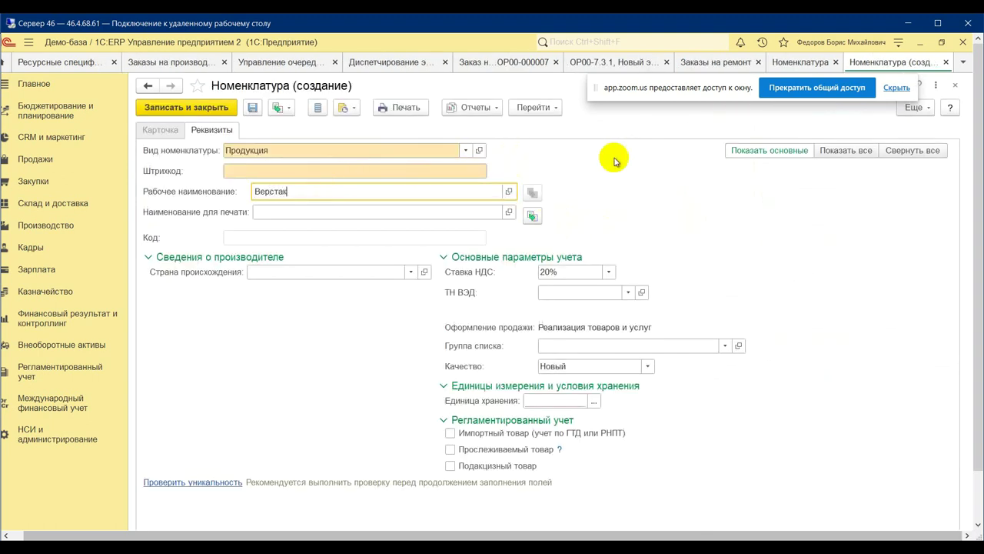
text( столярный)
click(559, 402)
text(шт)
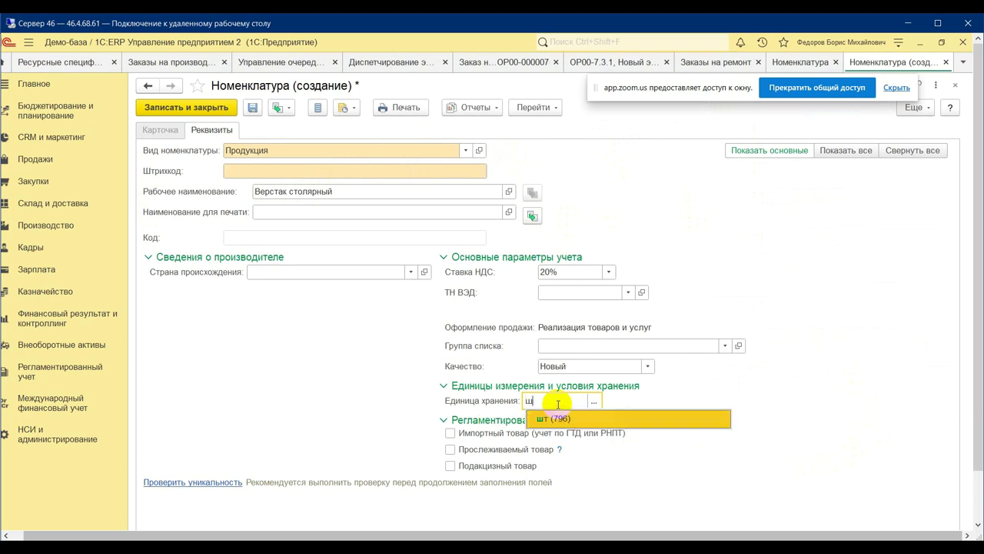
click(566, 419)
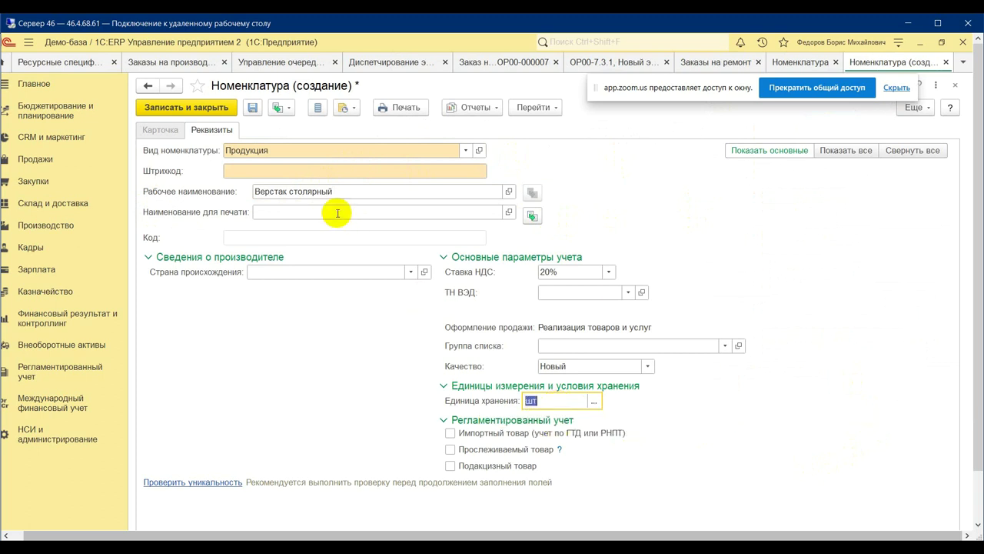
click(209, 108)
Copy Верстак столярный as a new item with working name Верстак столярный без тисков, refill its print name and save it.
right_click(221, 193)
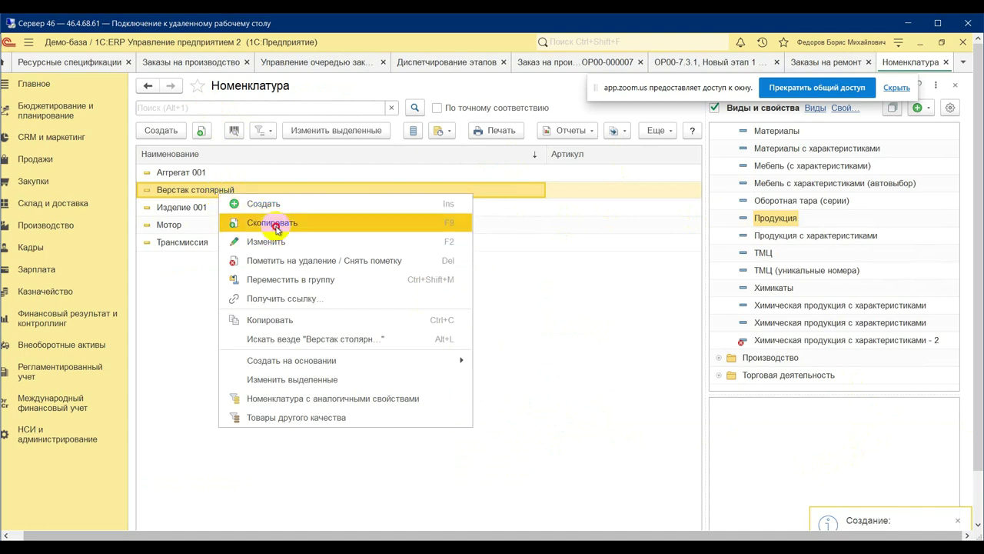
click(275, 223)
click(345, 213)
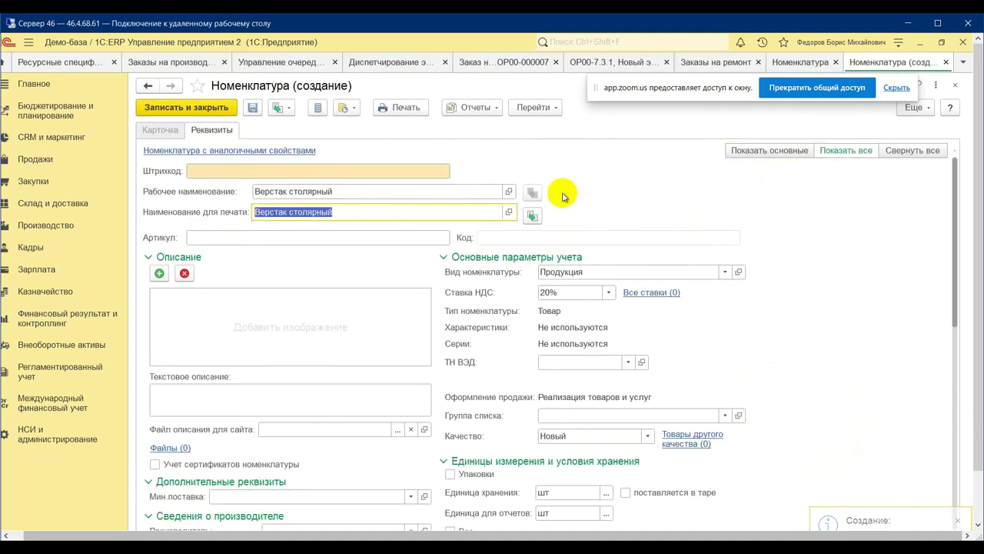
click(418, 208)
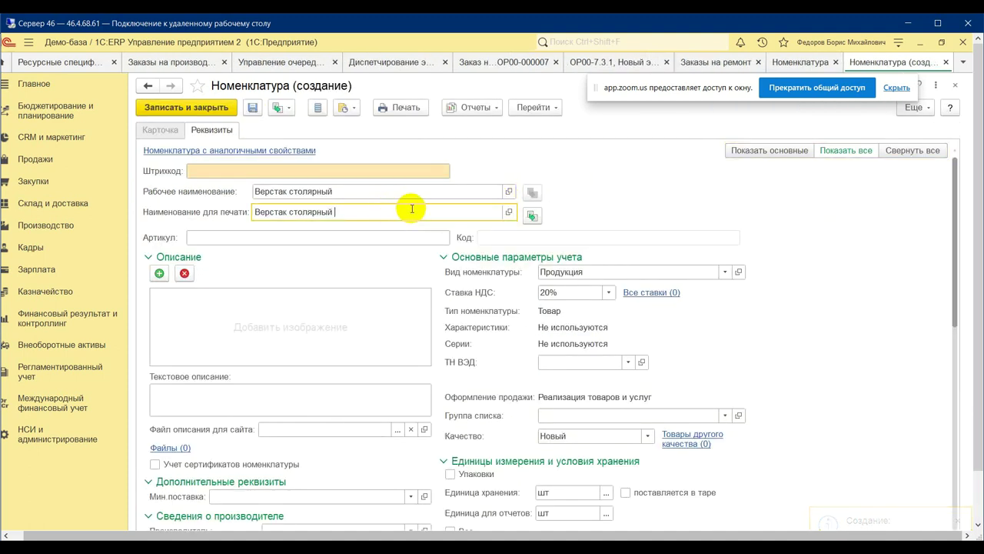
click(377, 192)
click(377, 191)
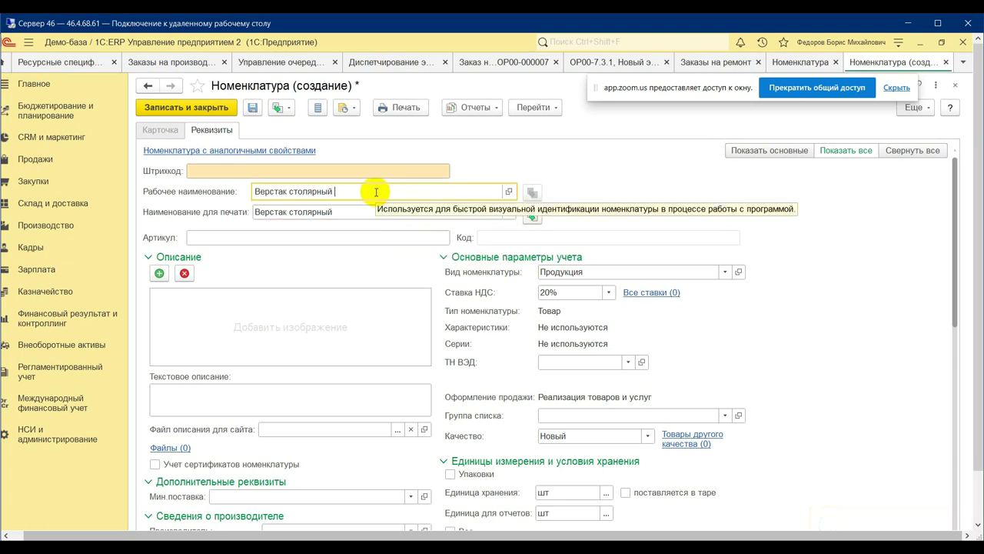
text(без тисков)
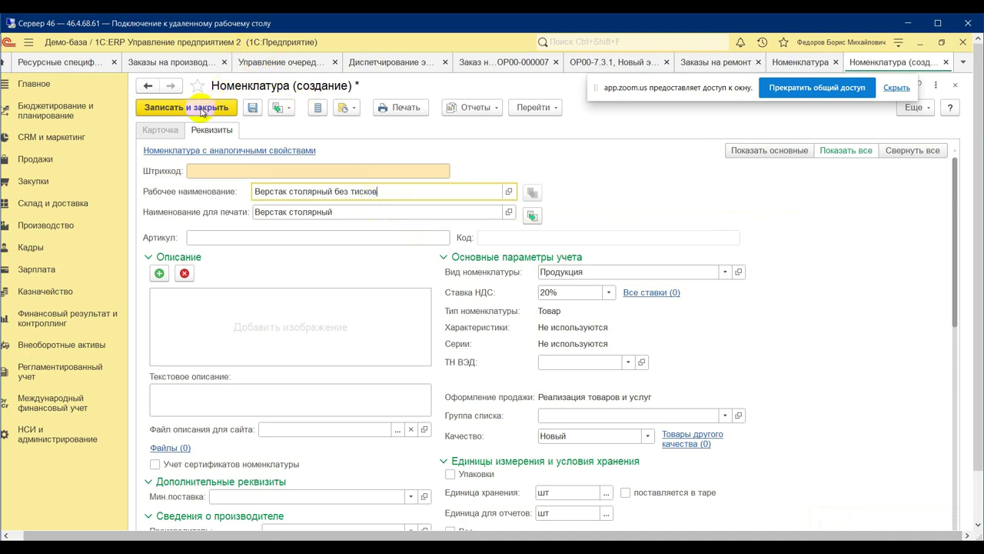
click(532, 216)
click(213, 110)
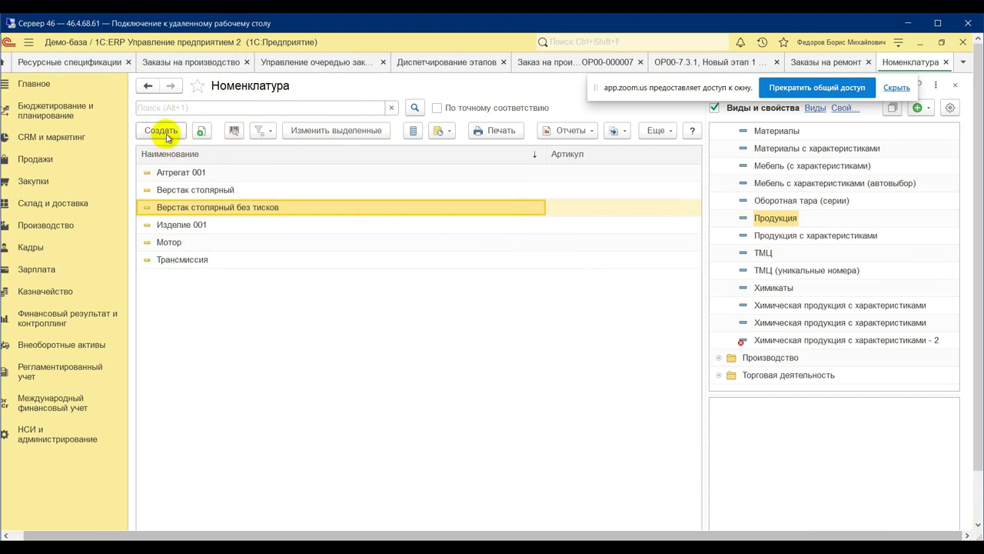
Copy Верстак столярный as a new item with working name Тиски столярные, refill its print name and save it.
right_click(196, 191)
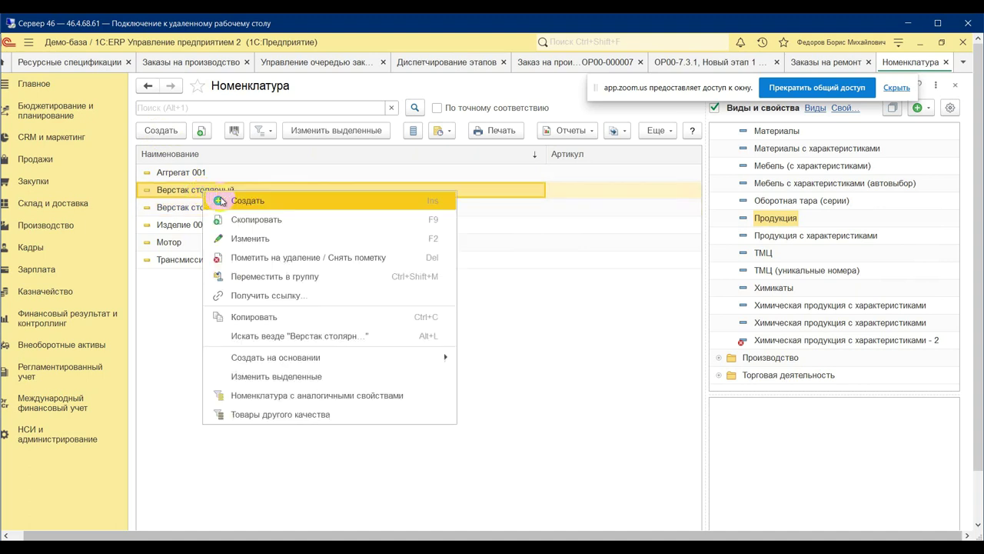
click(245, 219)
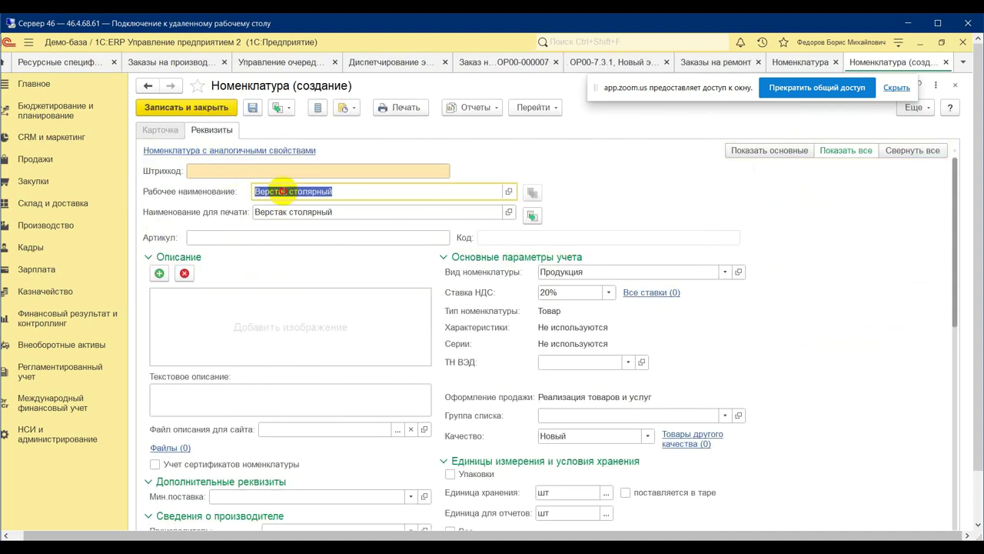
click(283, 191)
drag(288, 191, 231, 191)
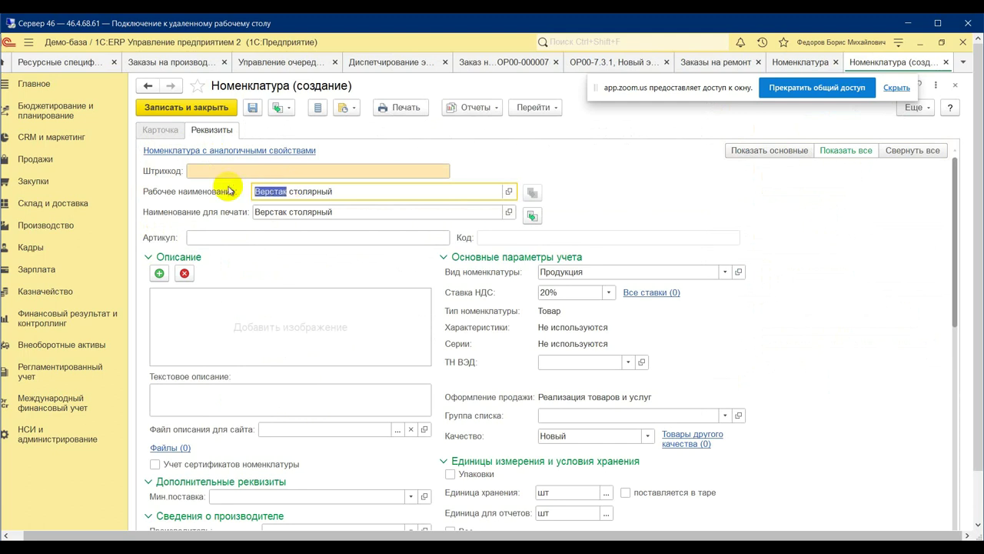
text(Тиски)
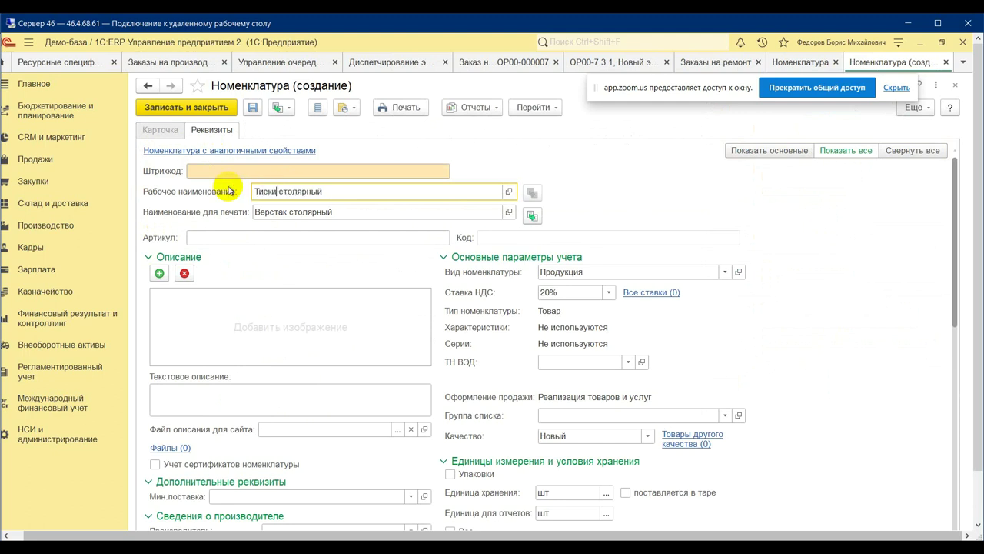
click(341, 193)
key(BackSpace)
text(е)
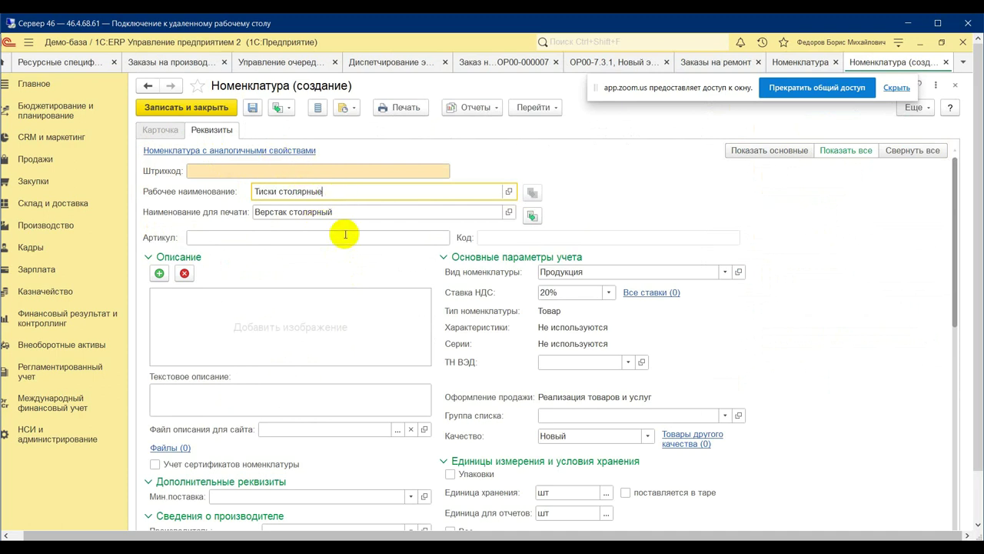
click(534, 216)
click(206, 107)
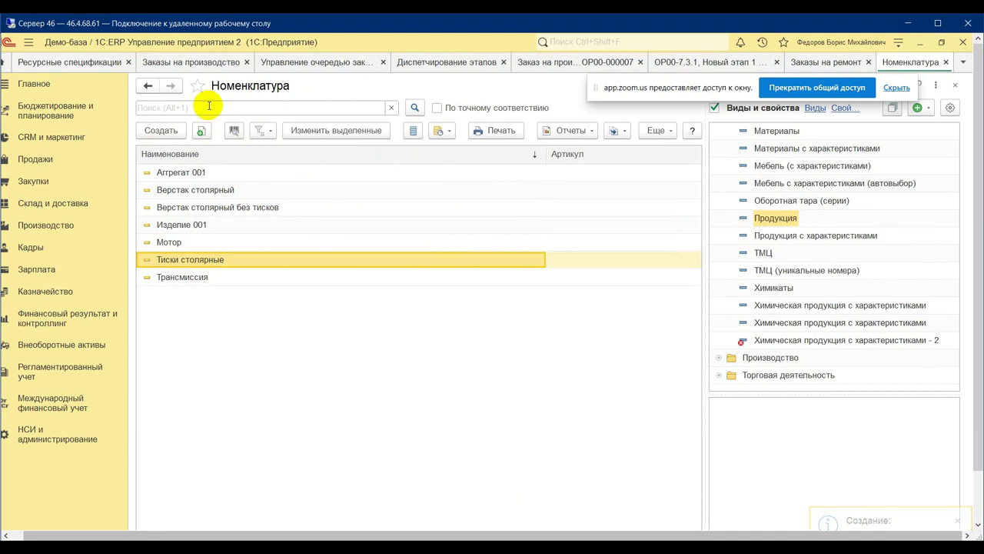
Create and save the Продукция item Столешница вестака столярного with the storage unit шт.
click(161, 130)
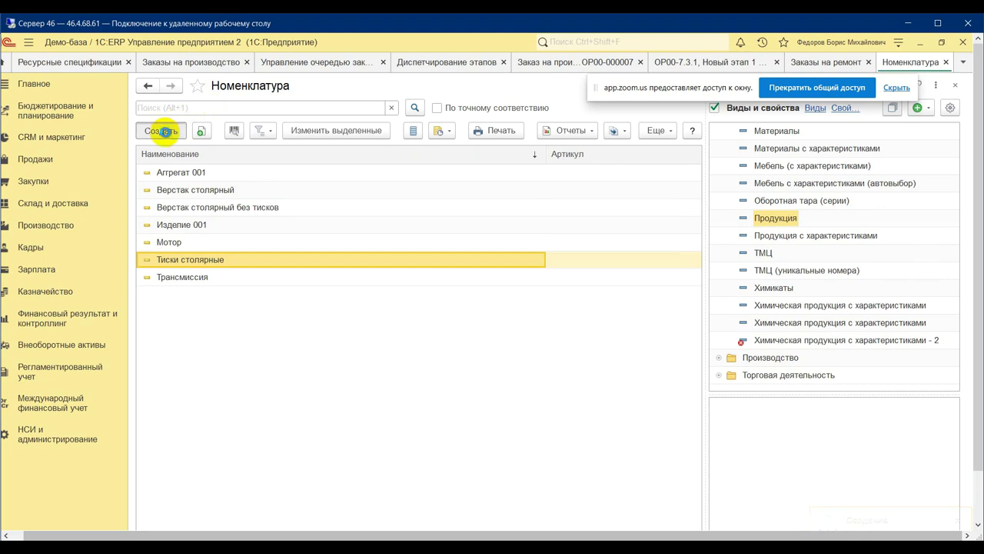
click(308, 192)
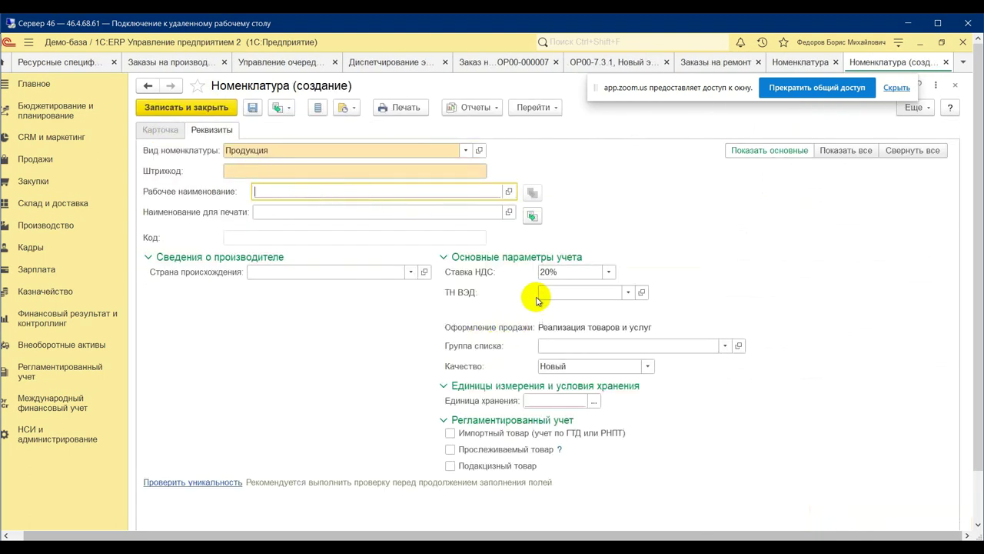
text(Стал)
key(BackSpace)
text(олешниц)
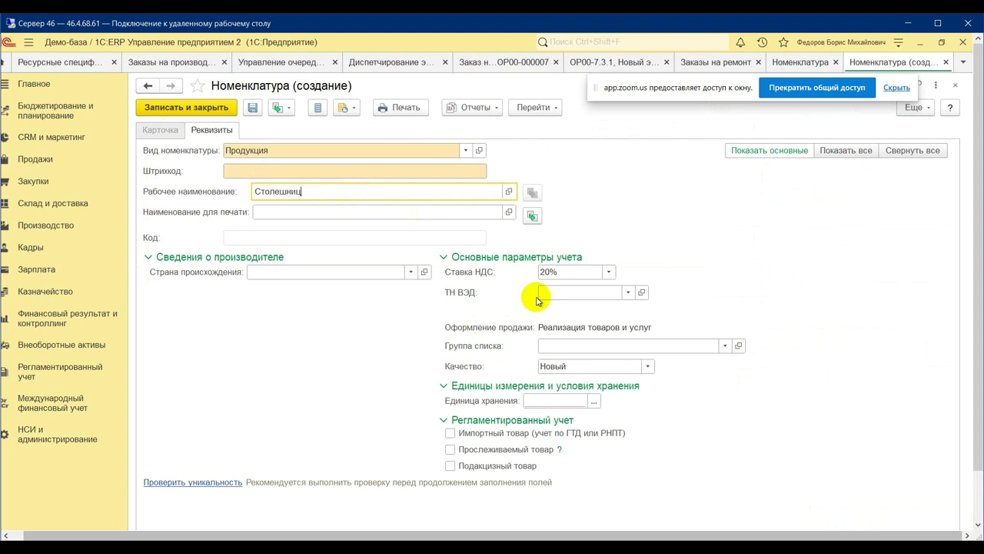
text(а вестака столярного)
click(560, 401)
text(шт)
click(557, 419)
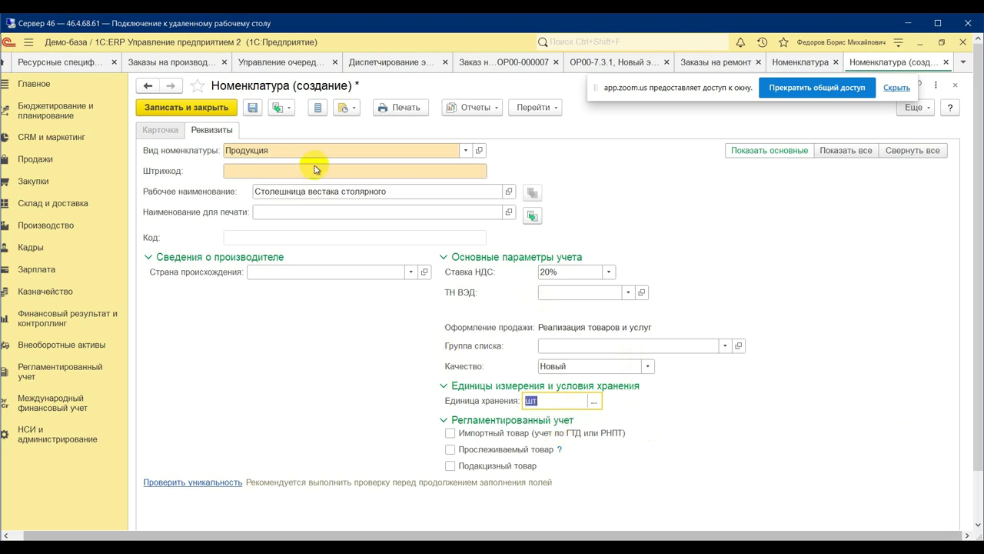
click(217, 109)
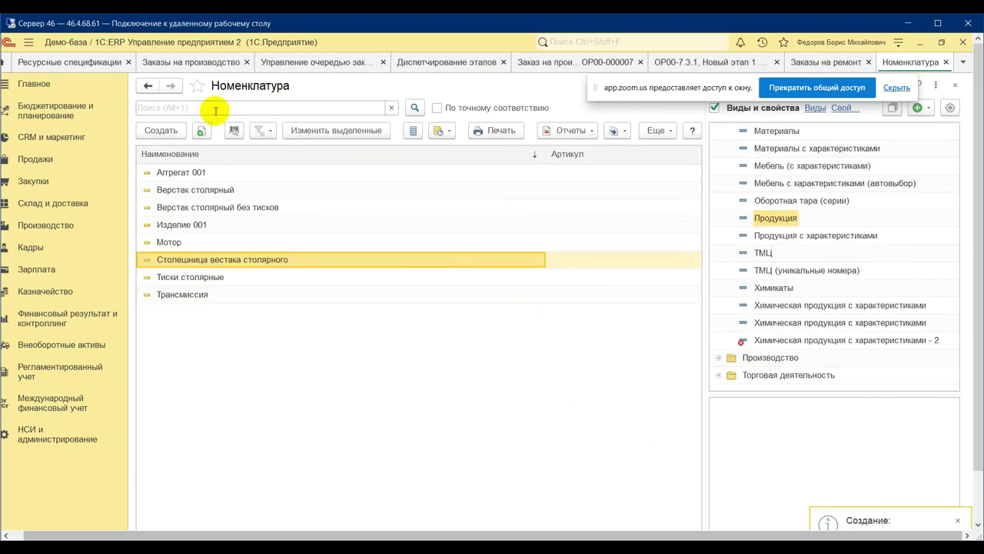
Copy Столешница вестака столярного as a new item with working name Коробка вестака столярного and save it.
right_click(245, 263)
click(265, 289)
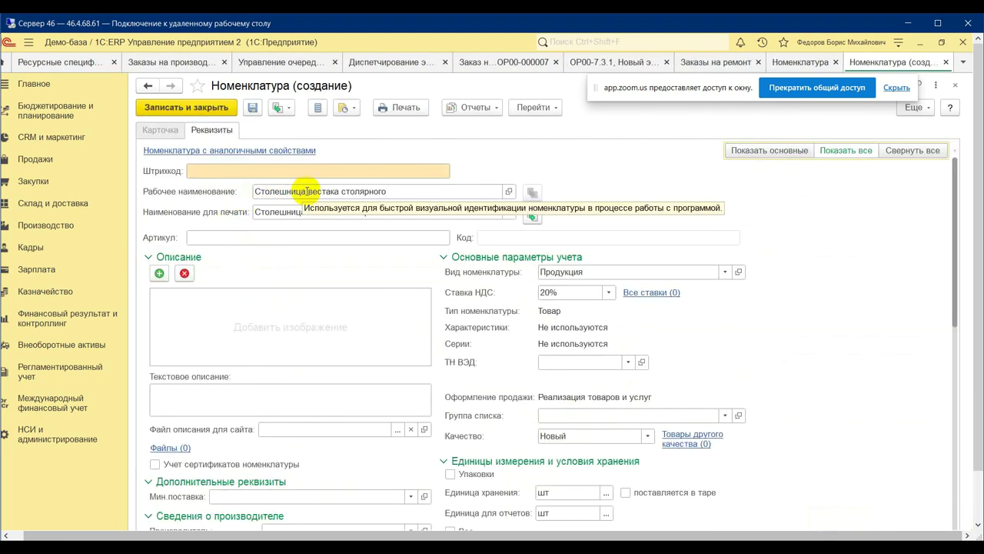
triple_click(305, 191)
drag(305, 191, 208, 175)
text(Коробка)
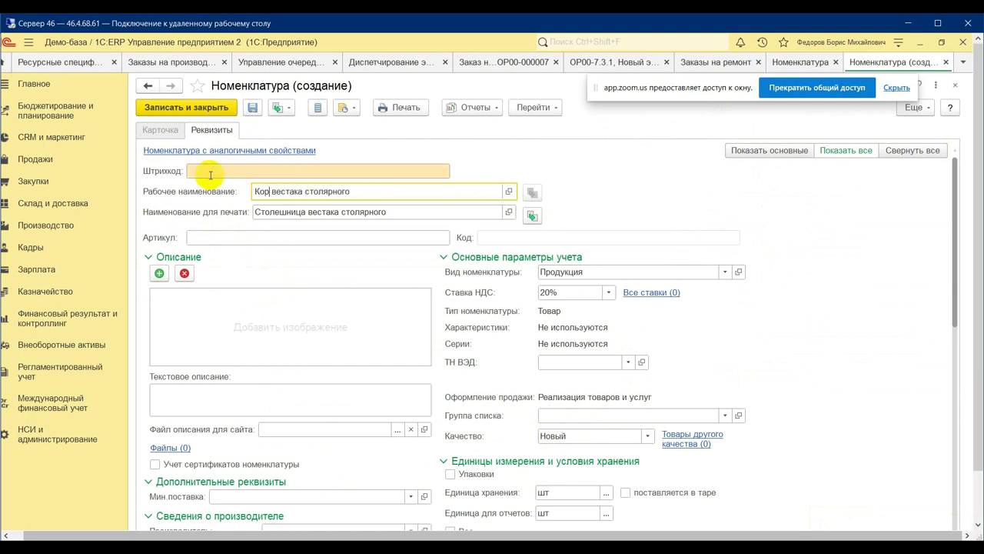
click(166, 107)
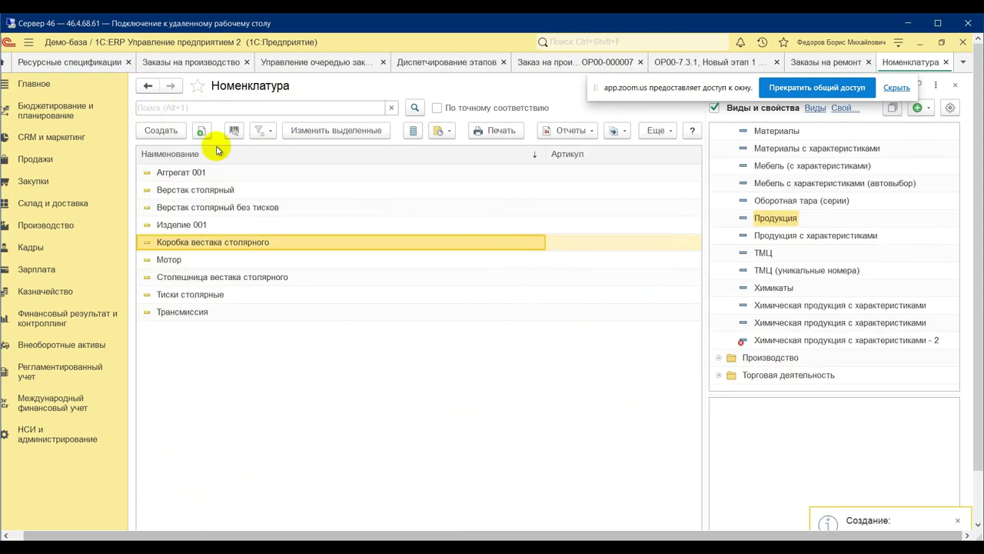
Copy Коробка вестака столярного as a new item with working name Ножка вестака столярного and save it.
right_click(236, 243)
click(293, 269)
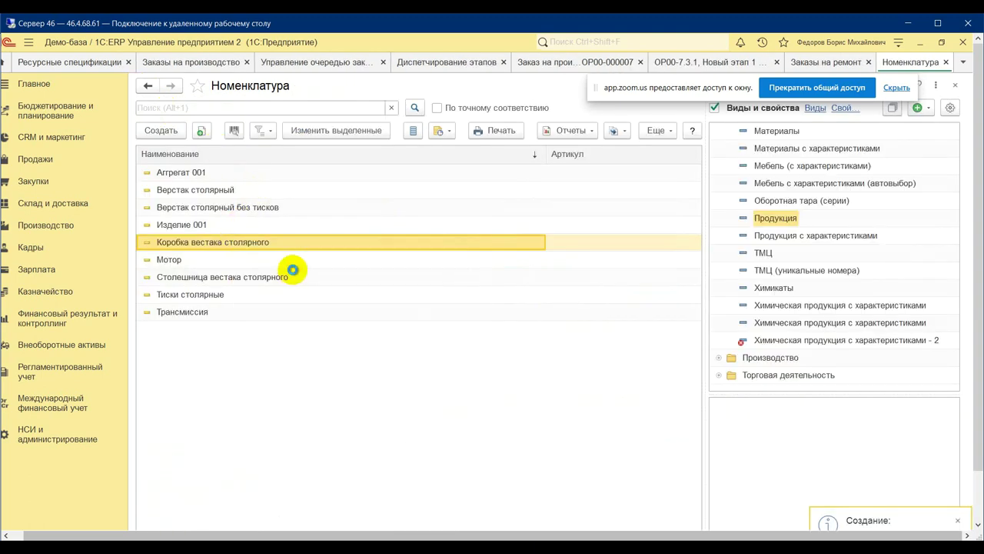
triple_click(283, 191)
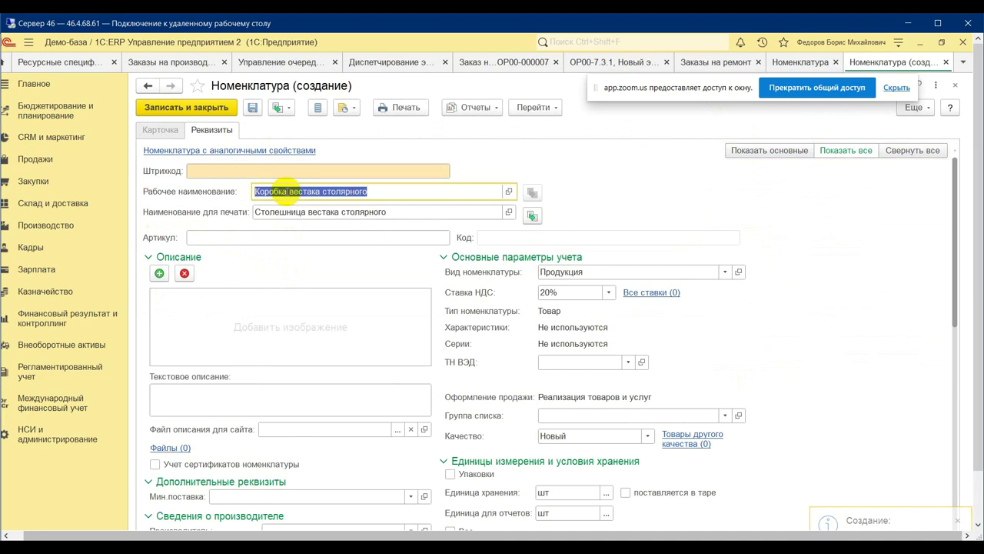
double_click(283, 191)
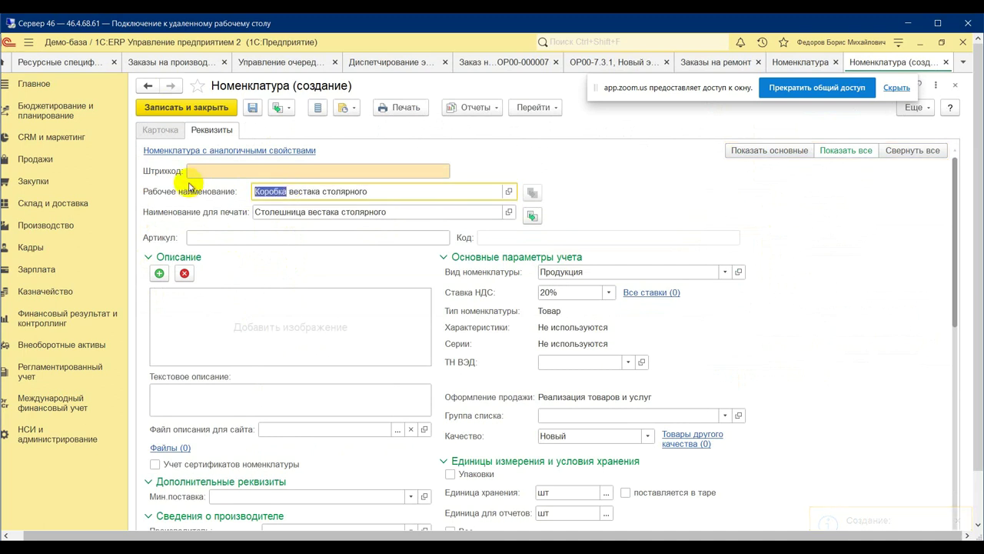
text(Ножка)
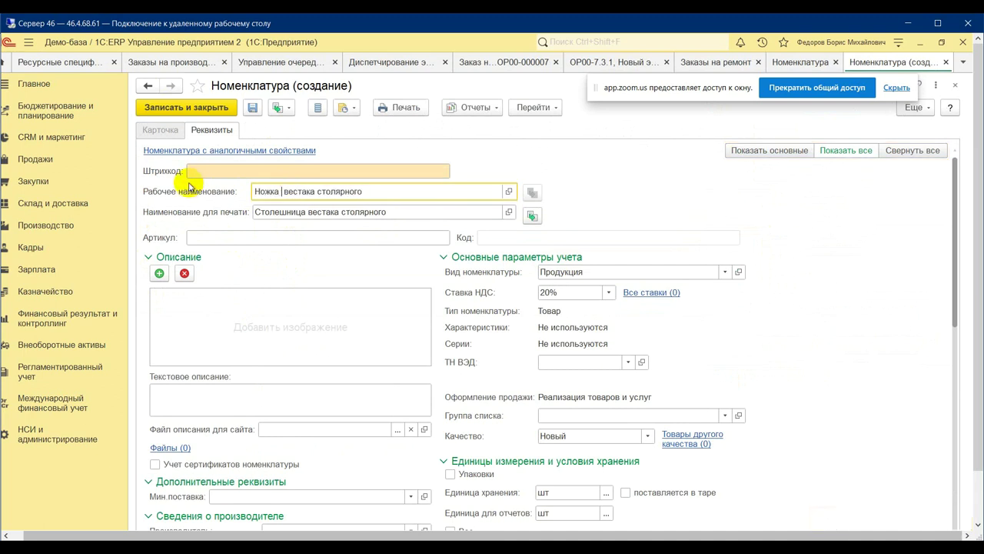
key(BackSpace)
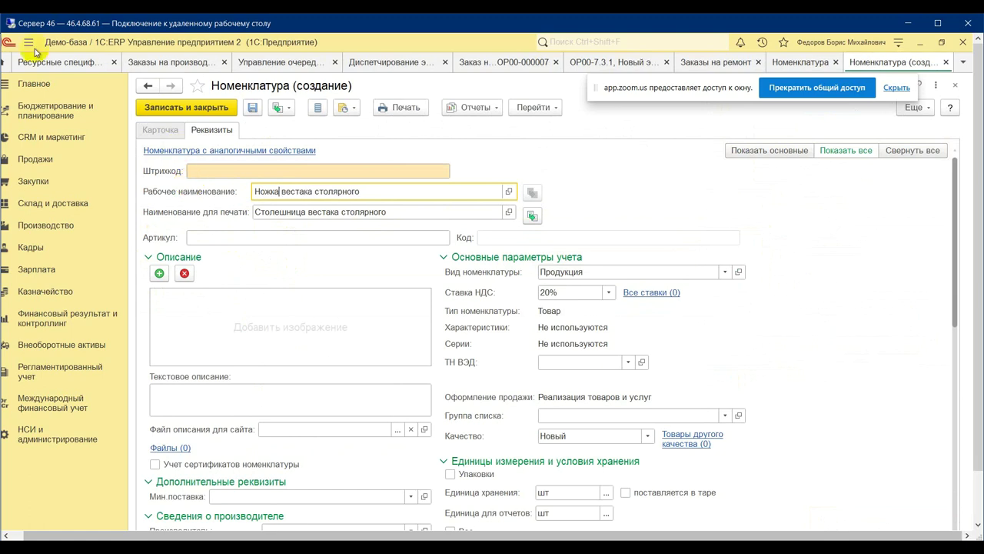
click(161, 108)
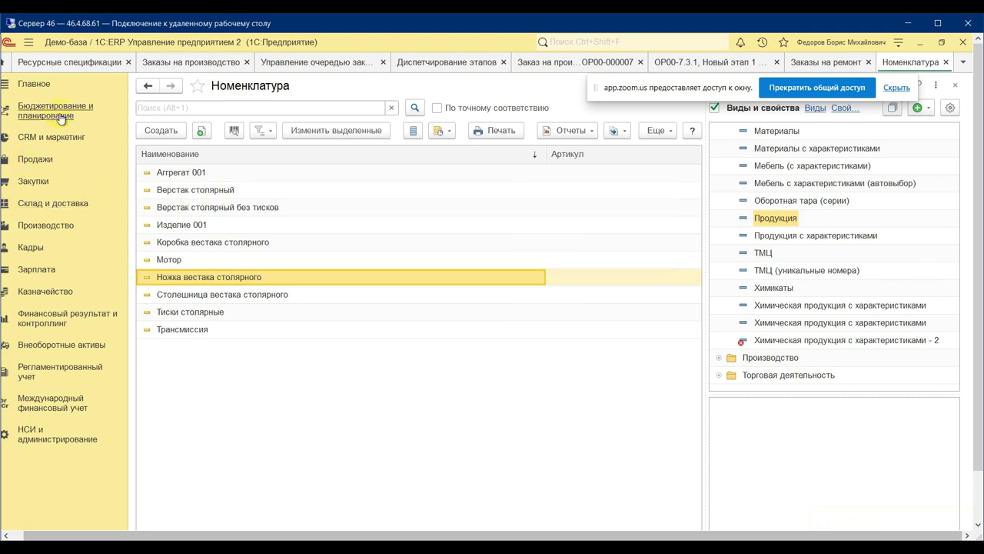
Create and save the Продукция item Масло смазочное with the storage unit л (дм3).
click(156, 129)
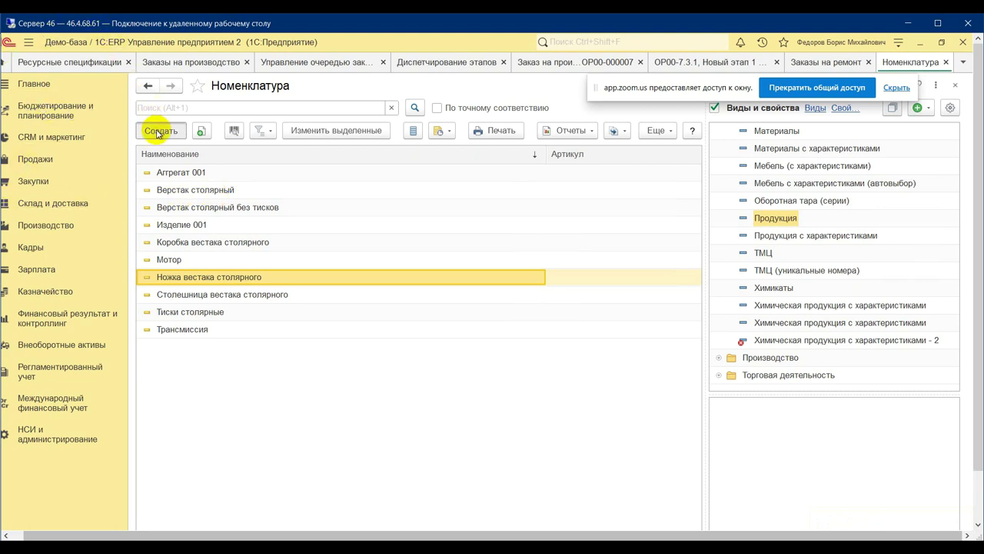
click(301, 191)
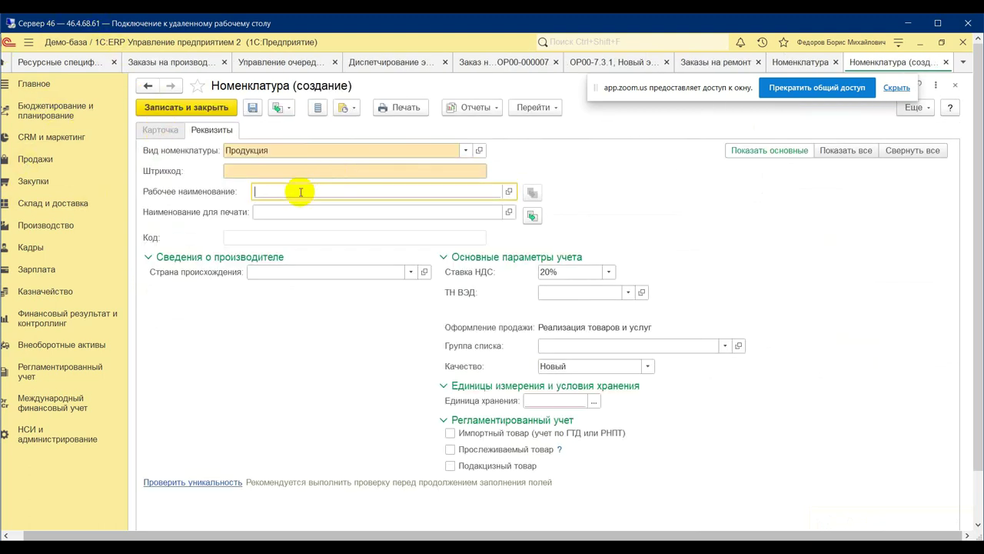
text(Масло смазочное)
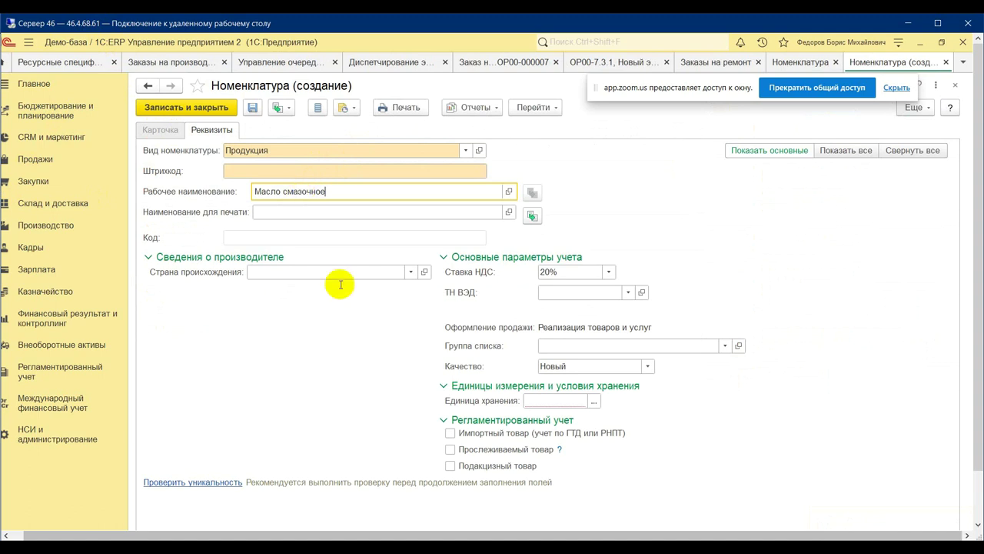
click(547, 400)
text(л)
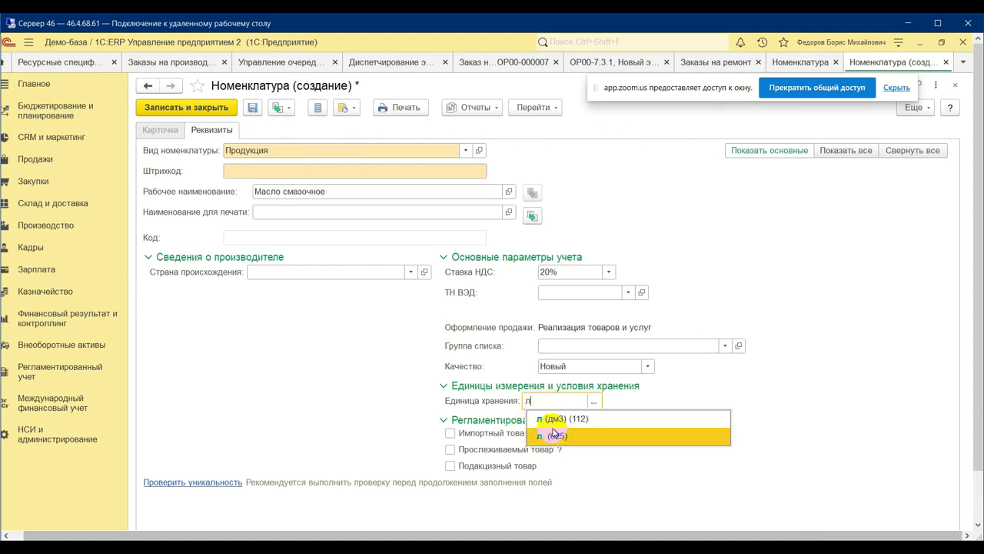
click(552, 425)
click(204, 112)
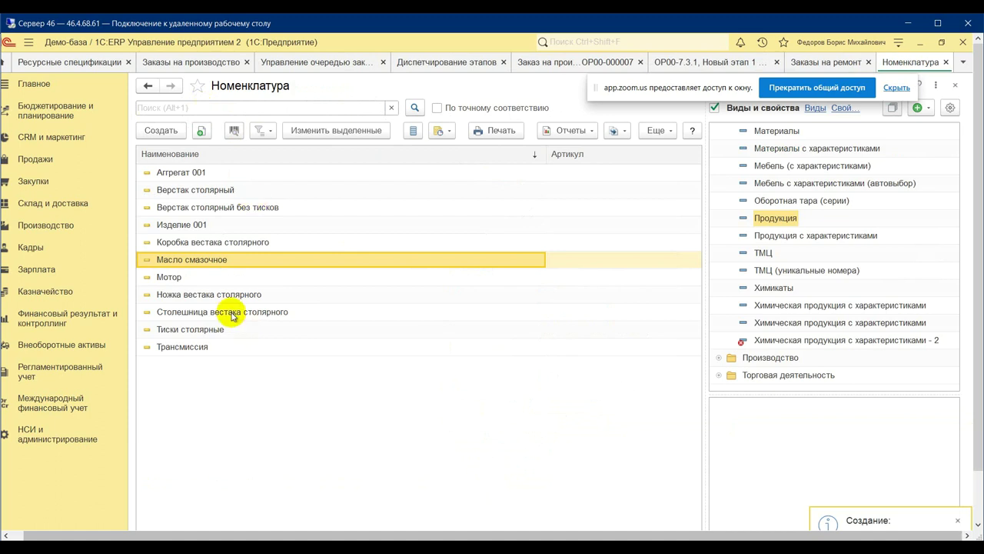
Copy Масло смазочное as a new item with working name Отивердитель and save it.
right_click(217, 260)
click(275, 289)
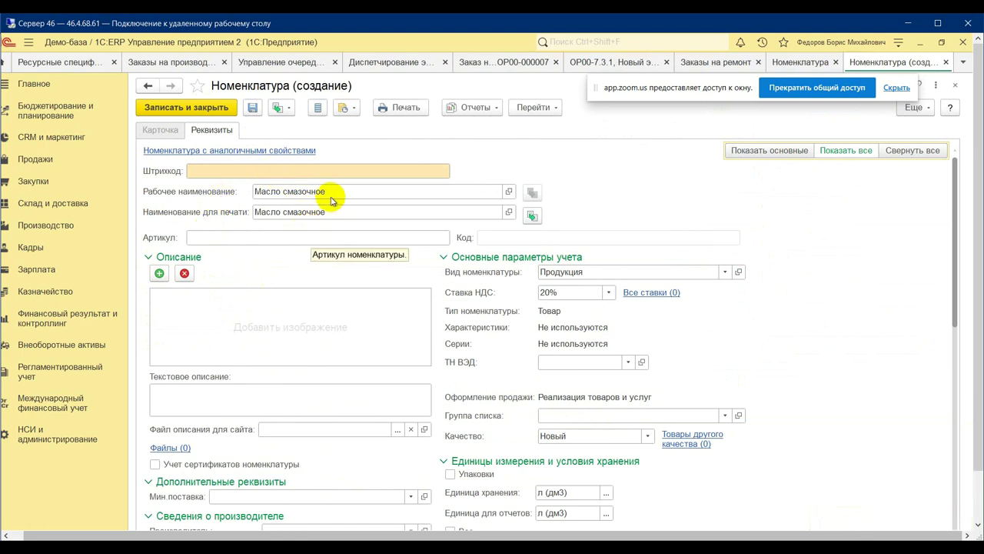
click(222, 192)
text(Отивердитель)
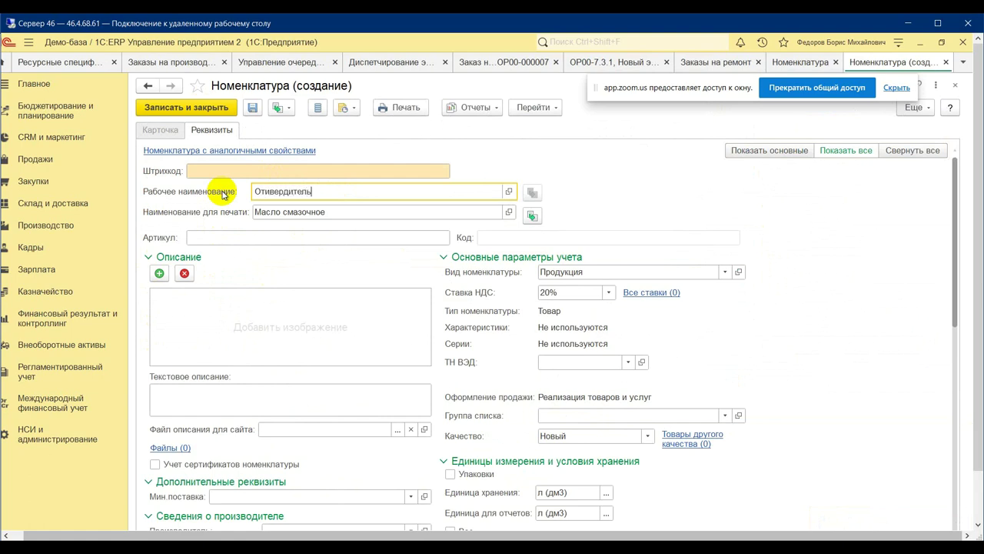
key(ctrl+Return)
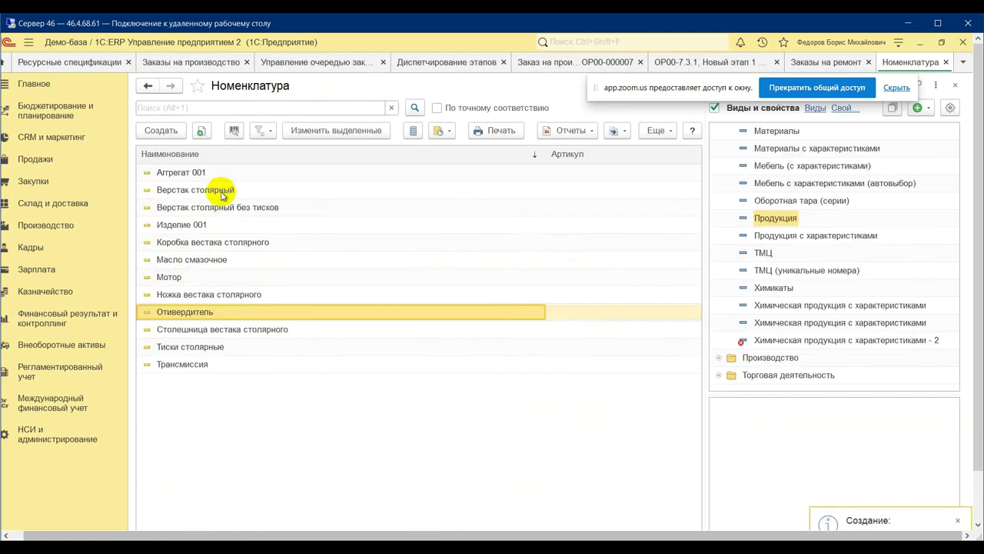
Copy Отивердитель as a new item with working name Раствор для лакокрасочного покрытия and save it.
right_click(206, 312)
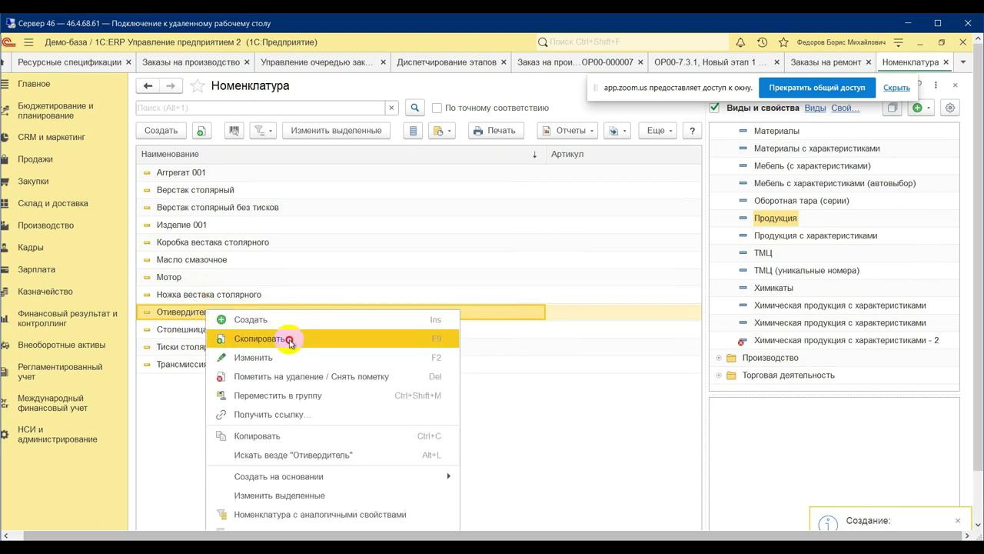
click(286, 336)
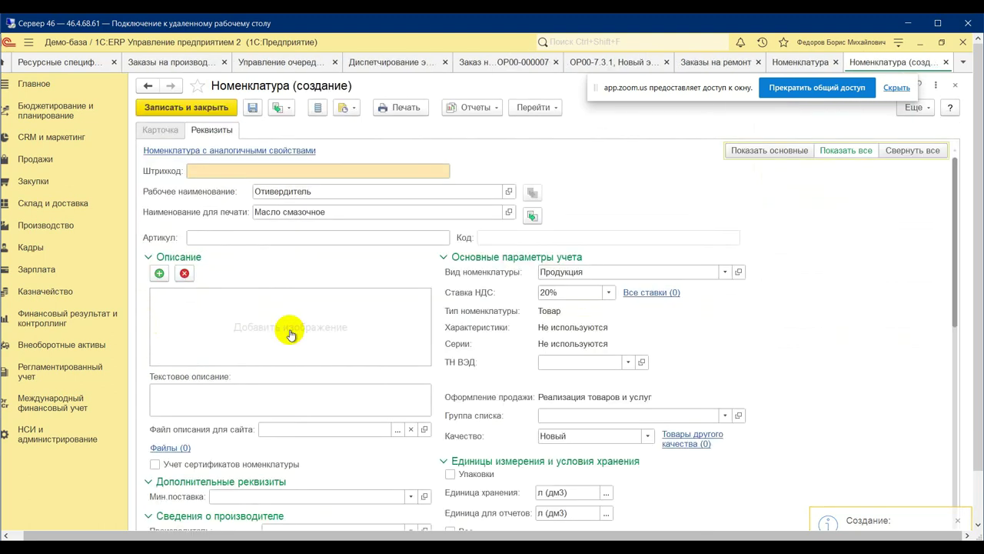
double_click(322, 191)
text(Раствор)
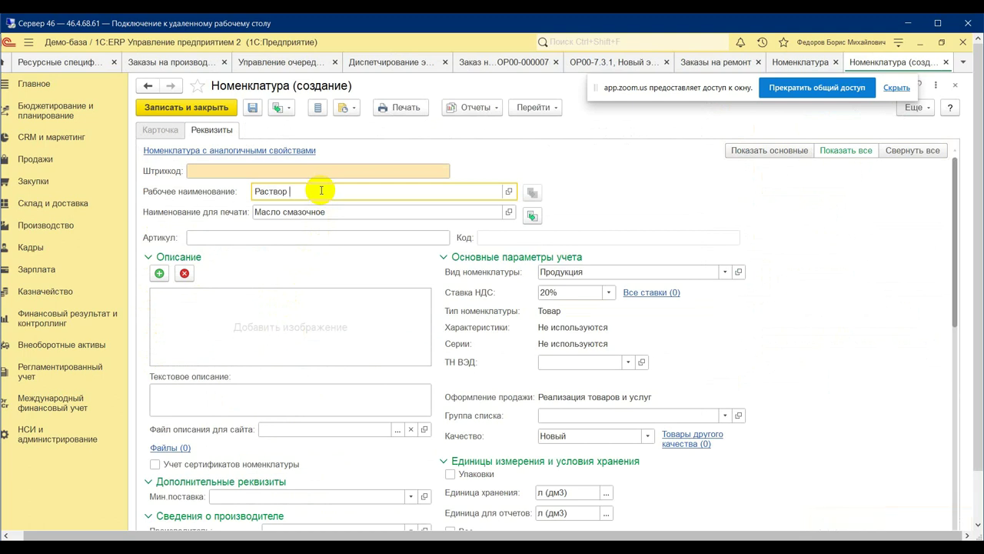
text( для пакокрасочного покрытия)
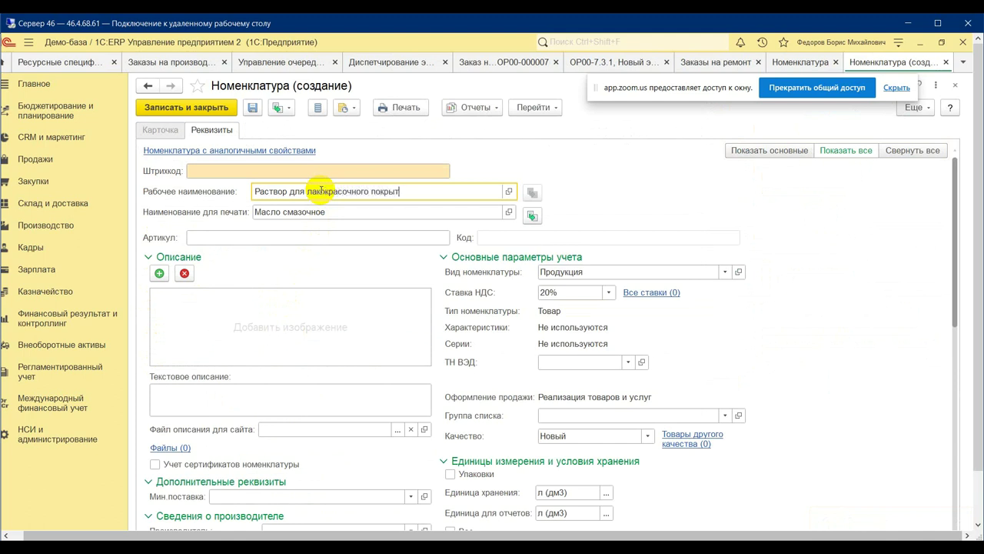
click(204, 107)
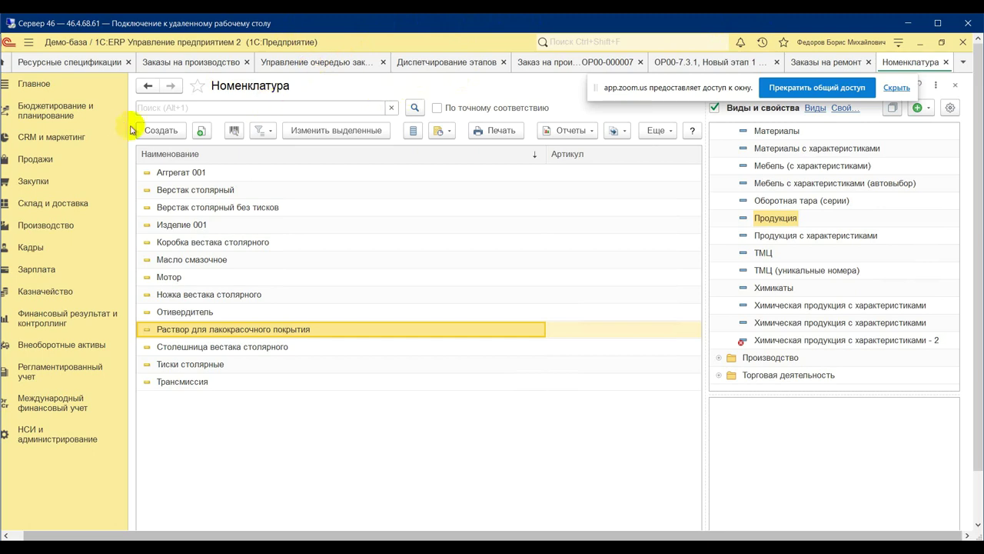
In the resource specifications list, create a group named 1 inside Вебинары and open it.
click(94, 63)
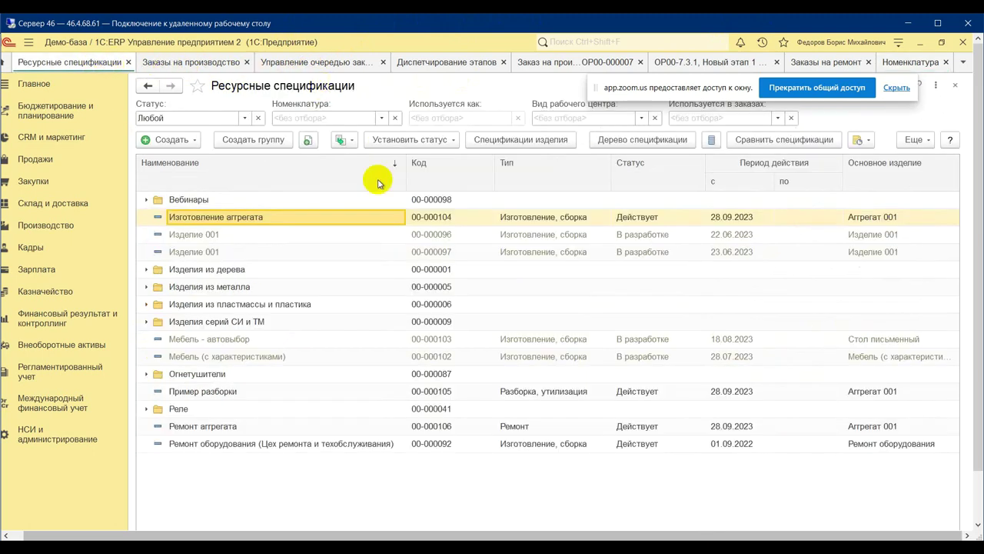
click(146, 200)
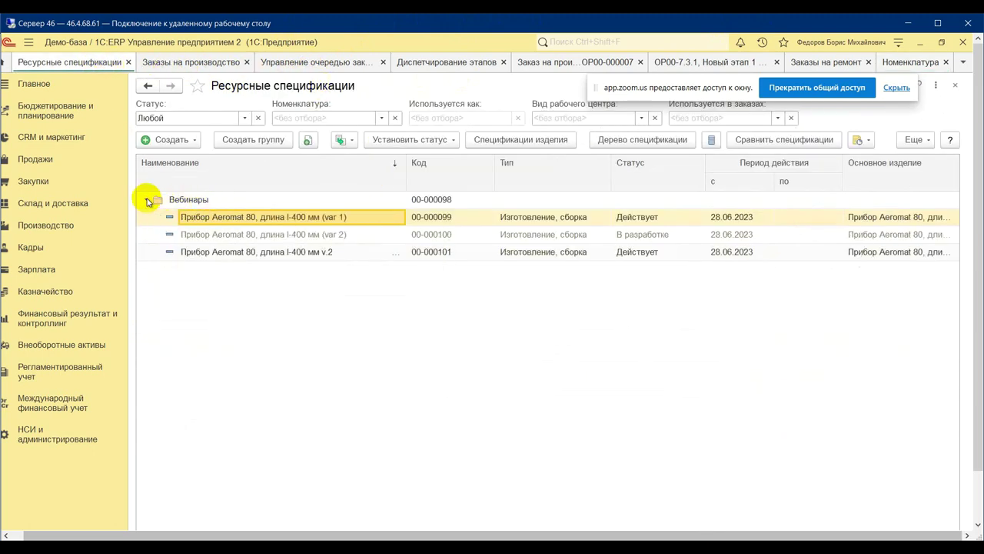
click(196, 203)
right_click(199, 205)
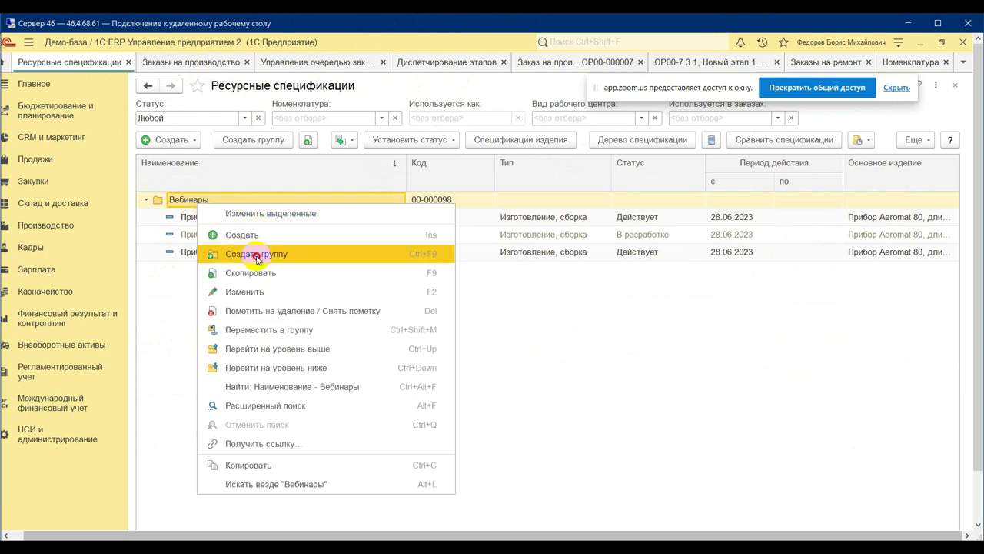
click(258, 254)
text(1)
click(388, 289)
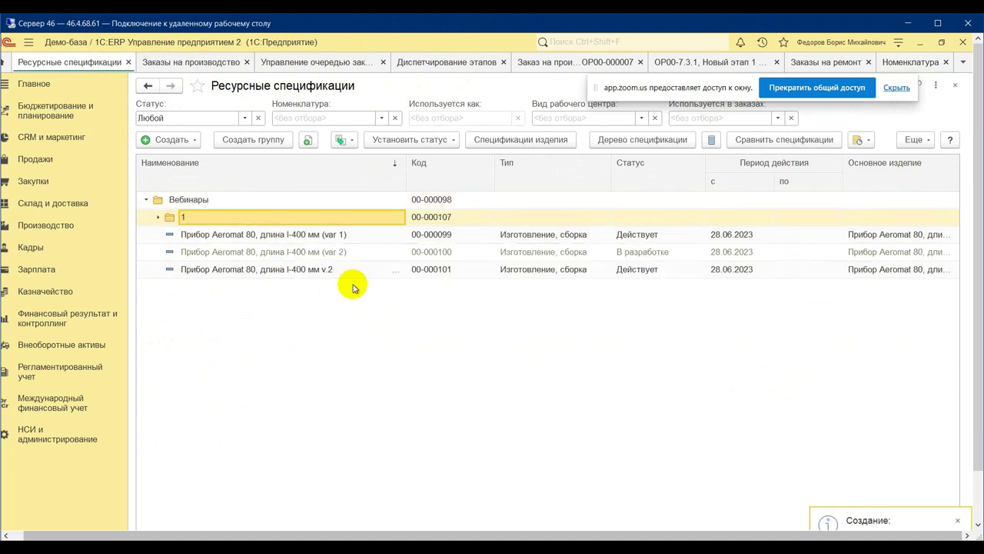
double_click(239, 220)
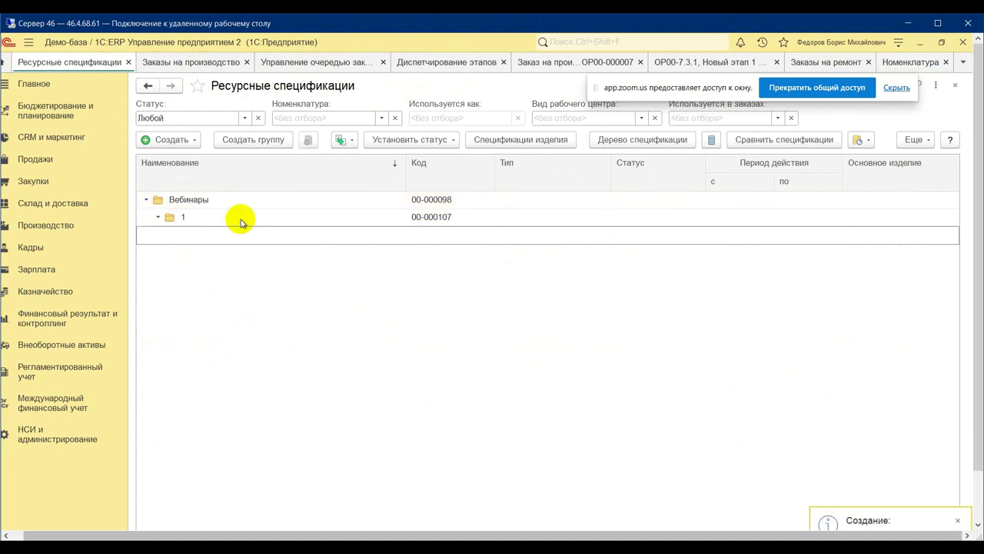
Create a Ремонт resource specification named Смазка тисков for the item Тиски столярные with quantity 1.
click(190, 144)
click(199, 178)
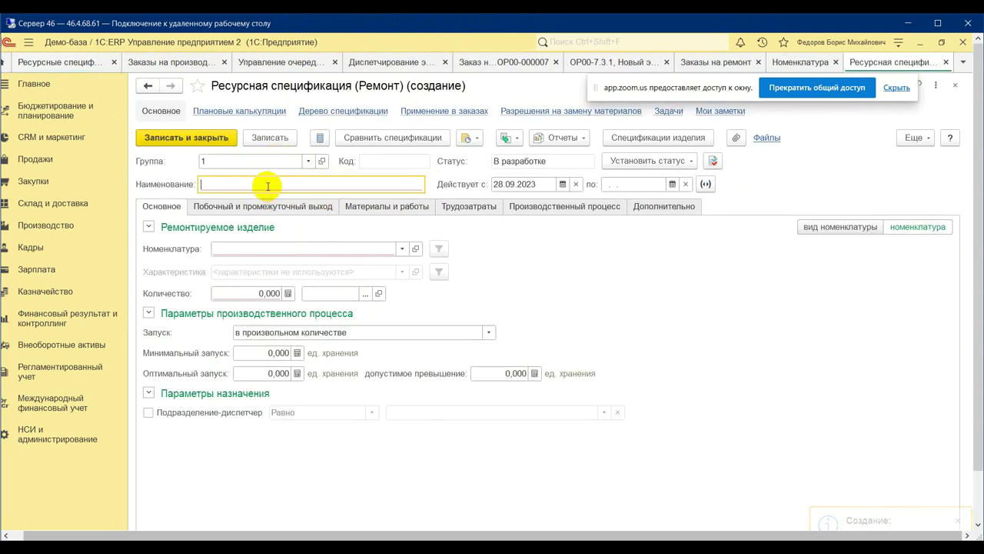
text(Сма)
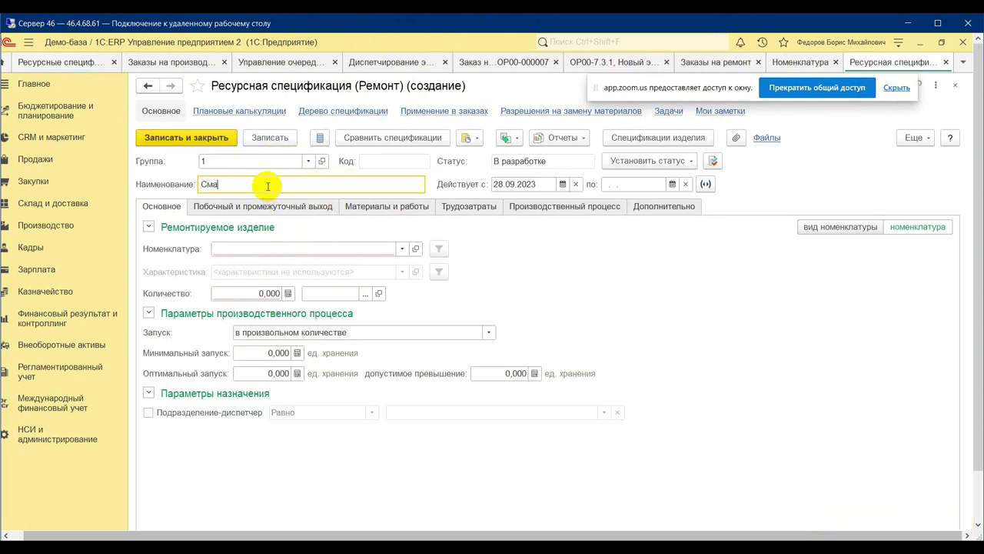
text(зка тисков)
click(265, 249)
text(тис)
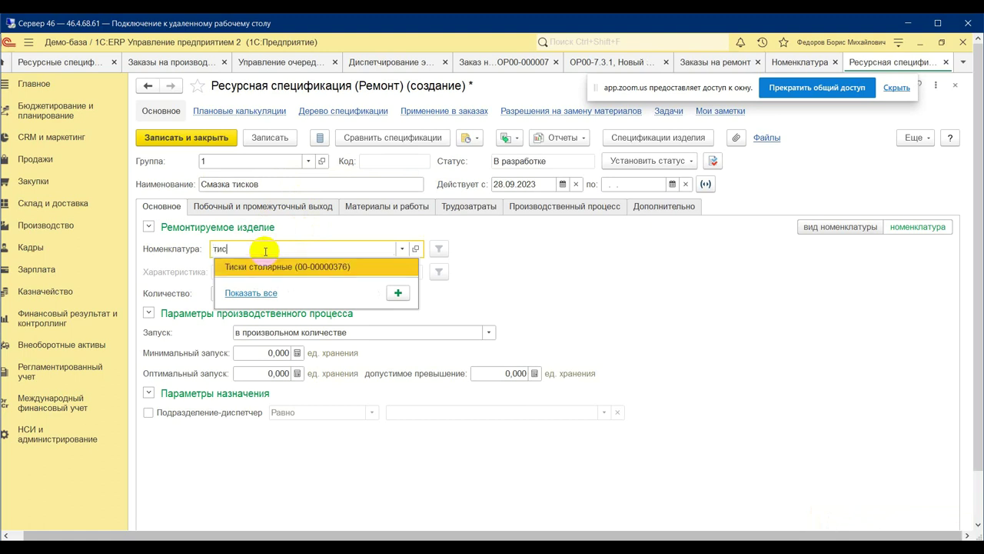
click(267, 291)
text(1)
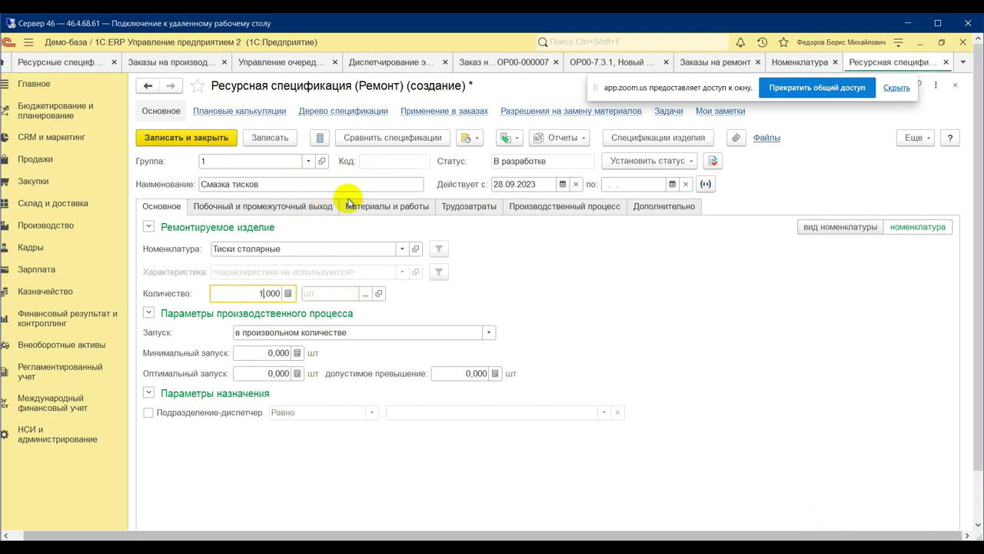
Add Масло смазочное to the specification's materials with quantity 1 and costing item Материалы основные.
click(376, 209)
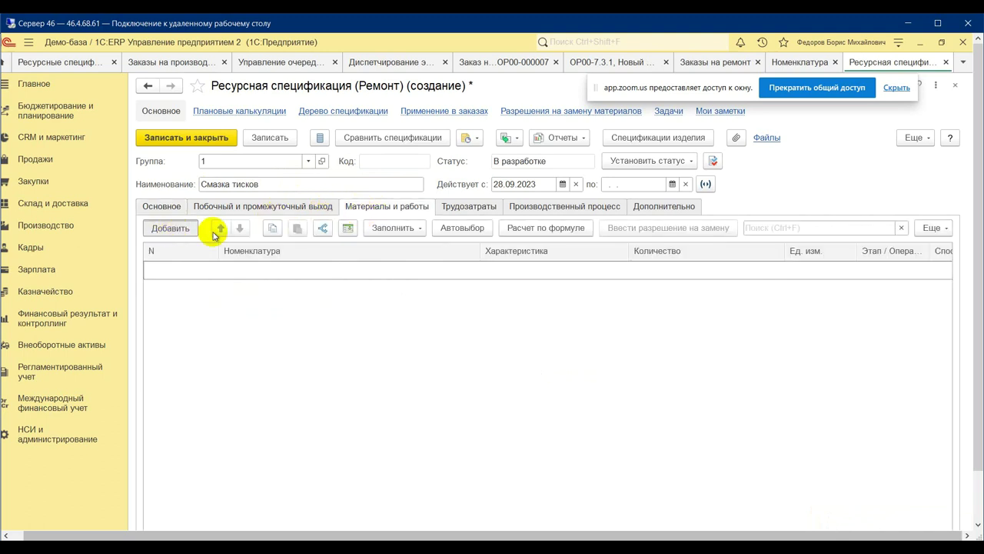
click(201, 230)
click(289, 303)
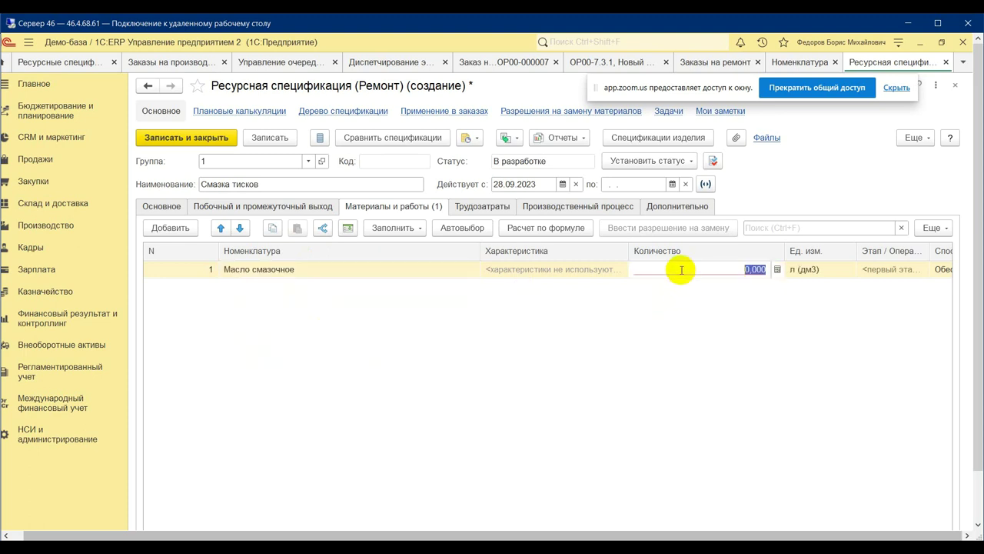
text(1)
key(Return)
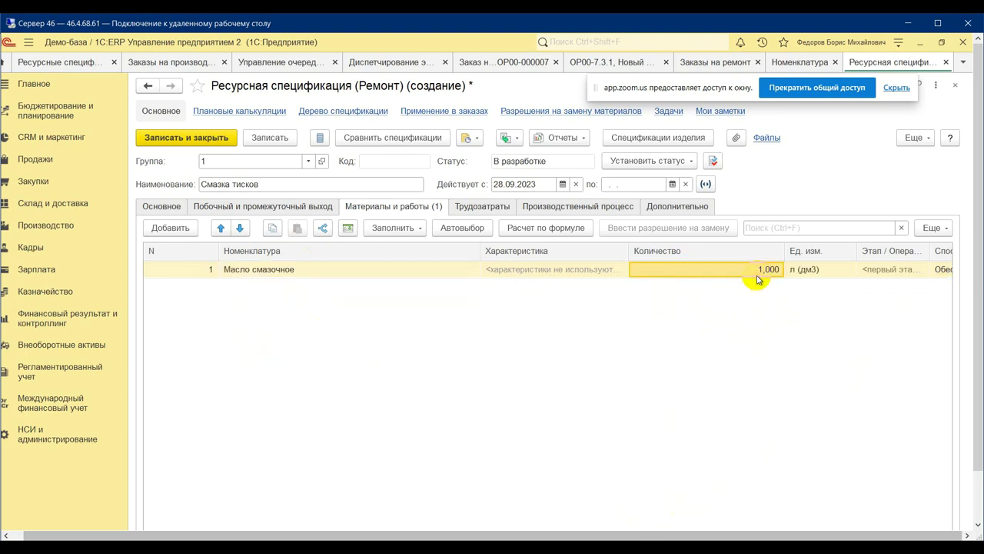
key(Tab)
key(Tab)
key(Tab)
key(Tab)
key(Tab)
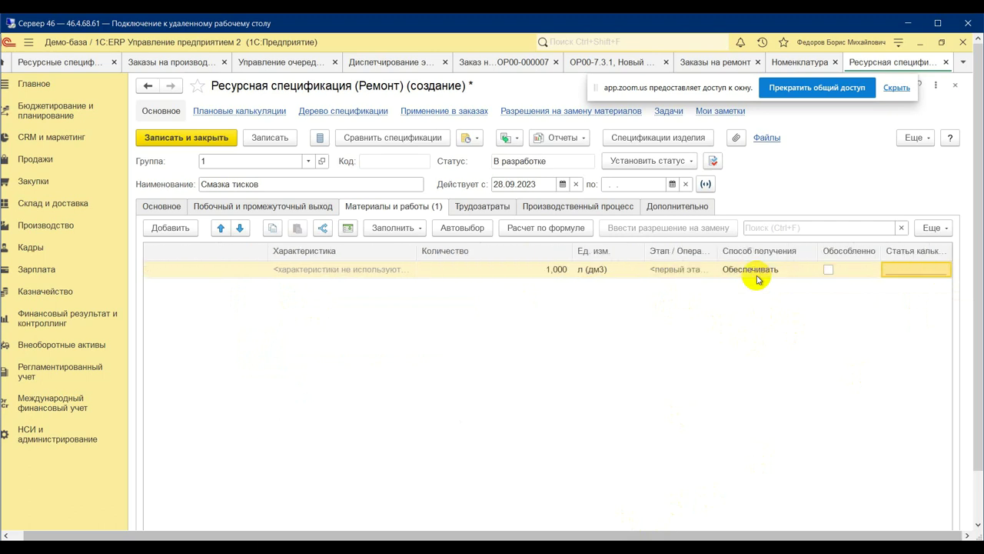
text(м)
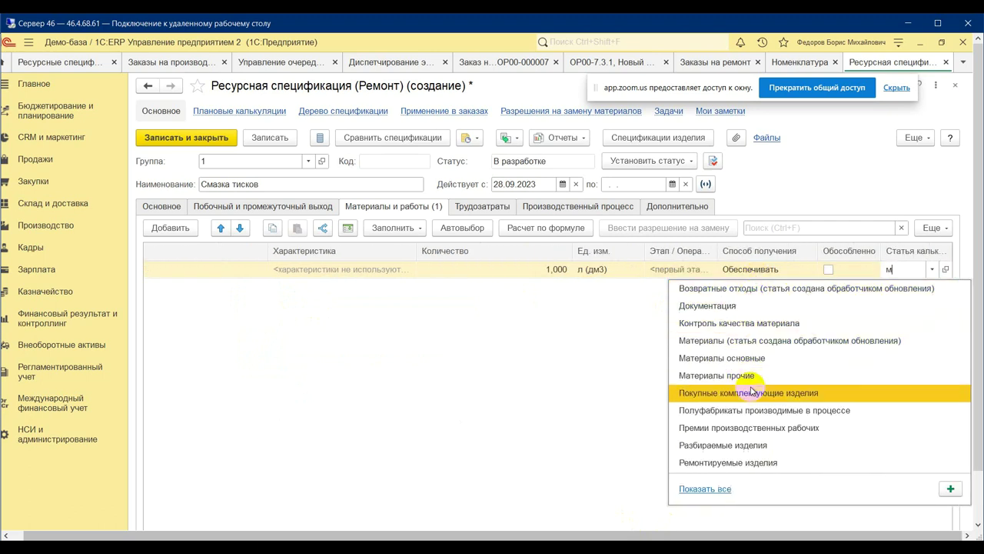
click(723, 359)
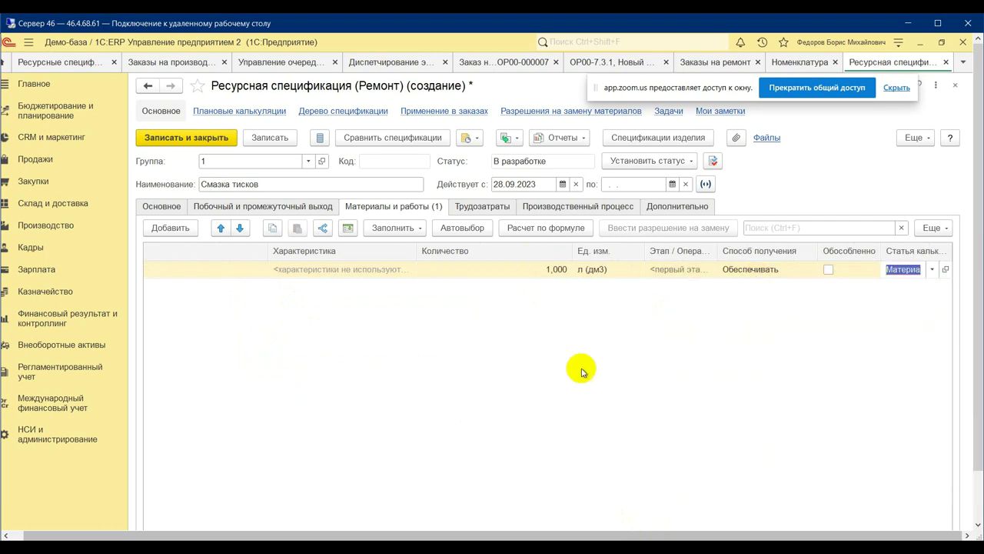
Add a stage to the production process, saving the specification when required, and assign the stage to department _Цех 99.
click(565, 206)
click(178, 228)
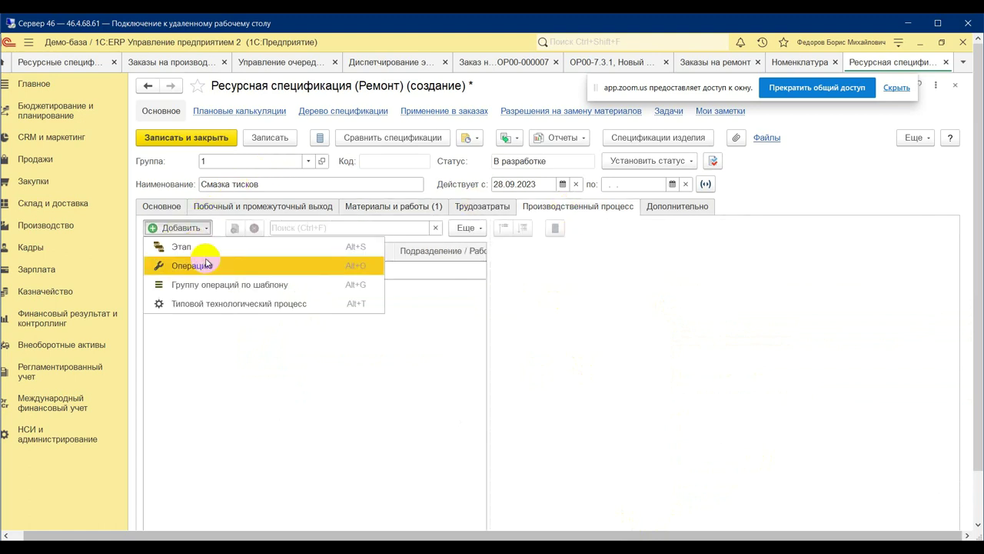
click(198, 247)
click(562, 329)
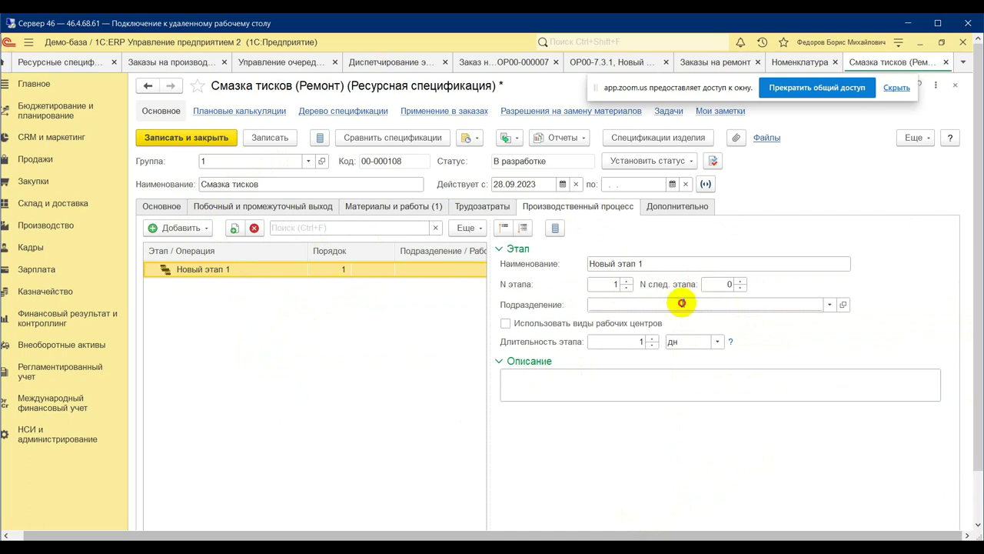
click(681, 303)
click(659, 323)
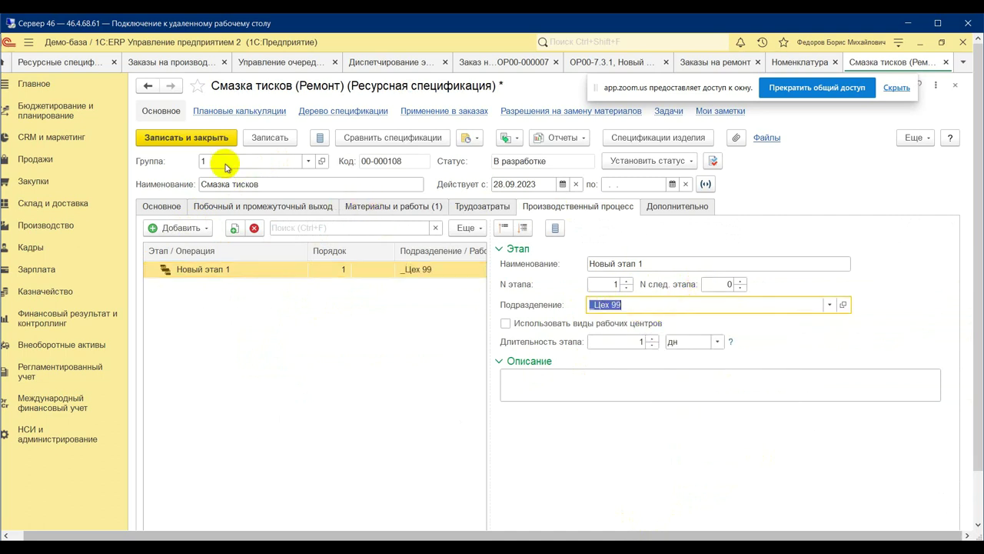
Set the status of the Смазка тисков specification to Действует, then save and close it.
click(670, 161)
click(690, 199)
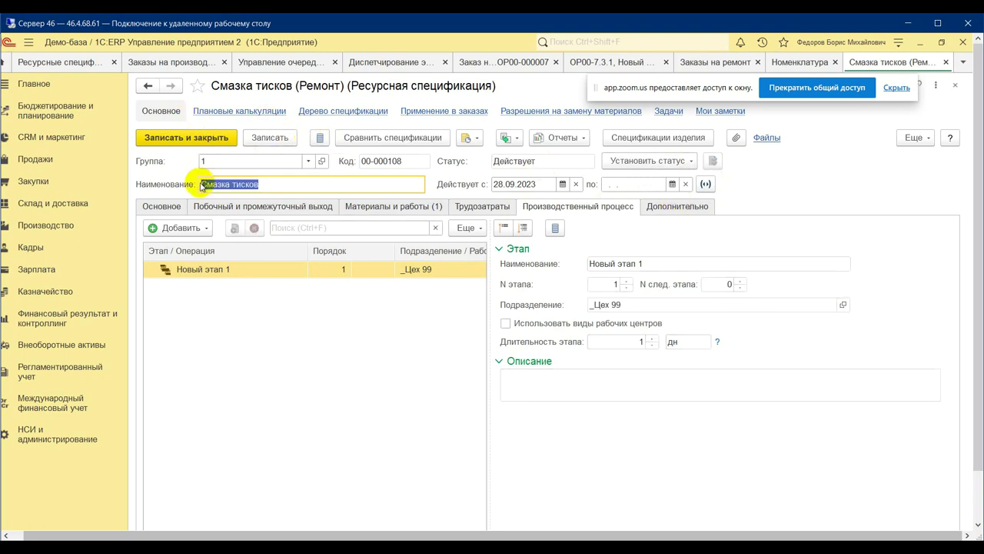
click(165, 137)
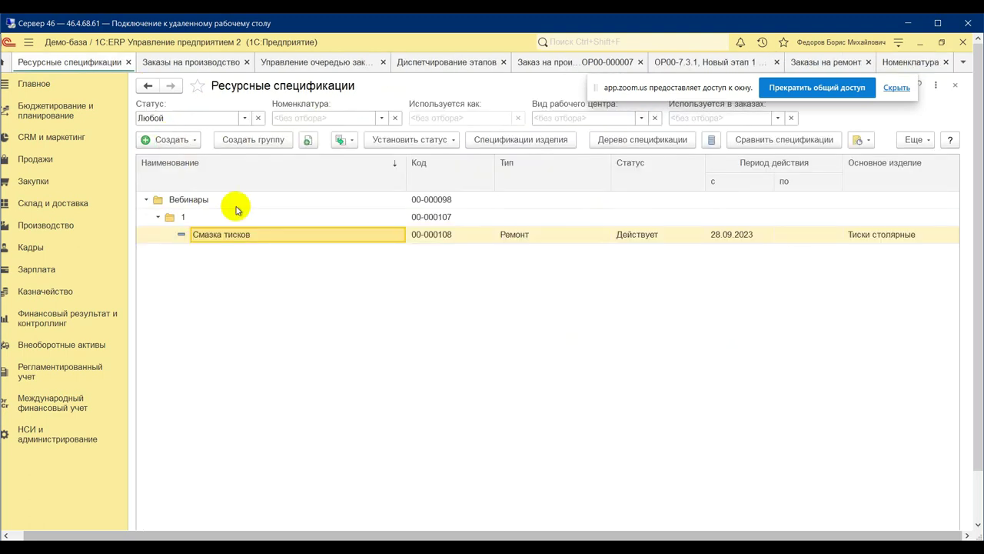
Create a Ремонт resource specification named Ремонт верстака столярного for the item Верстак столярный with quantity 1.
click(176, 140)
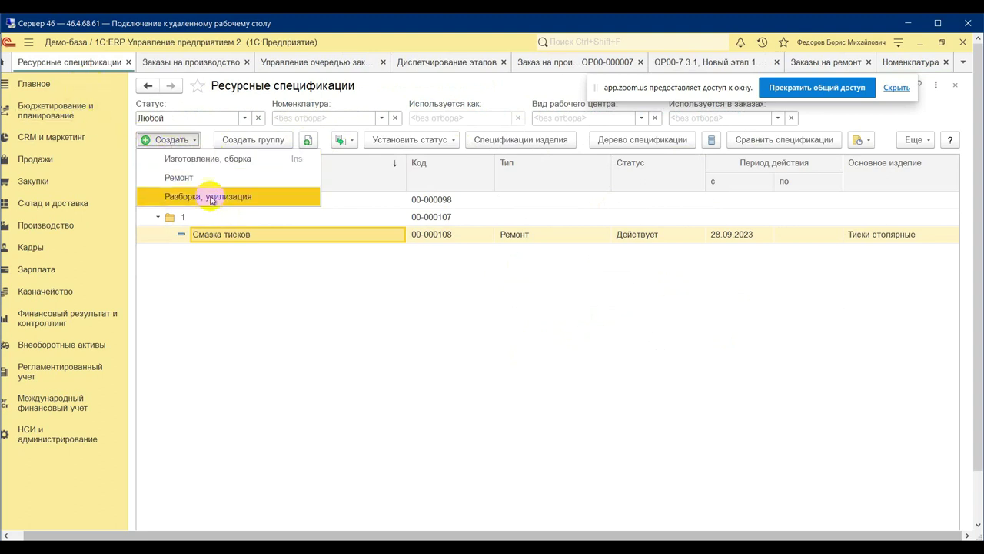
click(205, 179)
click(266, 186)
text(Ремо)
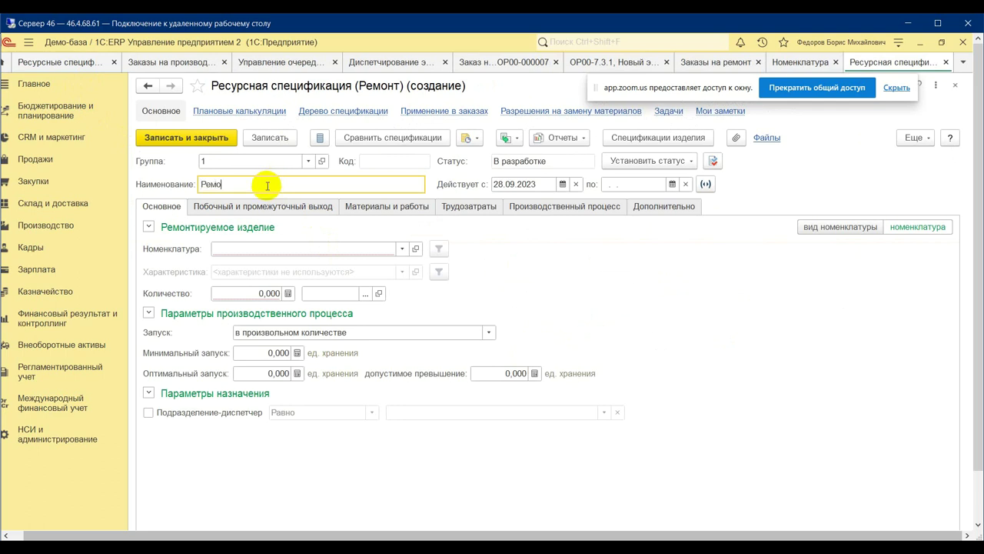
text(нт верстака столярного)
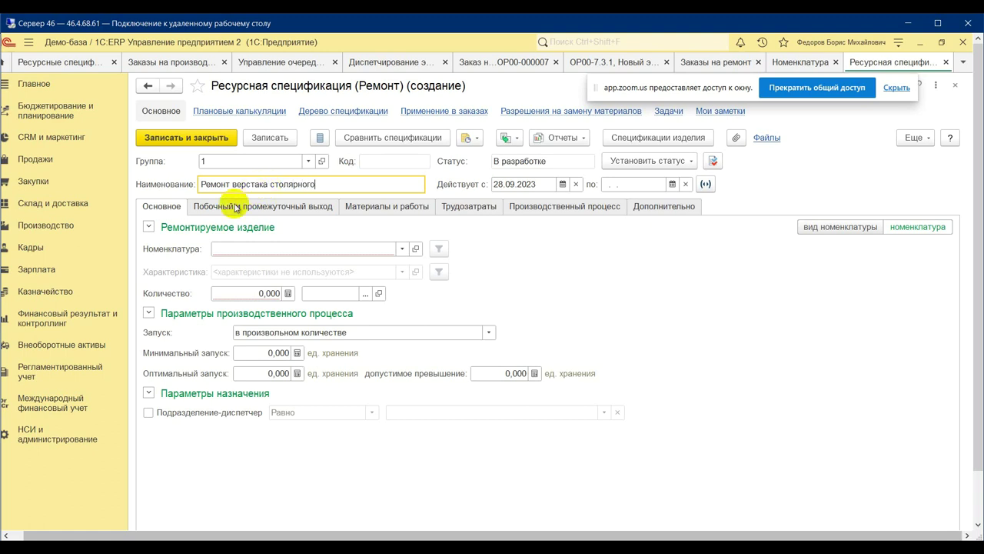
click(254, 248)
text(ве)
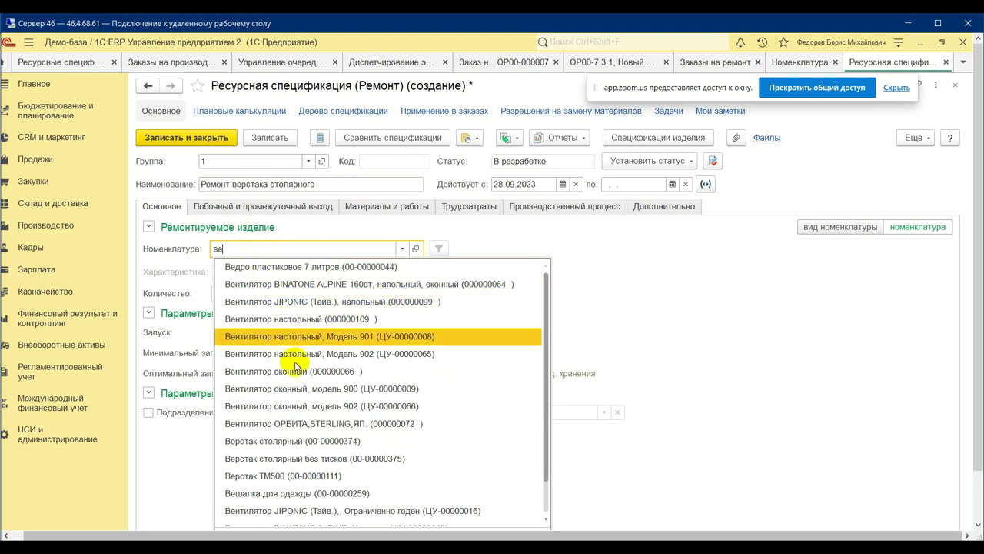
click(303, 442)
click(237, 296)
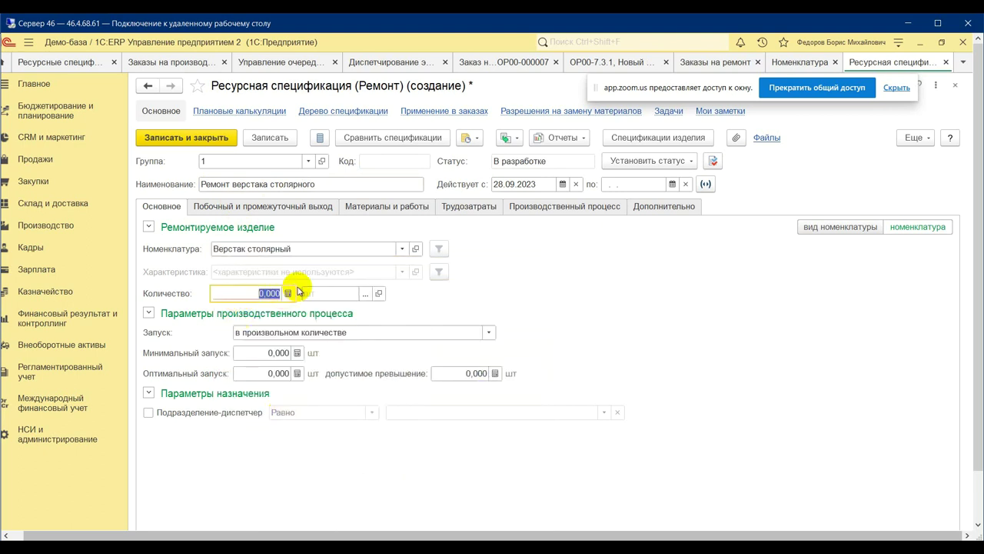
text(1)
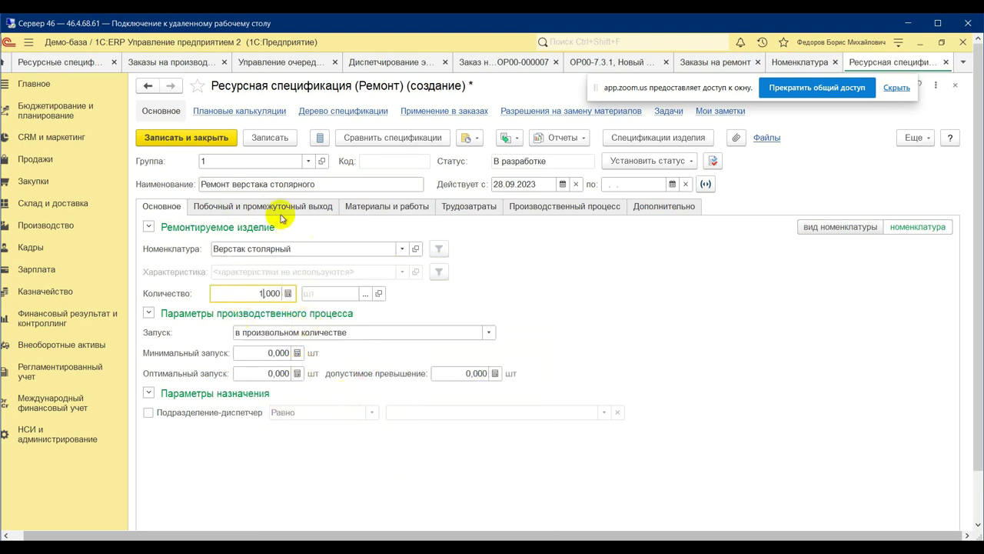
Add Раствор для лакокрасочного покрытия and Тиски столярные to the specification's materials and works.
click(374, 214)
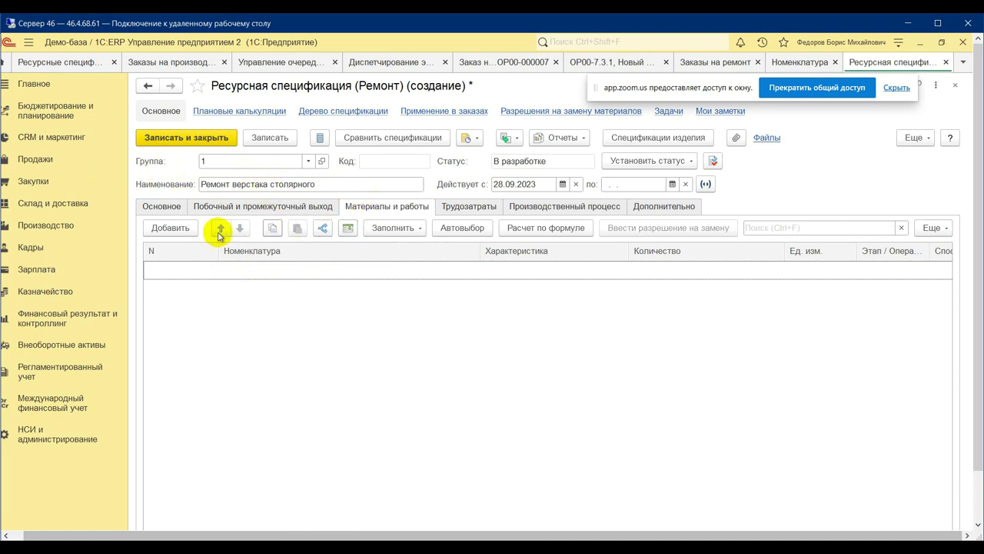
click(166, 228)
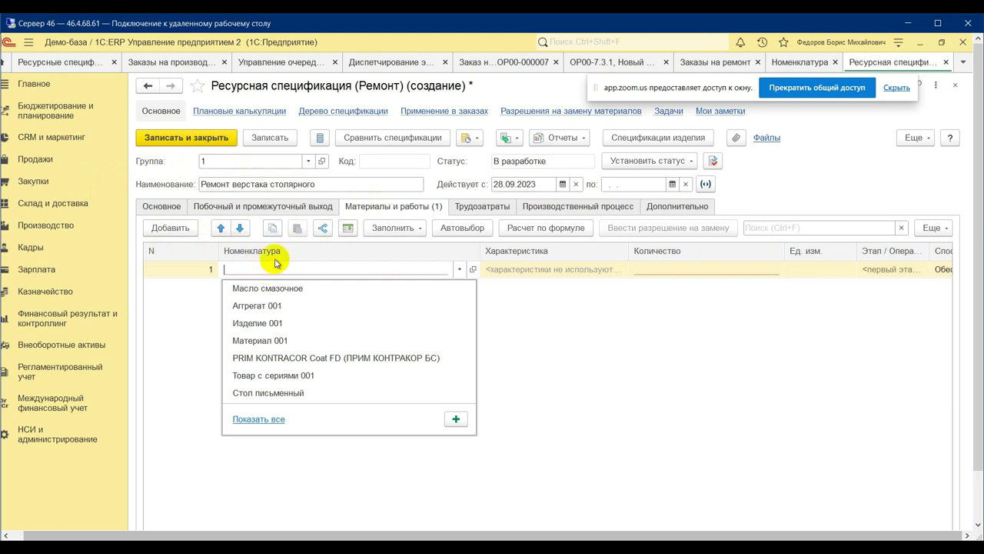
text(рас)
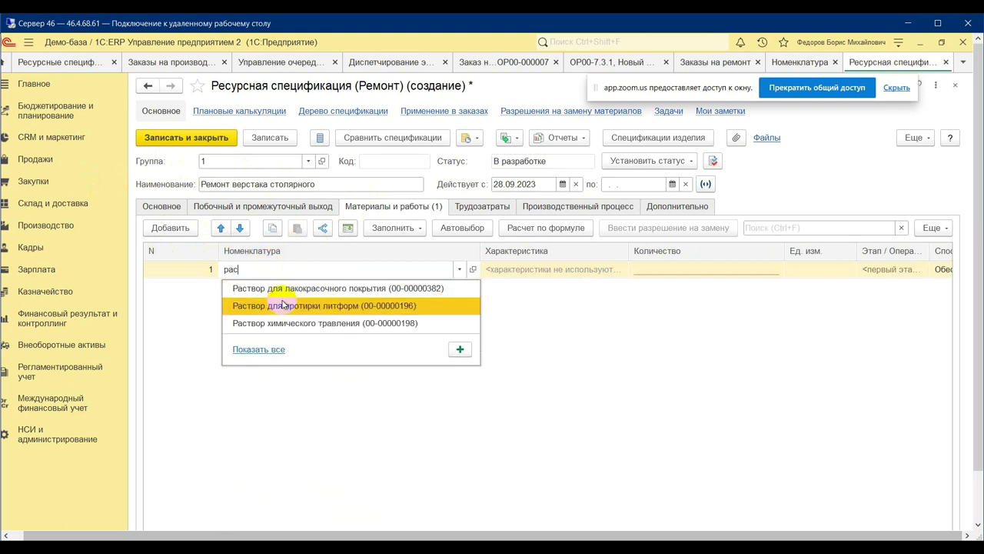
click(296, 290)
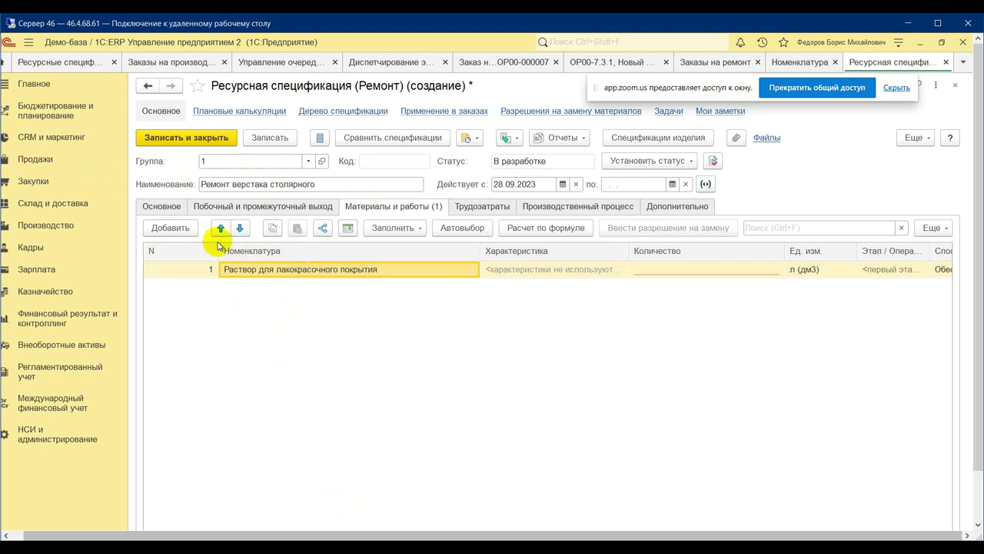
click(162, 234)
click(295, 398)
text(ти)
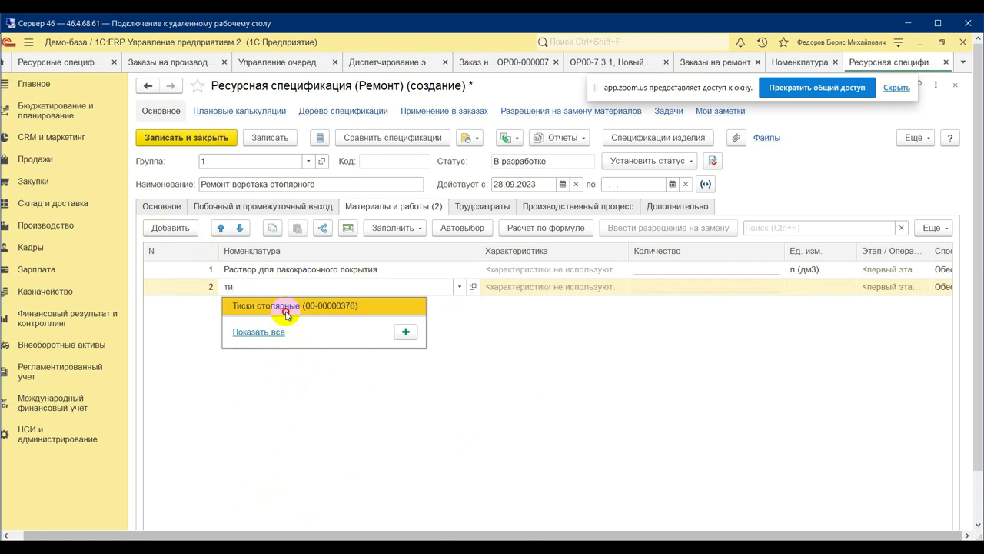
click(286, 313)
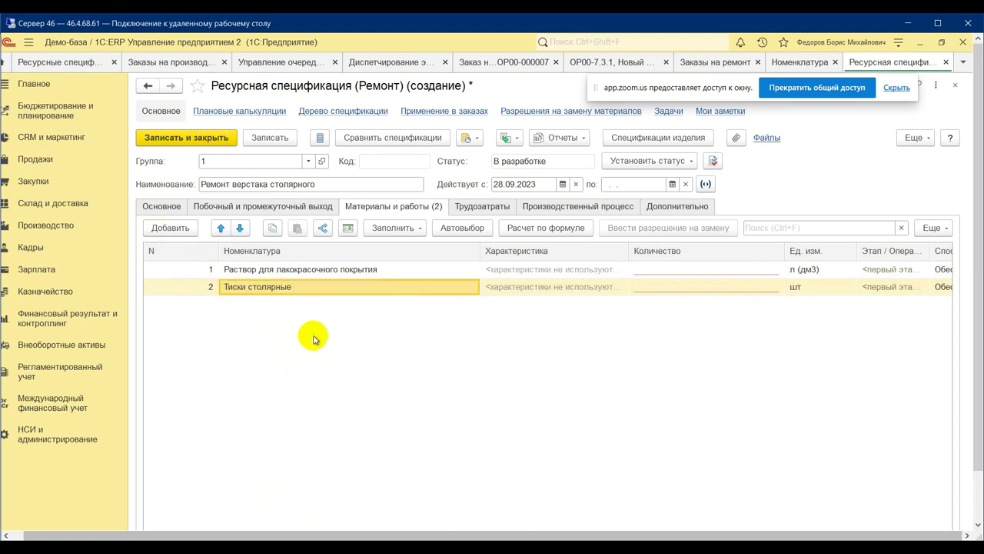
Save the specification and add a production process stage named 1. Демонтаж тисков, assigned to department _Цех 99.
click(579, 206)
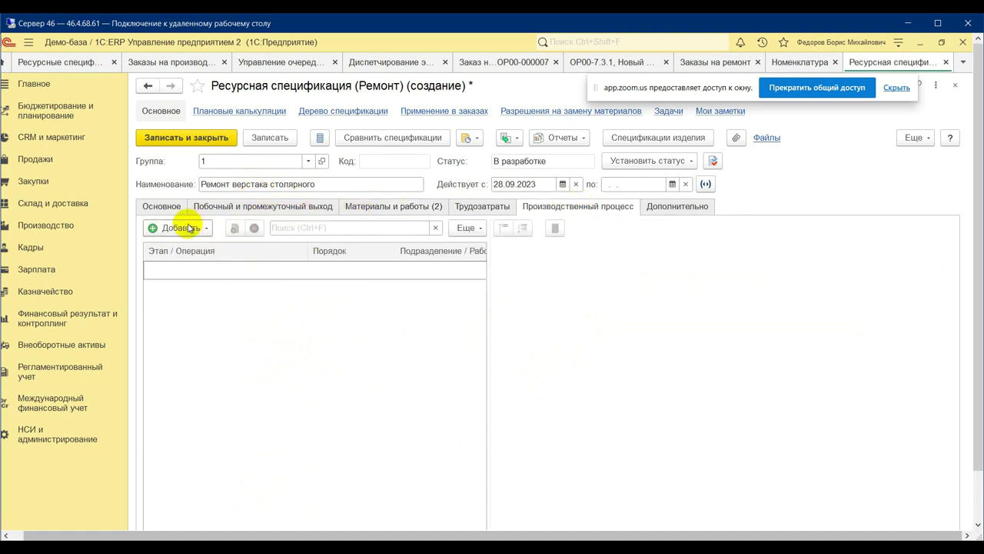
click(283, 143)
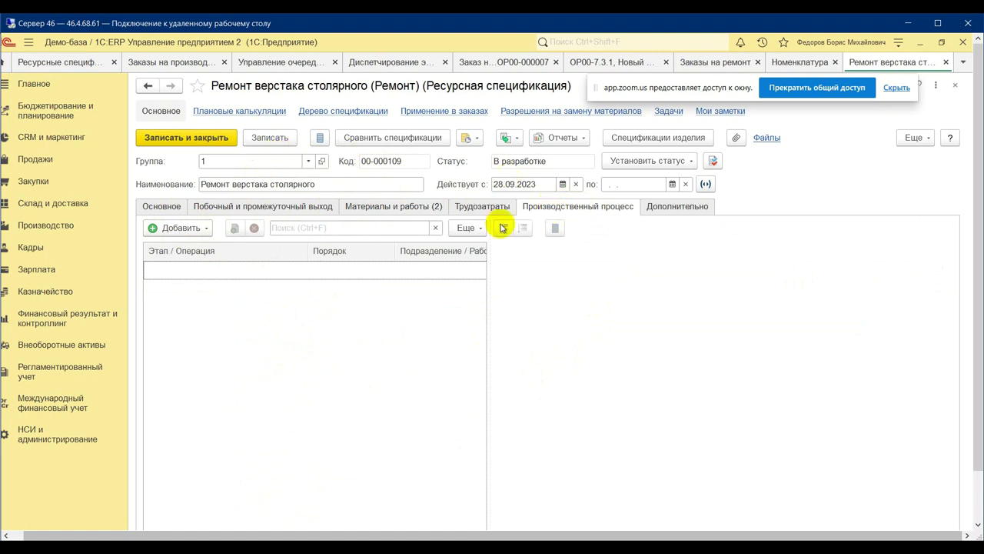
click(193, 228)
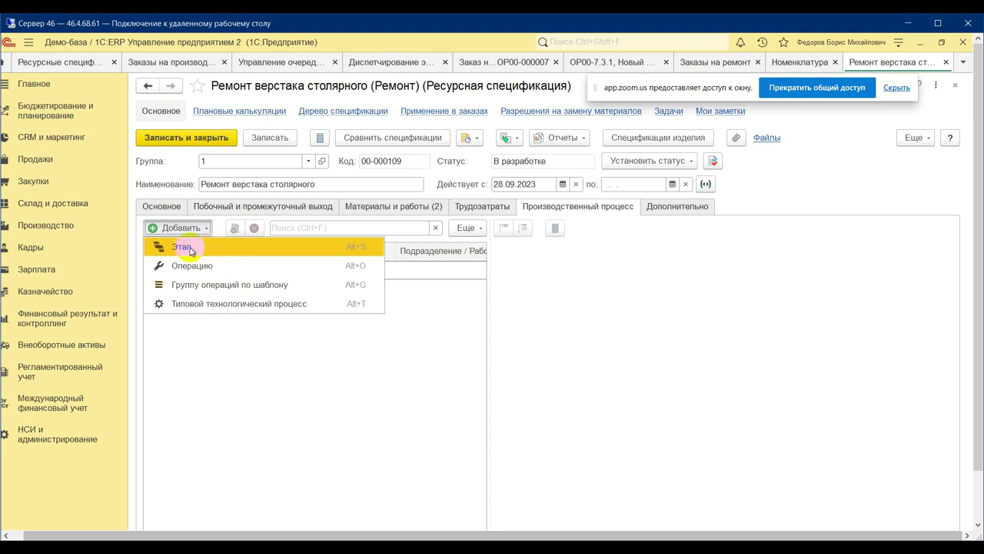
click(207, 250)
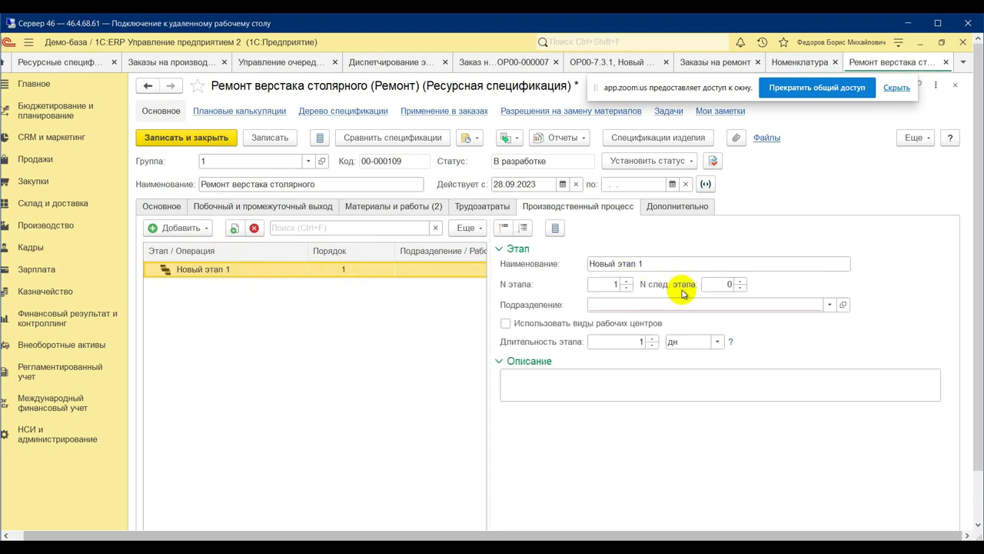
click(628, 264)
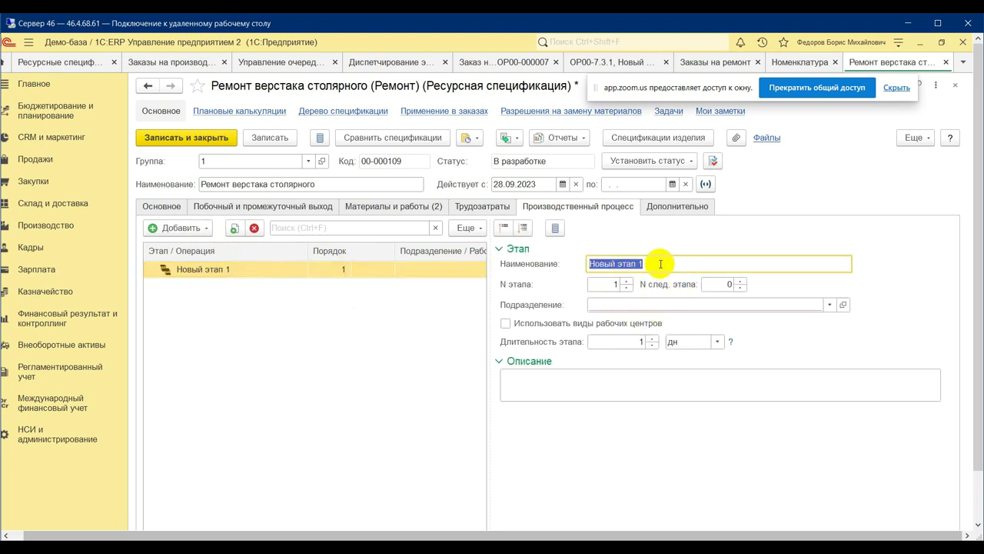
text(1. Демонтаж тис)
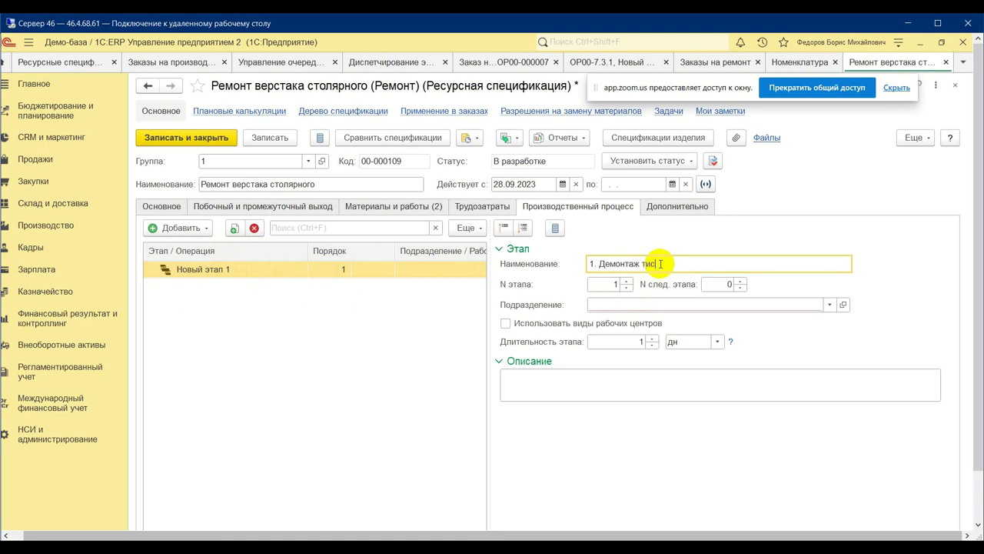
text(ков)
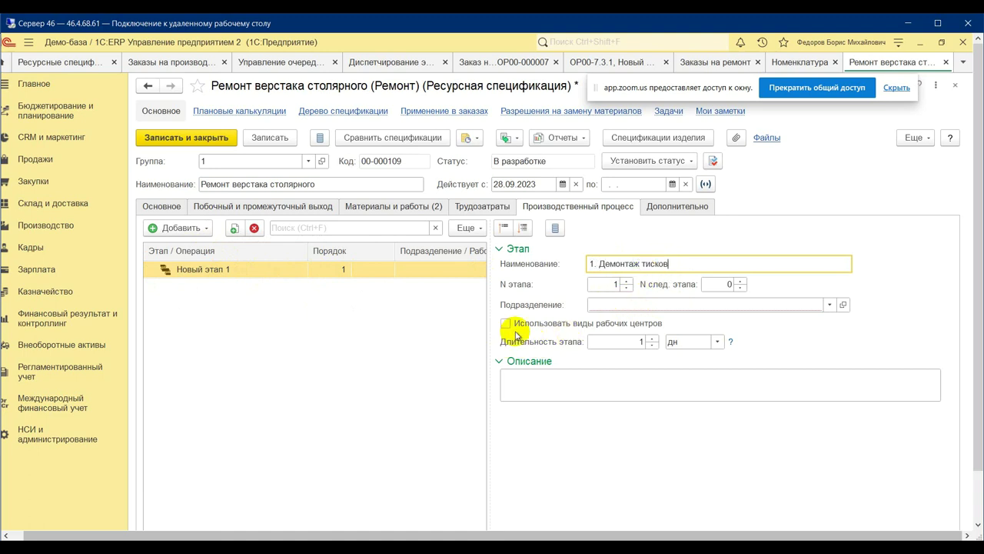
click(624, 303)
click(625, 323)
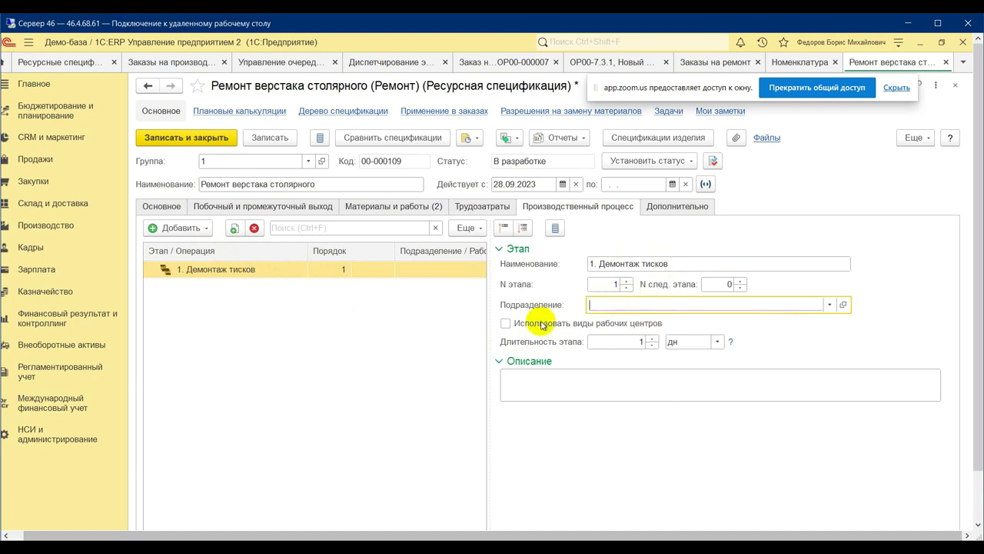
Add a second production process stage named 2. Восстановление лака and assign it to department _Цех 99.
click(185, 228)
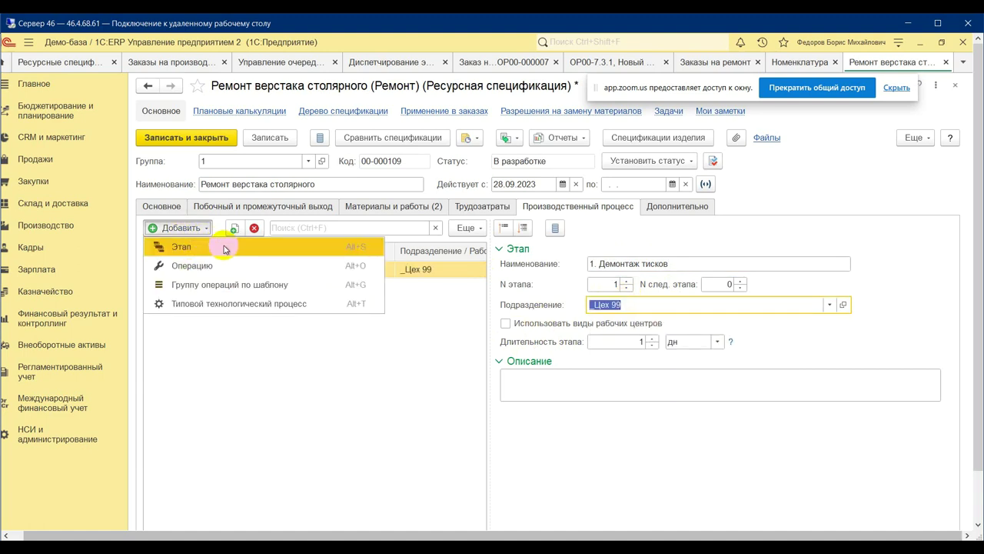
click(220, 246)
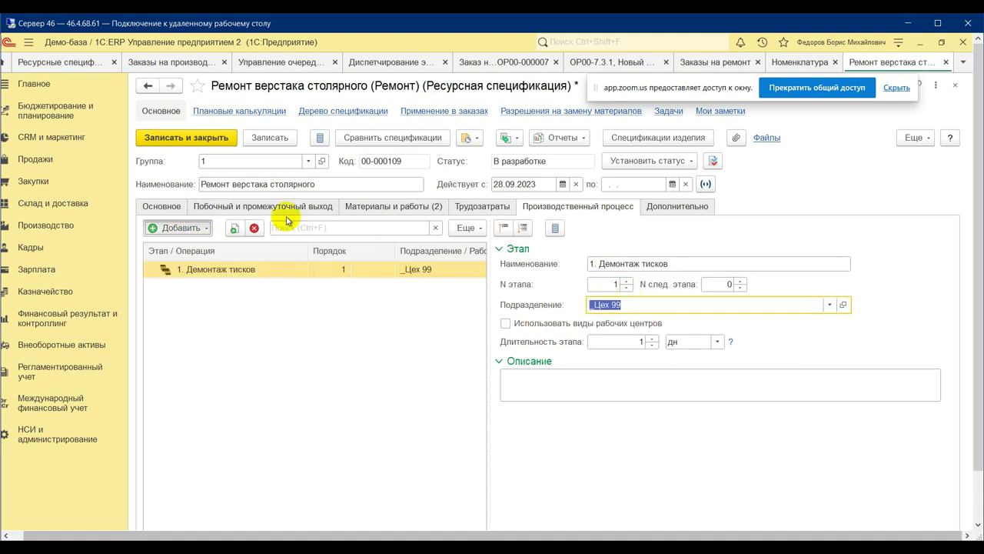
click(659, 265)
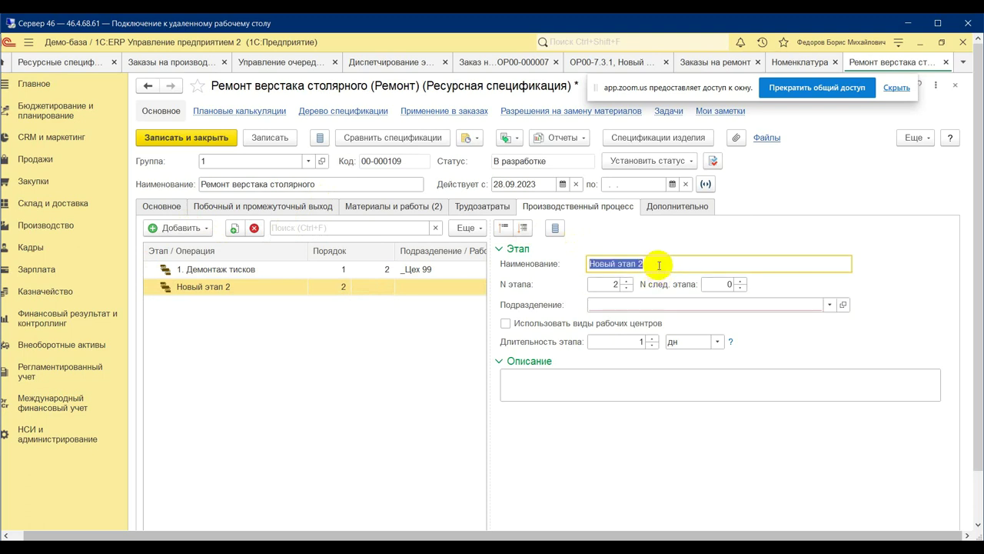
text(Восстановление лака)
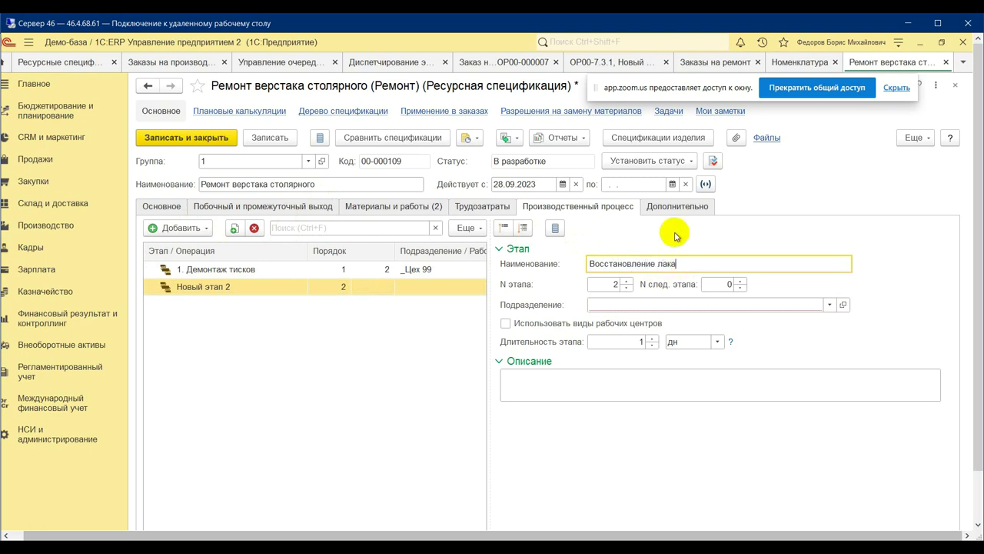
text(2.)
click(609, 304)
click(611, 318)
click(263, 286)
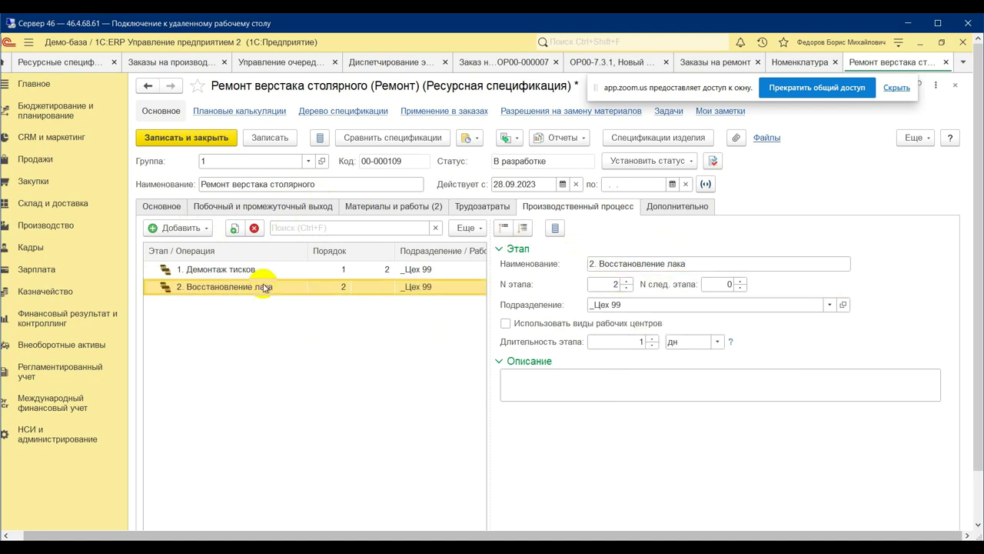
Add a third stage to the production process, following the varnish restoration stage.
click(179, 227)
click(200, 247)
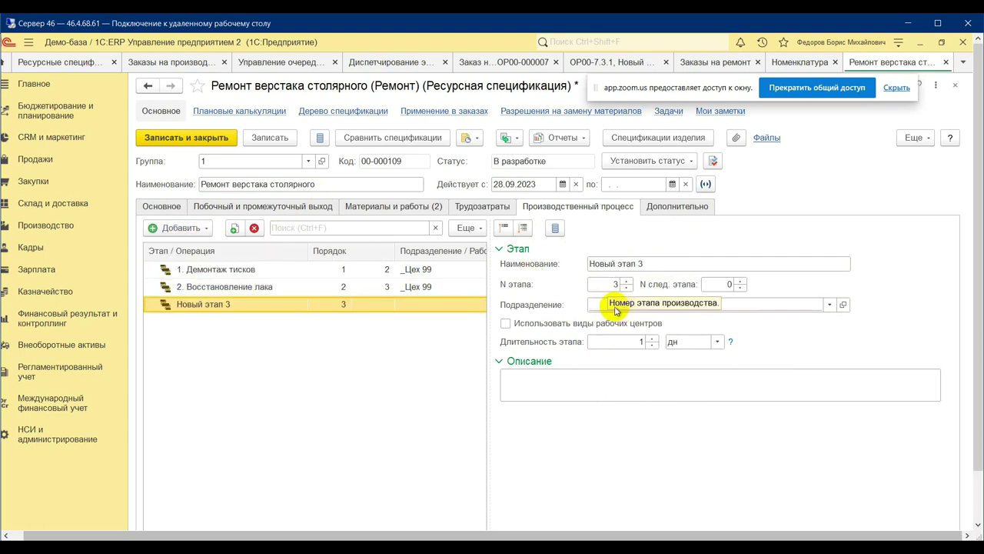
click(596, 304)
text(Об)
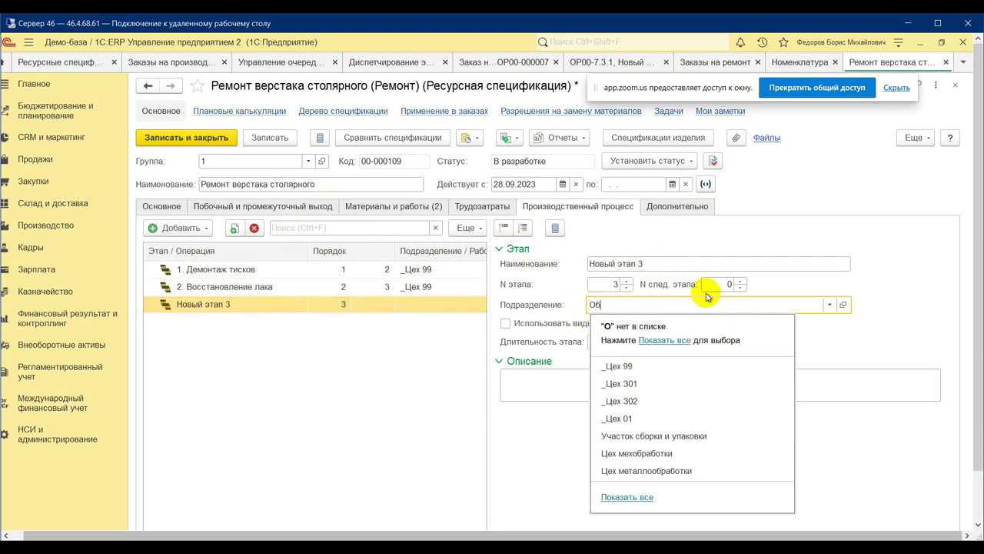
text(ратная сборка)
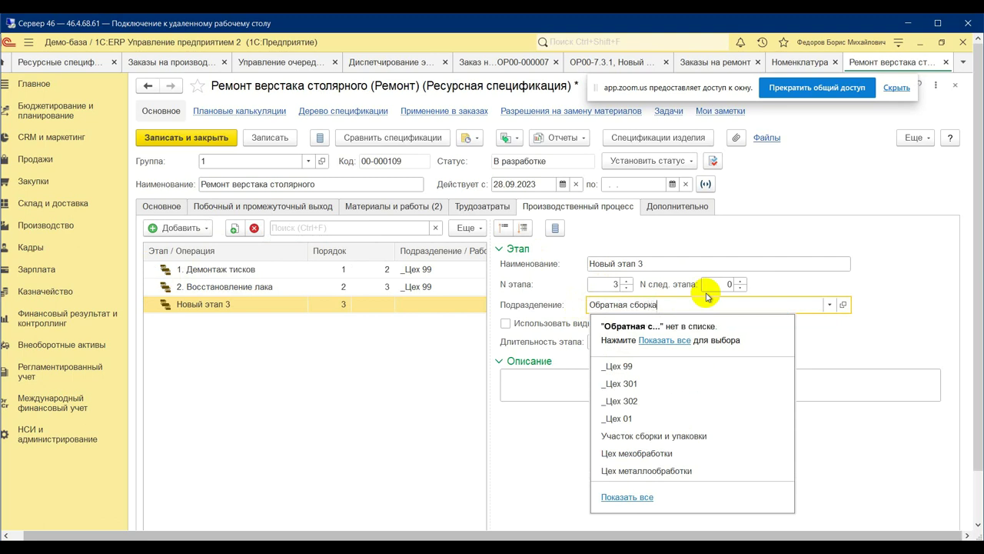
key(BackSpace)
key(BackSpace)
key(BackSpace)
key(BackSpace)
key(BackSpace)
key(BackSpace)
key(BackSpace)
key(BackSpace)
key(BackSpace)
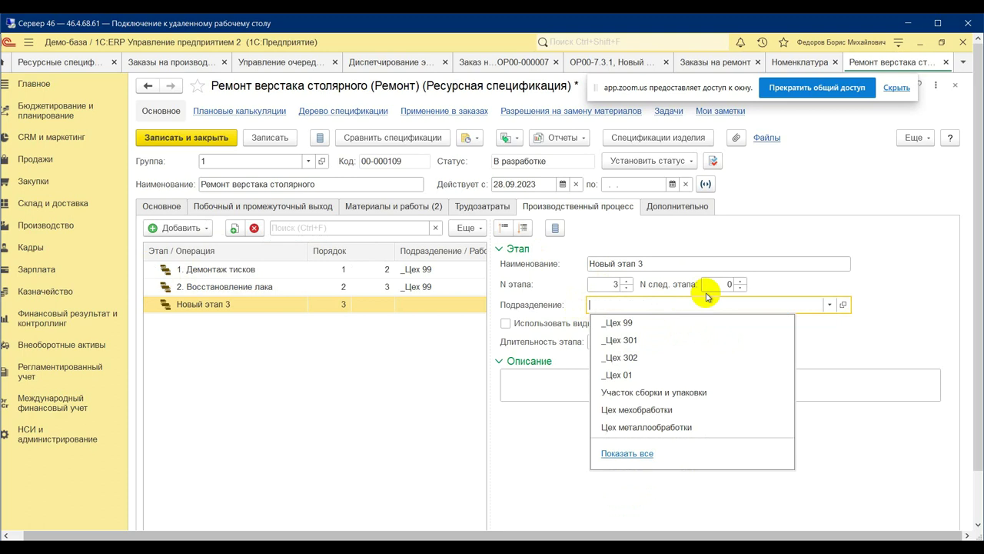
Assign the third stage to department _Цех 99 and name it 3. Обратная сборка, saving the specification.
click(659, 322)
click(666, 264)
text(3. Обратная сборка)
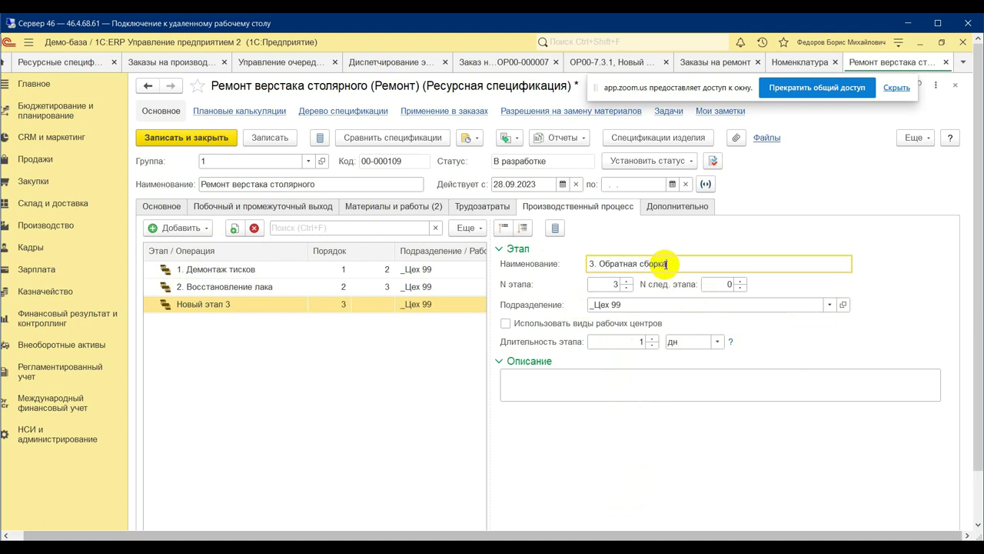
click(548, 392)
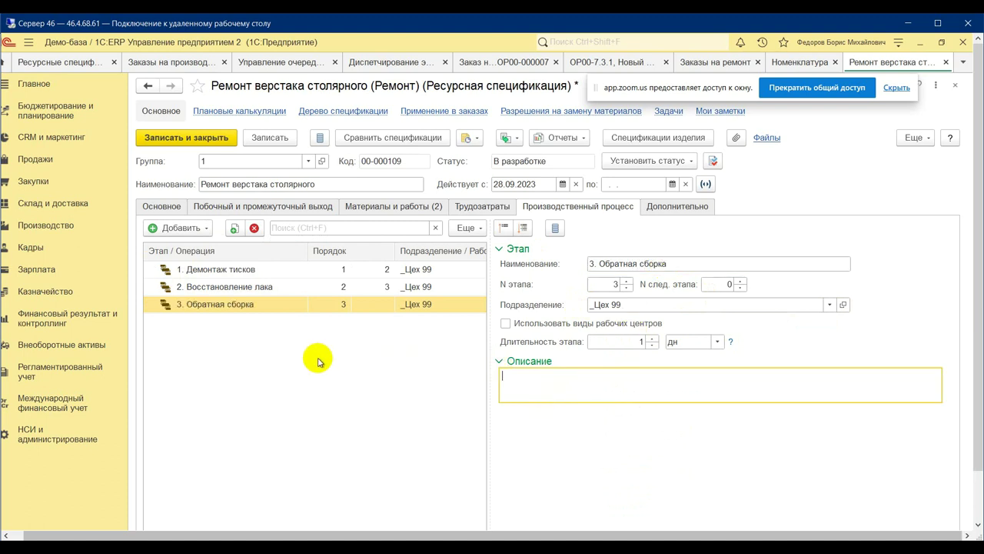
click(282, 143)
Set the quantity of Раствор для лакокрасочного покрытия to 1 and assign it to the stage 2. Восстановление лака.
click(394, 206)
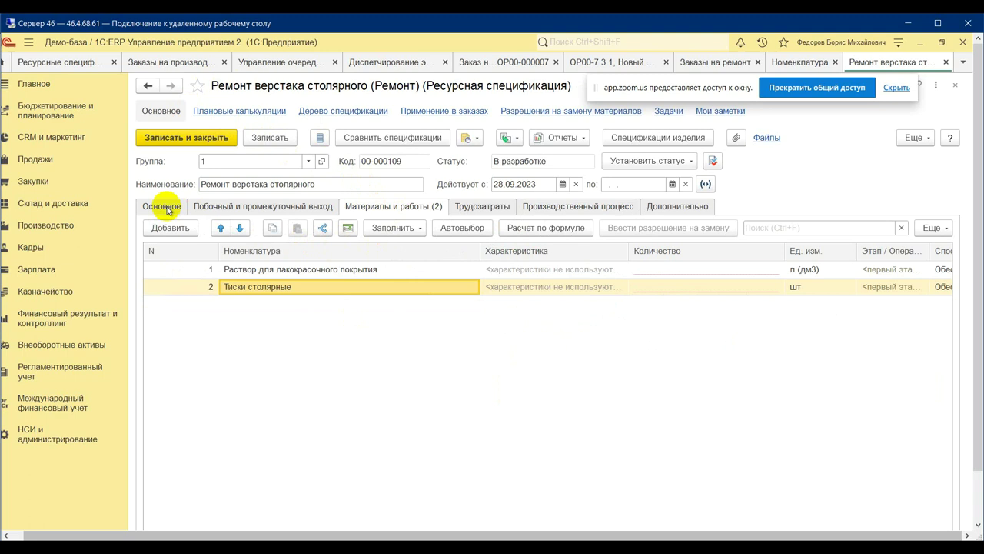
click(334, 269)
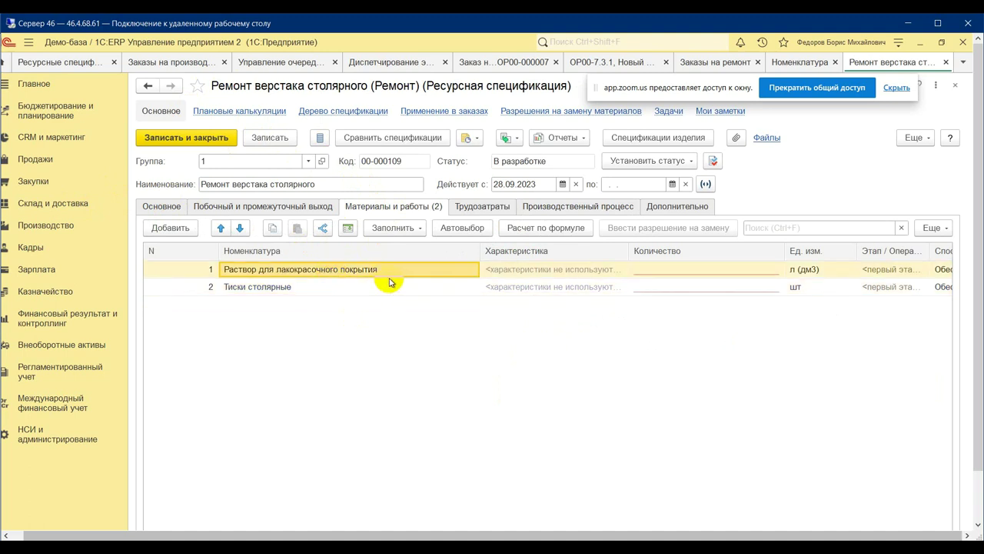
click(698, 267)
text(1)
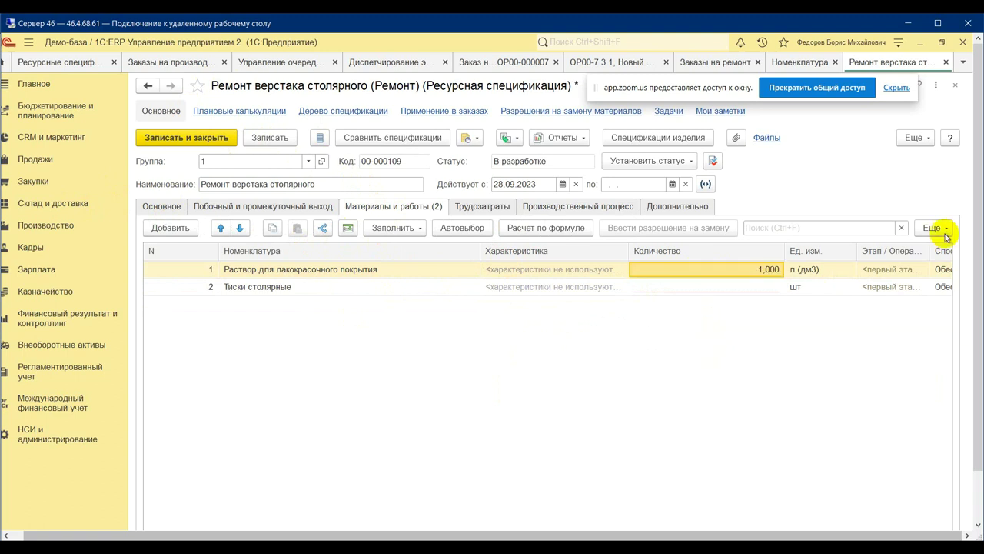
click(896, 271)
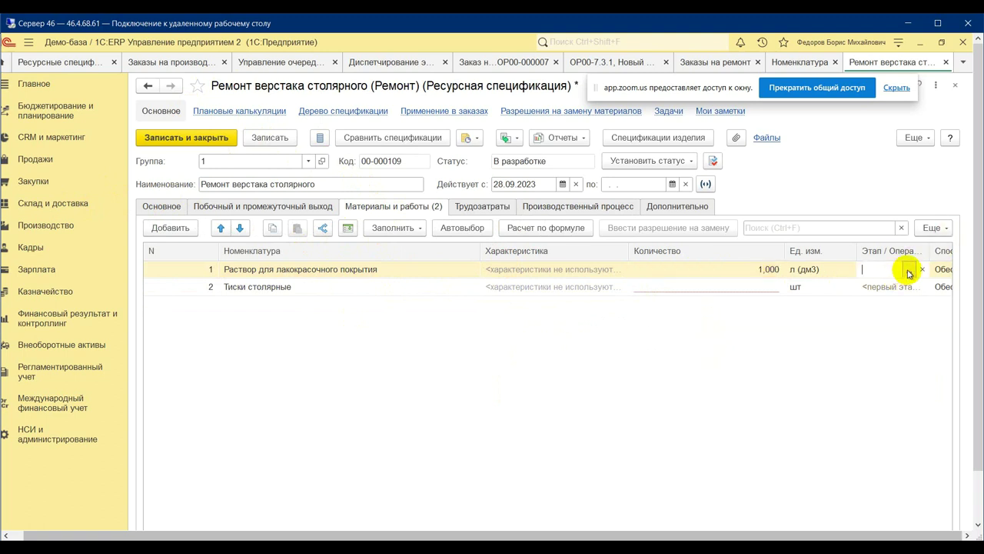
click(909, 269)
double_click(378, 290)
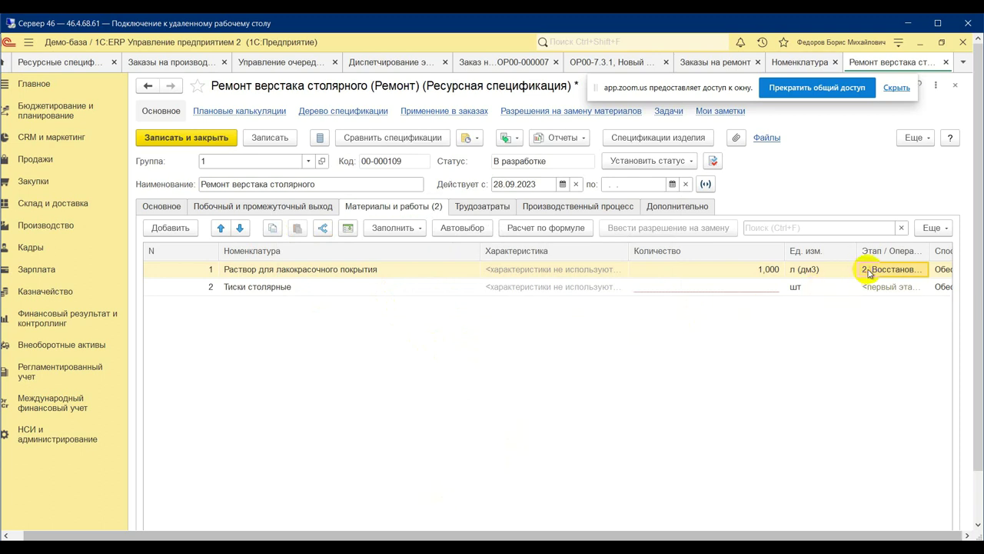
Try to set the solution's supply method to Произвести по спецификации and choose a manufacturing specification for it.
key(Tab)
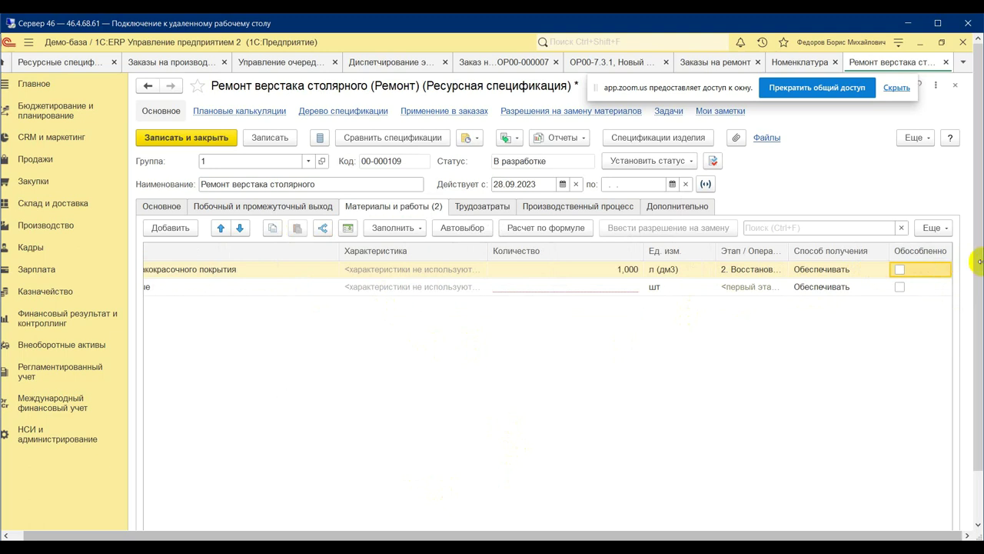
double_click(876, 269)
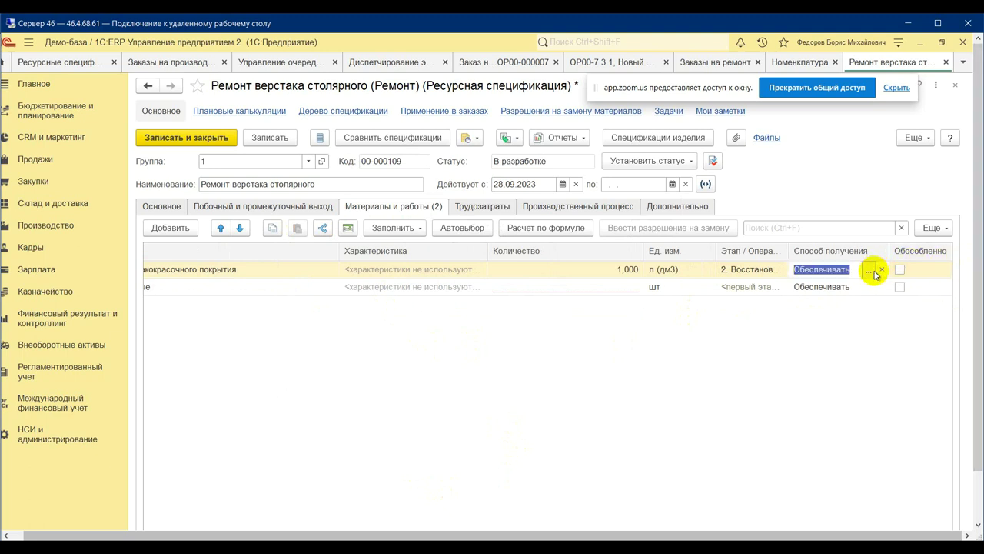
click(870, 270)
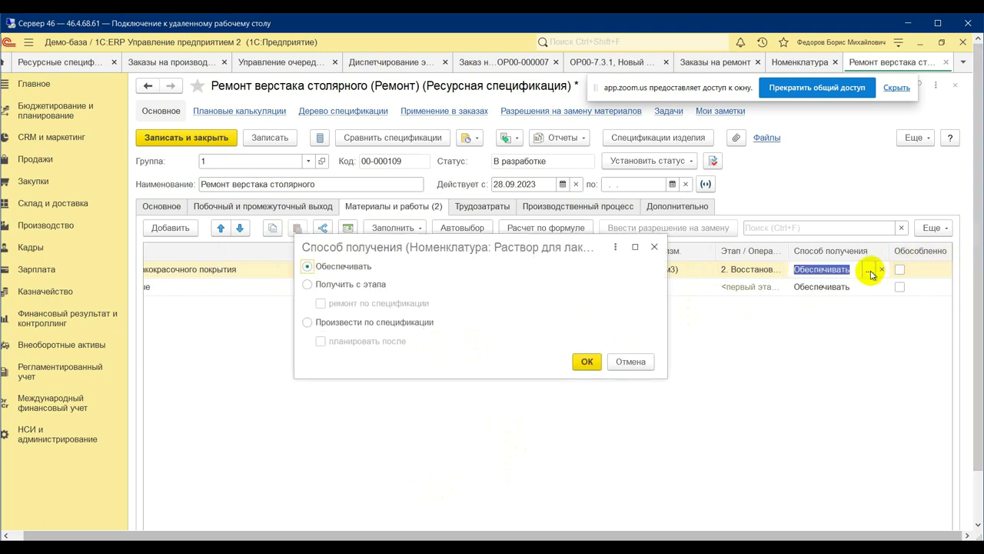
click(406, 322)
click(466, 320)
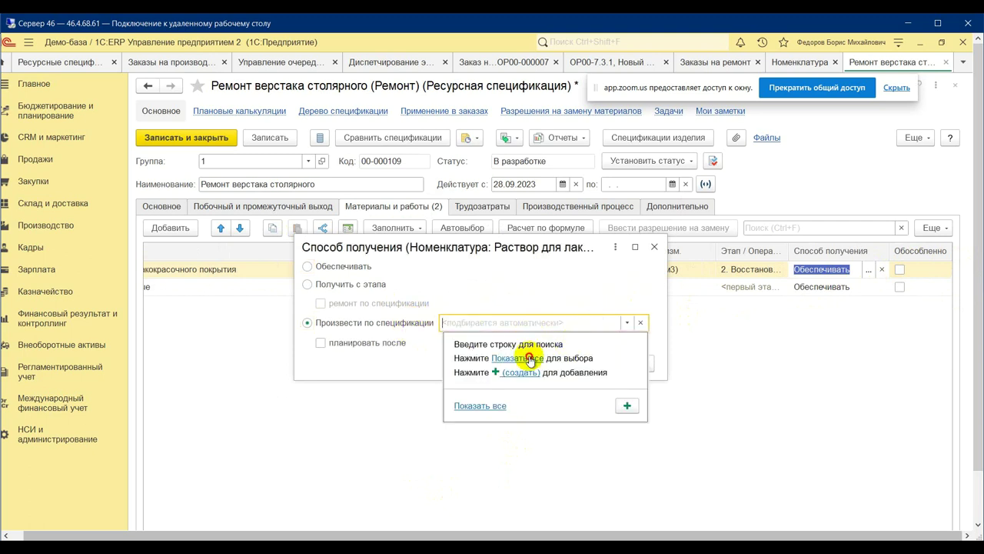
click(527, 357)
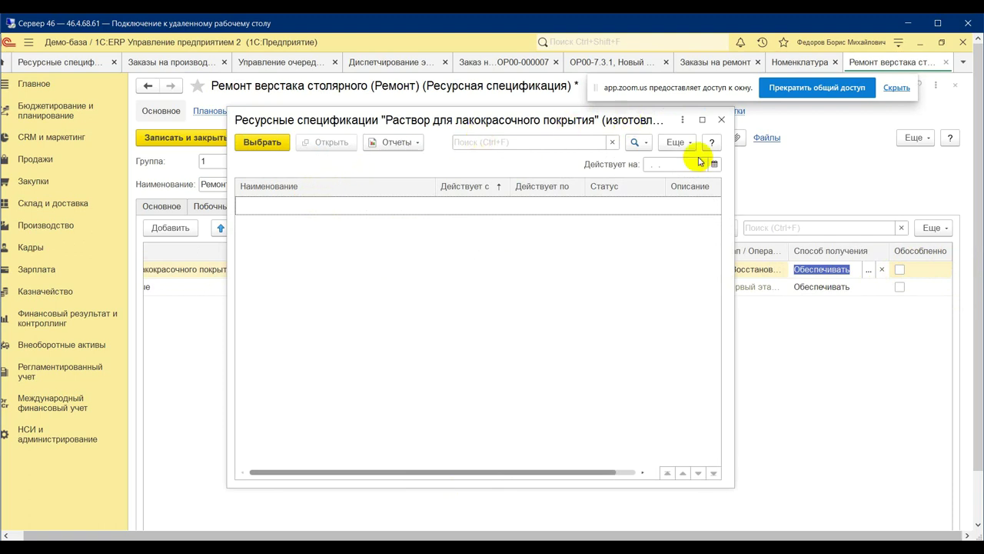
click(748, 183)
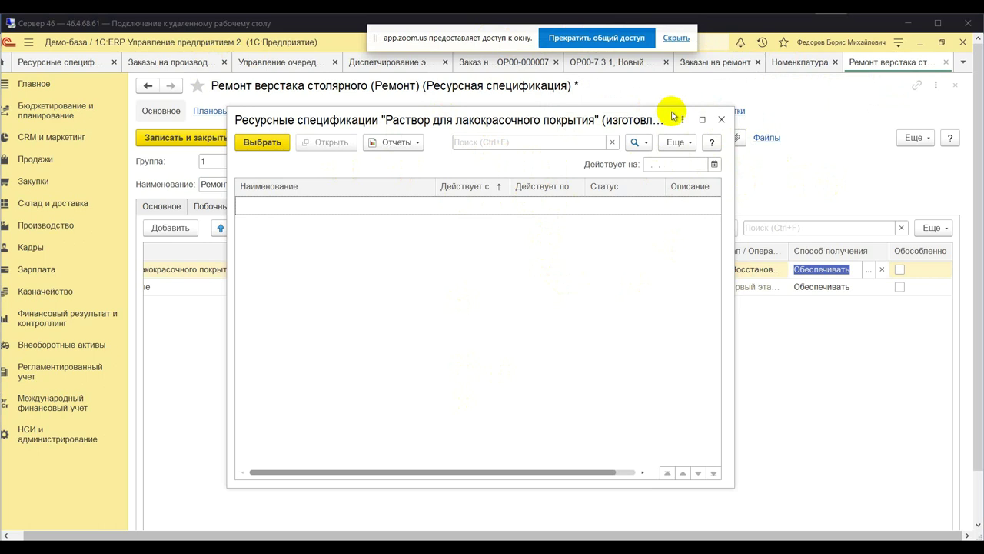
click(721, 120)
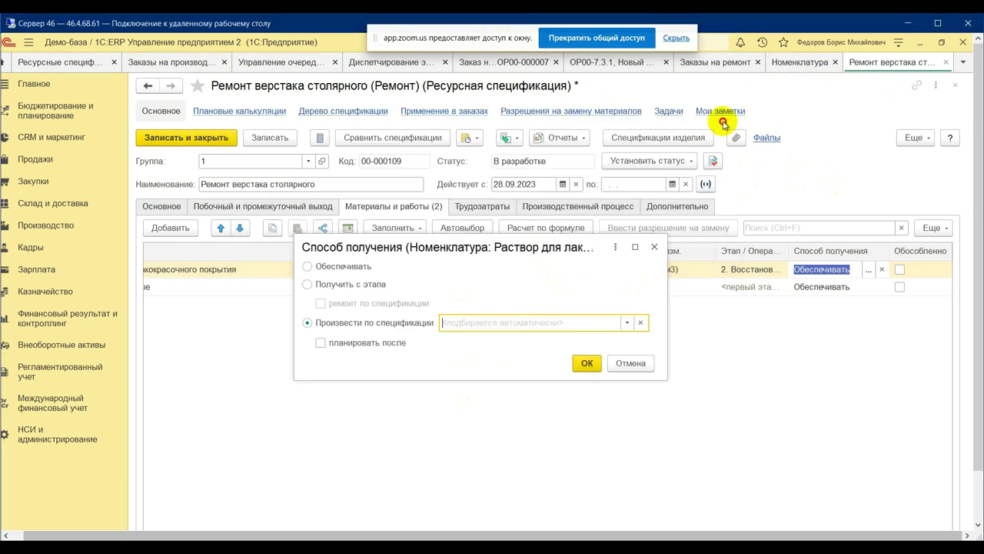
click(629, 365)
key(Escape)
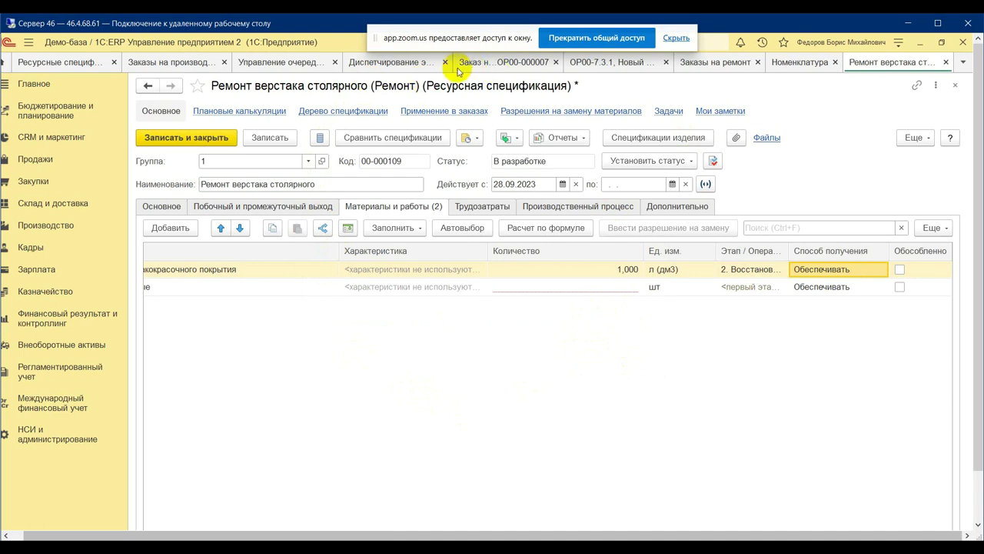
Save the workbench repair specification, keeping it open.
click(80, 66)
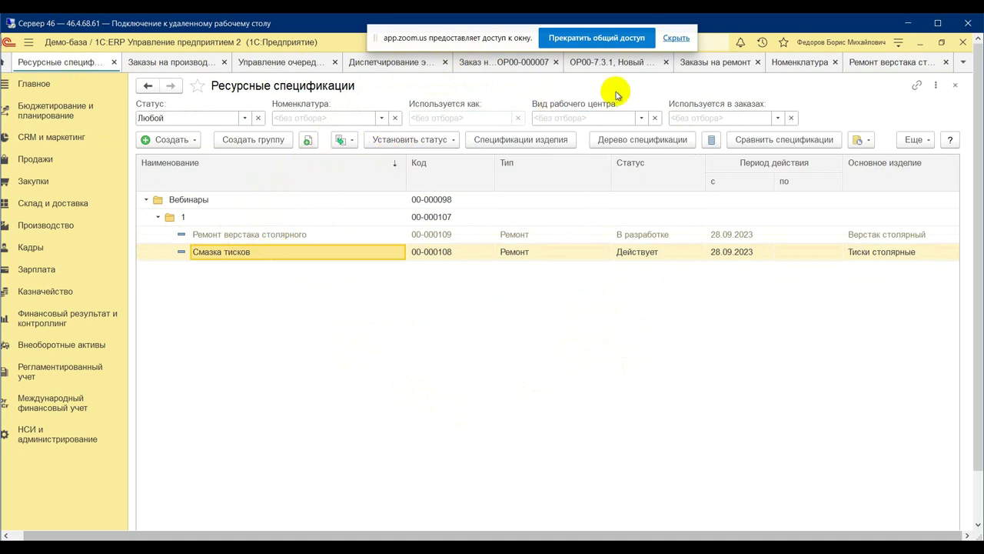
click(865, 64)
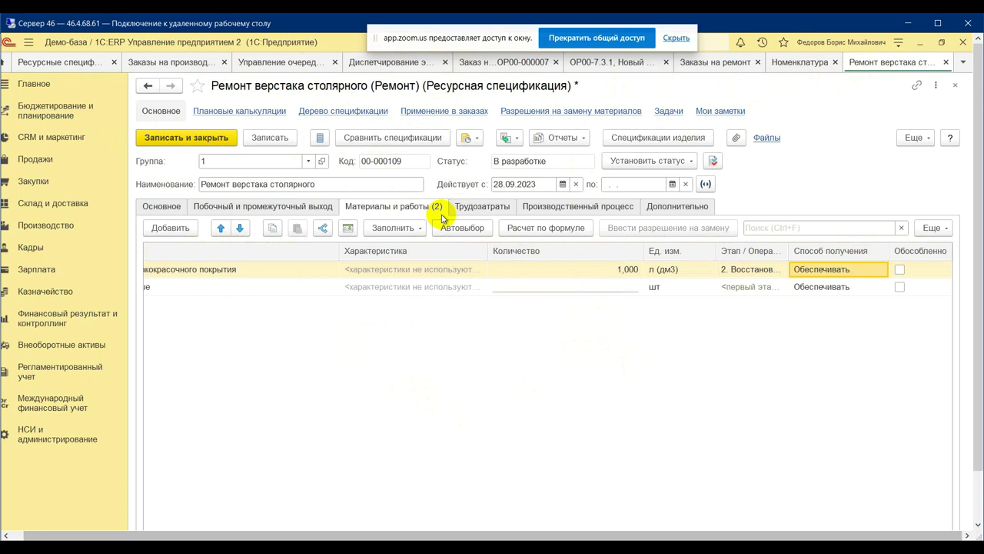
click(256, 144)
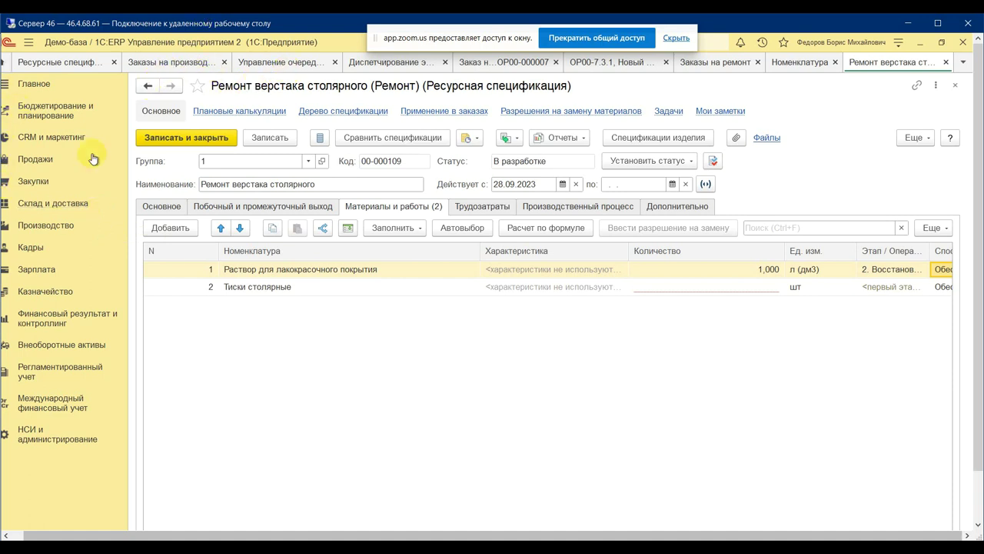
Create a resource specification of type Изготовление, сборка with Раствор для лакокрасочного покрытия as its product.
click(69, 61)
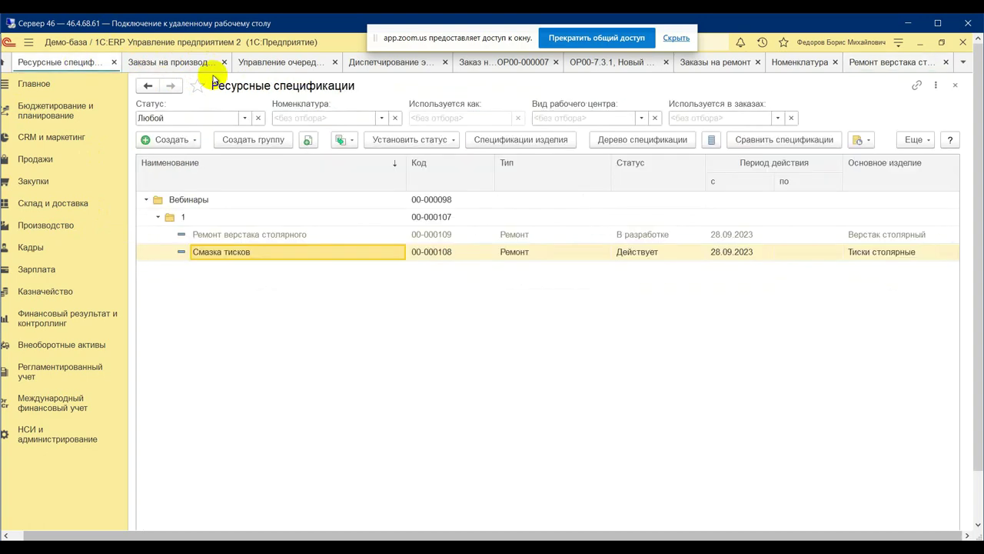
click(171, 139)
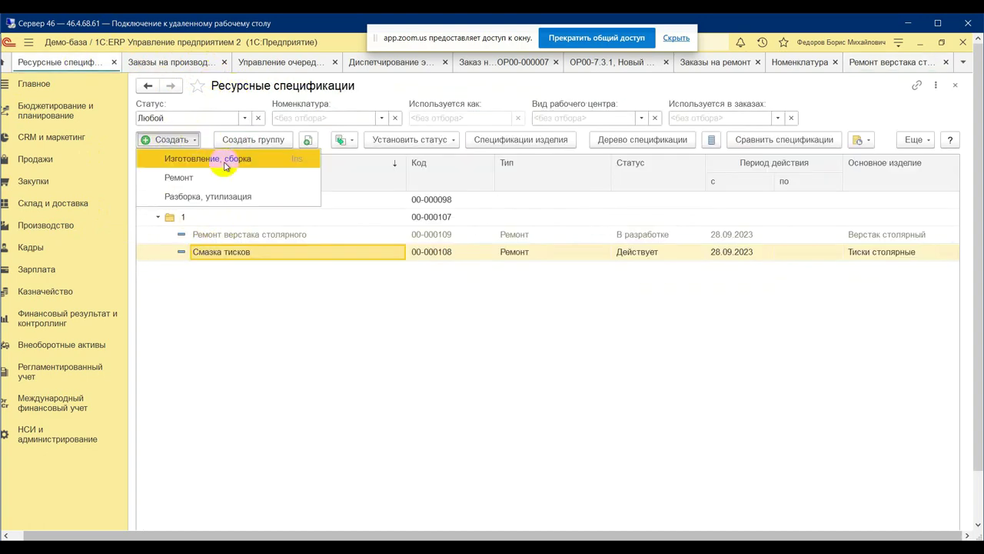
click(225, 157)
click(282, 249)
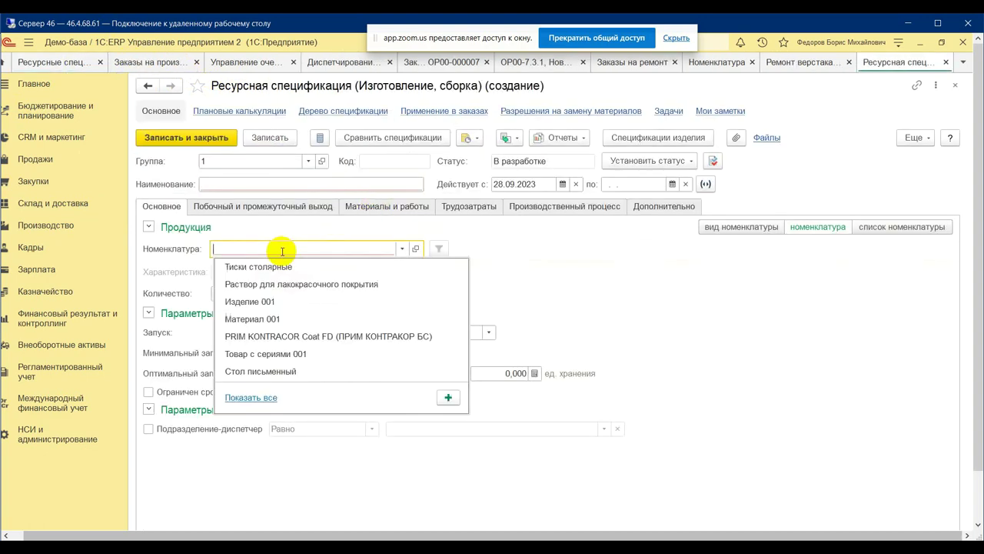
click(284, 283)
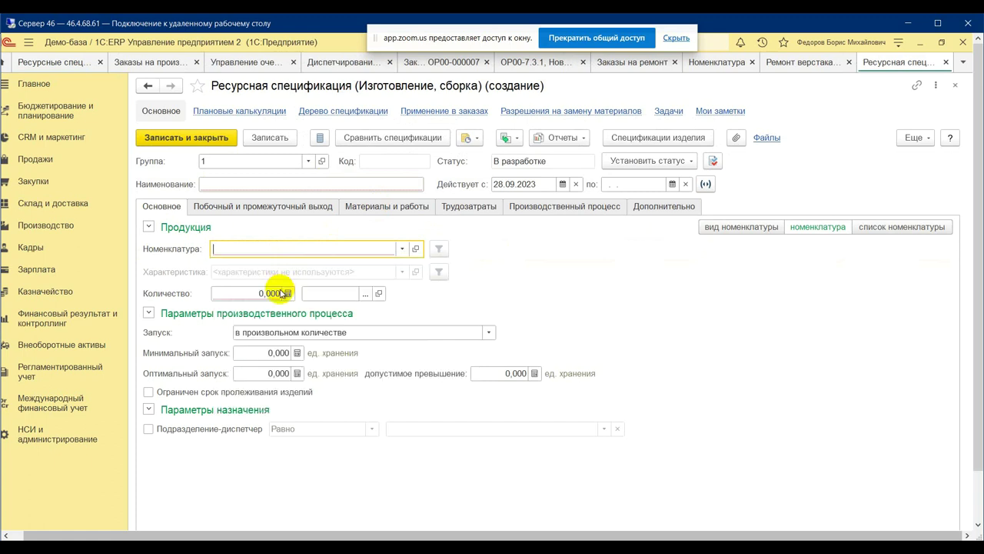
Set the product quantity to 1 and name the specification Изготовление раствора.
click(269, 293)
text(1)
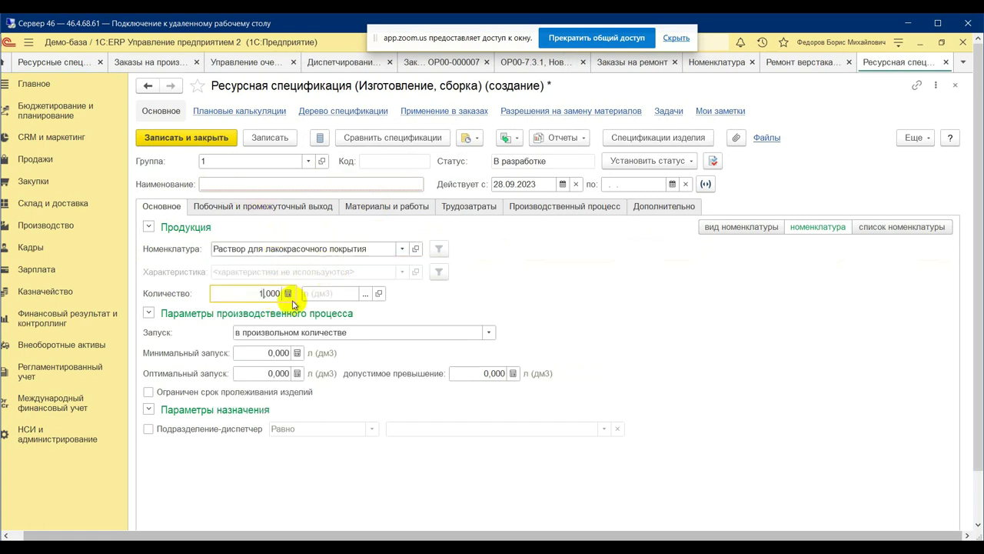
click(259, 185)
text(Изготовление раствора)
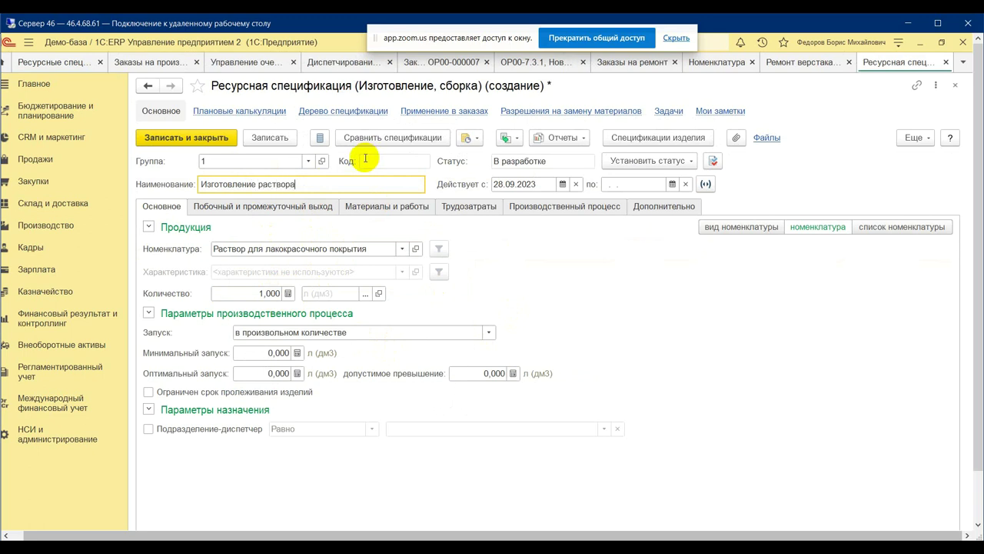
Add Масло смазочное and Отивердитель as materials of the solution specification.
click(380, 206)
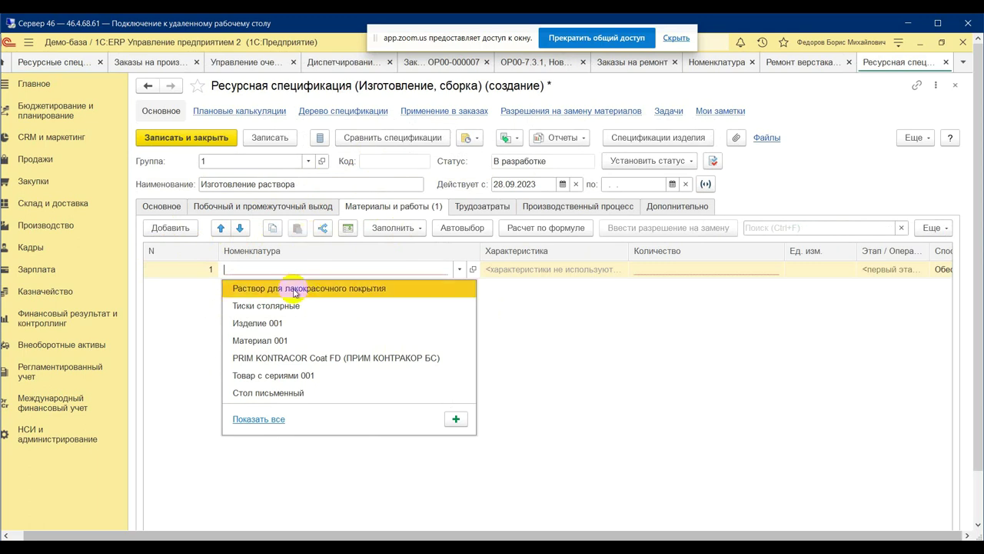
click(295, 268)
text(мас)
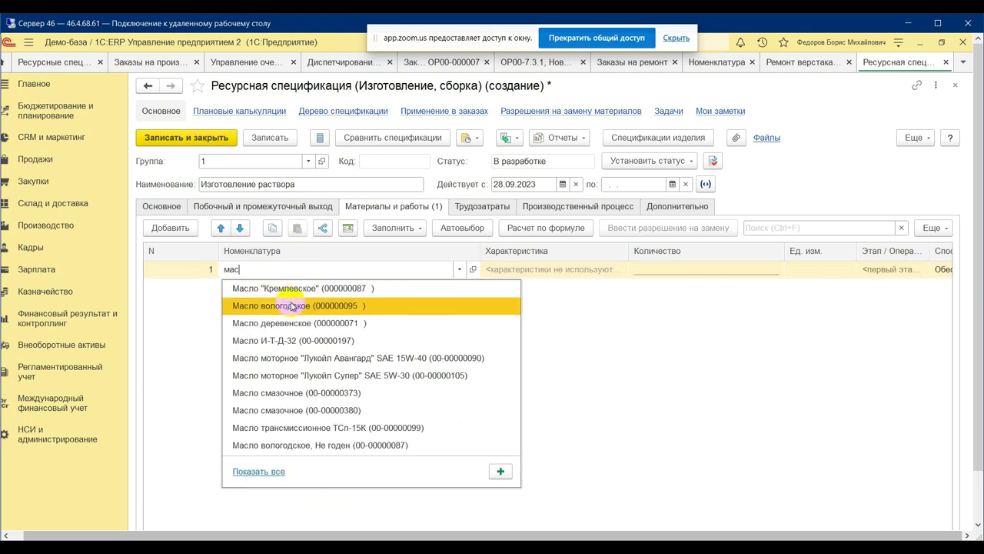
click(320, 400)
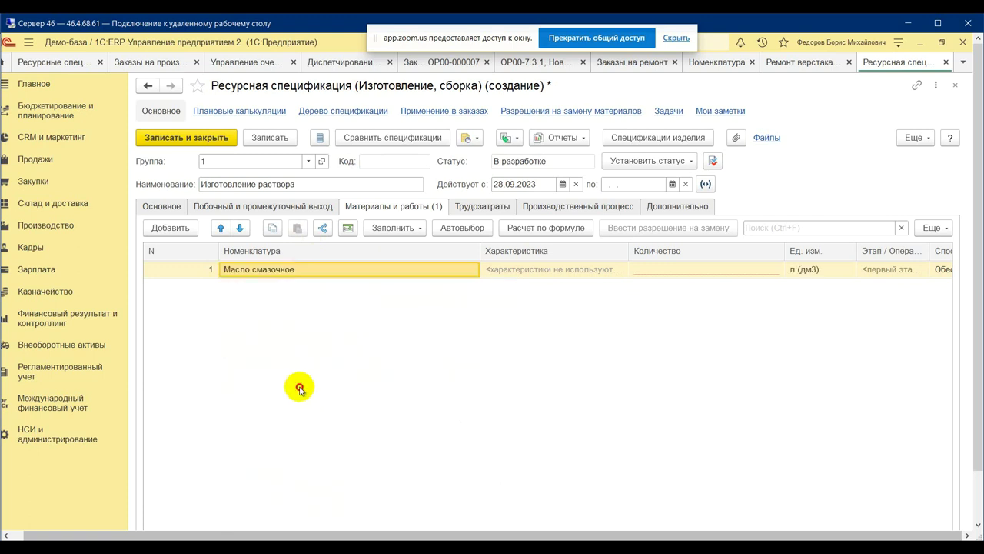
click(171, 227)
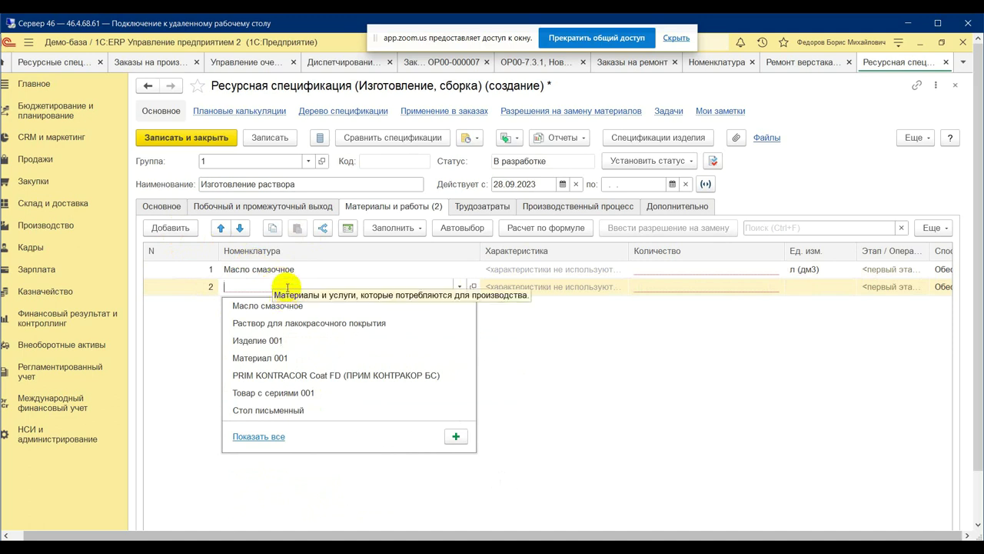
text(от)
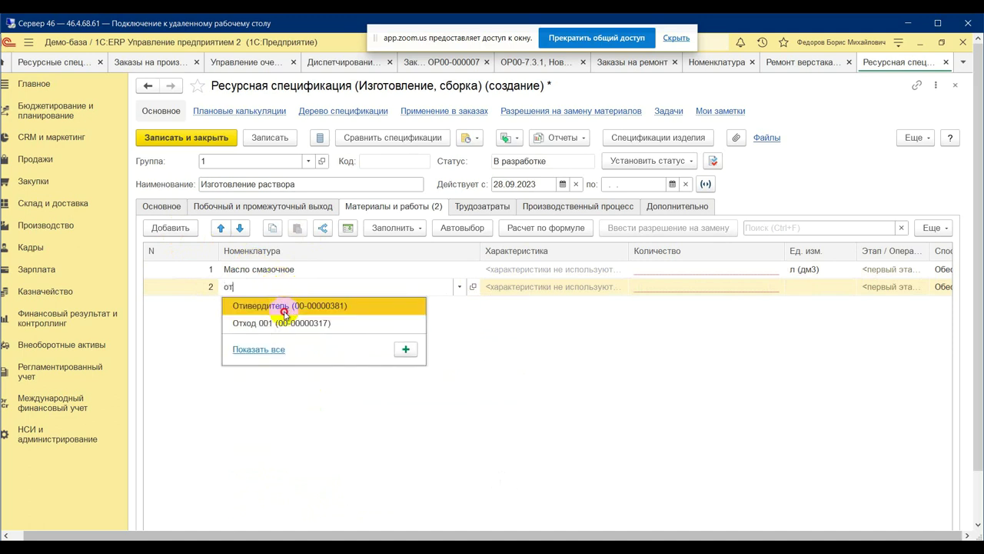
click(284, 304)
Set the quantity of both Масло смазочное and Отивердитель to 1.
click(730, 268)
click(723, 271)
text(1)
double_click(719, 289)
text(1)
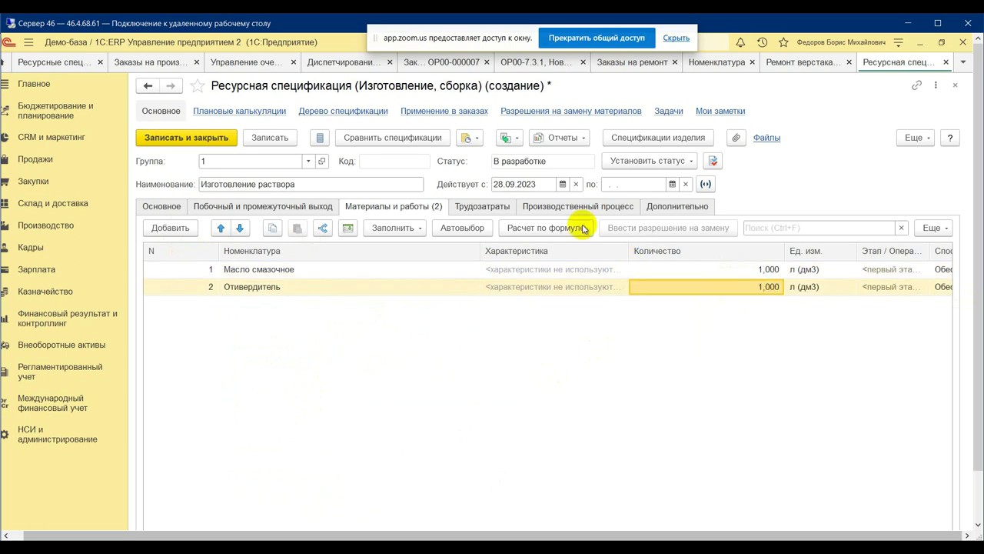
Save the solution specification, add one production process stage and assign it to department _Цех 99.
click(543, 205)
click(190, 230)
click(185, 247)
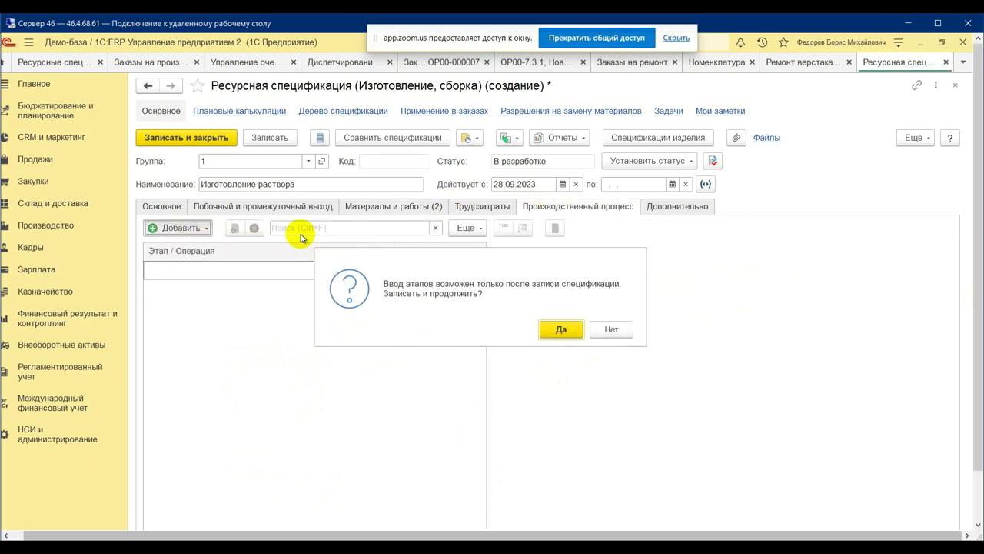
click(561, 330)
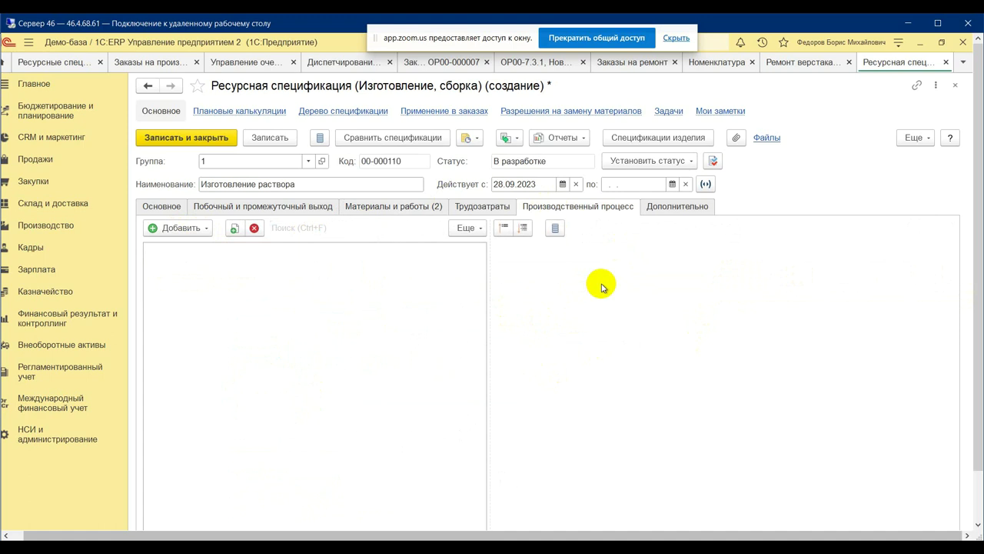
click(656, 320)
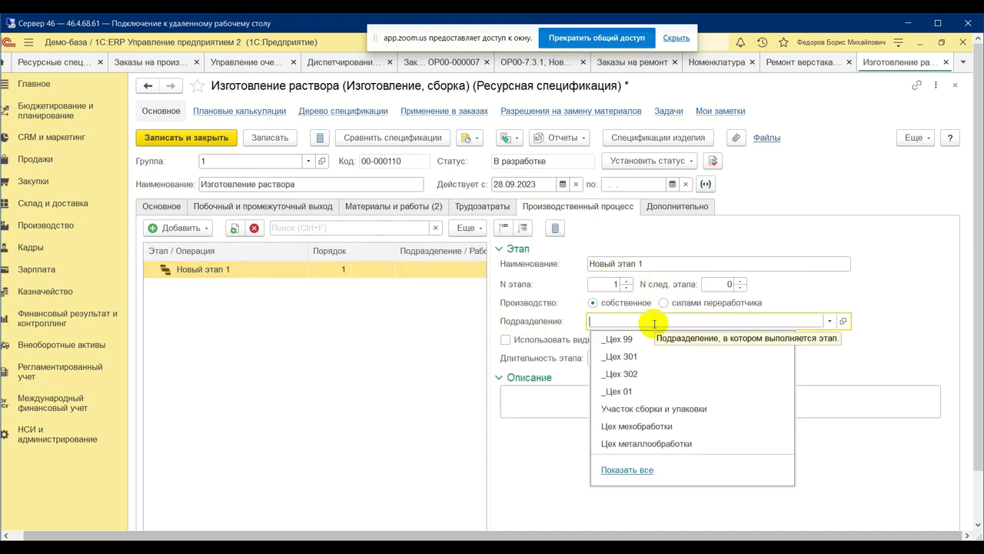
click(622, 339)
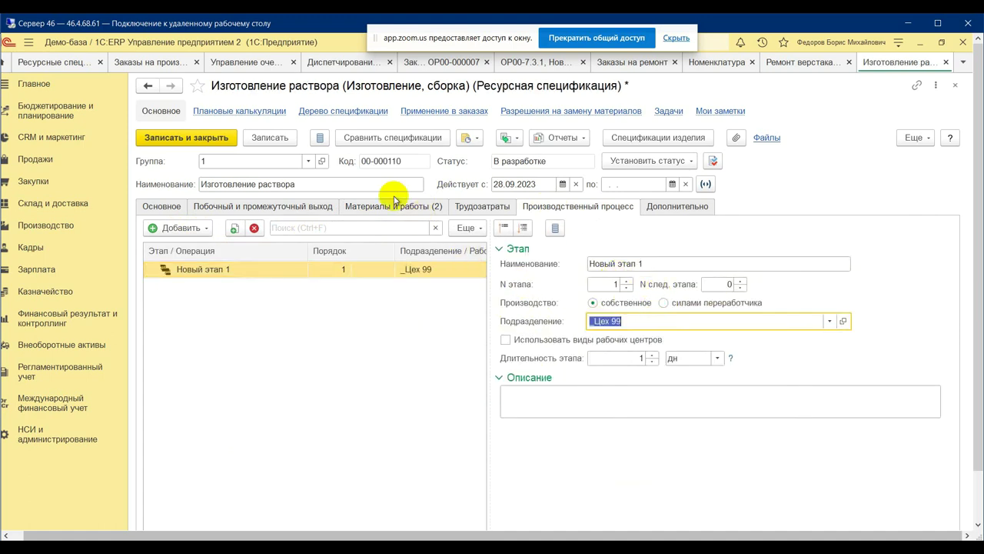
Assign the Материалы costing item to both Масло смазочное and Отивердитель.
click(355, 217)
click(919, 269)
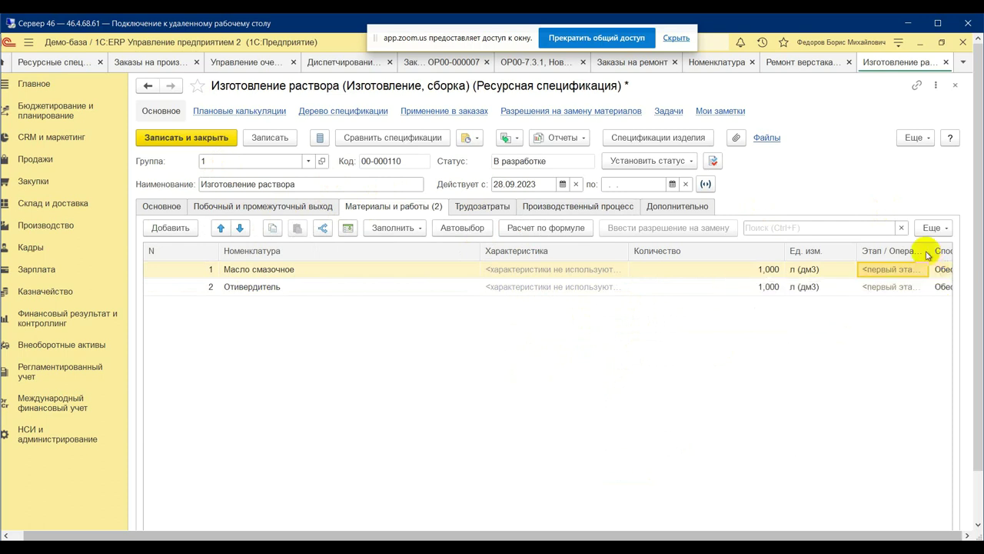
click(904, 269)
click(867, 293)
click(889, 286)
click(846, 306)
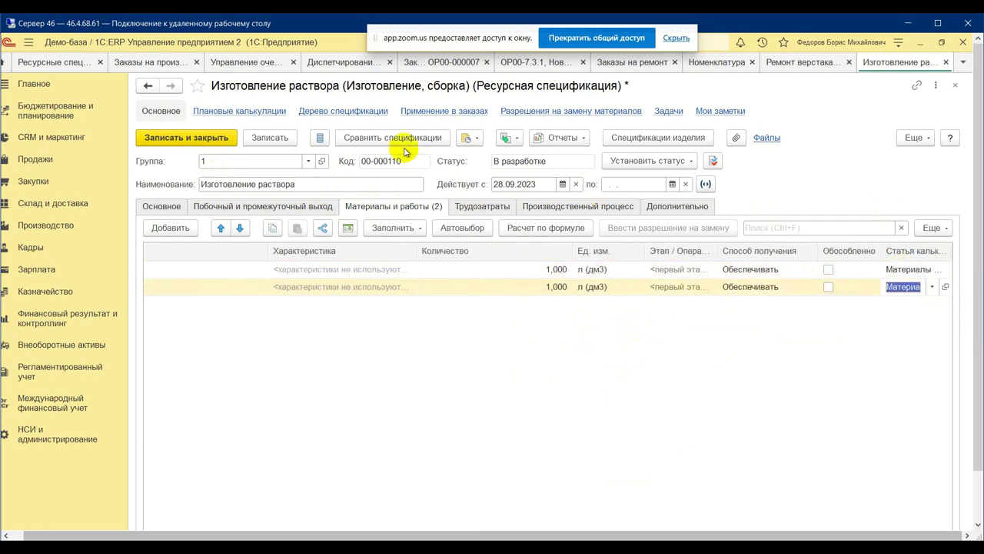
Set the solution specification's status to Действует, then save and close it.
click(662, 161)
click(666, 201)
click(210, 141)
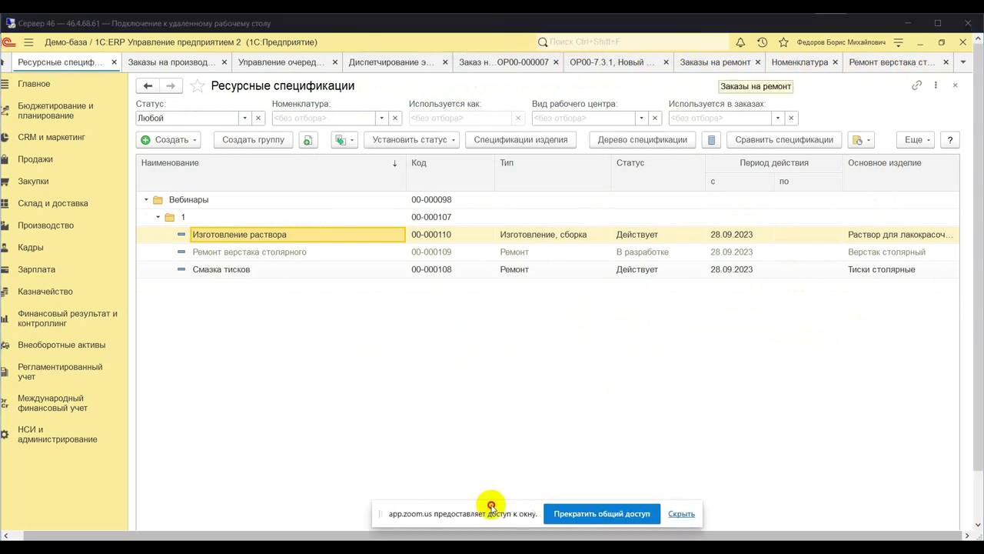
Close the two open production order documents and return to the Ремонт верстака столярного resource specification.
click(666, 63)
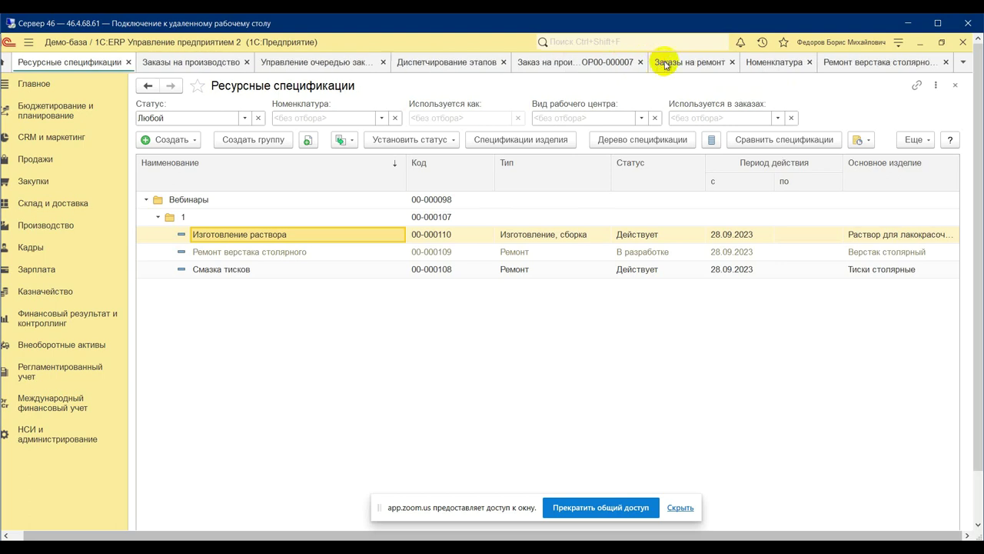
click(643, 64)
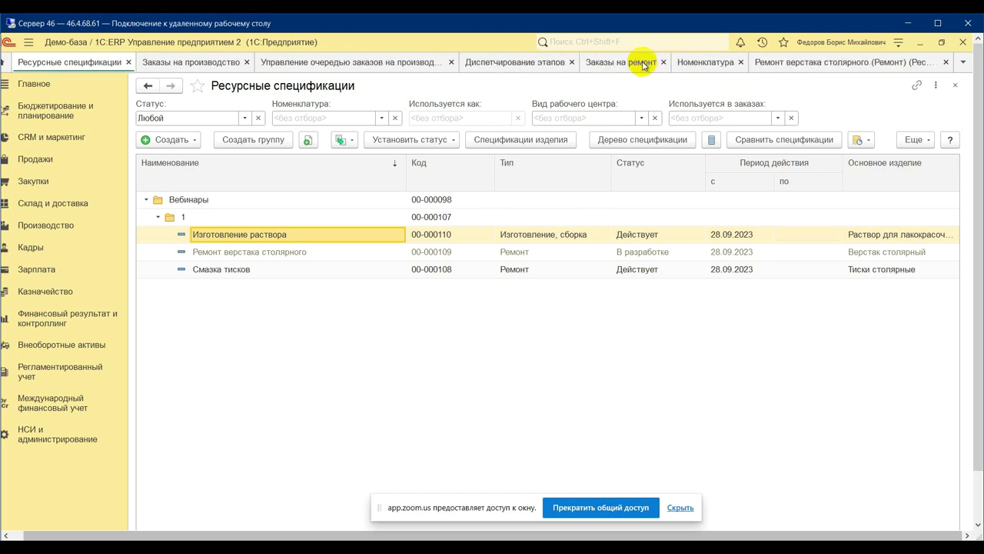
click(836, 67)
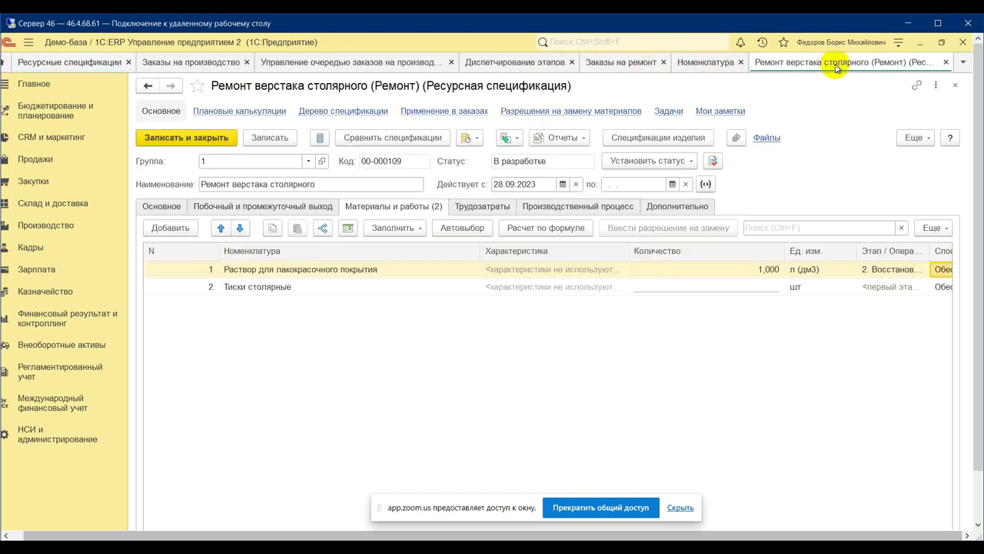
Set Раствор для лакокрасочного покрытия to be obtained by Произвести по спецификации, using the Изготовление раствора specification.
click(696, 269)
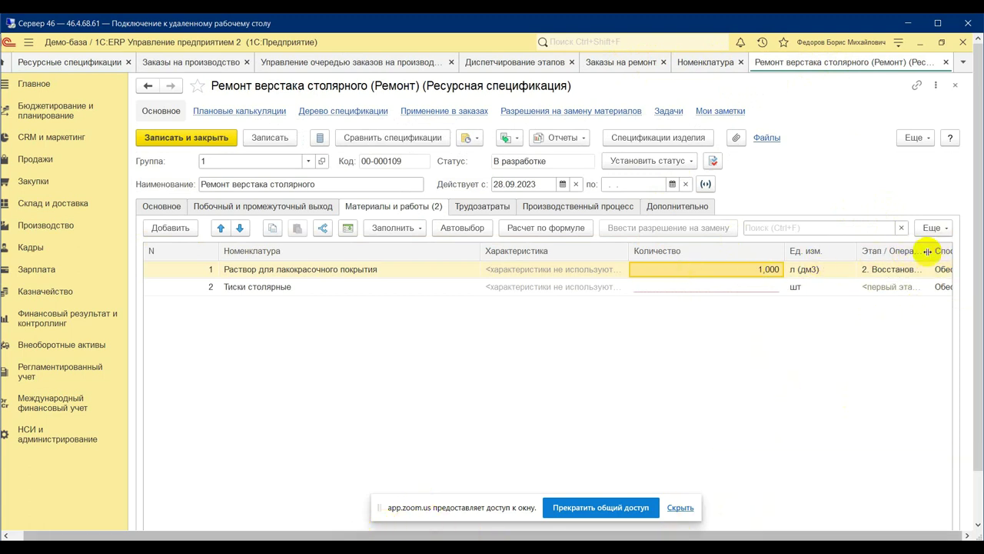
key(Tab)
key(Tab)
key(Tab)
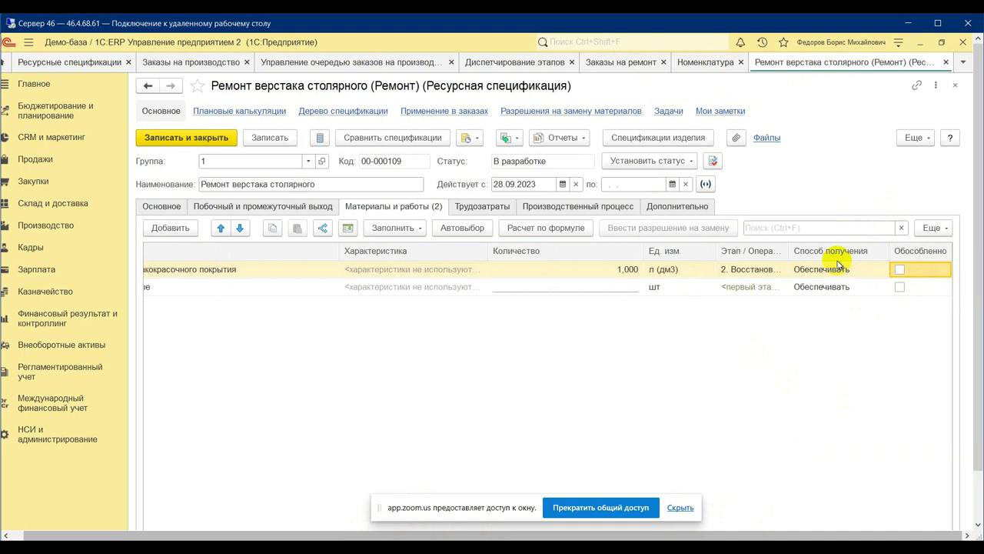
click(846, 270)
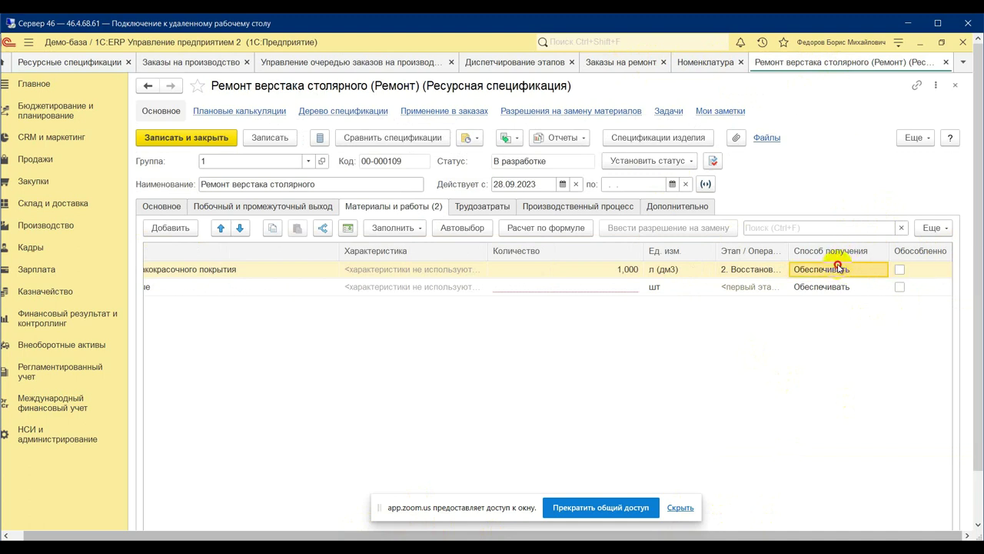
click(837, 270)
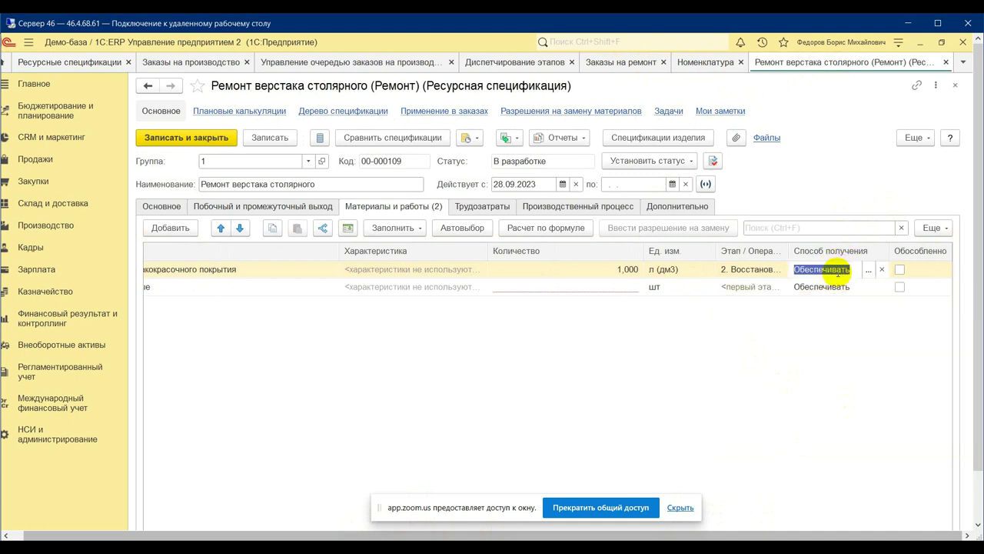
click(868, 273)
click(411, 326)
click(627, 322)
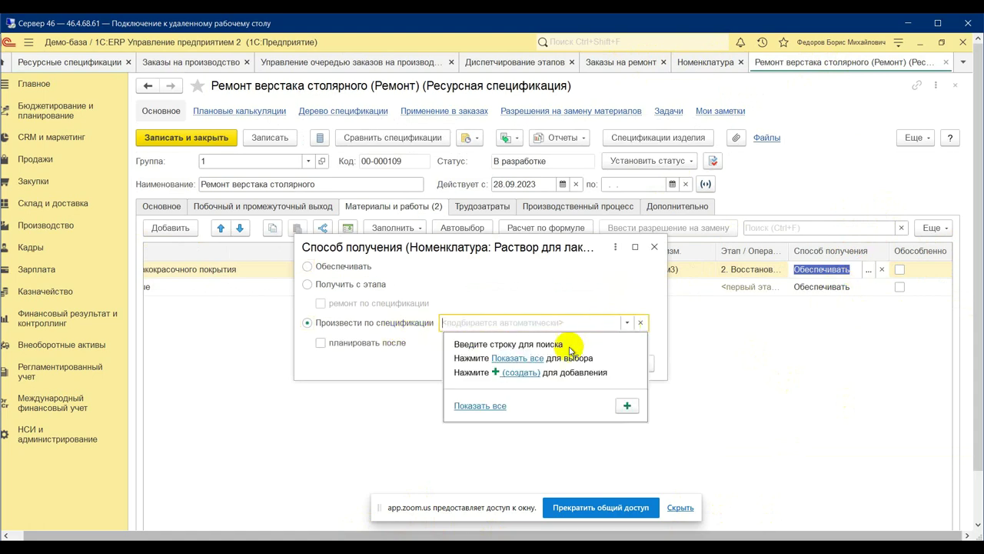
click(537, 362)
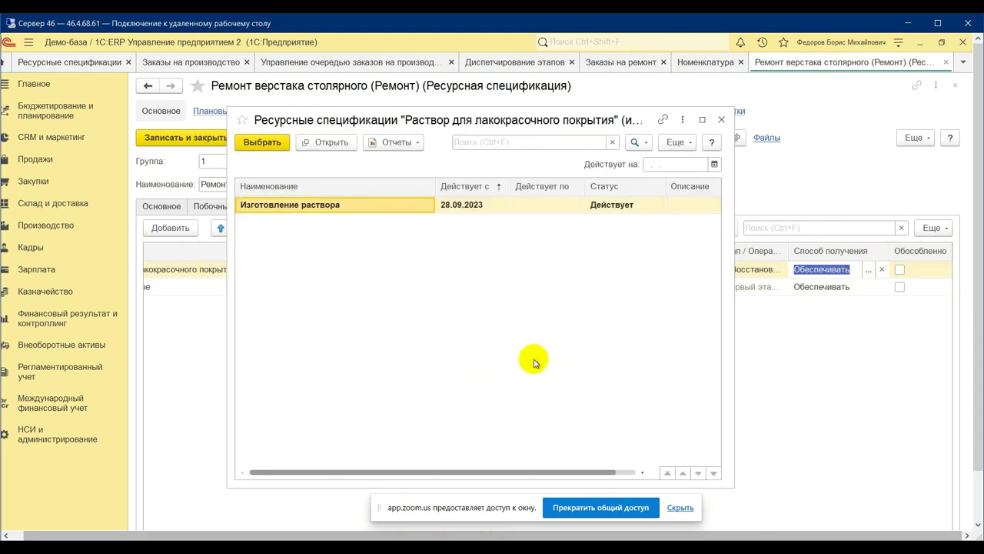
double_click(360, 211)
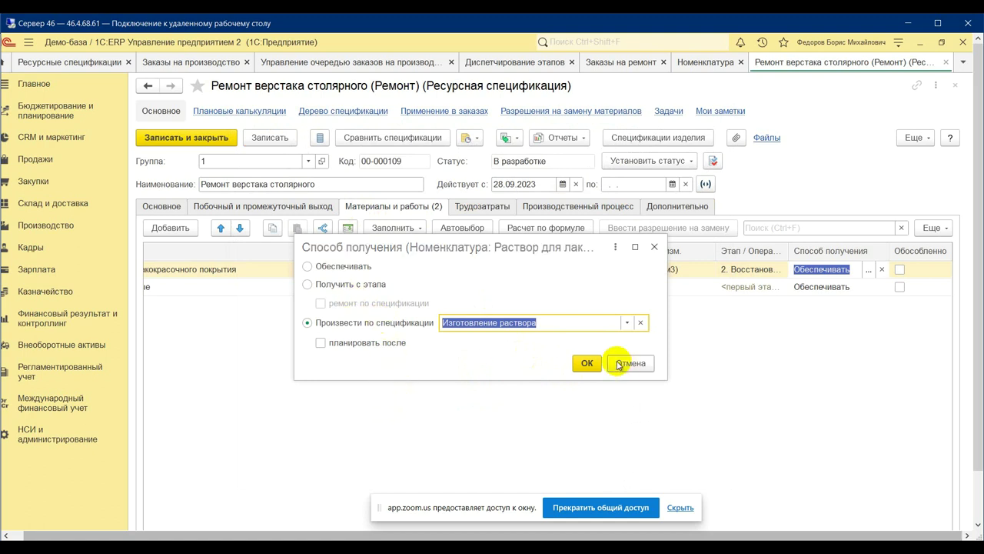
click(586, 364)
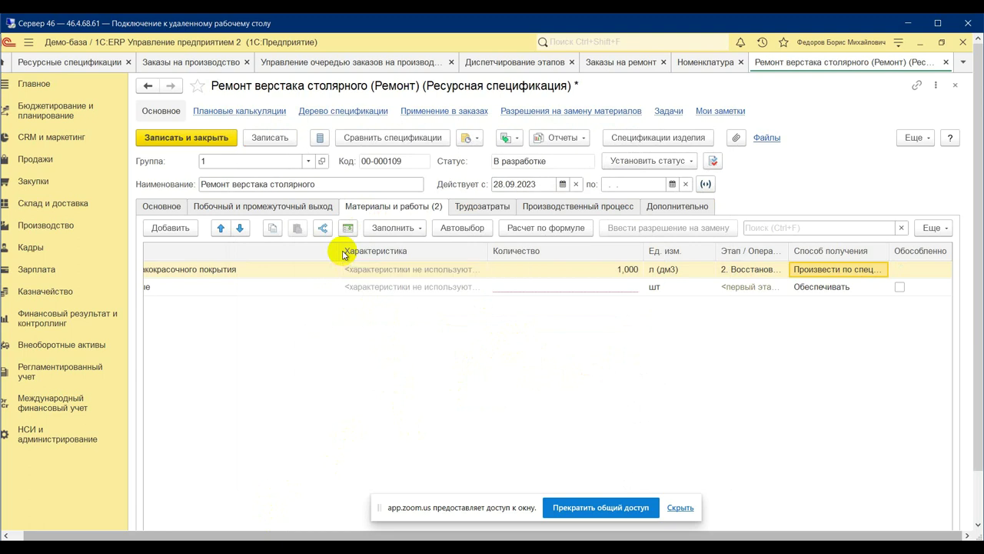
Set the quantity of Тиски столярные to 1 and assign the material to stage 3. Обратная сборка.
double_click(593, 287)
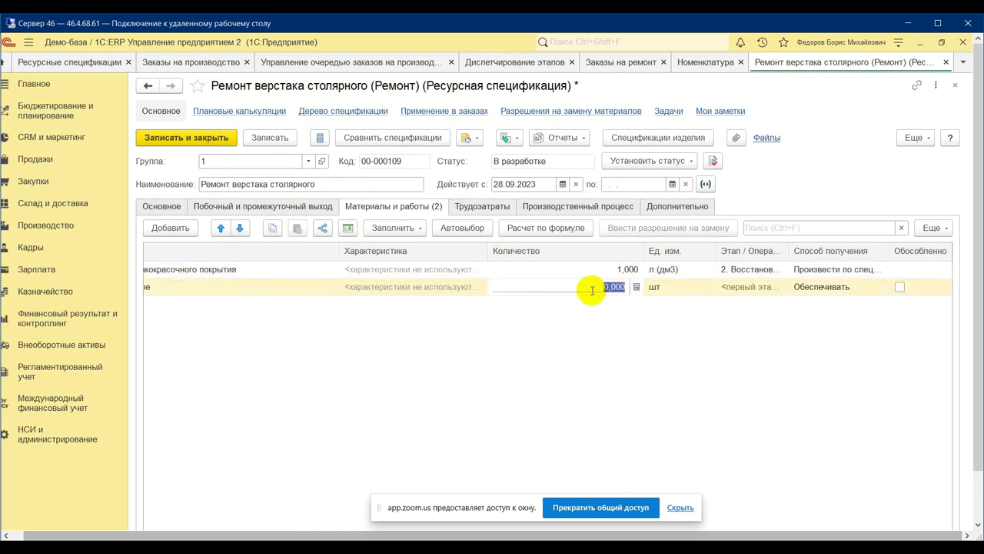
text(1)
click(755, 290)
click(813, 289)
click(755, 290)
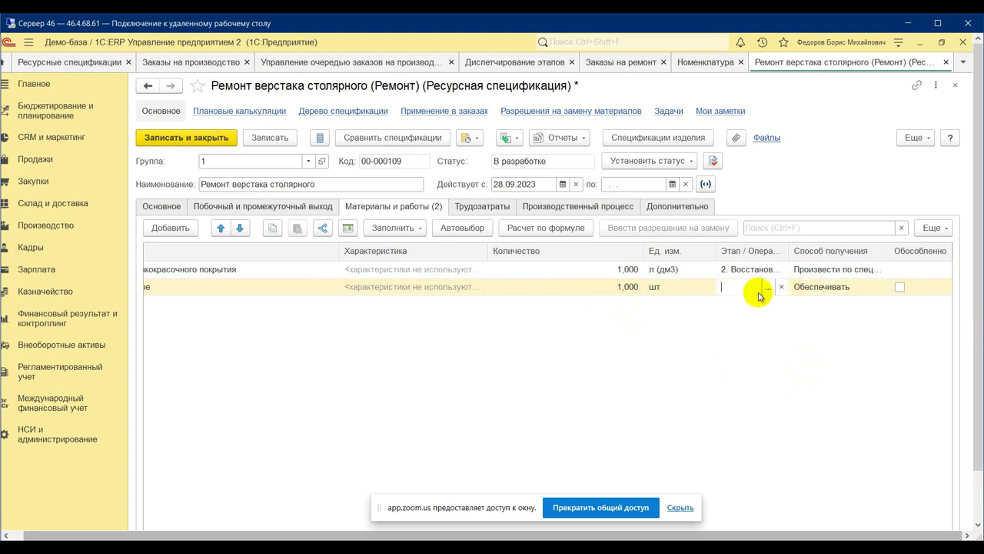
click(768, 287)
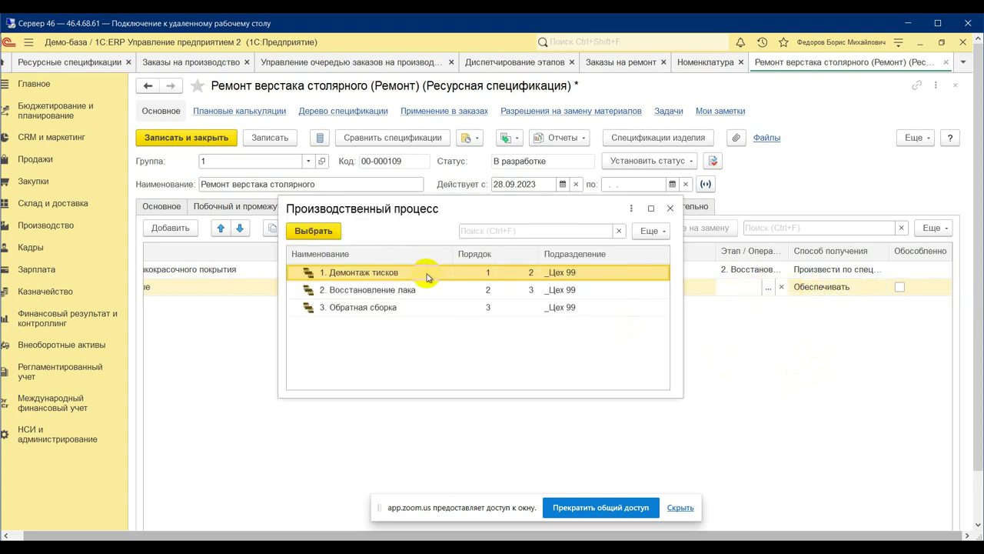
click(453, 293)
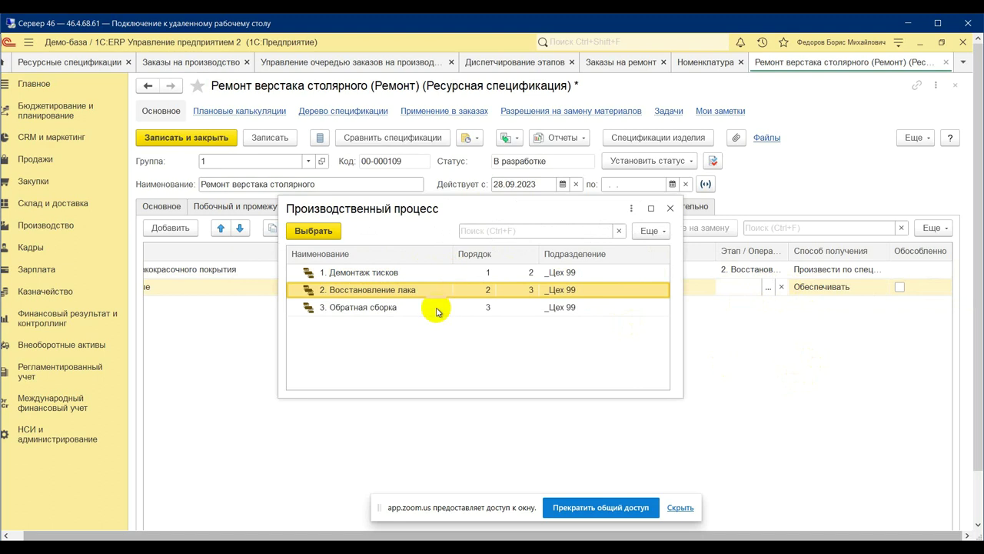
double_click(421, 307)
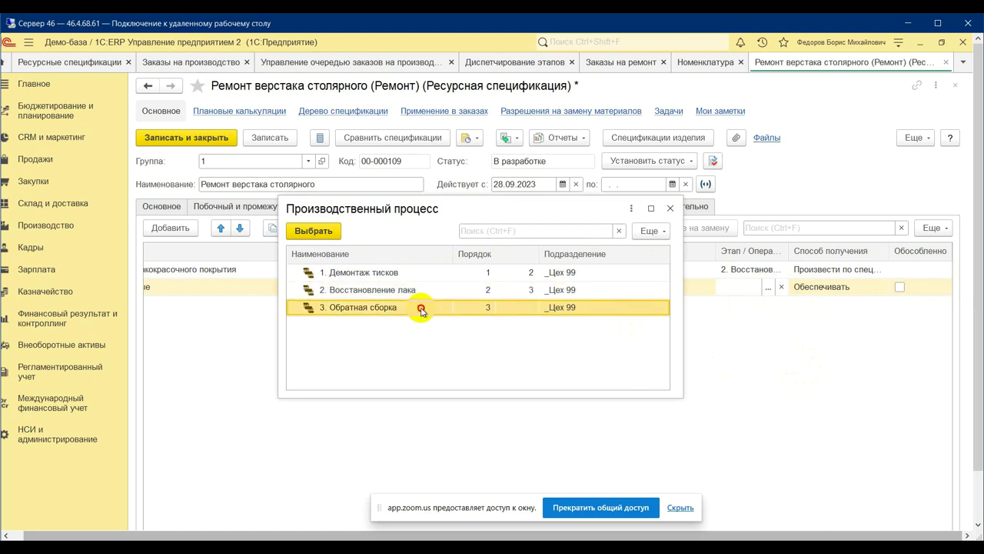
Set the supply method of Тиски столярные to Получить с этапа, choosing stage 1. Демонтаж тисков.
click(845, 295)
click(851, 291)
click(870, 288)
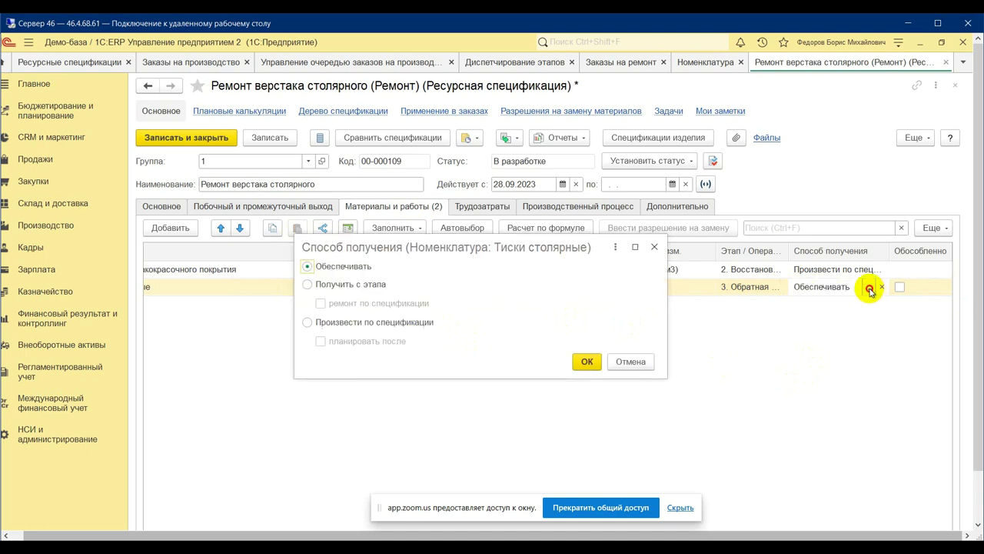
click(351, 285)
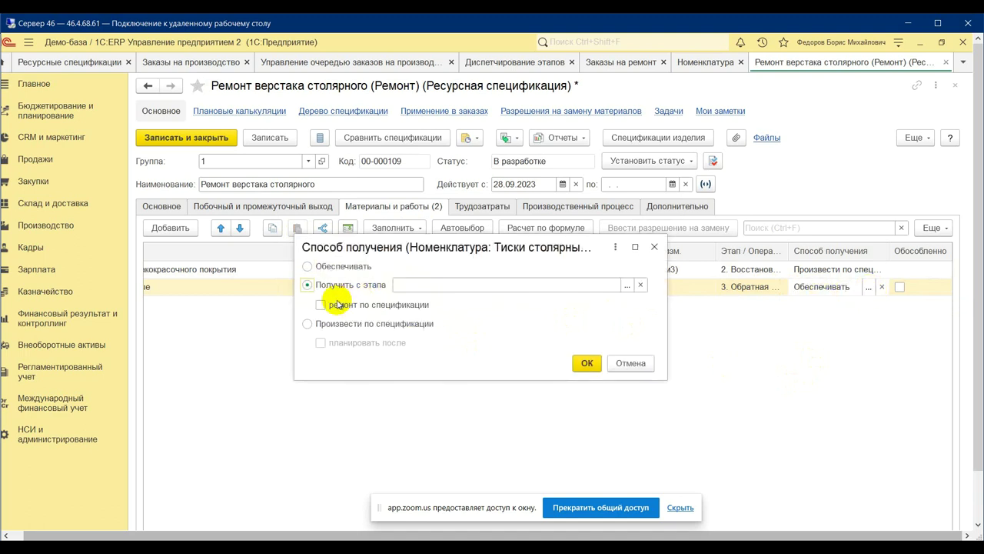
click(627, 286)
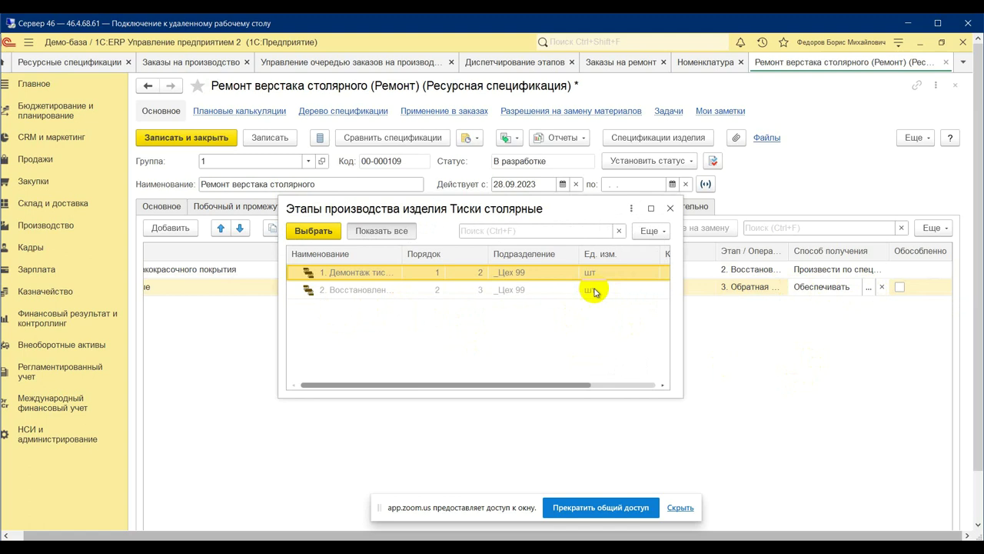
double_click(379, 282)
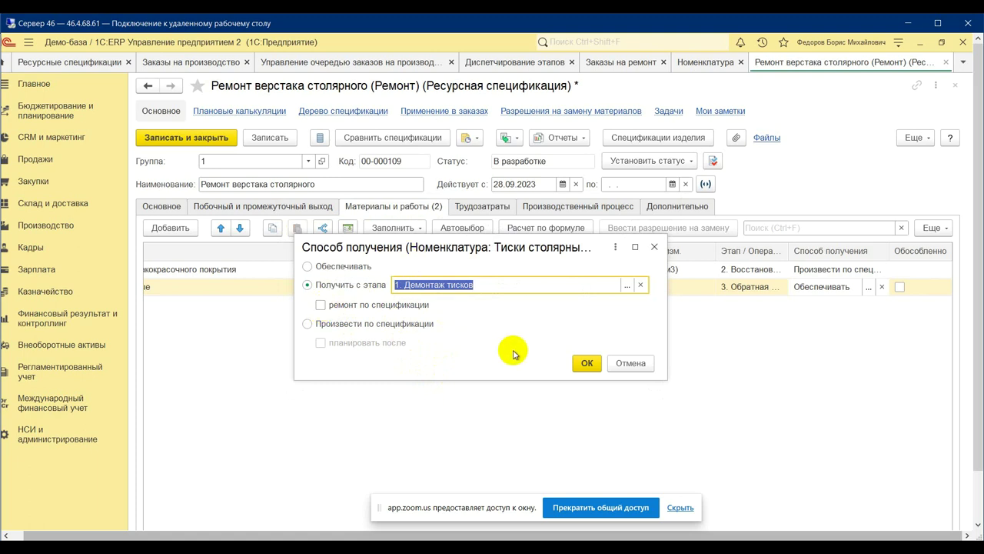
Enable repair by specification for Тиски столярные and choose the Смазка тисков specification.
click(321, 305)
click(628, 306)
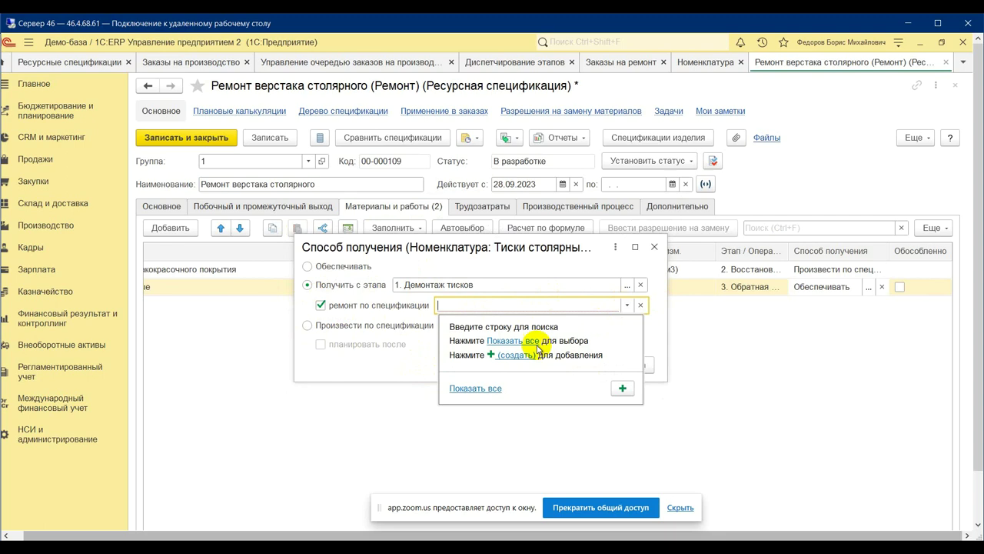
click(522, 343)
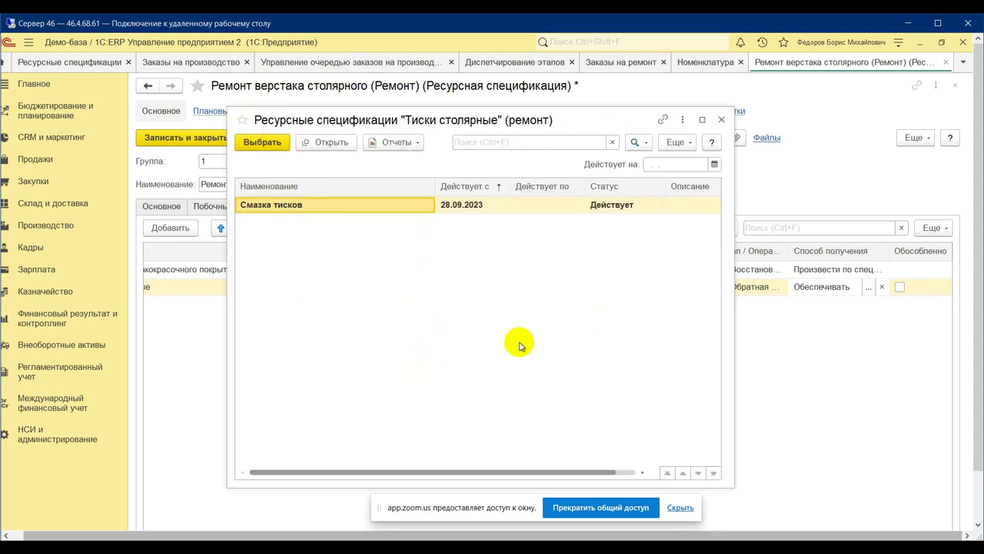
double_click(300, 202)
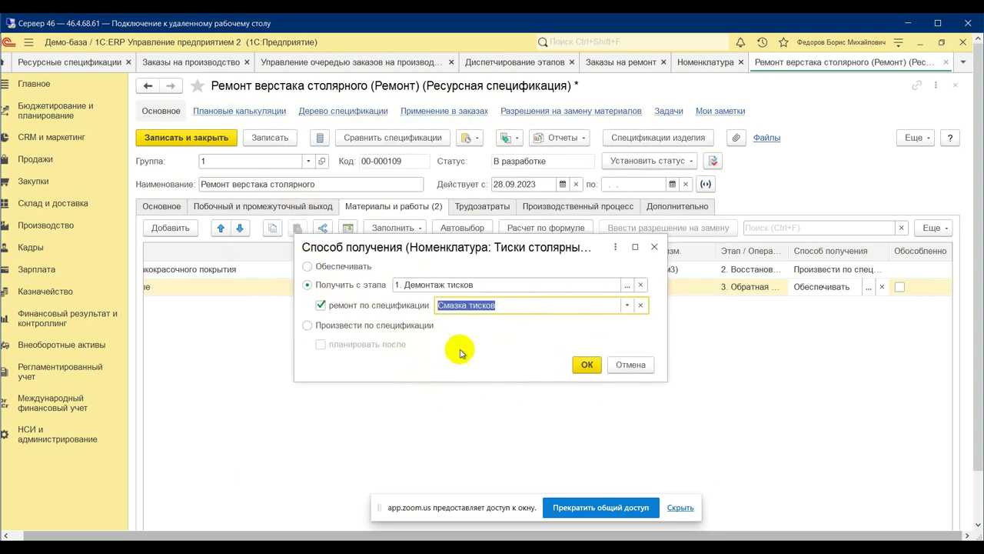
click(592, 368)
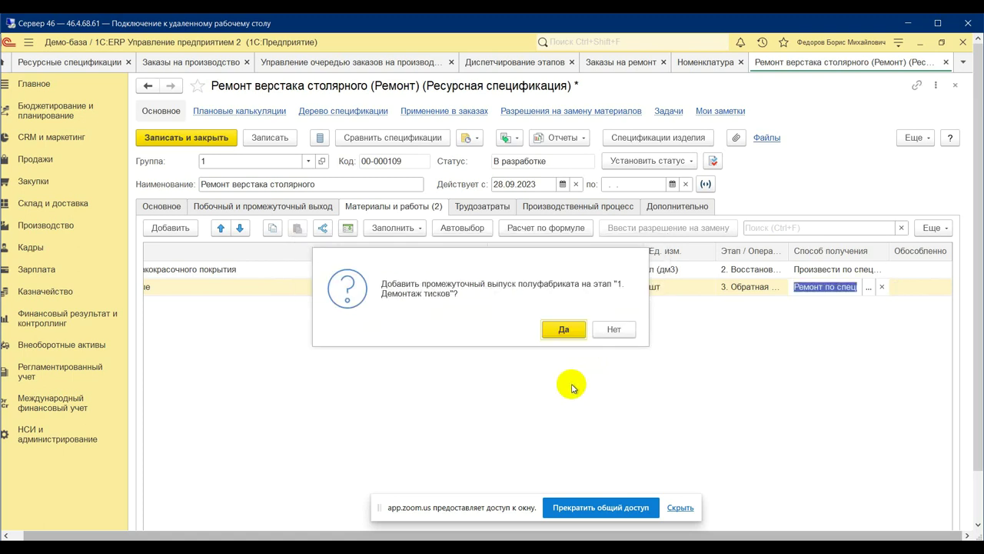
Add the intermediate output of Тиски столярные to stage 1. Демонтаж тисков and review it among the by-product and intermediate outputs.
click(564, 329)
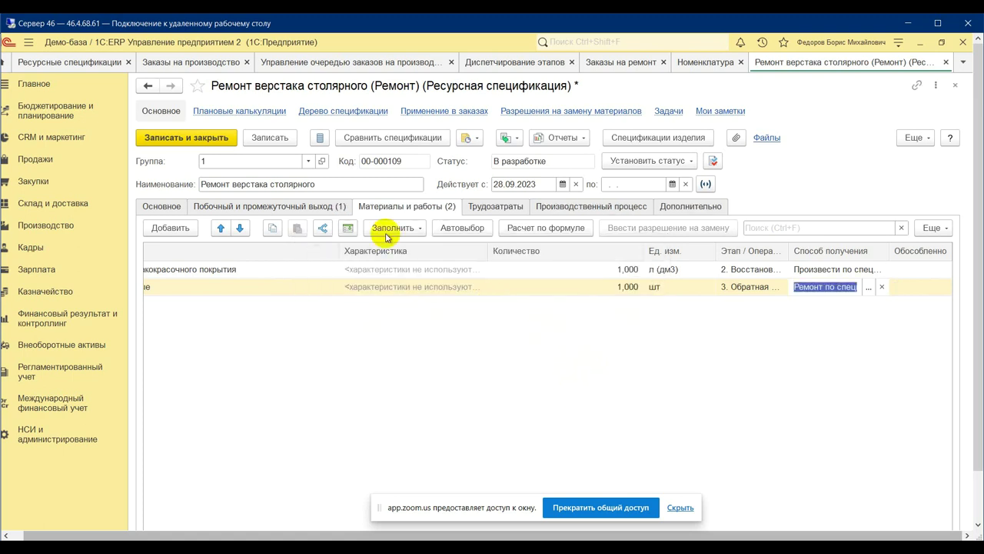
click(305, 206)
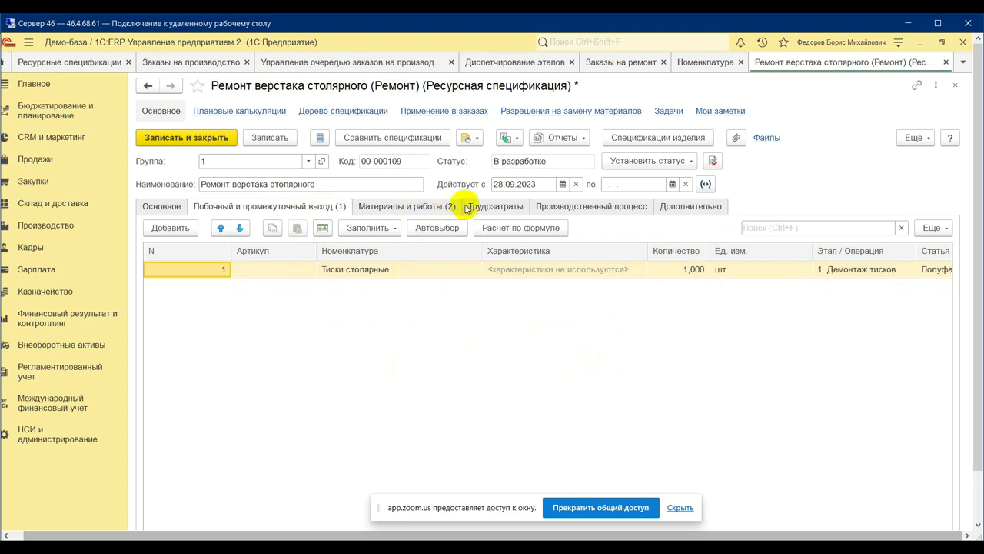
click(412, 206)
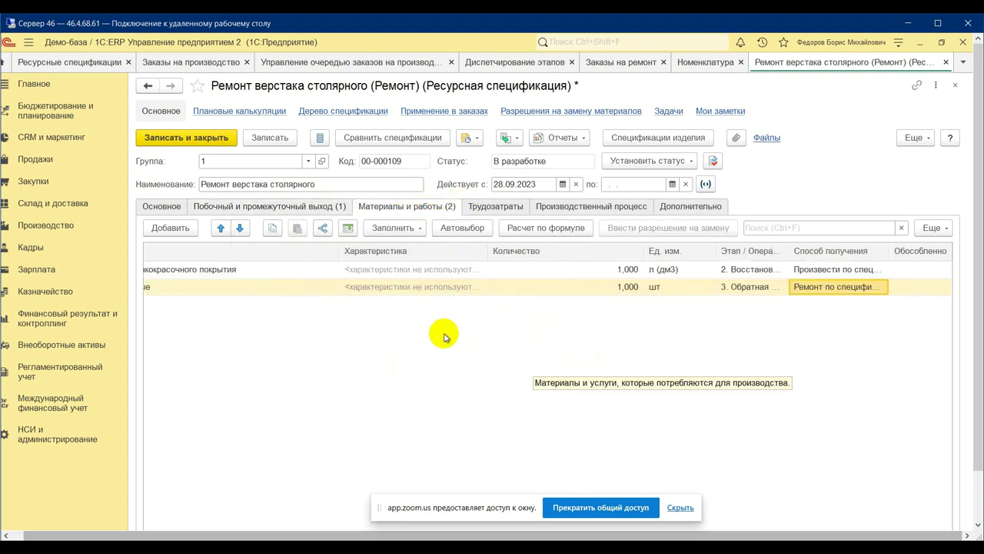
Add Верстак столярный без тисков from the Продукция item type to the materials with quantity 1.
click(170, 227)
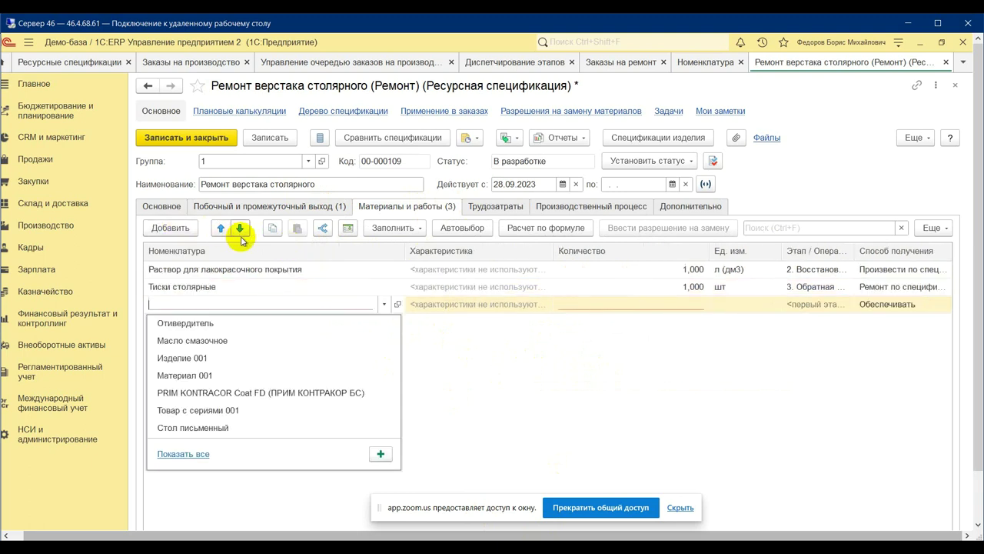
click(197, 454)
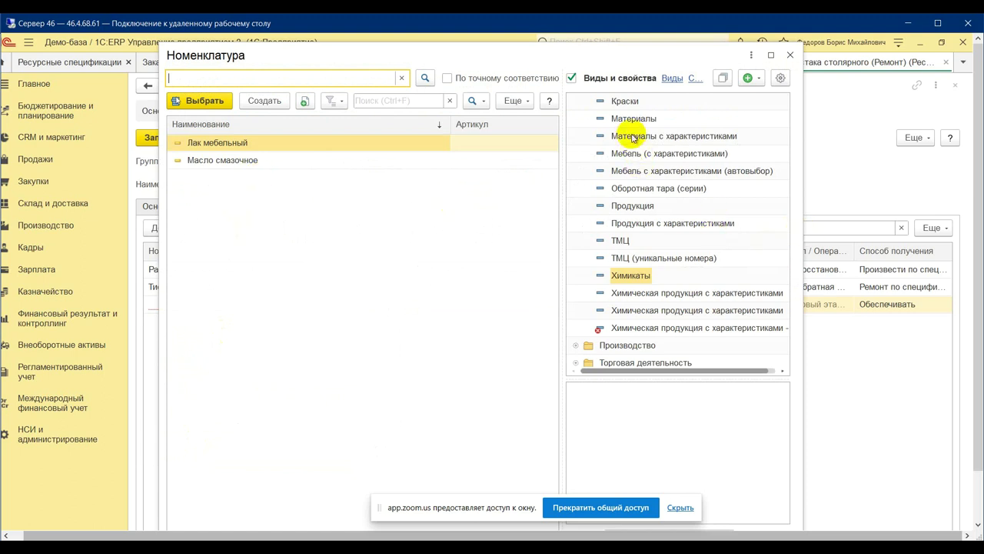
click(632, 205)
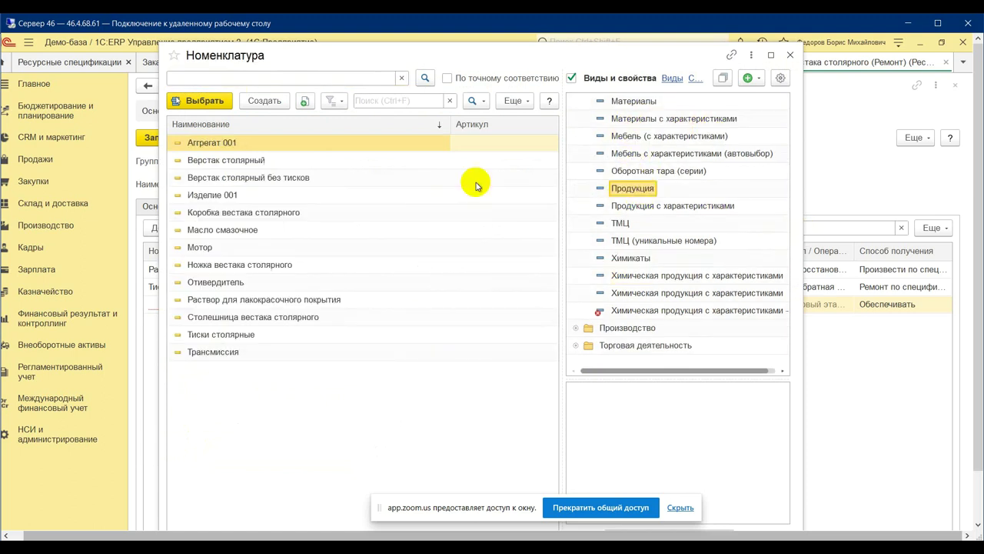
double_click(250, 181)
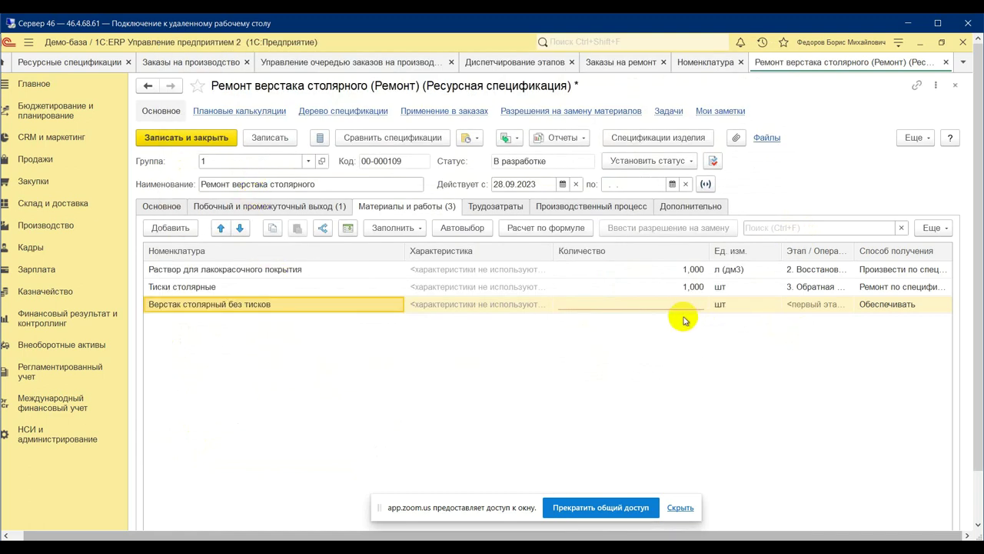
click(679, 308)
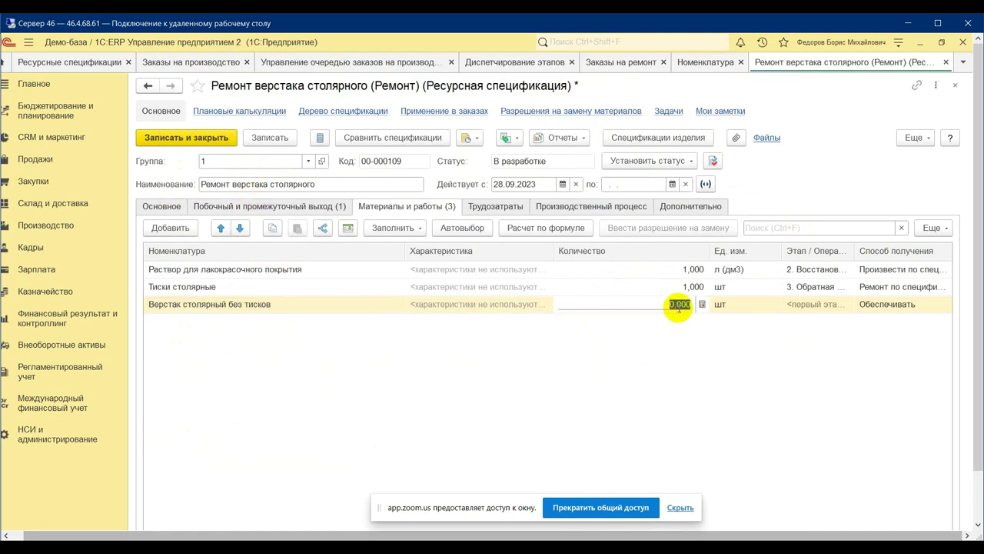
text(1)
key(Return)
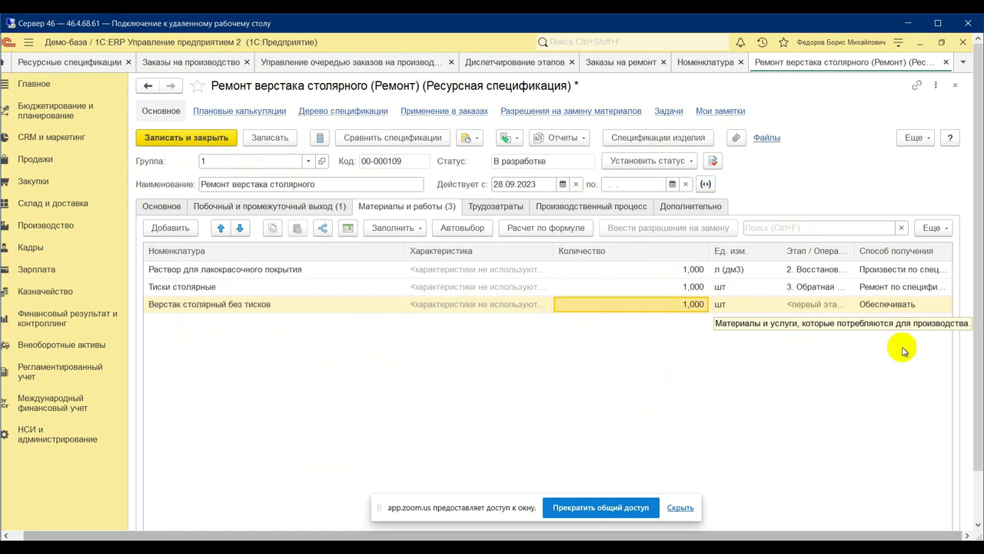
Check the supply method and stage assigned to the Тиски столярные material row.
click(910, 288)
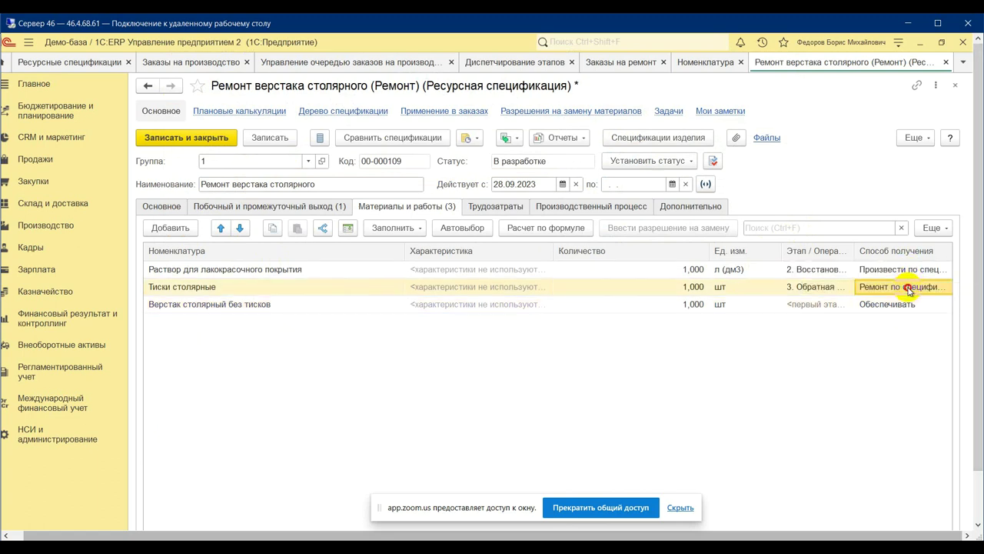
click(823, 288)
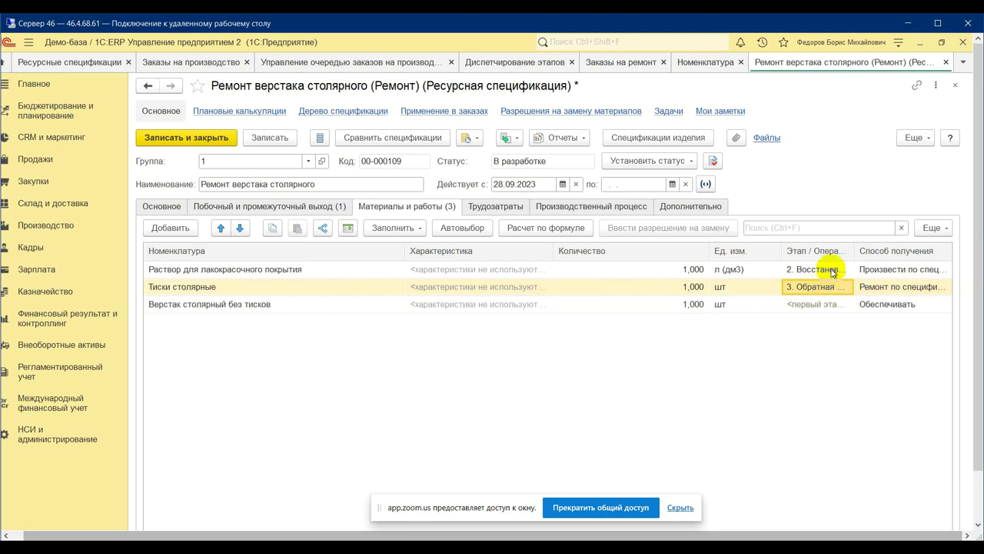
Check the supply method of the Раствор для лакокрасочного покрытия material row.
click(833, 270)
double_click(896, 269)
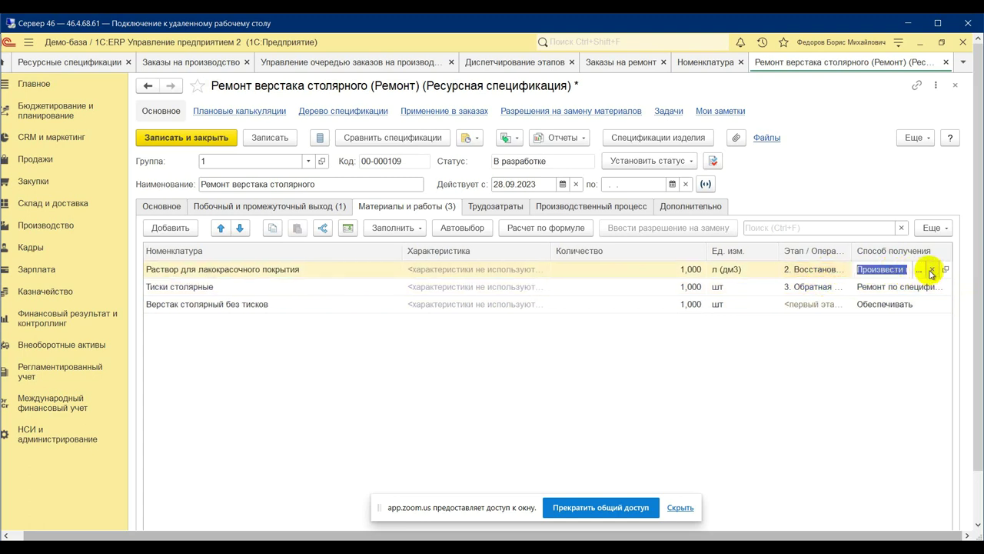
click(921, 270)
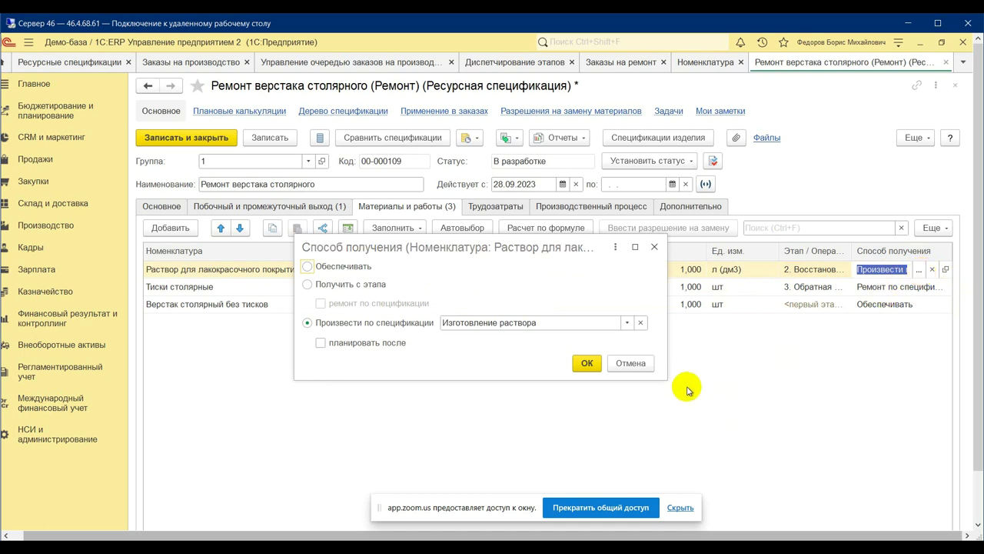
click(632, 363)
Assign the Верстак столярный без тисков and Тиски столярные material rows to stage 1. Демонтаж тисков.
click(812, 288)
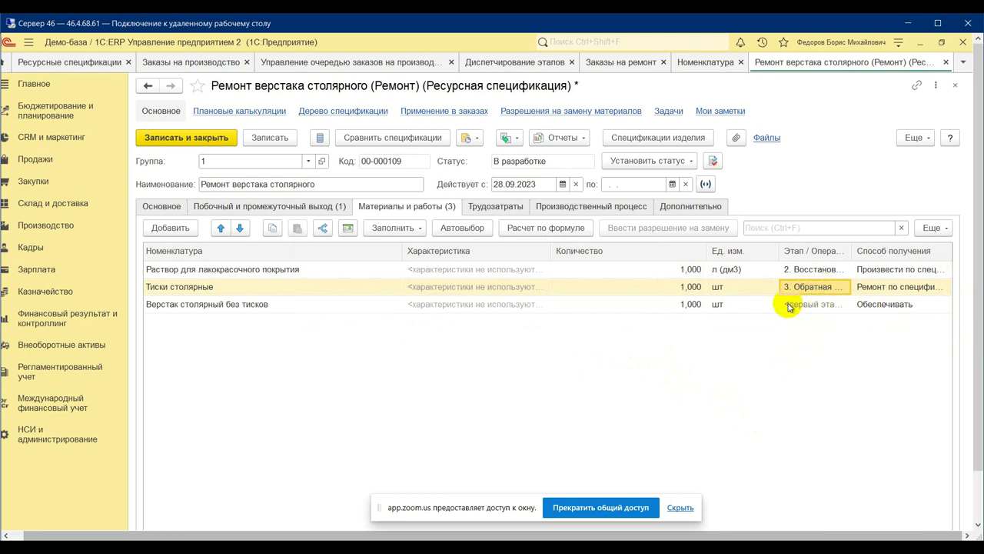
click(803, 304)
click(807, 308)
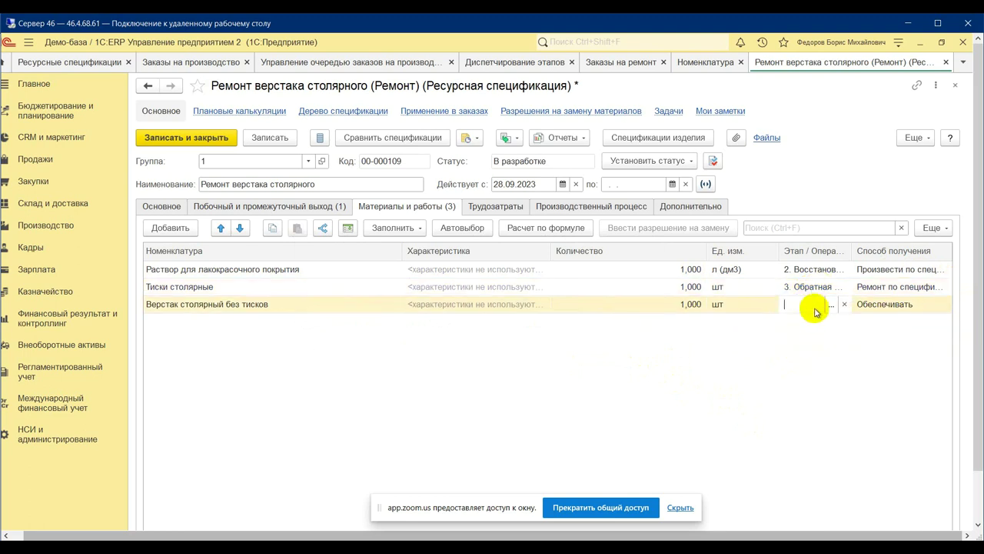
click(833, 308)
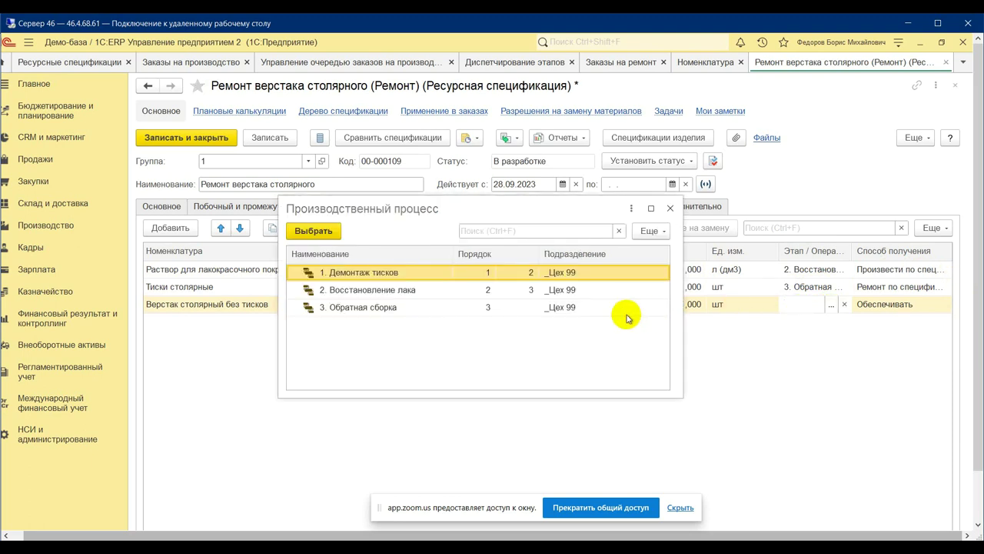
double_click(400, 278)
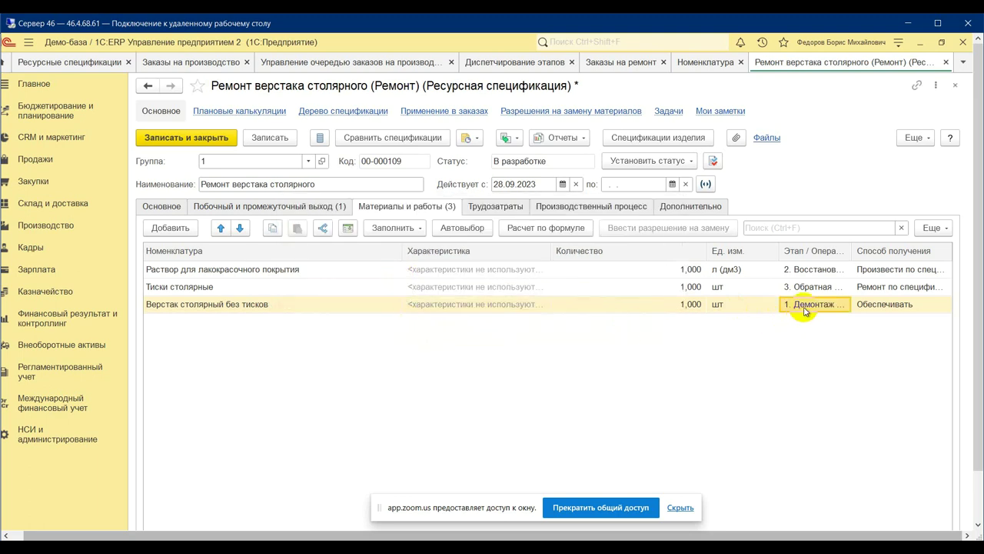
double_click(815, 286)
click(835, 287)
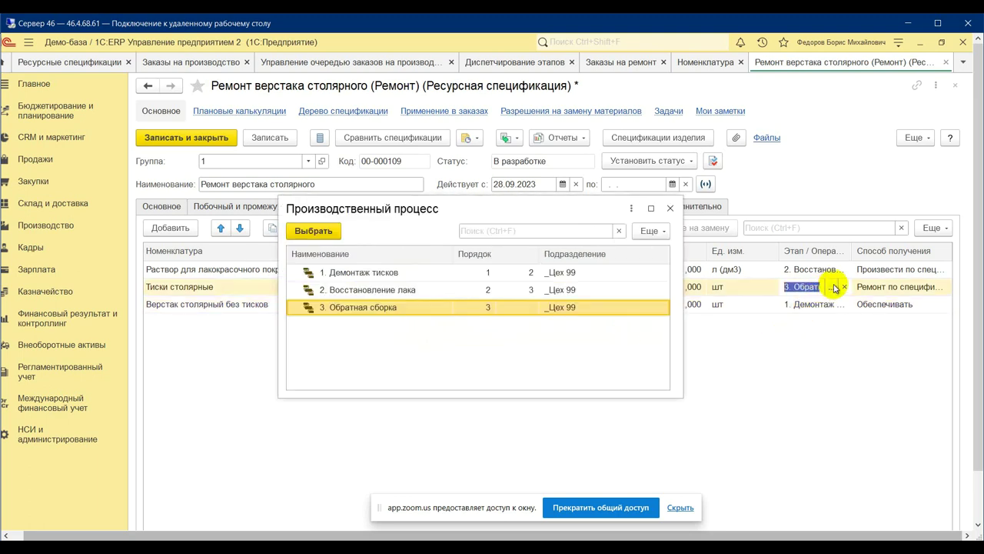
double_click(415, 276)
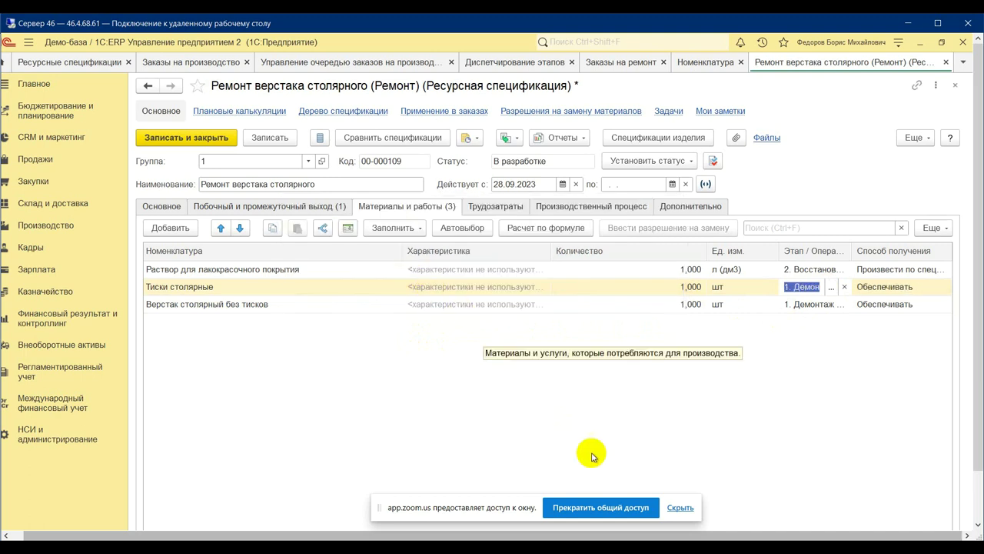
click(648, 440)
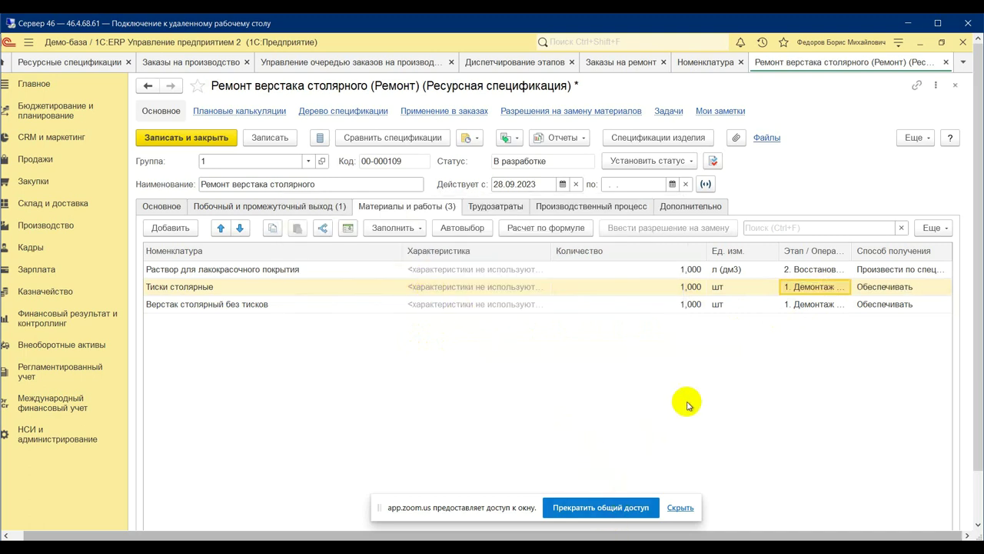
click(326, 207)
click(385, 208)
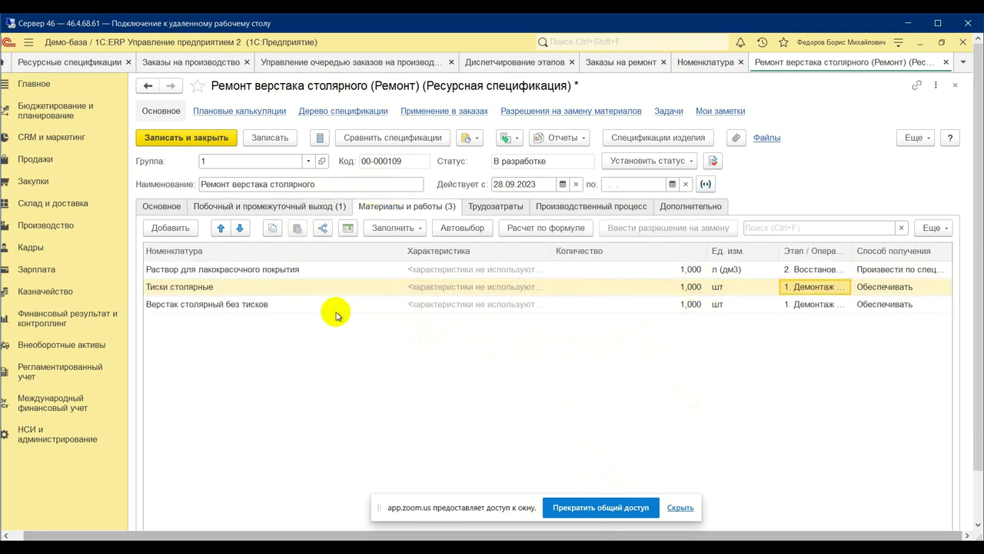
click(286, 307)
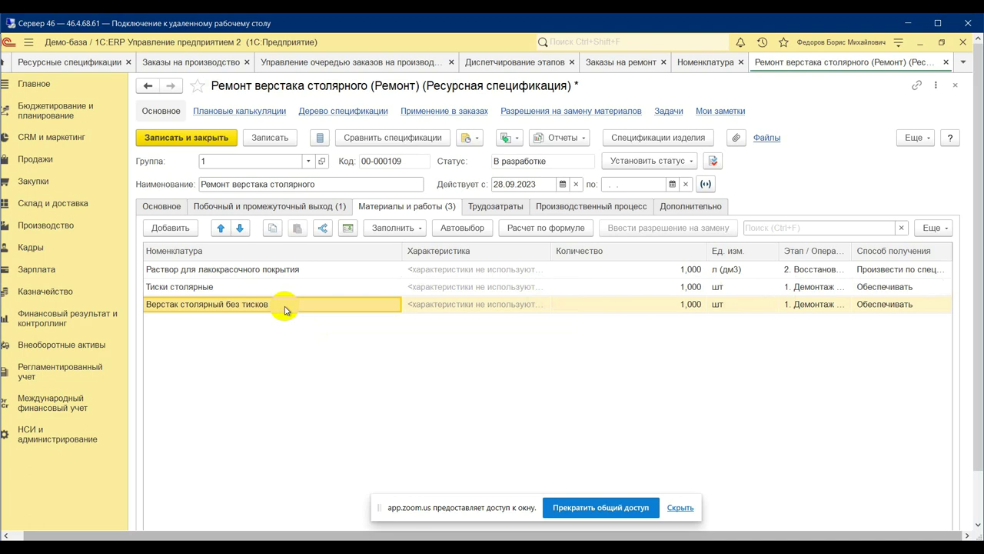
click(875, 307)
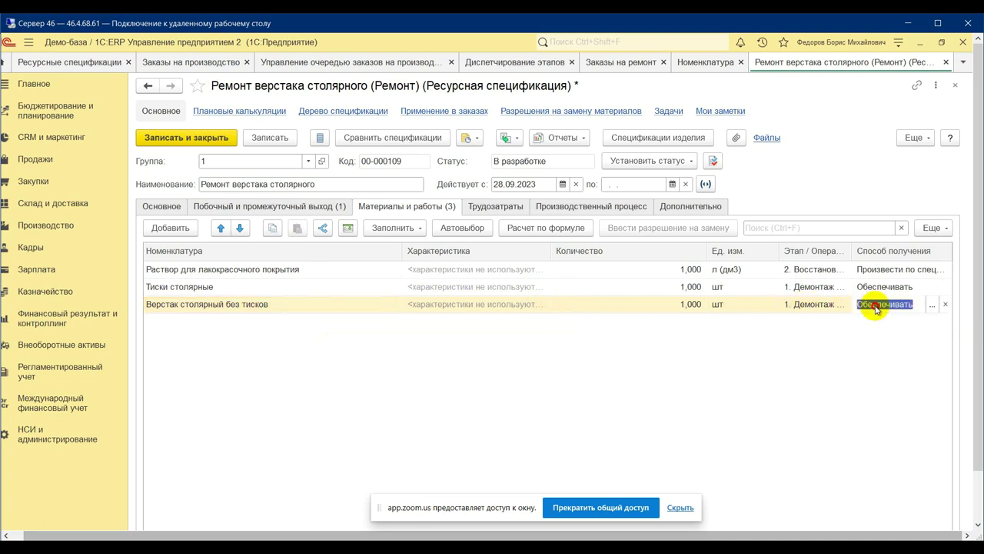
click(932, 305)
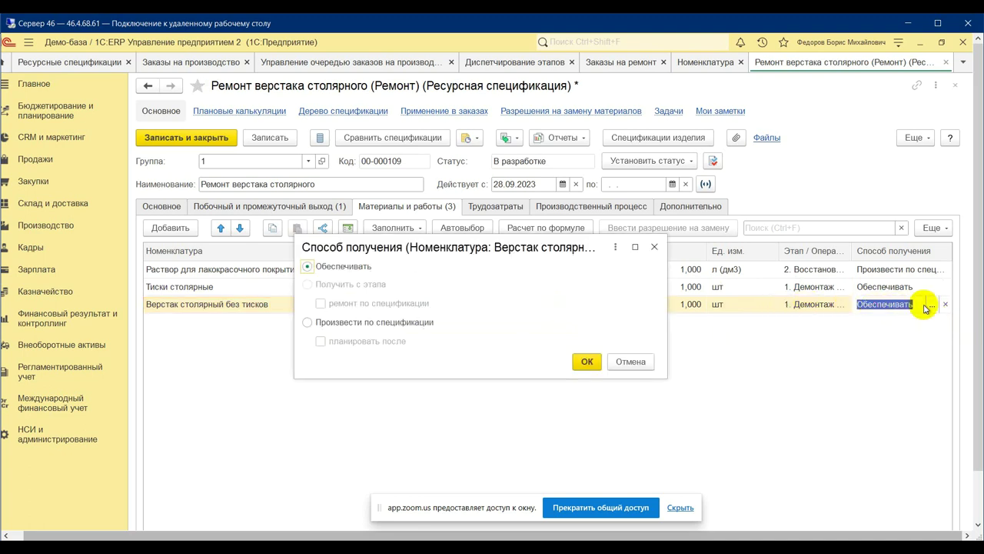
click(355, 323)
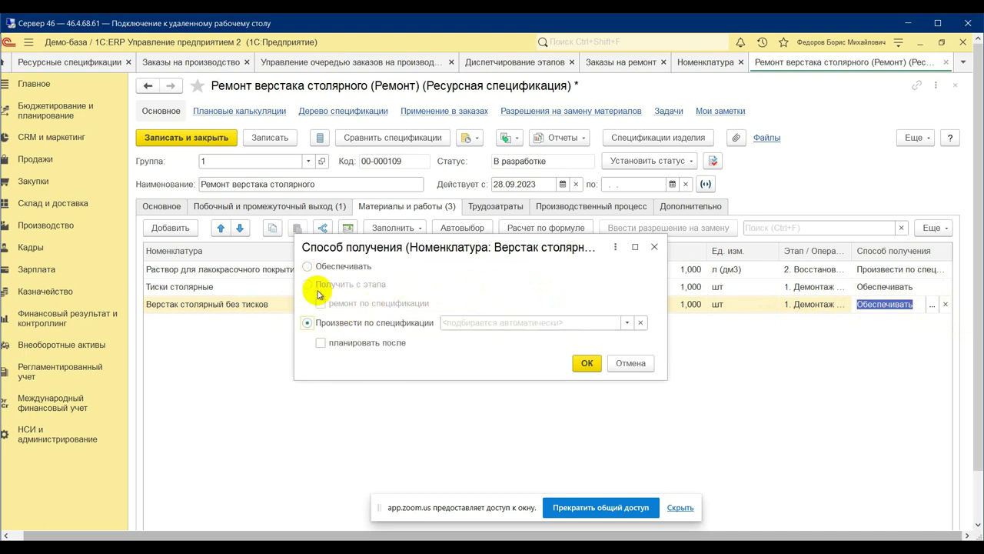
click(642, 363)
Assign the Тиски столярные and Верстак столярный без тисков material rows to stage 3. Обратная сборка.
double_click(819, 292)
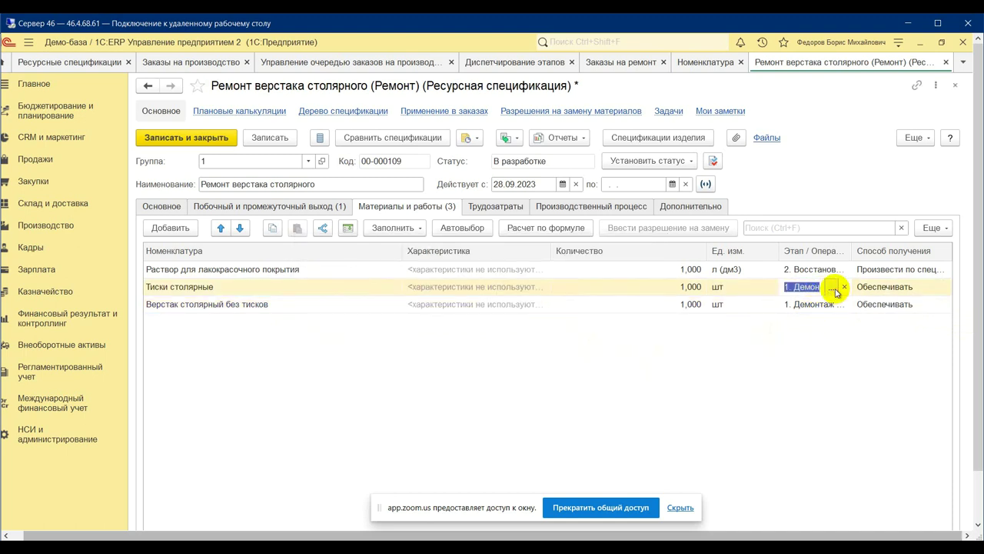
click(833, 287)
double_click(479, 308)
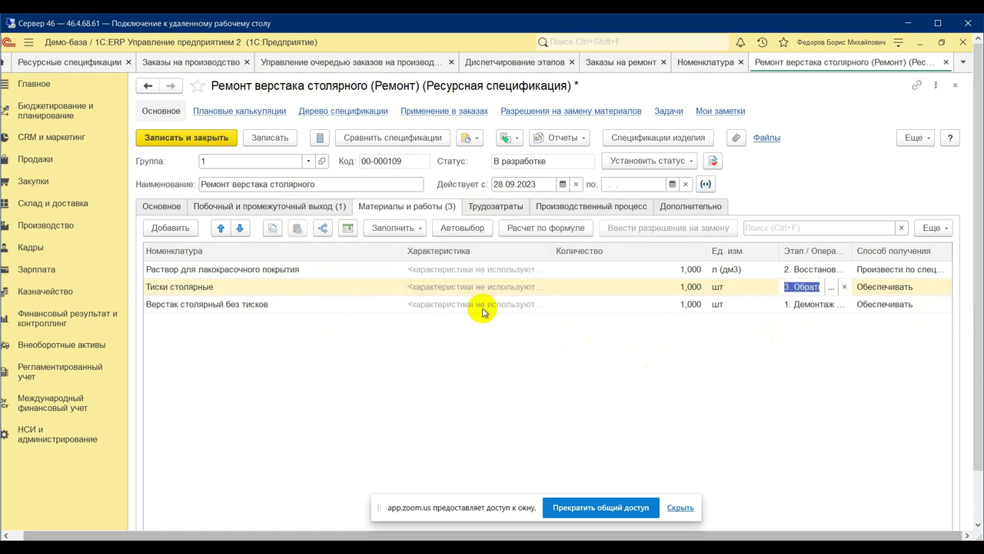
double_click(827, 306)
click(832, 308)
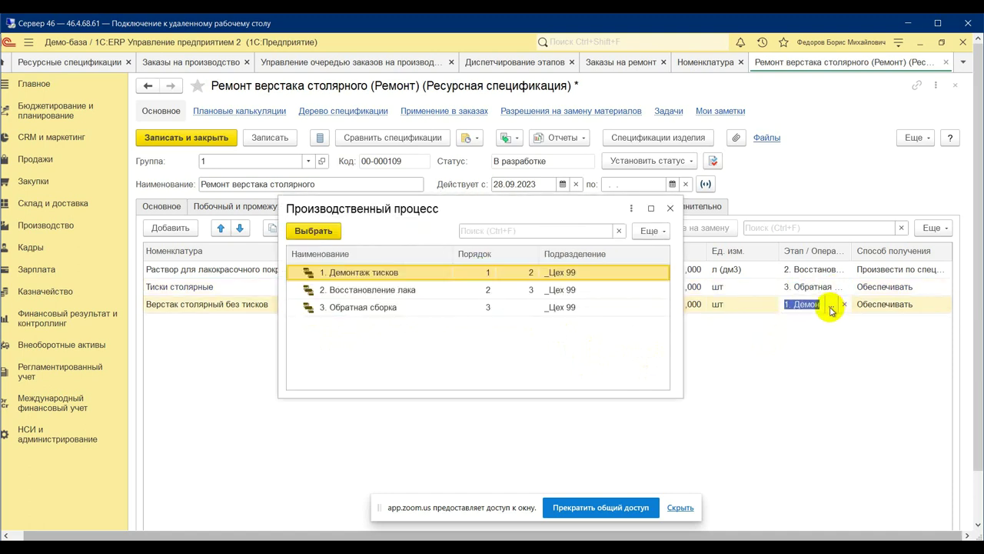
double_click(354, 310)
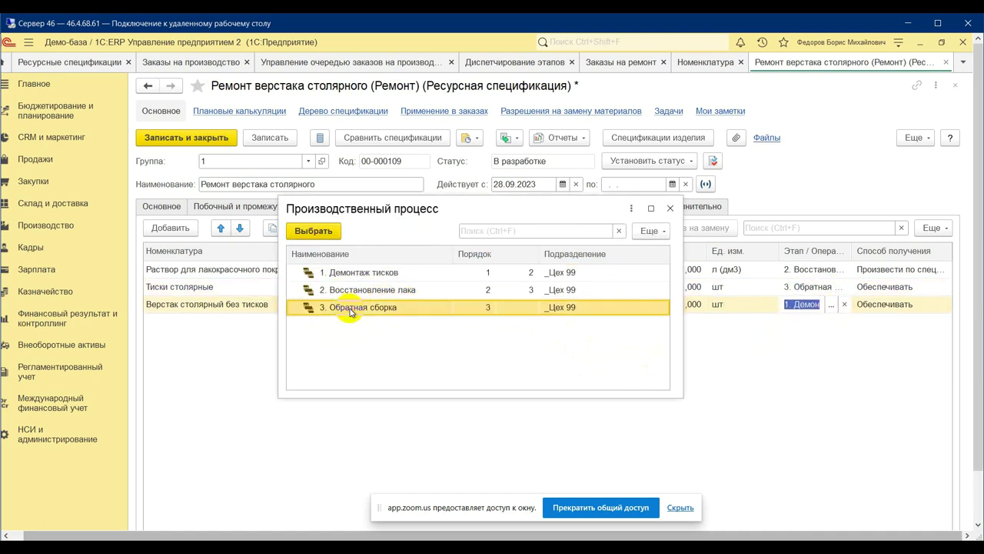
Set the supply method of Тиски столярные to Получить с этапа with stage 1. Демонтаж тисков.
double_click(917, 289)
click(930, 287)
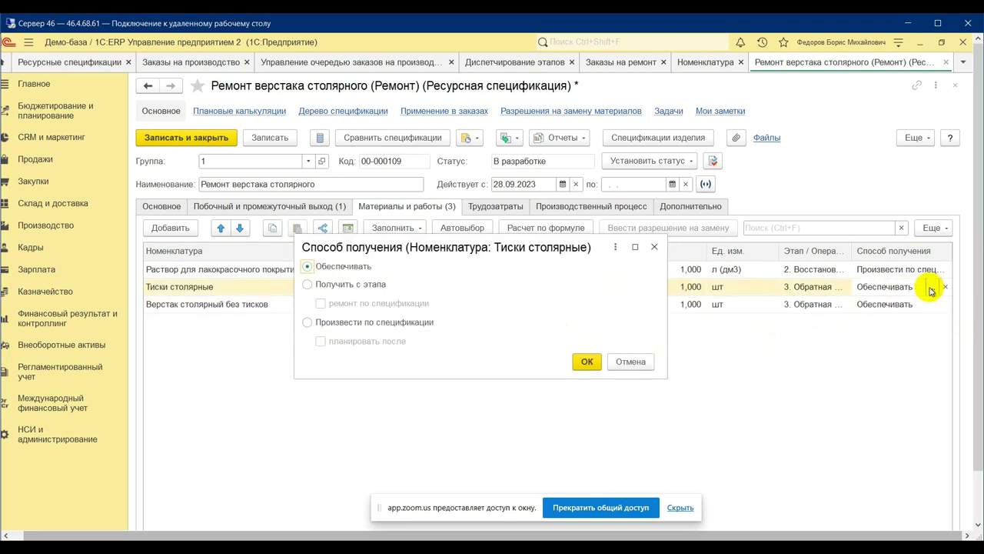
click(308, 285)
click(632, 286)
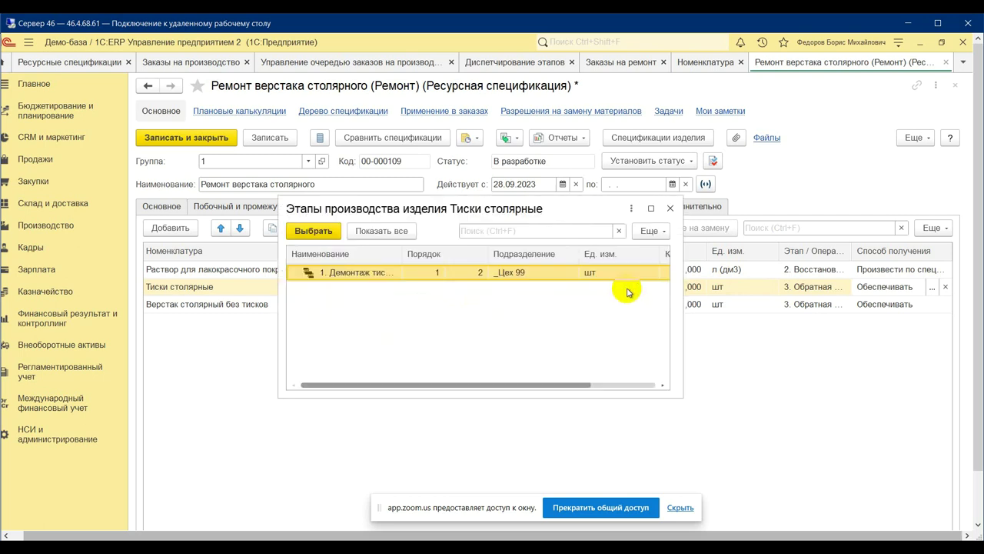
double_click(403, 282)
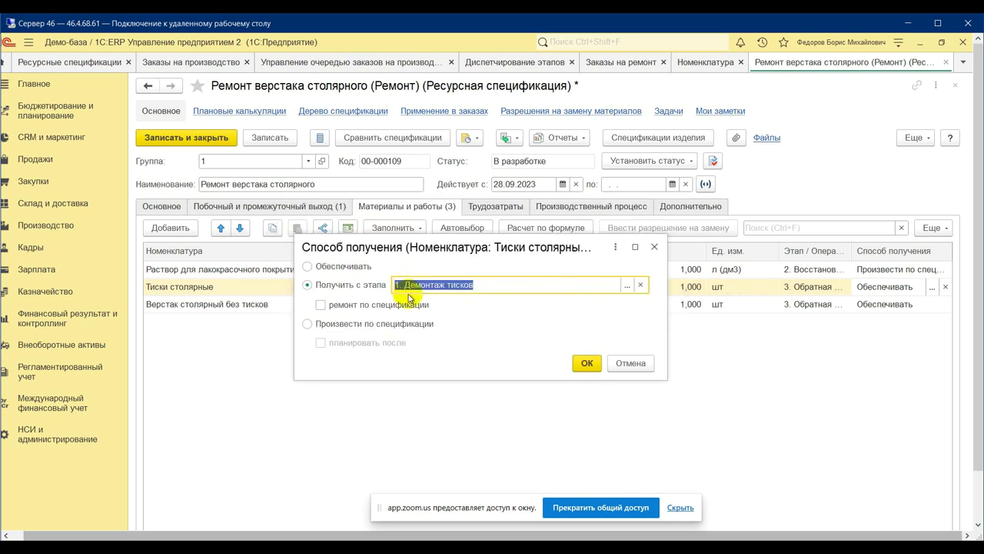
Enable repair by specification for Тиски столярные with the Смазка тисков specification and accept the supply method.
click(321, 305)
click(628, 305)
click(504, 341)
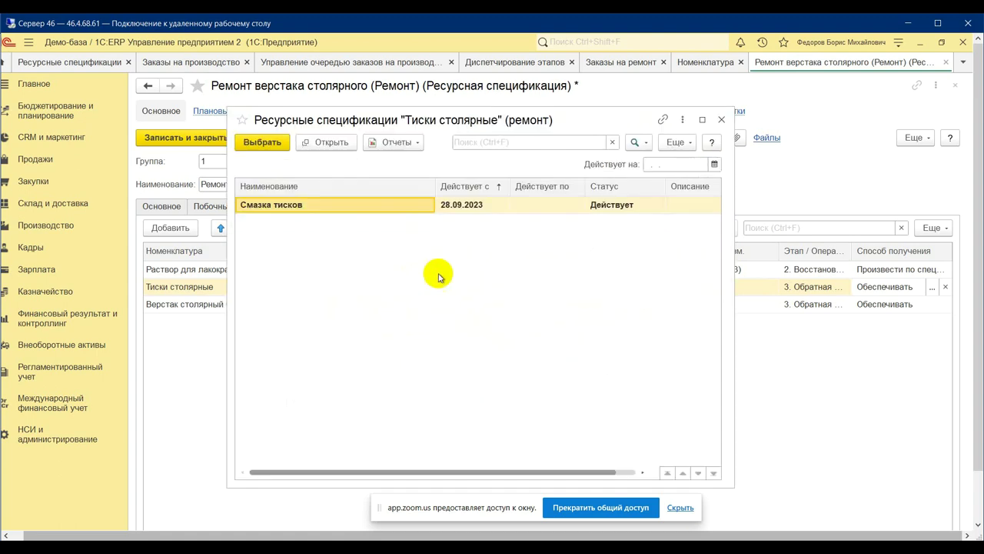
double_click(340, 215)
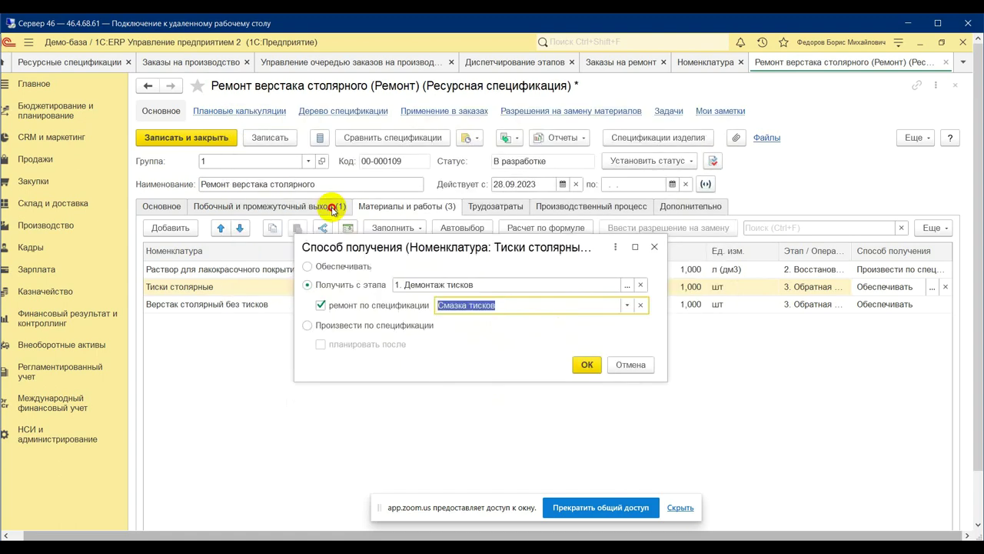
click(584, 367)
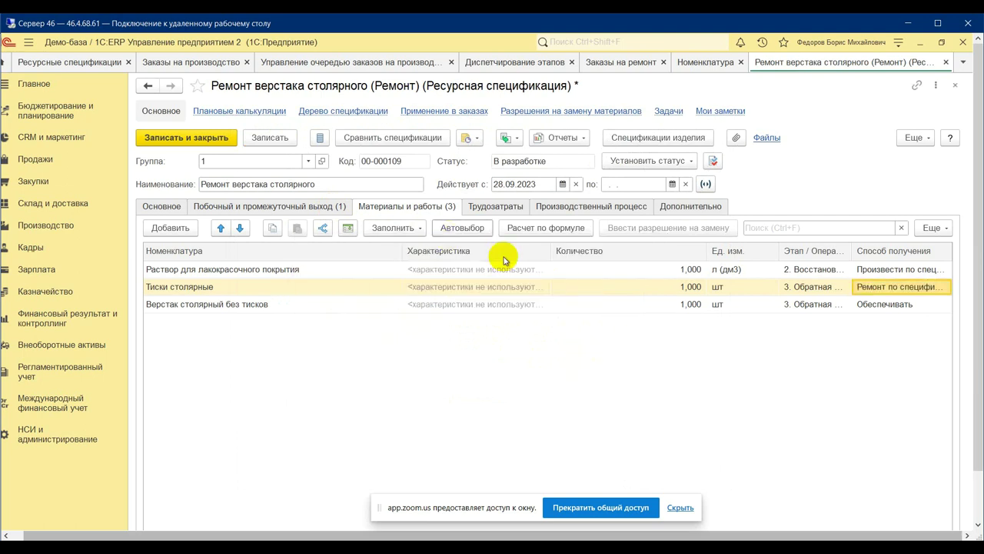
Supply Верстак столярный без тисков from stage 1. Демонтаж тисков, adding its intermediate output to that stage, and review the outputs.
double_click(927, 304)
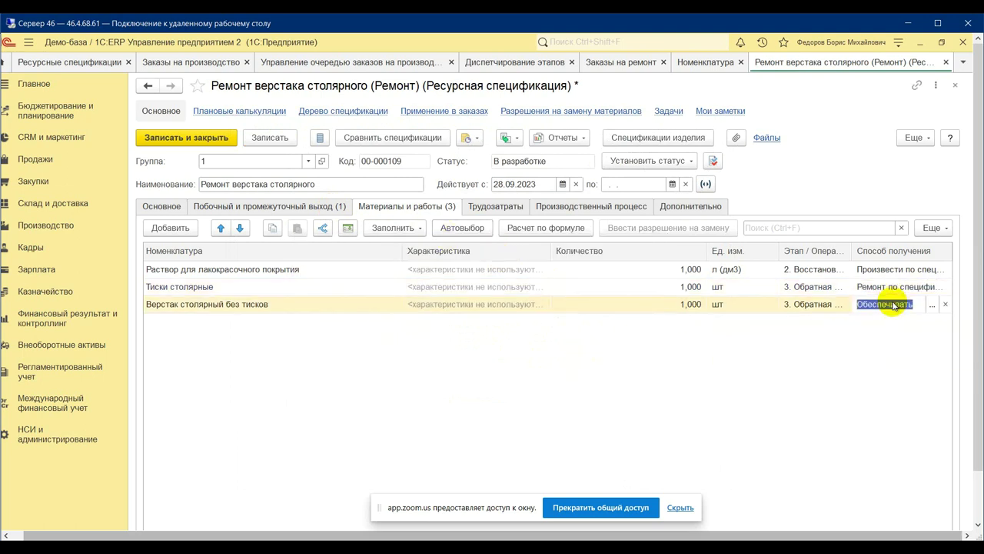
click(933, 306)
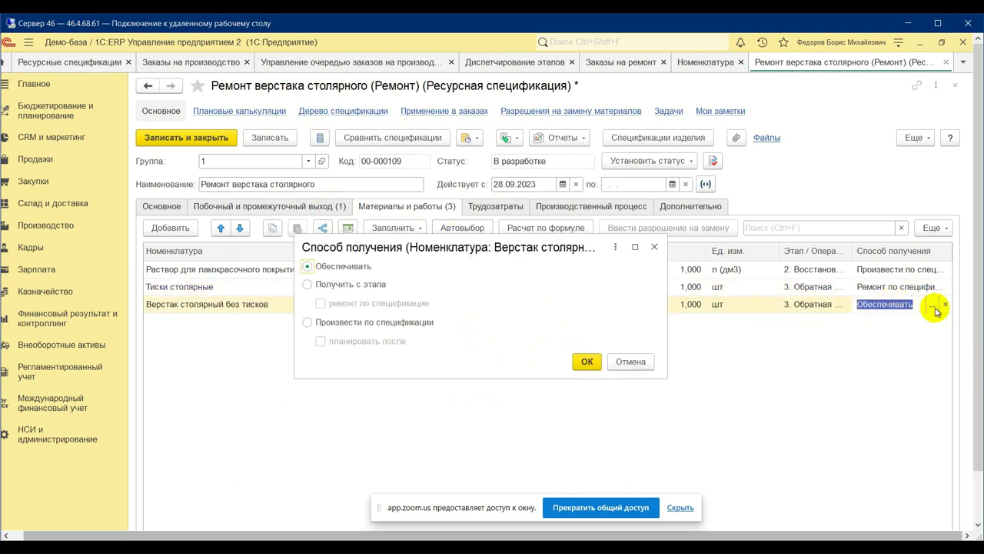
click(307, 285)
click(636, 284)
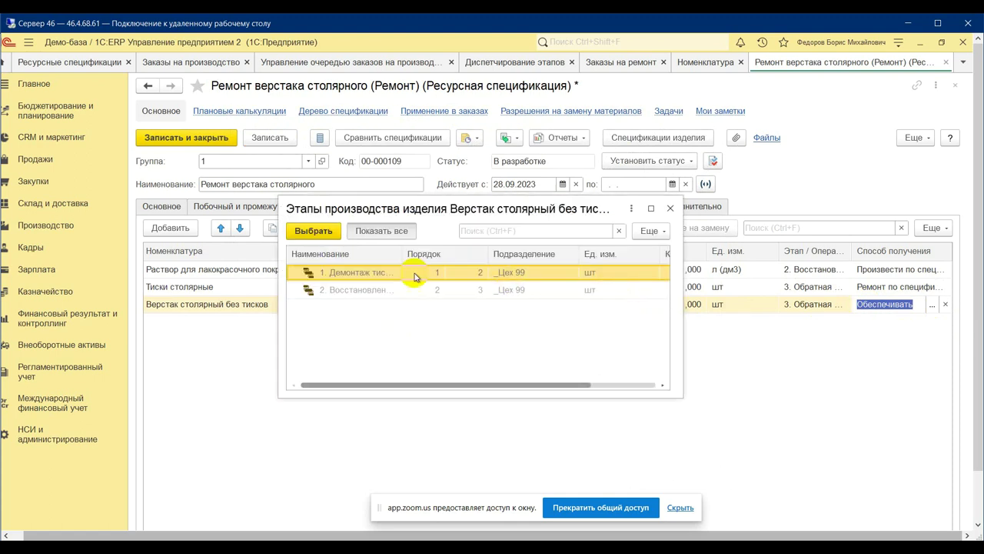
double_click(384, 275)
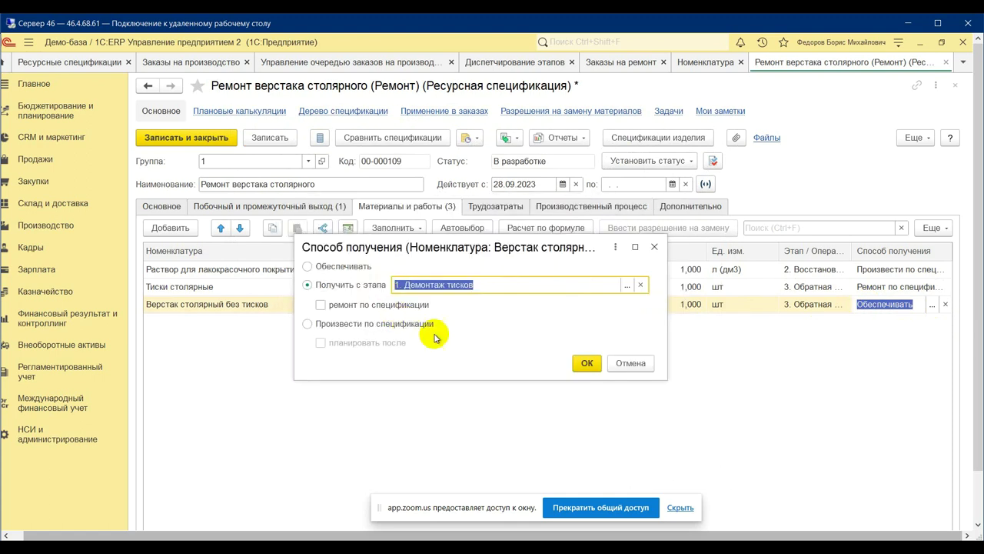
click(579, 364)
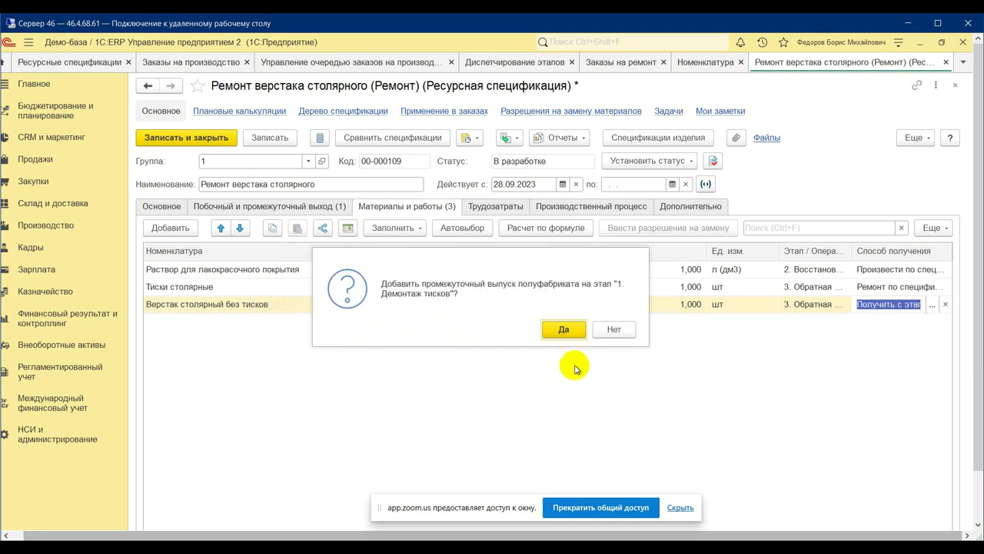
click(567, 331)
click(311, 206)
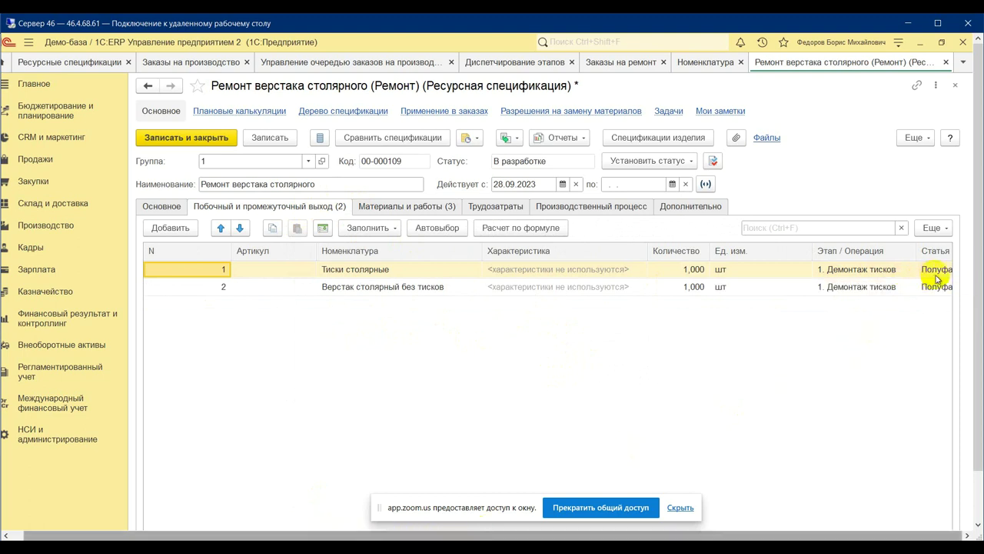
Set the workbench repair specification's status to Действует, then save and close it.
click(658, 161)
click(661, 200)
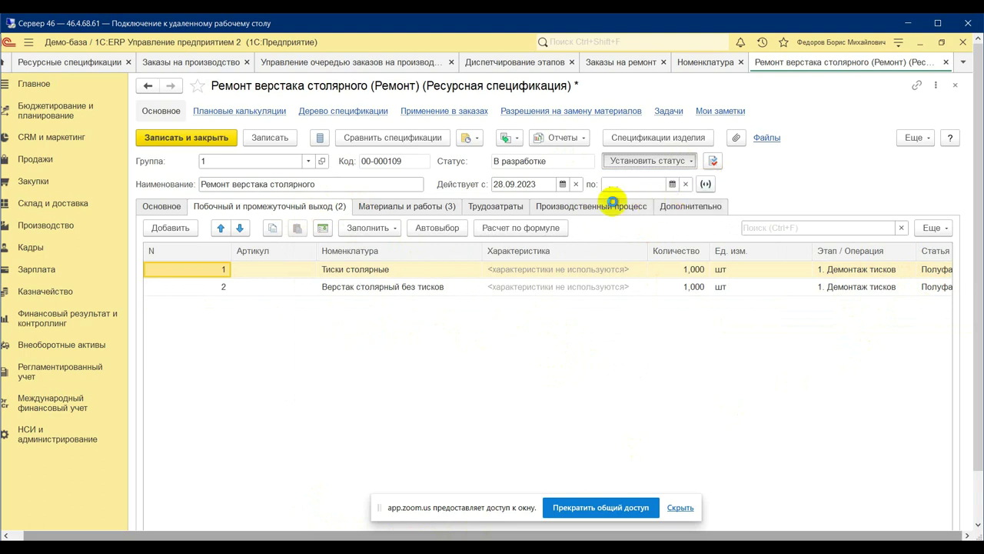
click(174, 139)
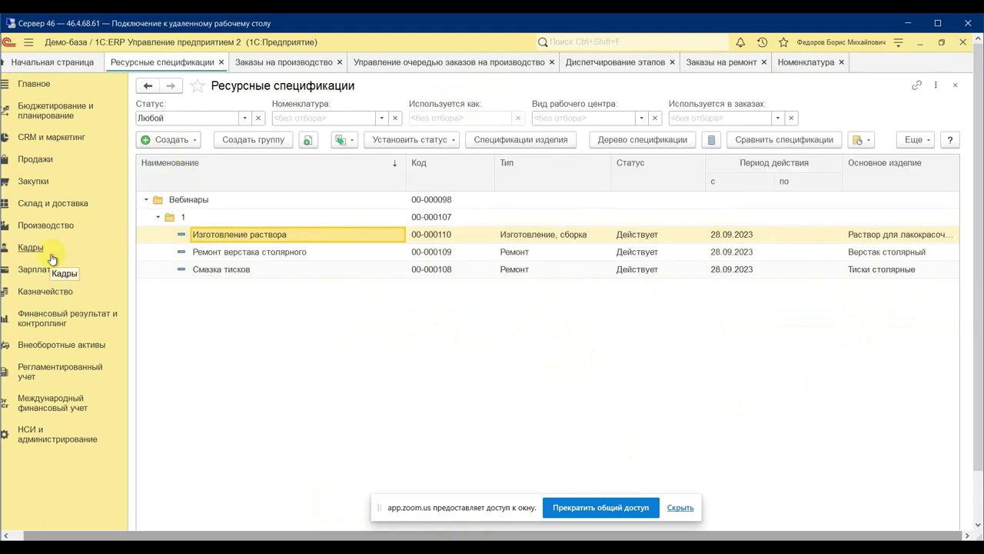
Start a new production order of type Изготовление, сборка from the production orders list.
click(59, 230)
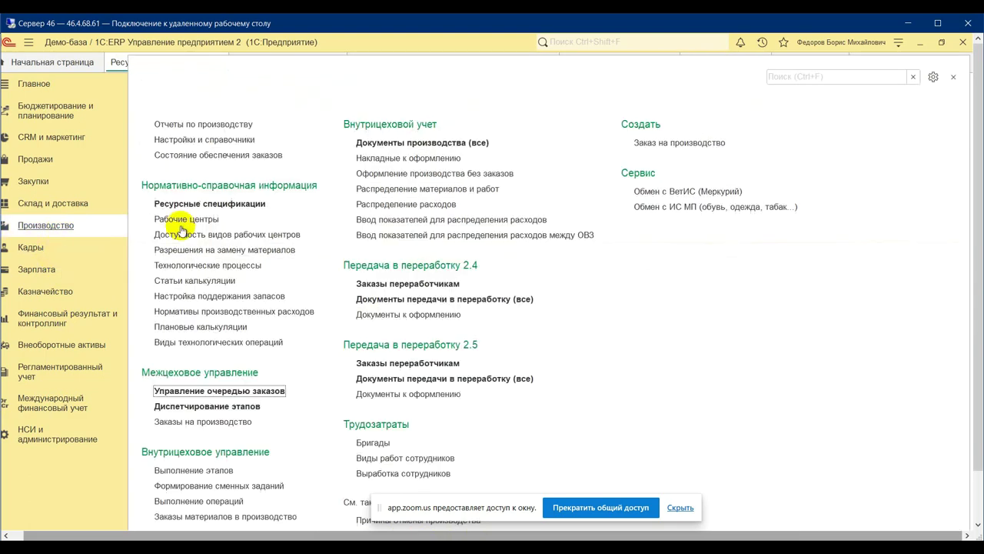
click(202, 421)
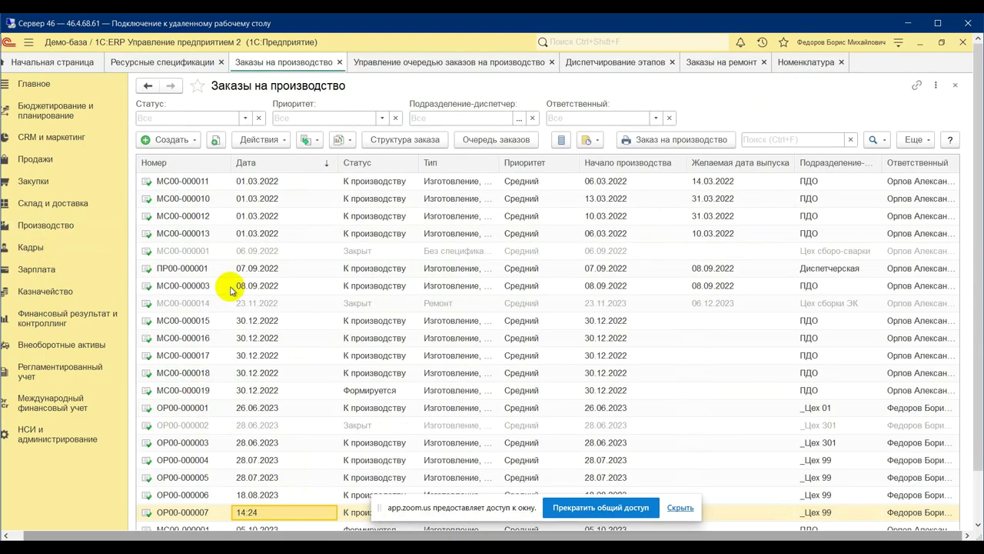
click(177, 139)
click(192, 152)
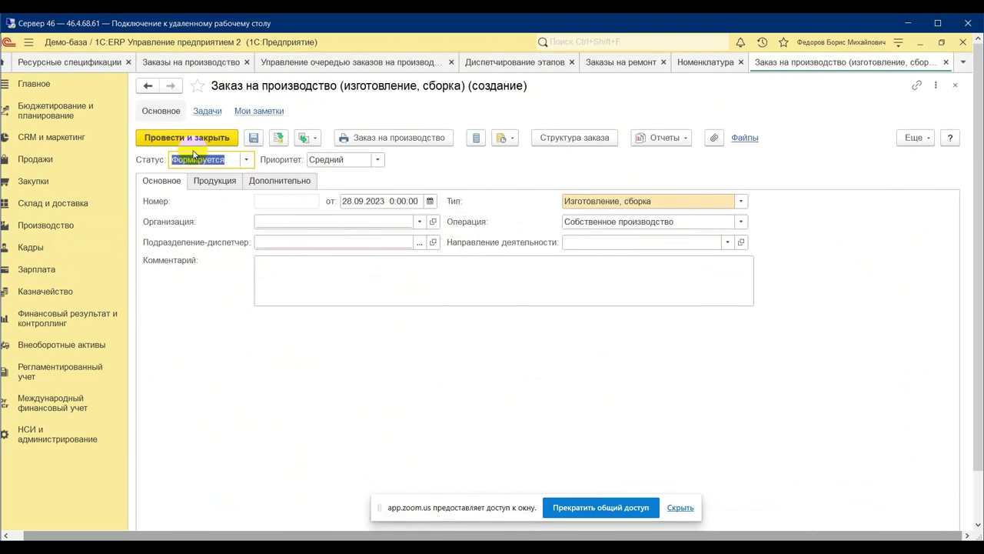
Set the new order's organization to Орион, its type to Ремонт and its dispatcher department to _Цех 99.
click(300, 221)
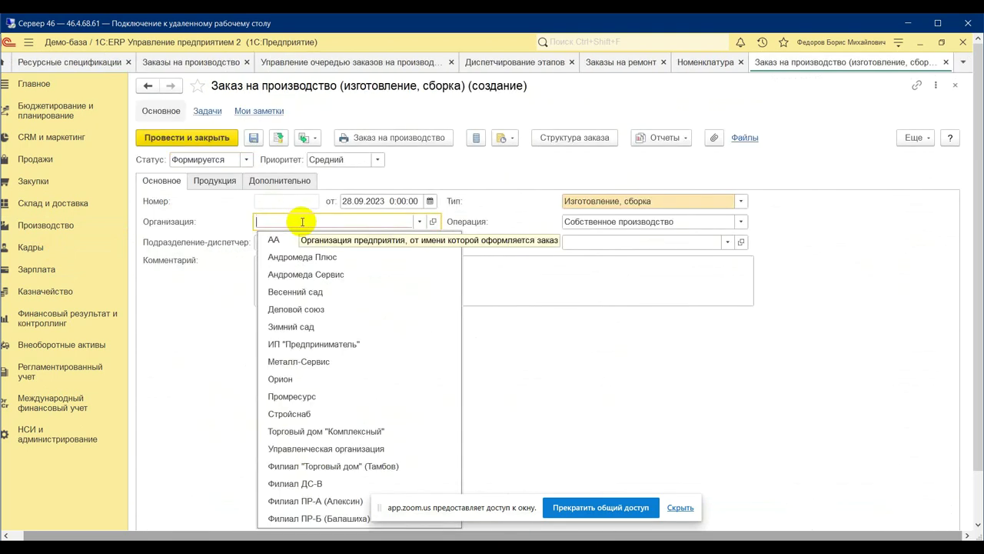
text(с)
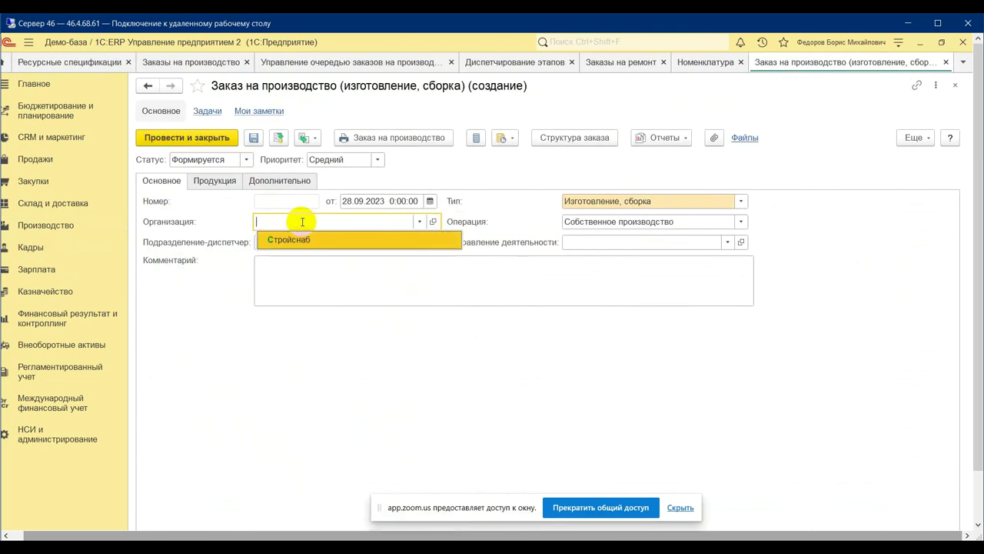
text(в7)
key(BackSpace)
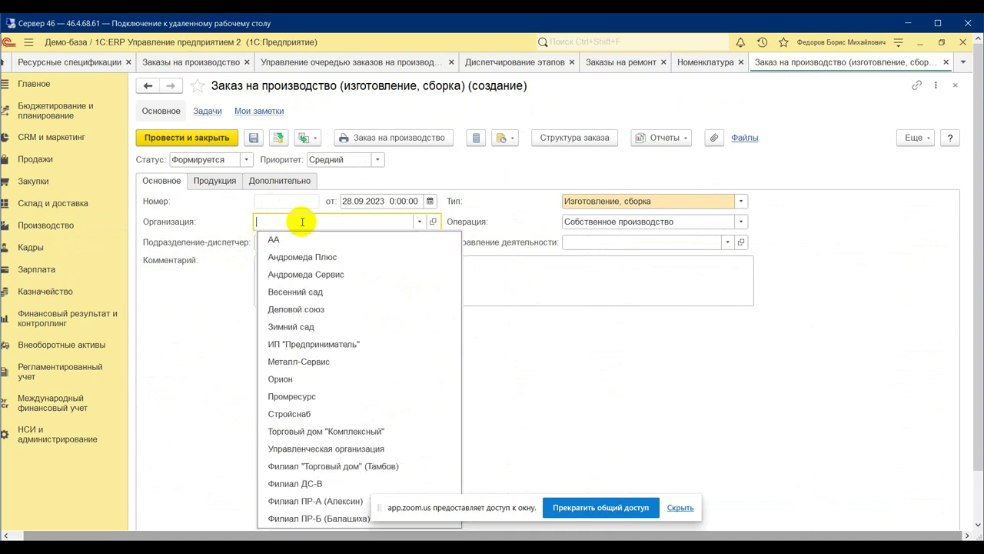
text(ори)
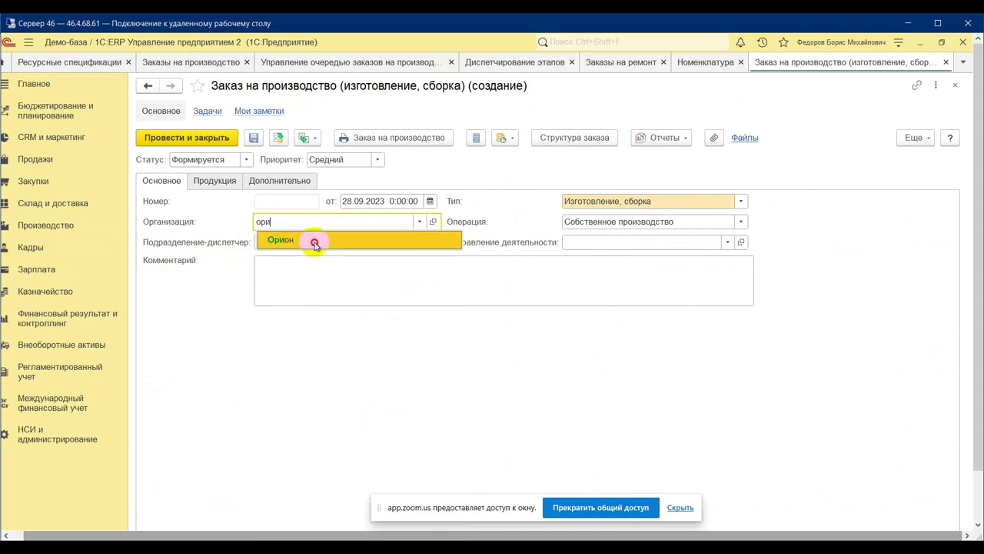
click(308, 240)
click(738, 201)
click(688, 236)
click(364, 243)
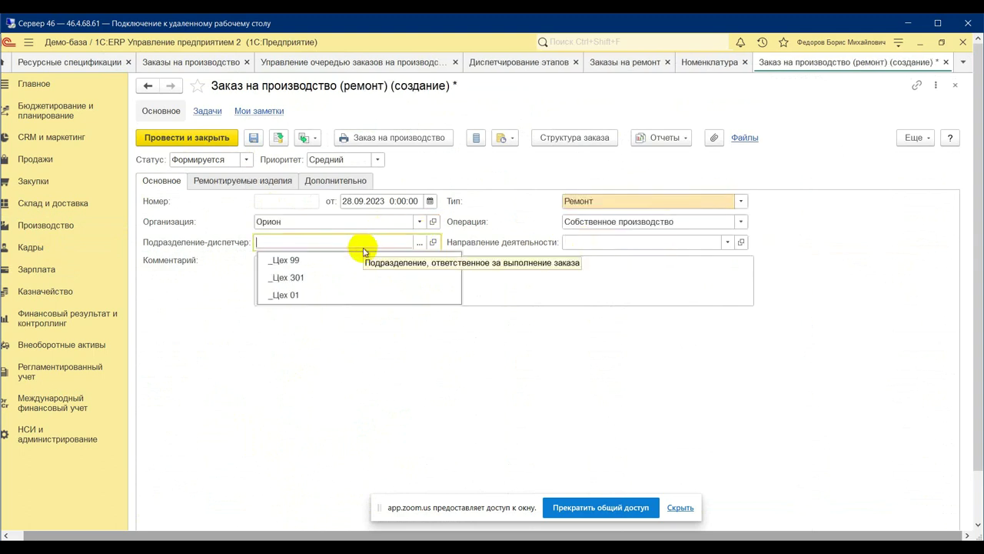
click(336, 263)
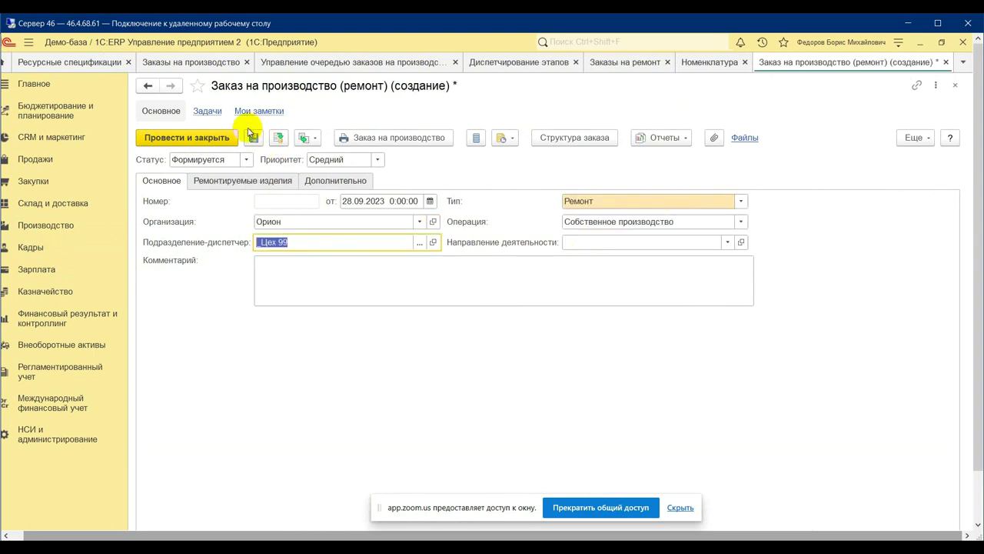
Add Верстак столярный to the order's repaired items with a quantity of 1.
click(226, 182)
click(170, 203)
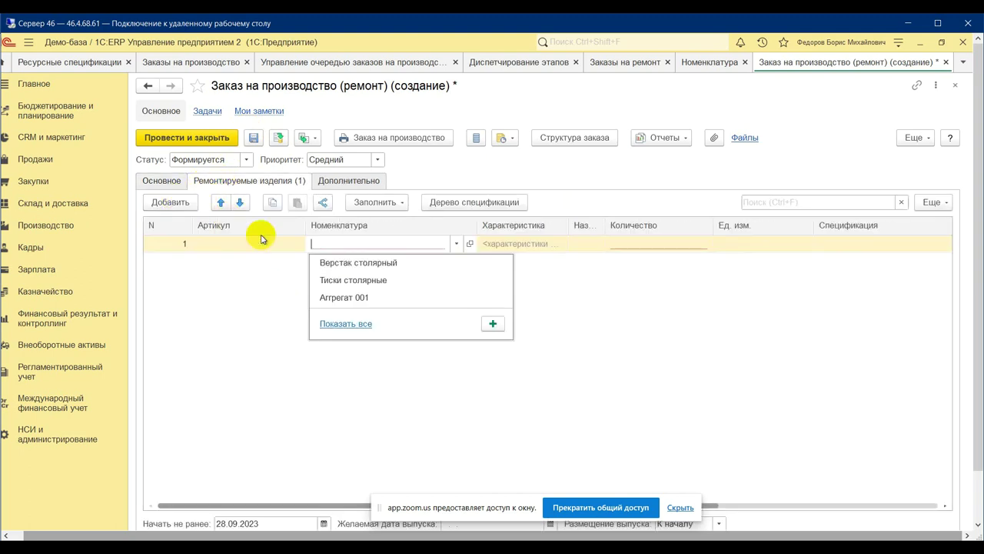
click(346, 262)
click(656, 246)
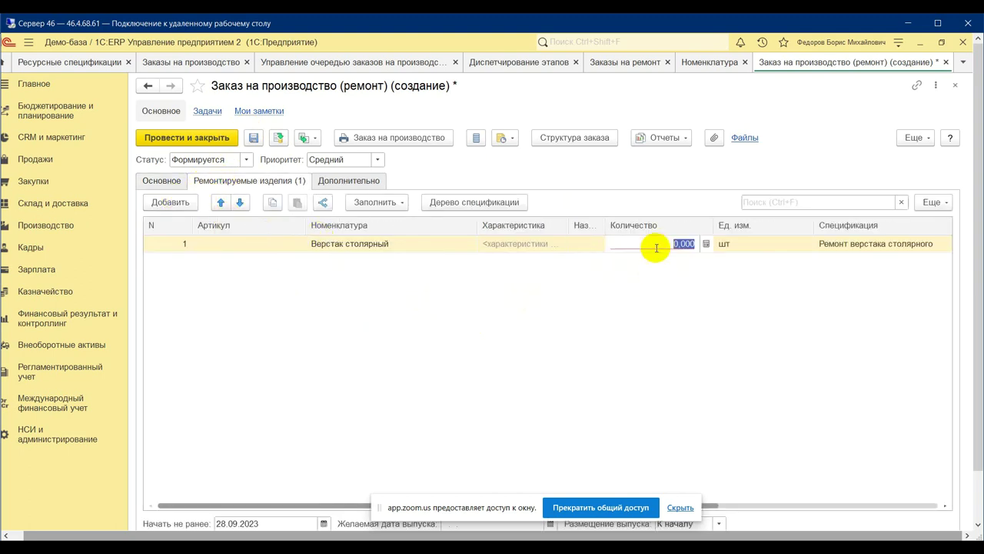
text(1)
key(Return)
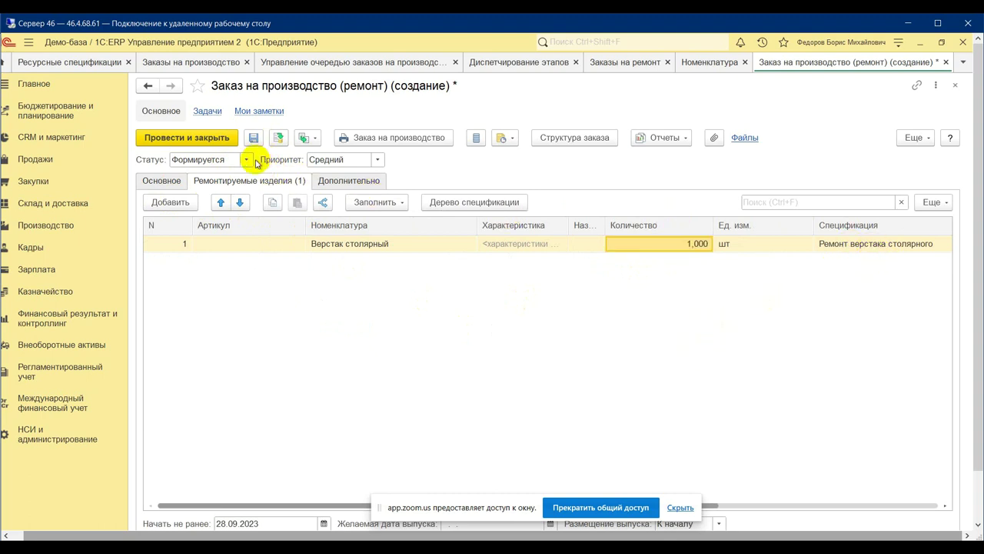
Set the order's status to К производству and the workbench's warehouse to Основной склад, and post and close the order.
click(241, 162)
click(241, 204)
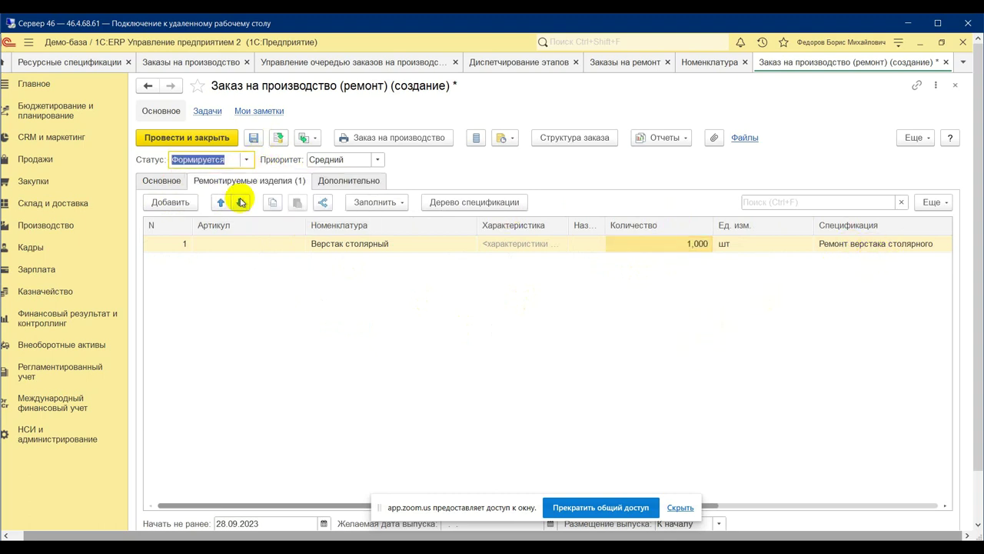
click(213, 138)
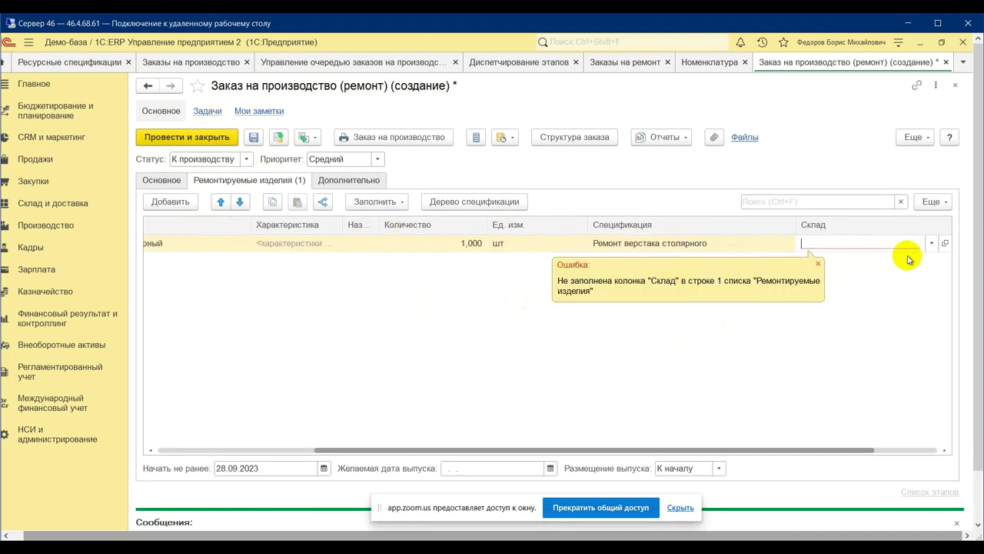
click(929, 243)
click(841, 280)
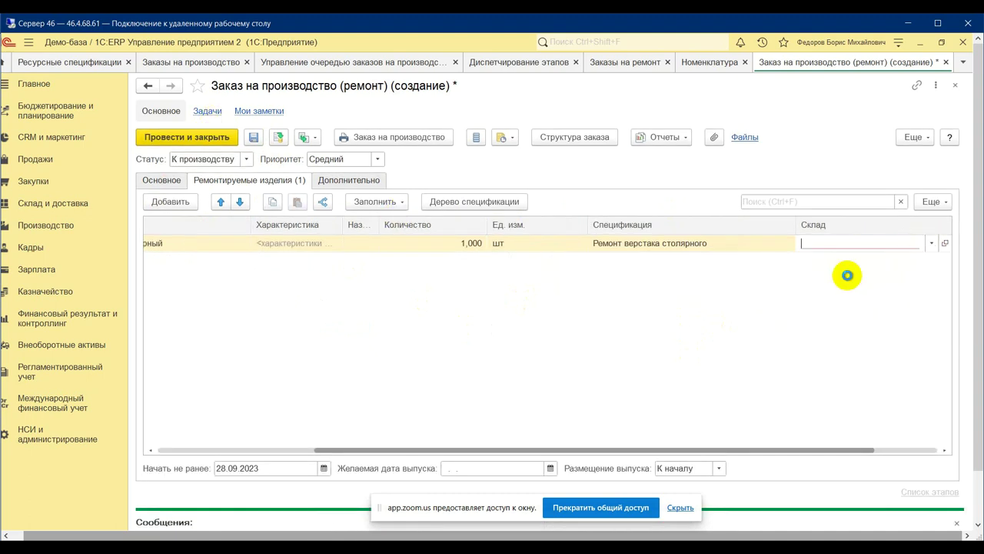
double_click(374, 247)
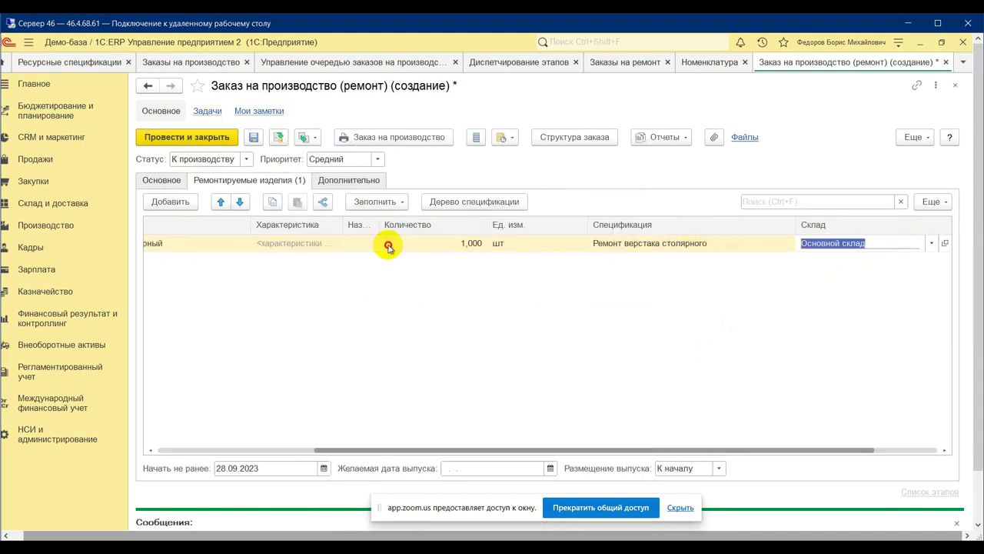
click(160, 134)
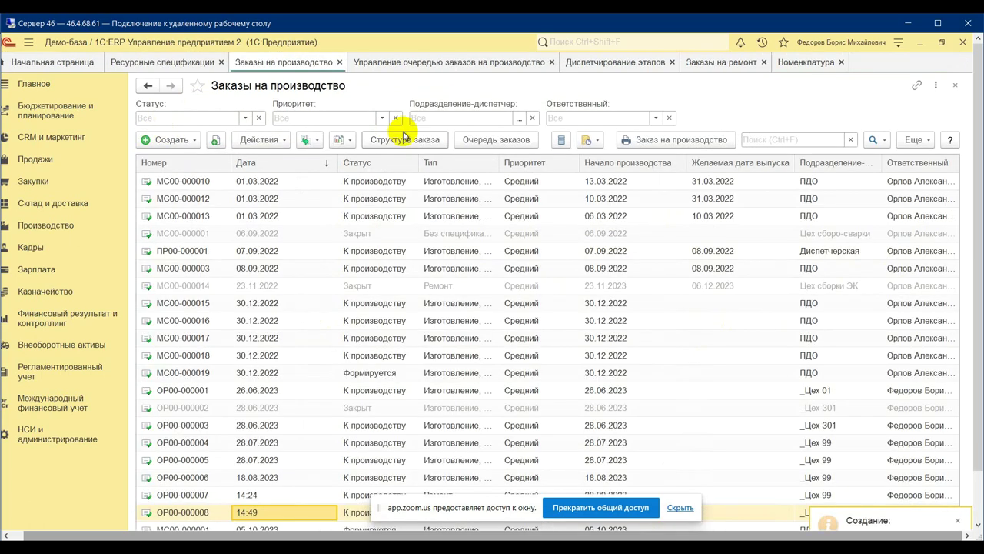
Generate the production stages for the new repair order from the production order queue, leaving all generation options off.
click(463, 69)
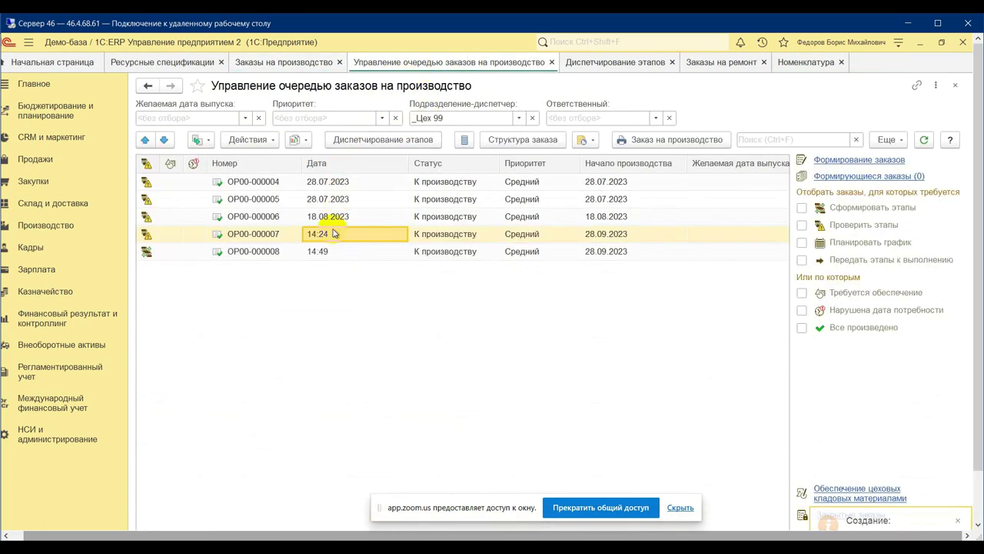
click(249, 139)
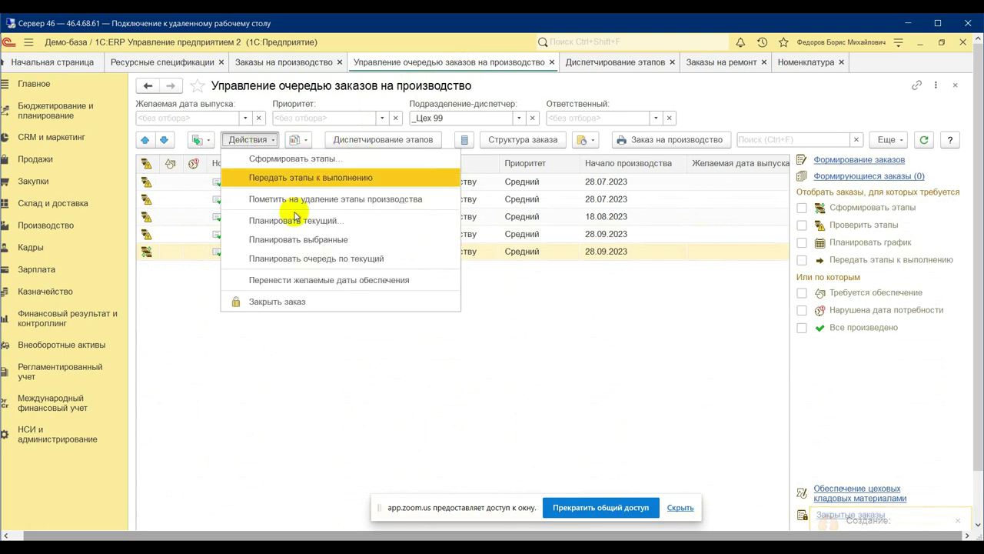
click(316, 159)
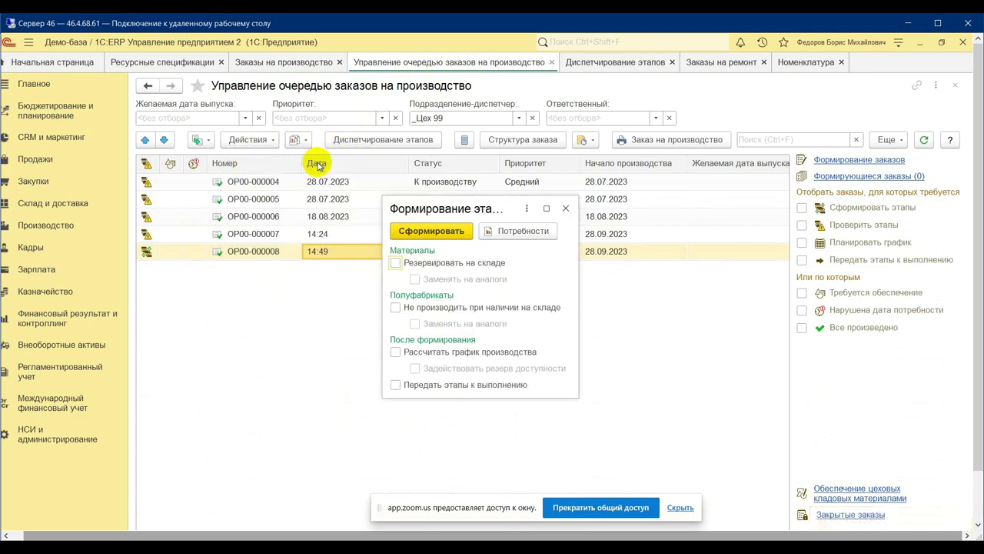
click(437, 229)
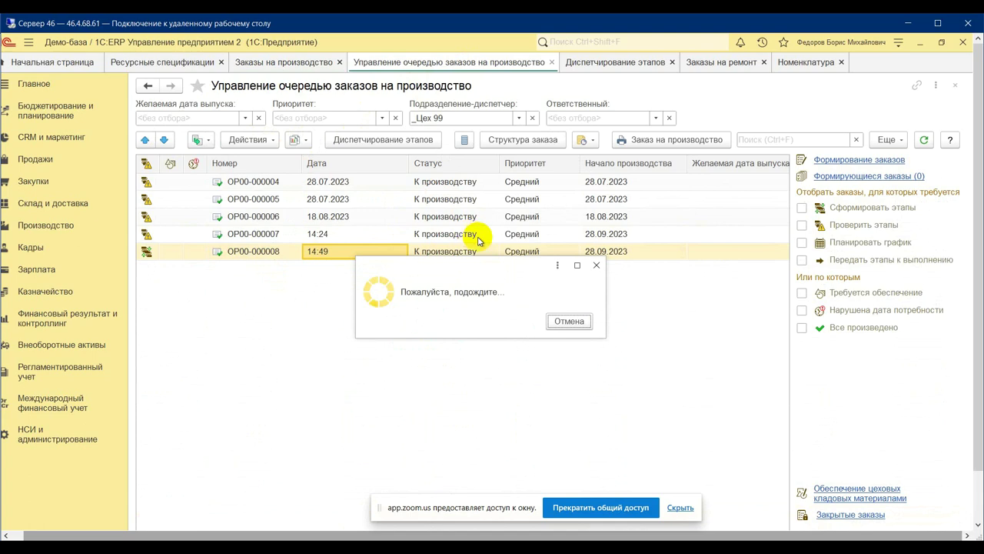
Go to stage dispatching for the repair order and examine the output of the first listed stage, Новый этап 1.
click(384, 140)
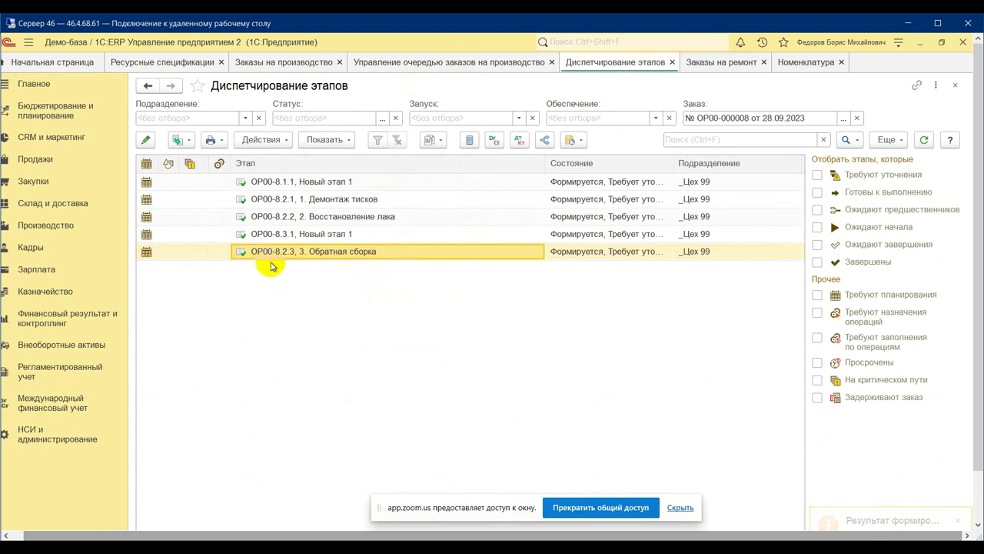
click(318, 185)
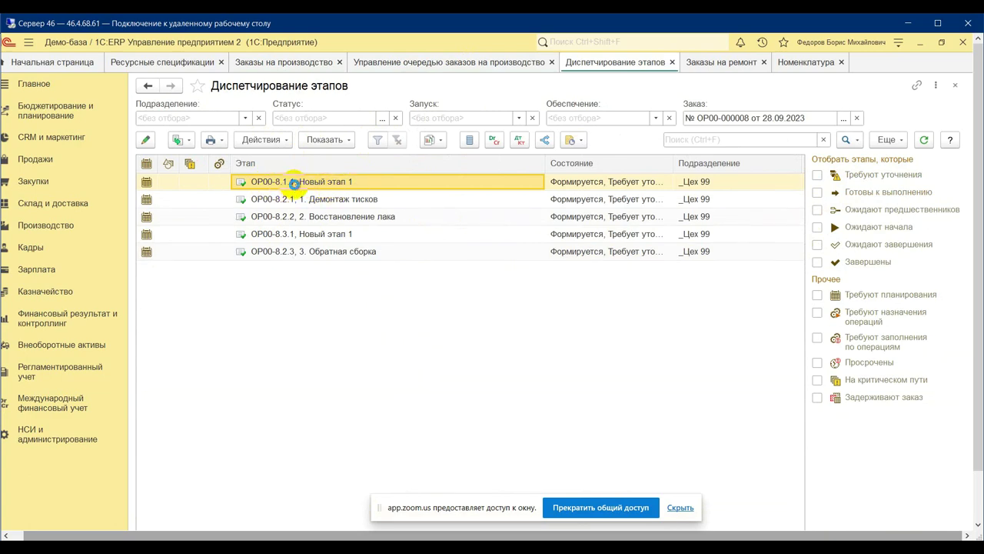
double_click(293, 183)
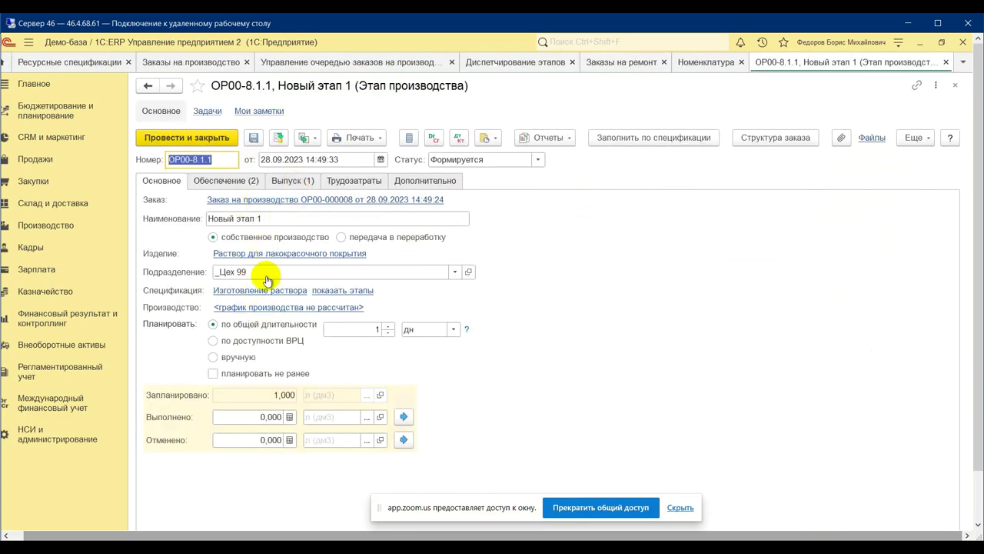
click(278, 180)
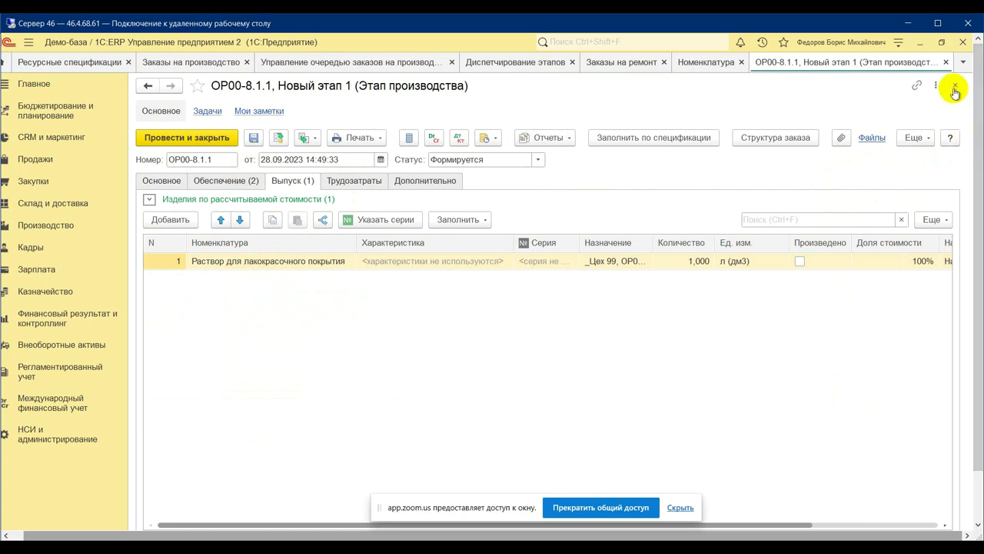
click(946, 62)
Examine the supply and outputs of the stage 1. Демонтаж тисков, and close it.
click(335, 201)
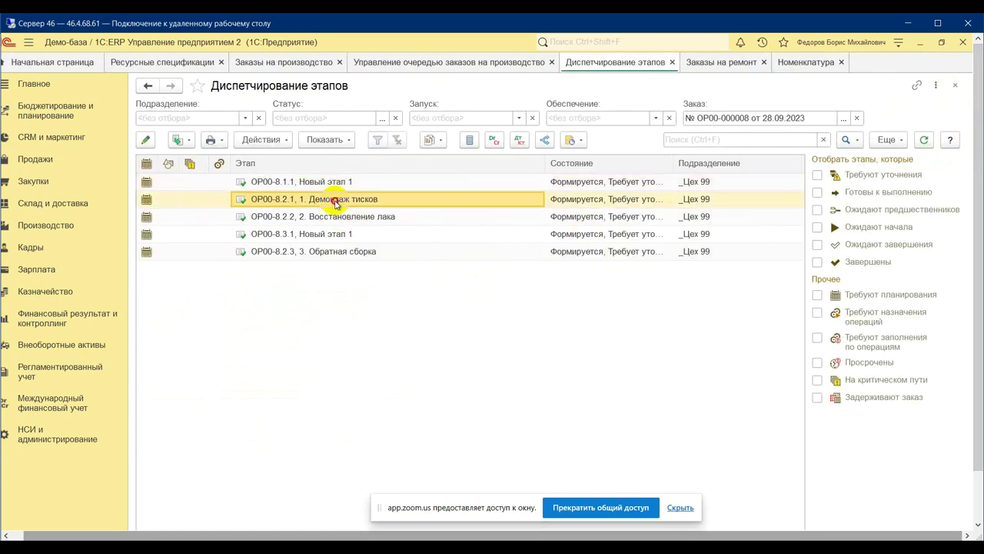
double_click(336, 202)
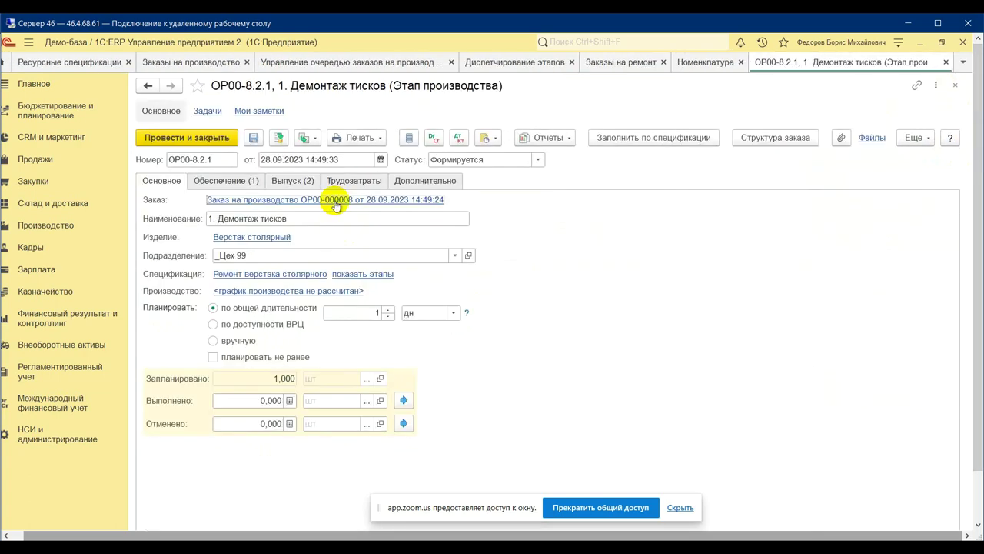
click(226, 180)
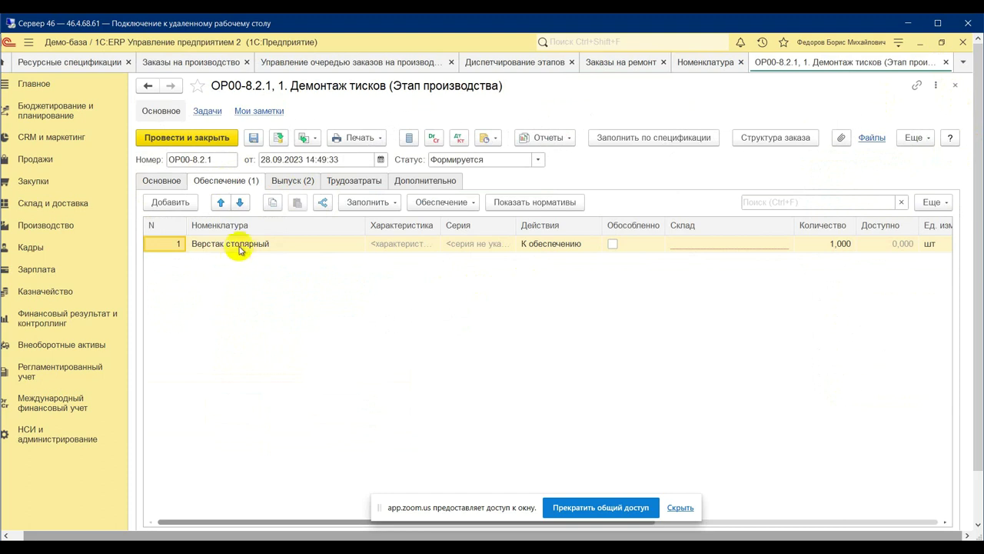
click(298, 180)
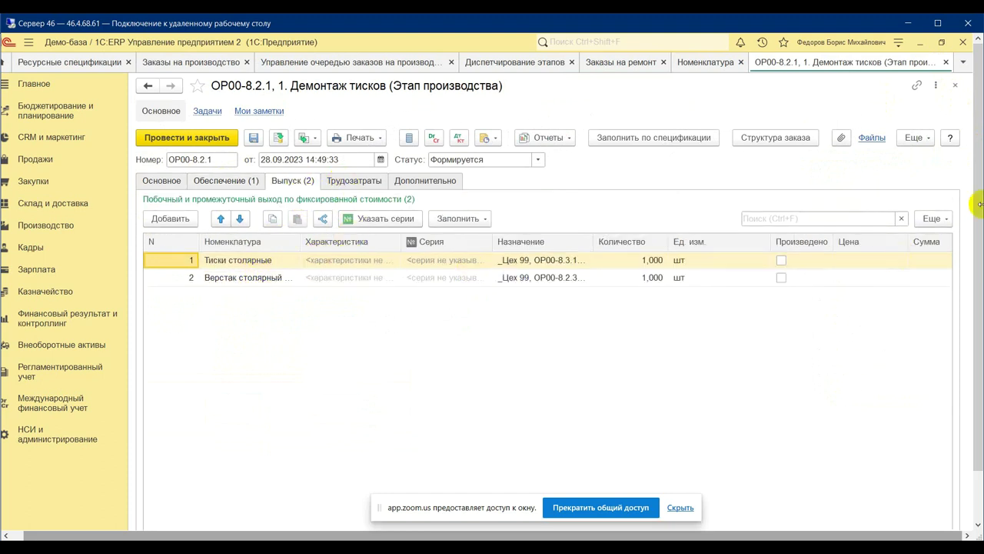
click(955, 86)
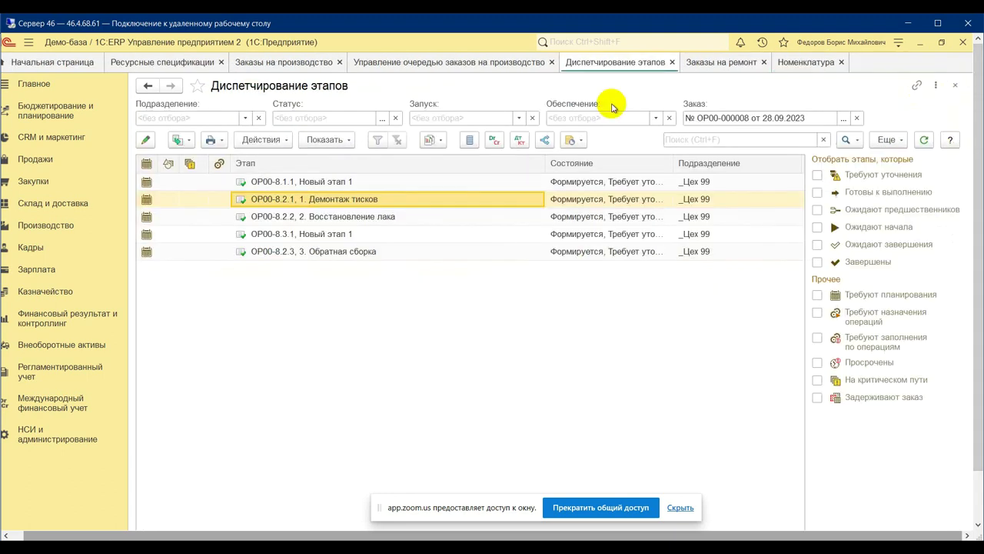
Examine the supply, main details and outputs of the stage 2. Восстановление лака, and close it.
click(377, 218)
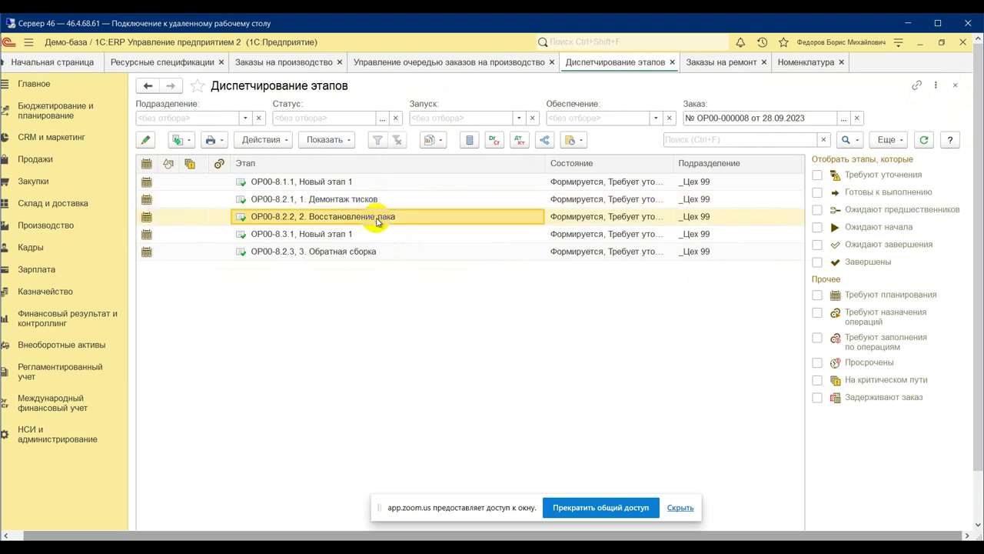
double_click(532, 212)
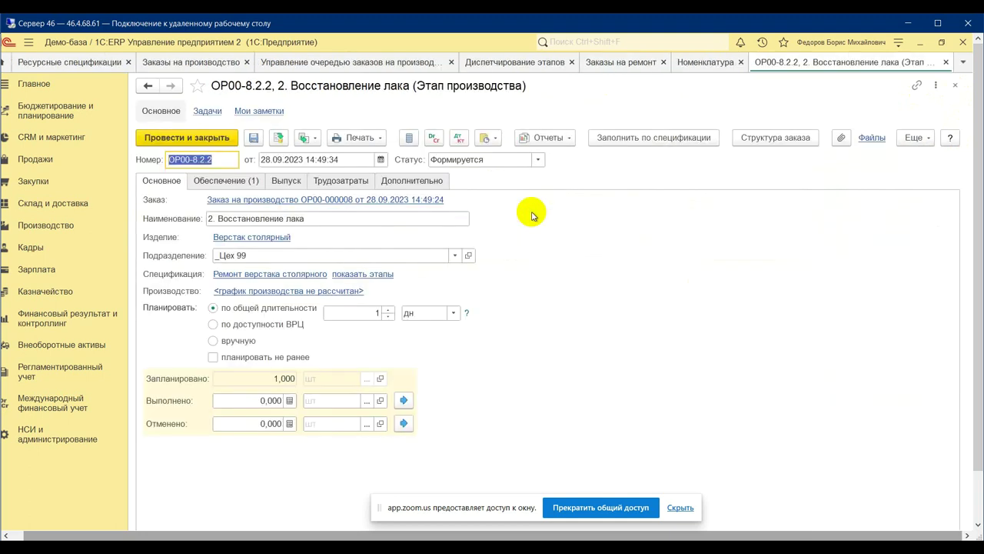
click(240, 182)
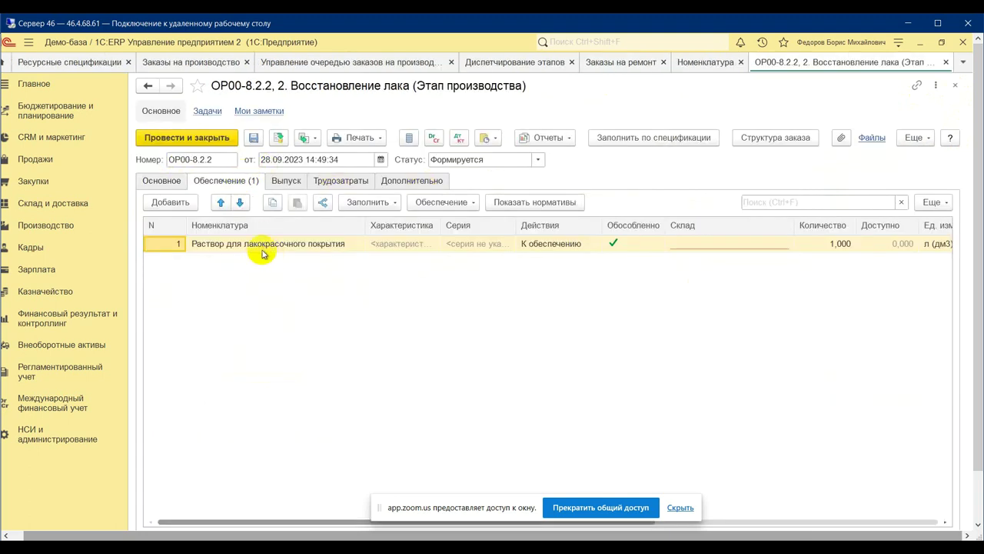
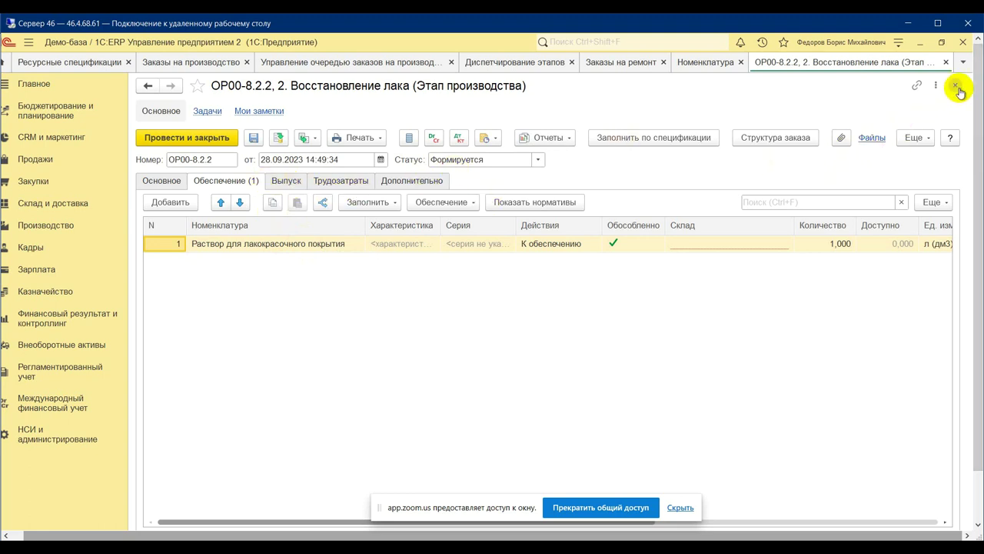
click(161, 180)
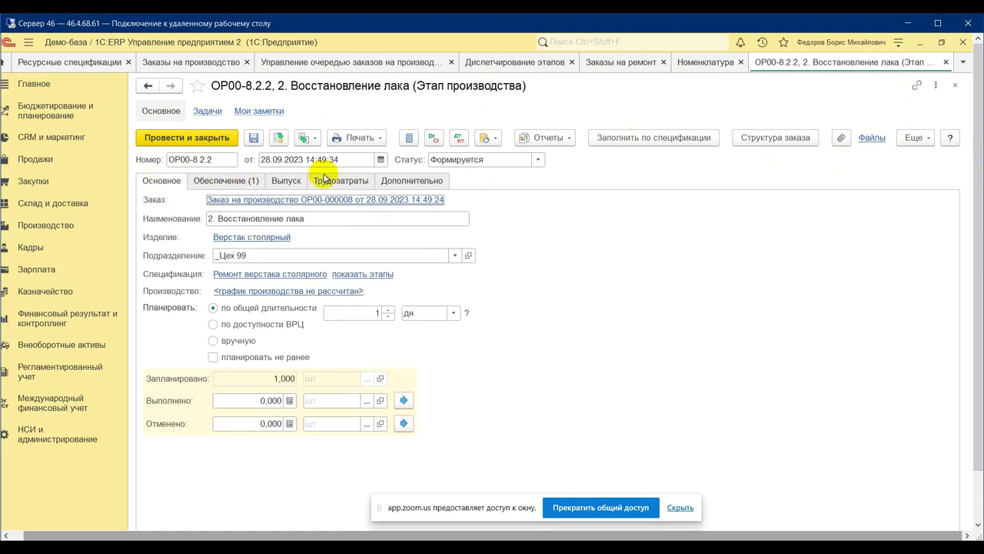
click(276, 183)
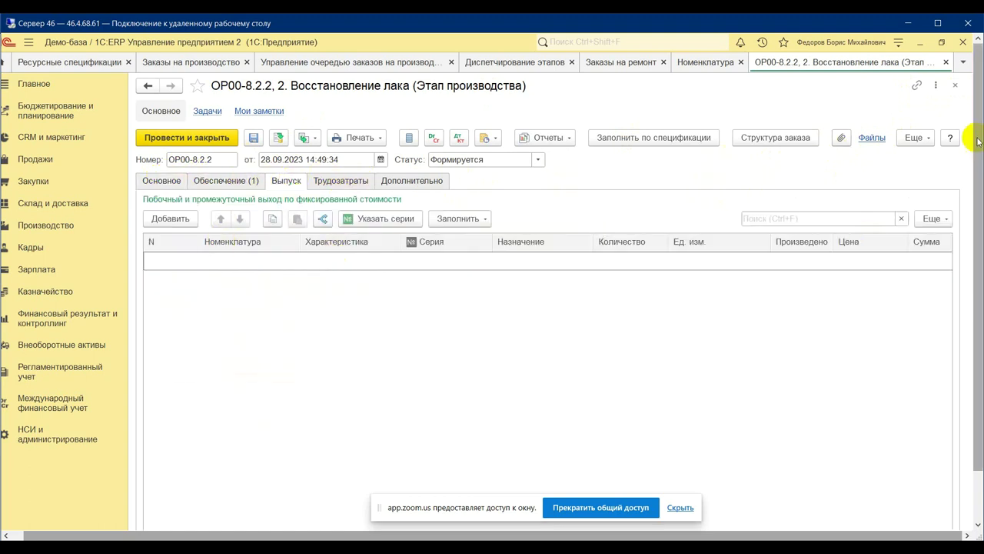
click(955, 85)
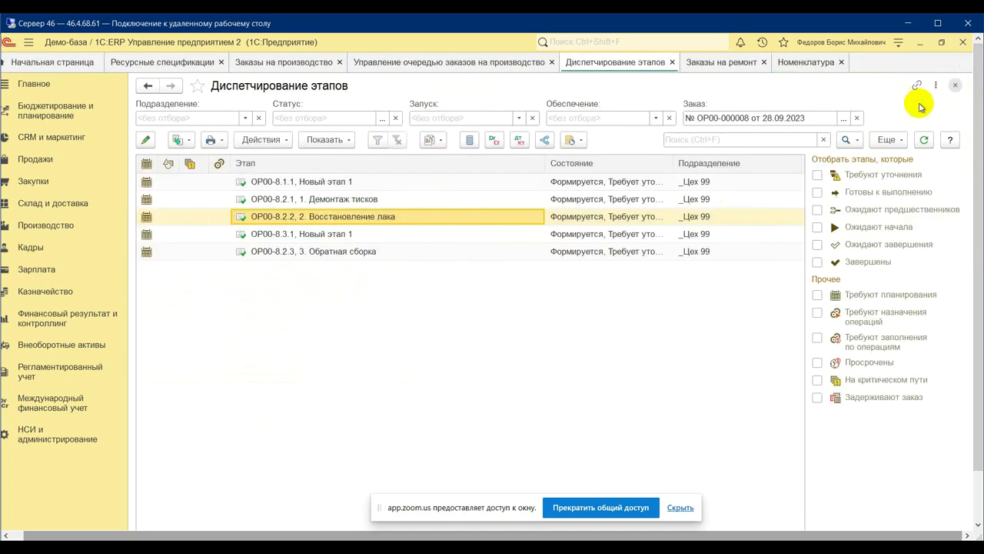
Examine the supply and outputs of the second listed Новый этап 1 stage, ОР00-8.3.1, and close it.
click(342, 233)
double_click(342, 233)
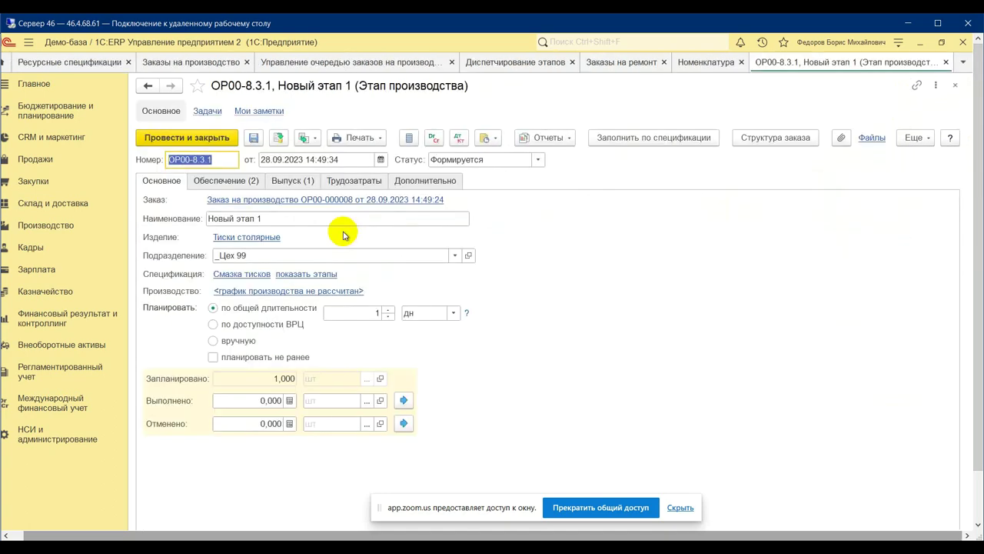
click(235, 181)
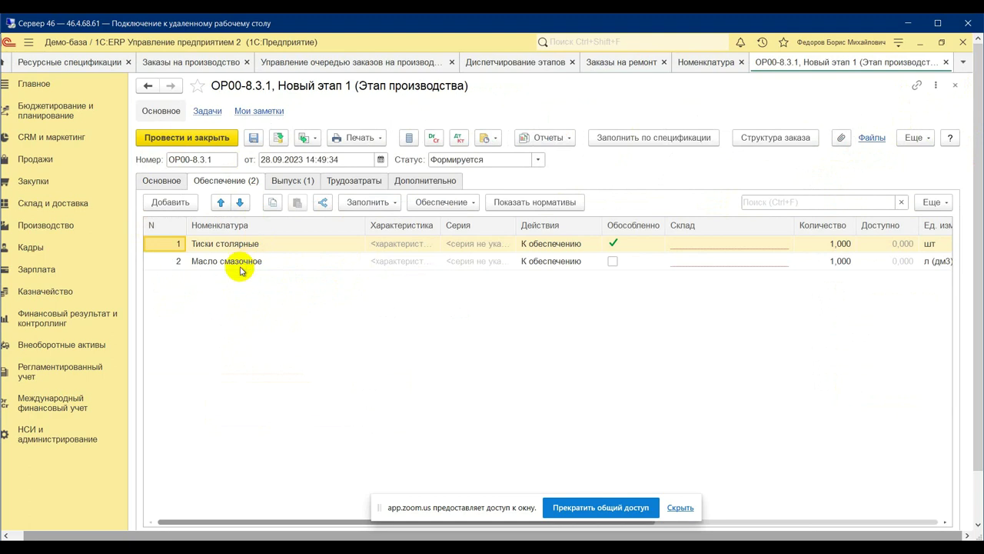
click(300, 181)
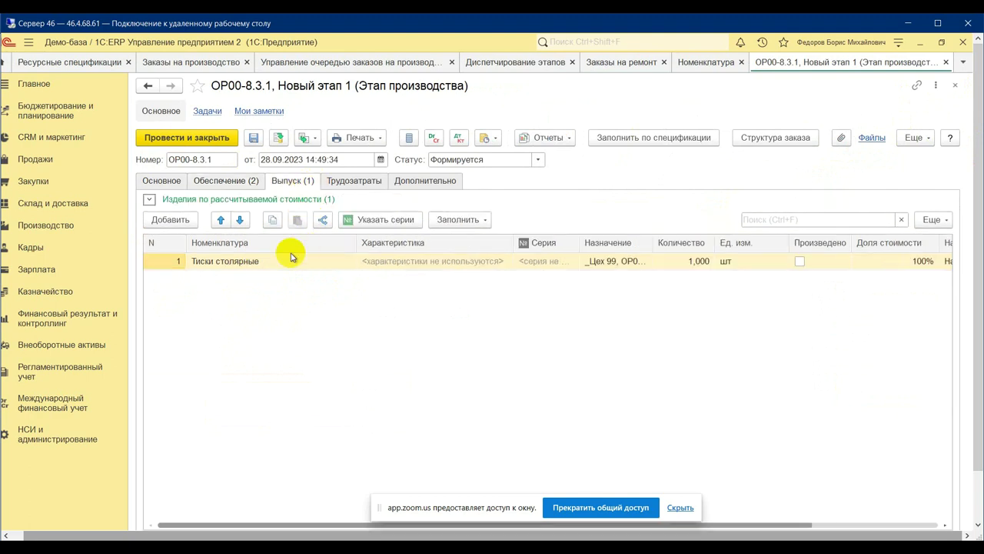
click(955, 84)
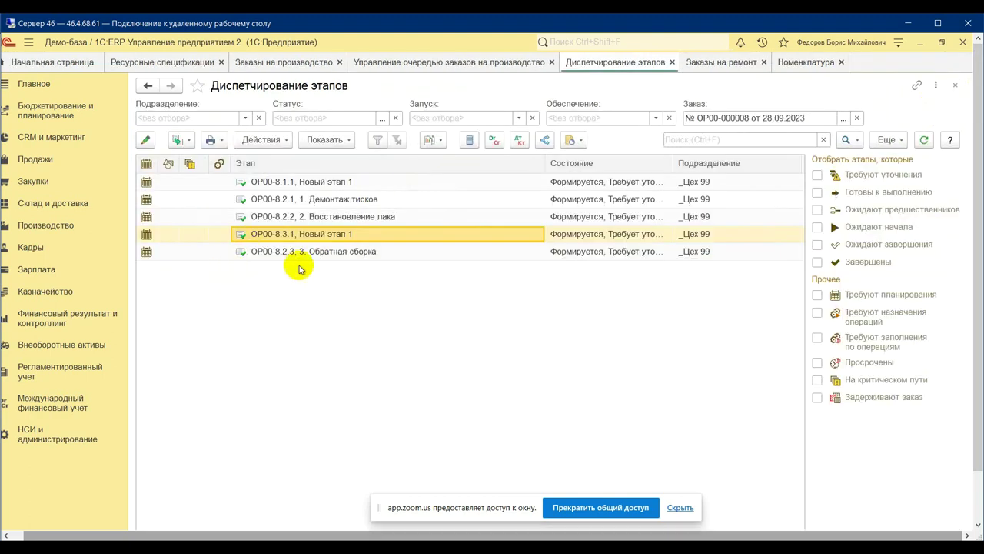
Examine the supply and outputs of the stage 3. Обратная сборка, and close it.
click(344, 257)
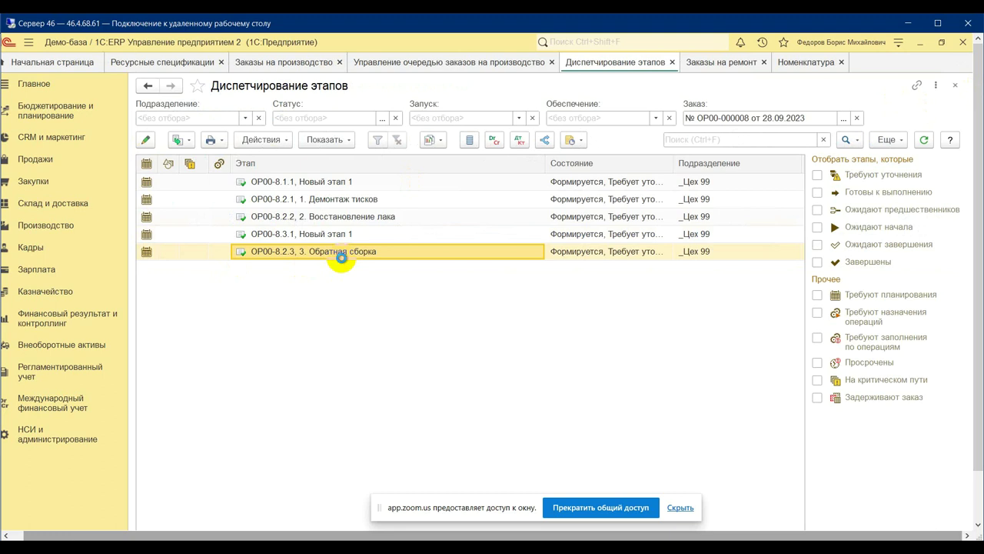
double_click(341, 259)
click(227, 181)
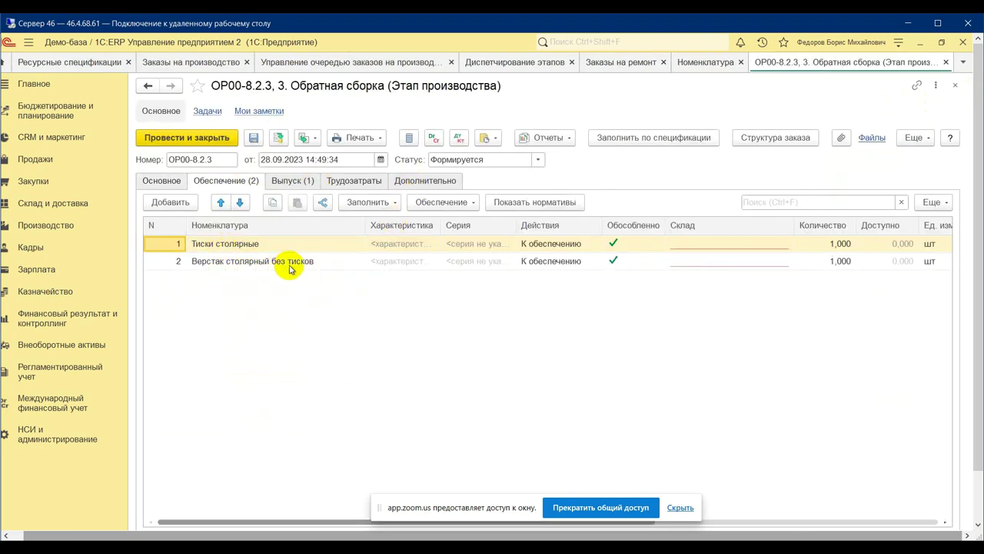
click(307, 181)
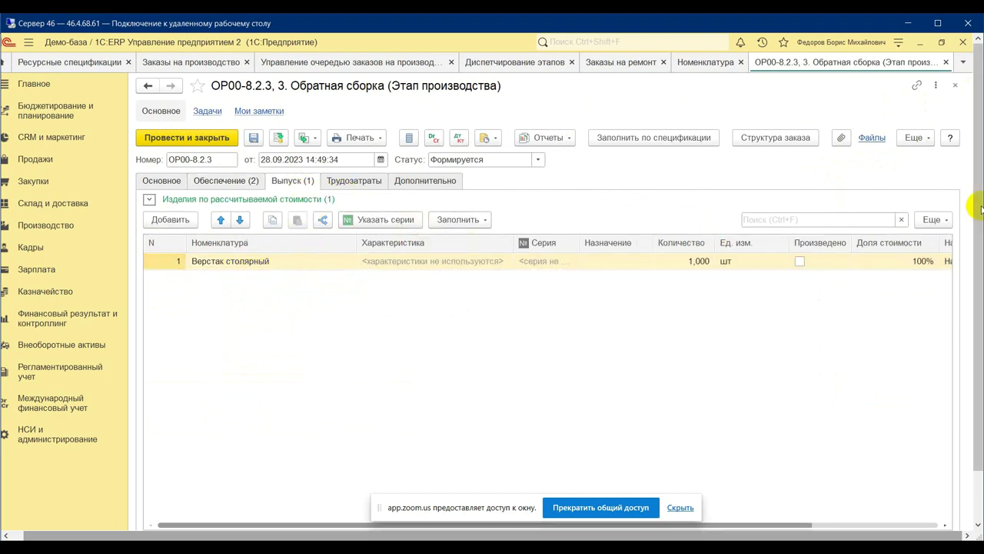
click(955, 88)
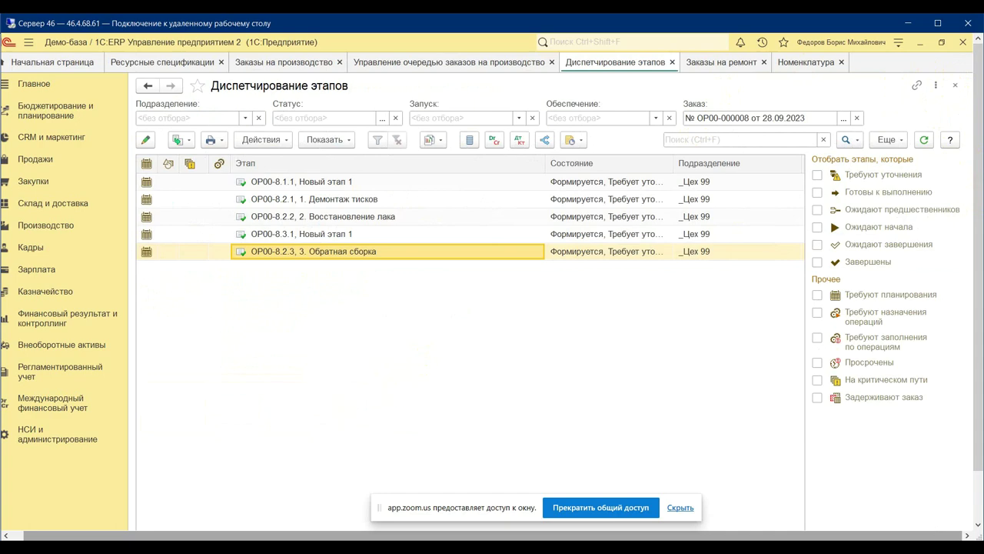
Switch to the Zoom meeting in the browser and read through the participants' questions in the conference chat.
click(208, 548)
click(93, 502)
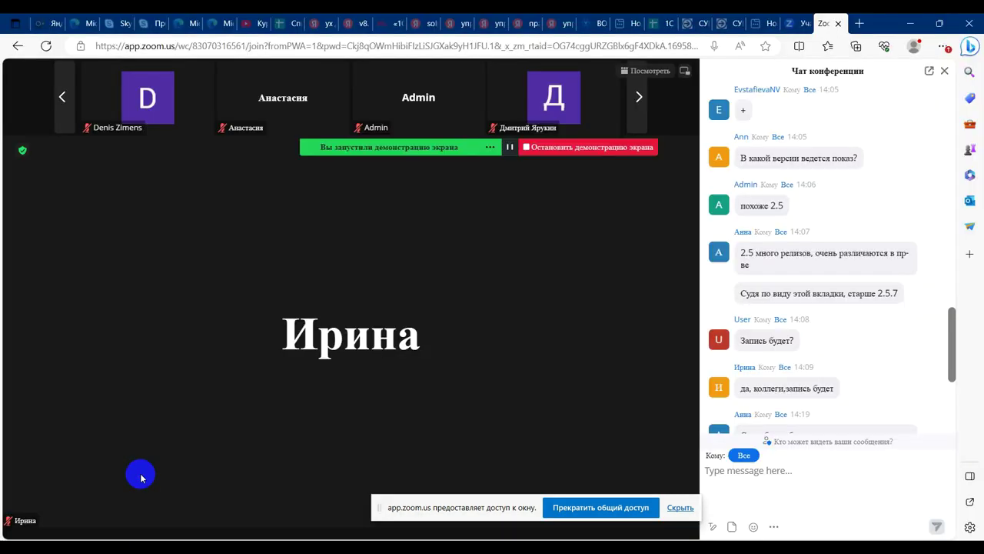
scroll(924, 378, down, 3)
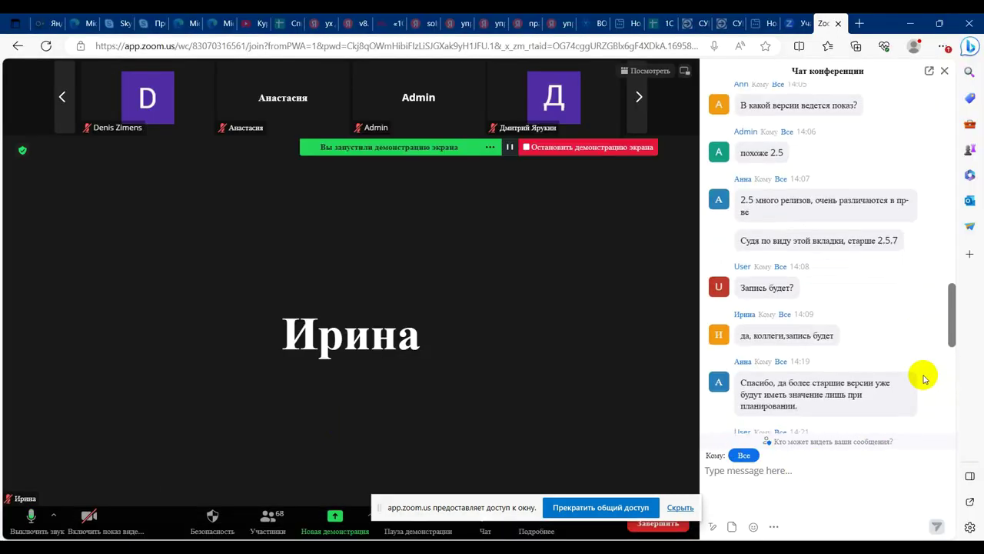
scroll(924, 378, down, 10)
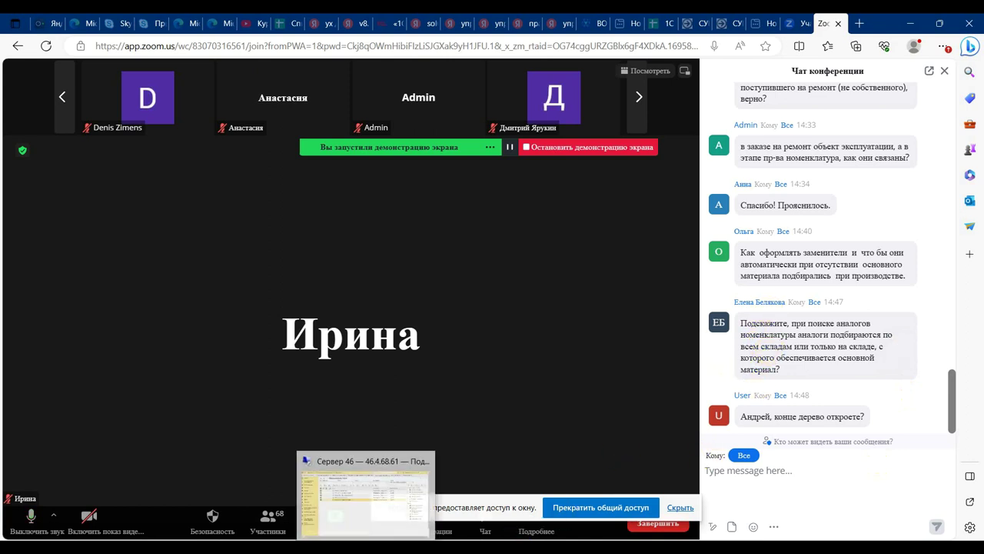
Return to the 1C:ERP remote session and open the specification tree of the resource specification Ремонт верстака столярного.
click(369, 504)
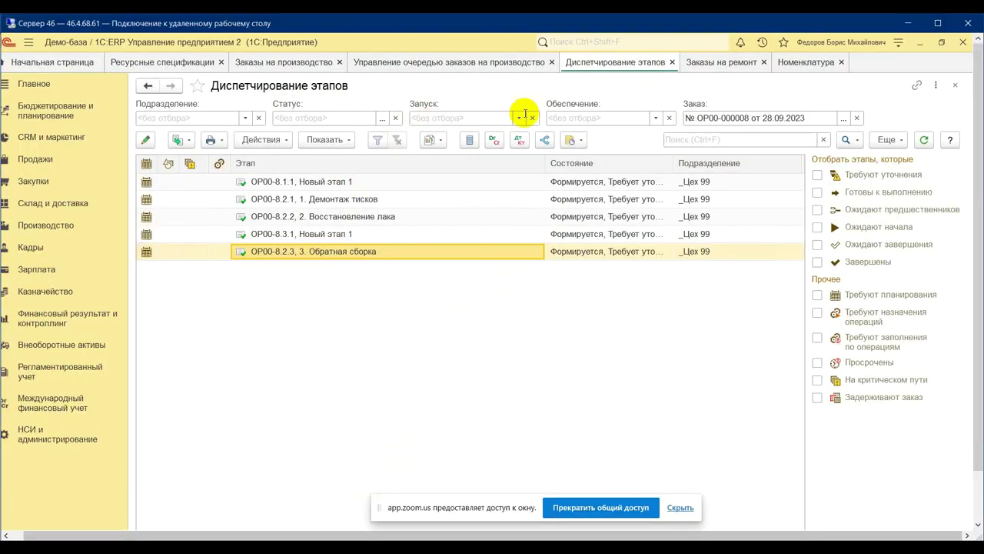
click(164, 63)
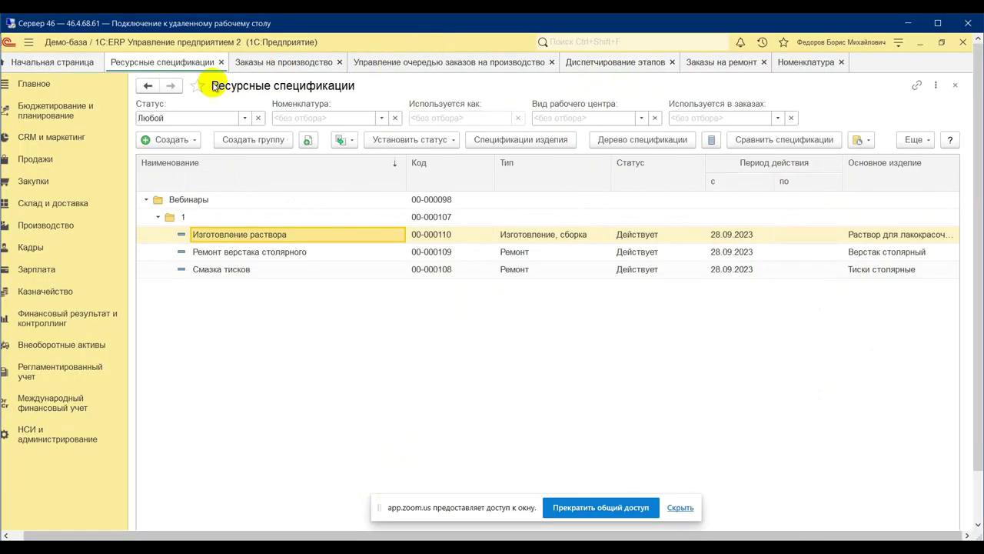
click(250, 256)
double_click(252, 256)
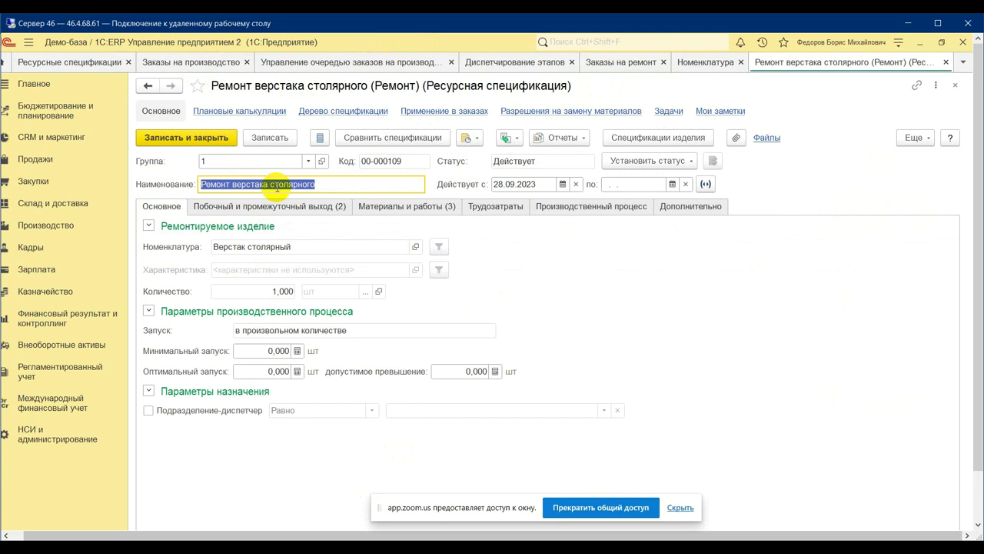
click(342, 109)
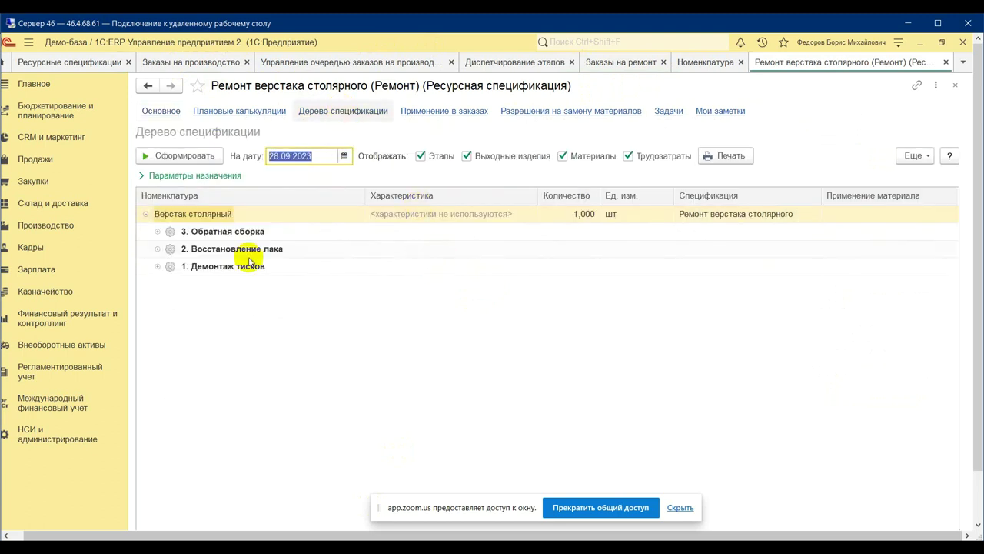
Expand all three repair stages in the tree to examine their materials and services and the output items of 1. Демонтаж тисков.
click(157, 267)
click(156, 249)
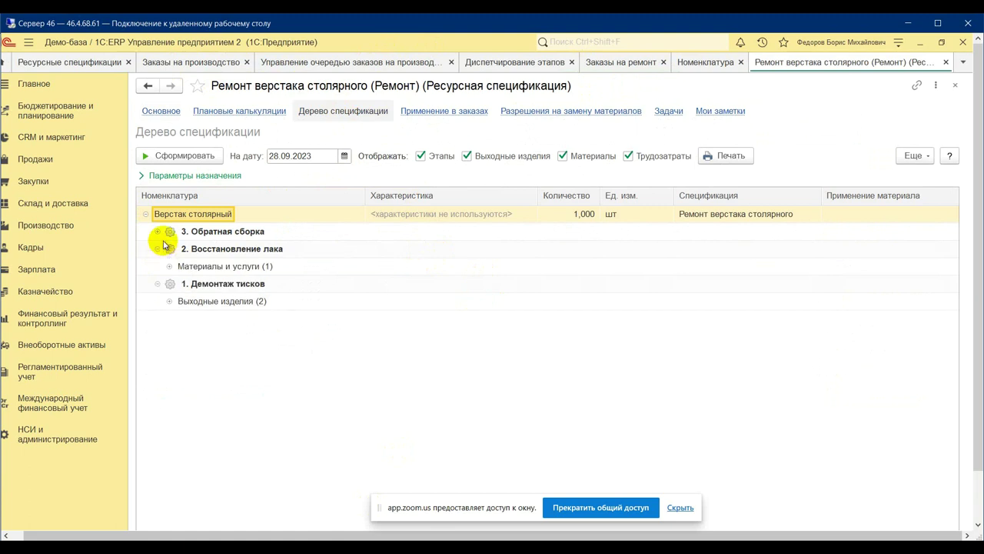
click(159, 232)
click(169, 249)
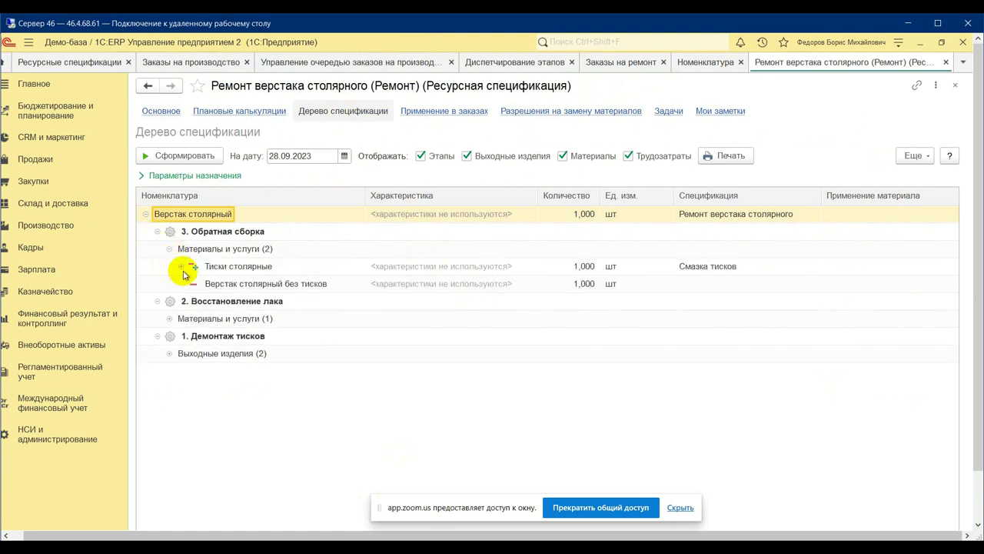
click(169, 319)
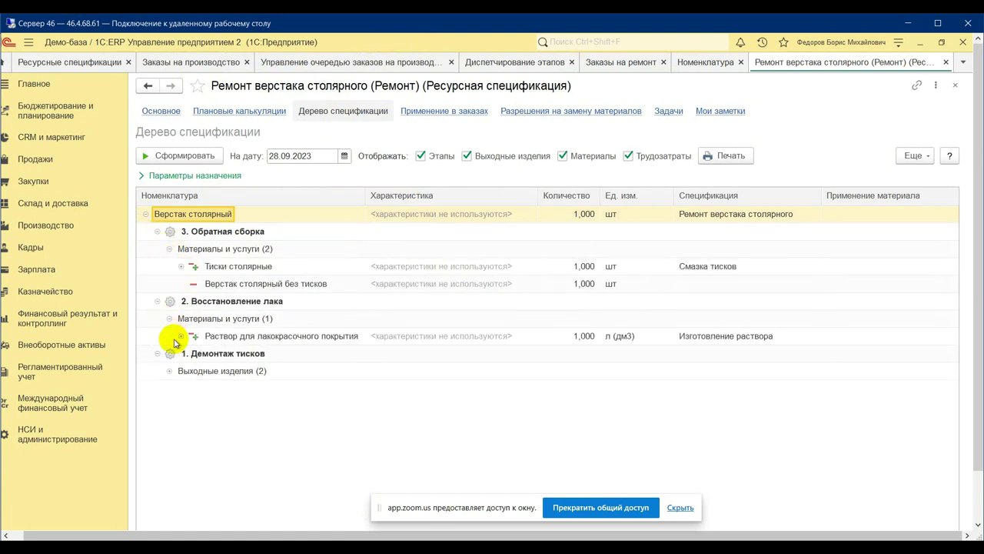
click(168, 371)
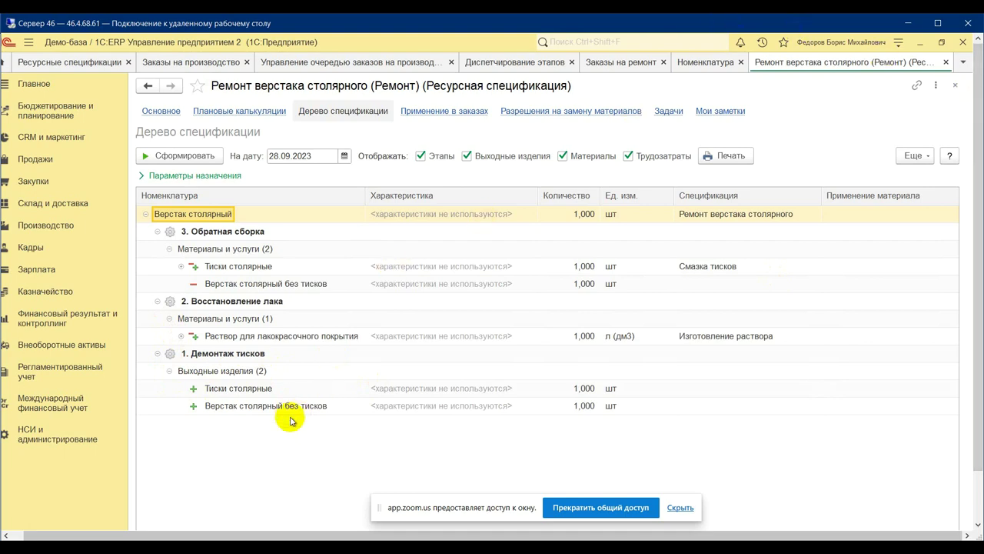
Go back to the Zoom meeting and review the earlier questions and newest messages in the conference chat.
mouse_move(80, 533)
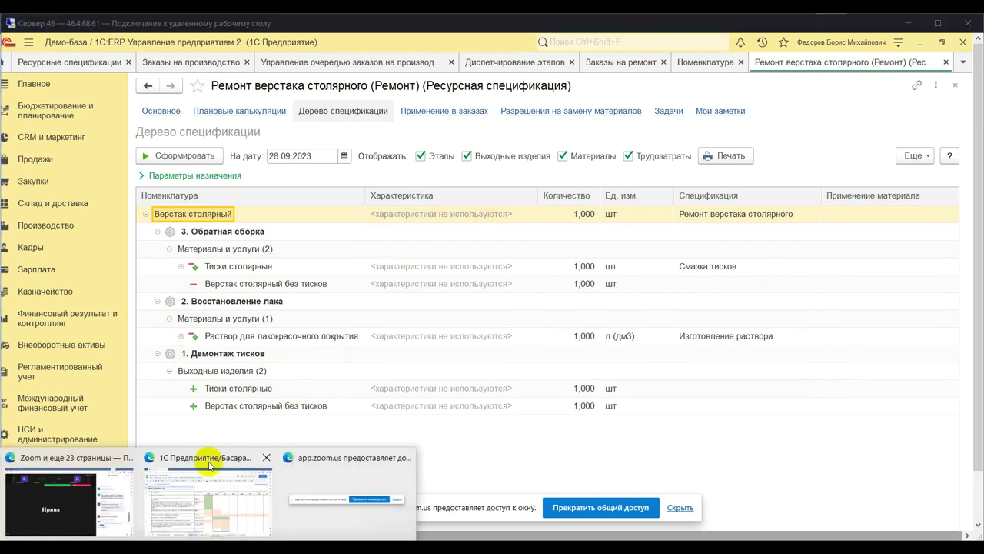
click(58, 480)
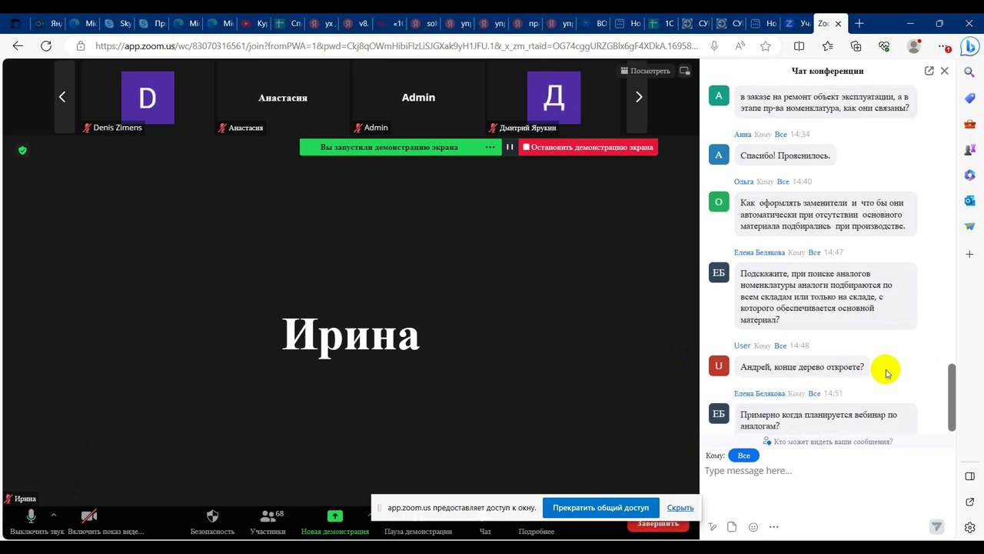
mouse_move(902, 362)
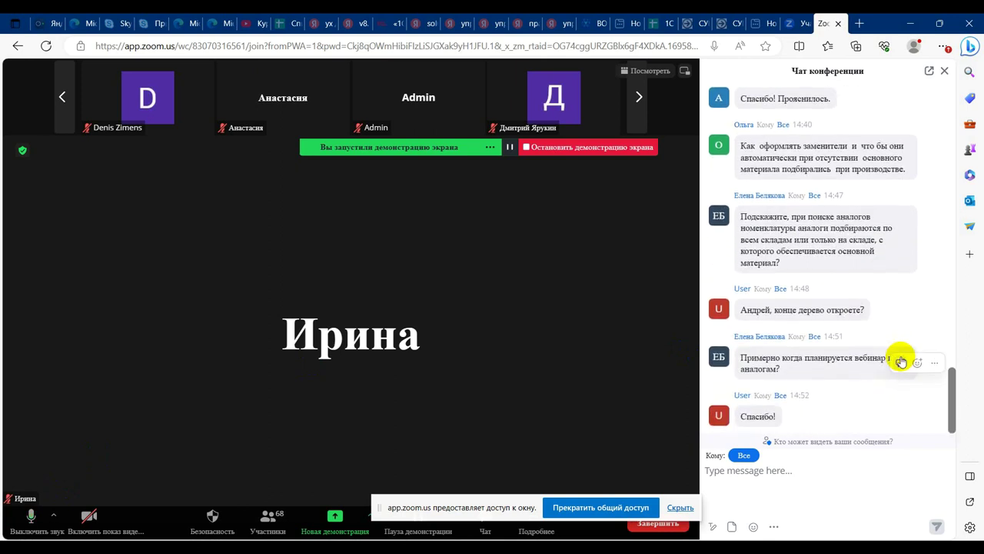
scroll(902, 362, up, 3)
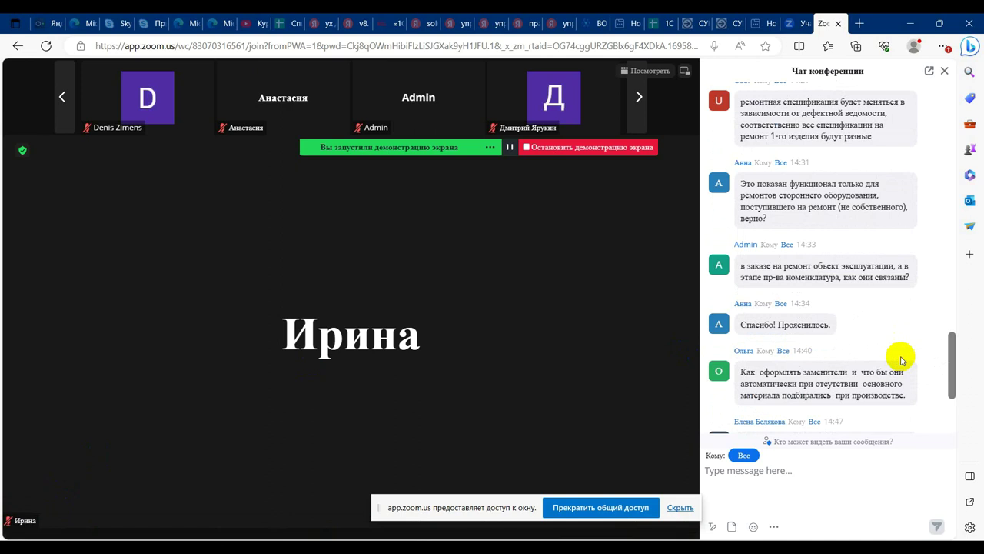
scroll(913, 357, down, 3)
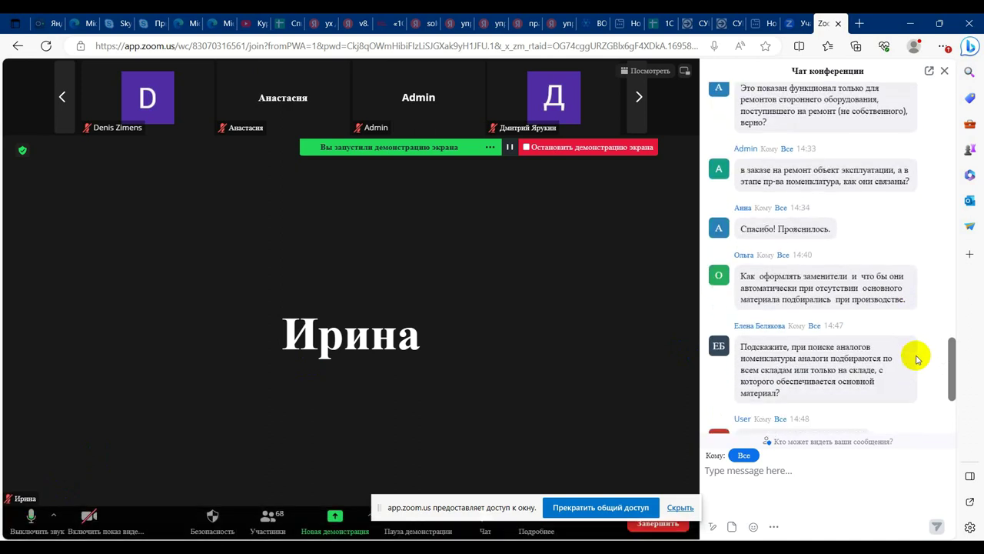
scroll(917, 360, down, 2)
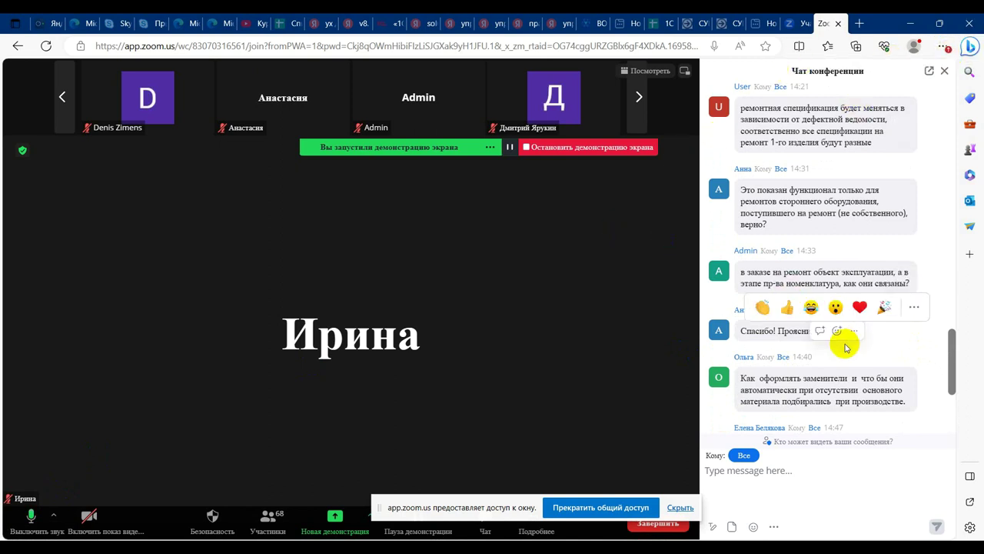
scroll(848, 348, down, 5)
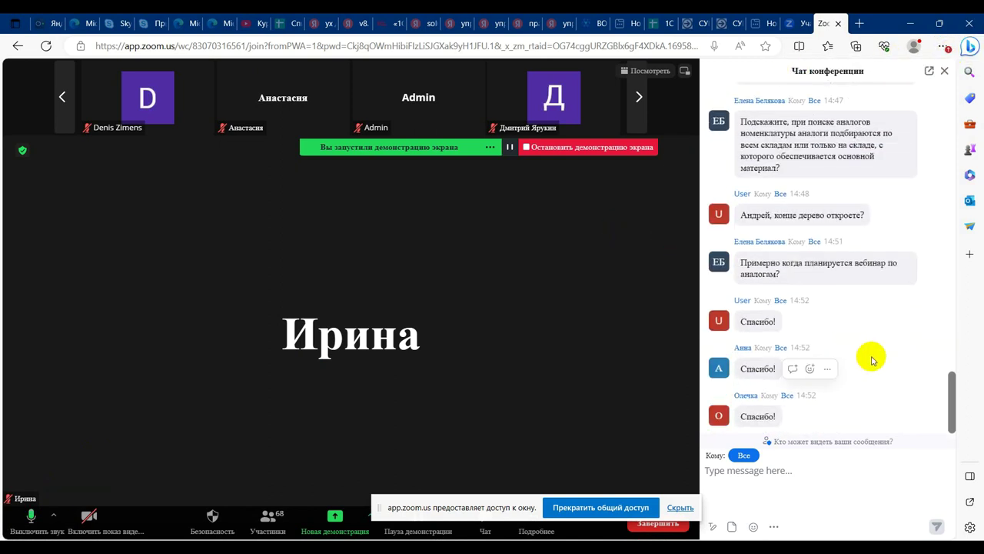